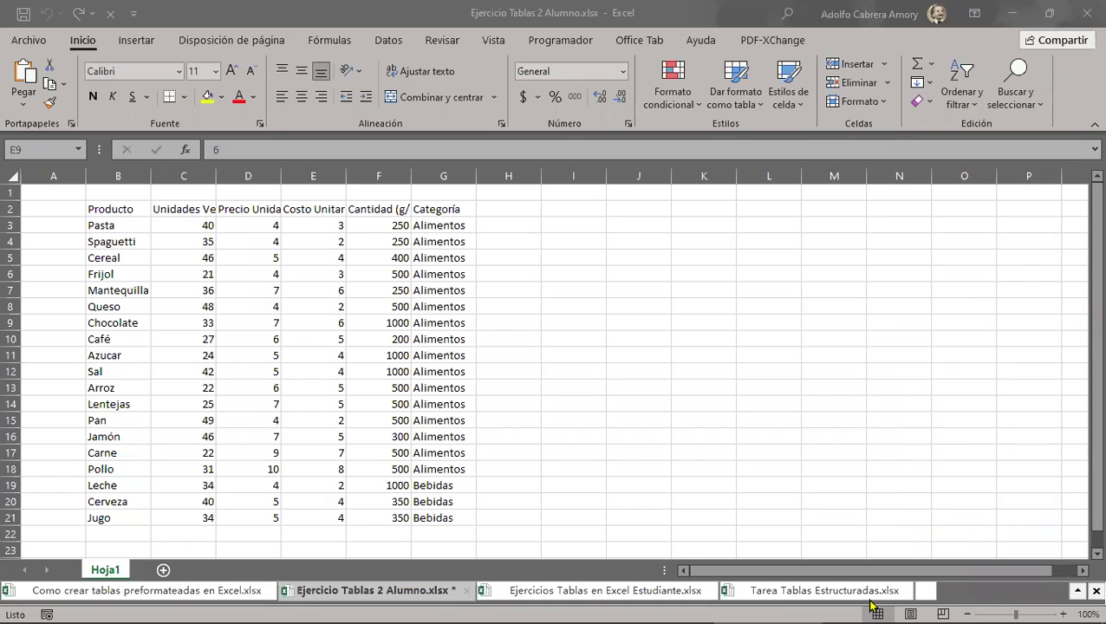
Zoom the sheet to 120% and AutoFit columns B–G so every header fits.
{"action": "left_click", "coordinate": [1066, 603]}
{"action": "left_click", "coordinate": [1066, 603]}
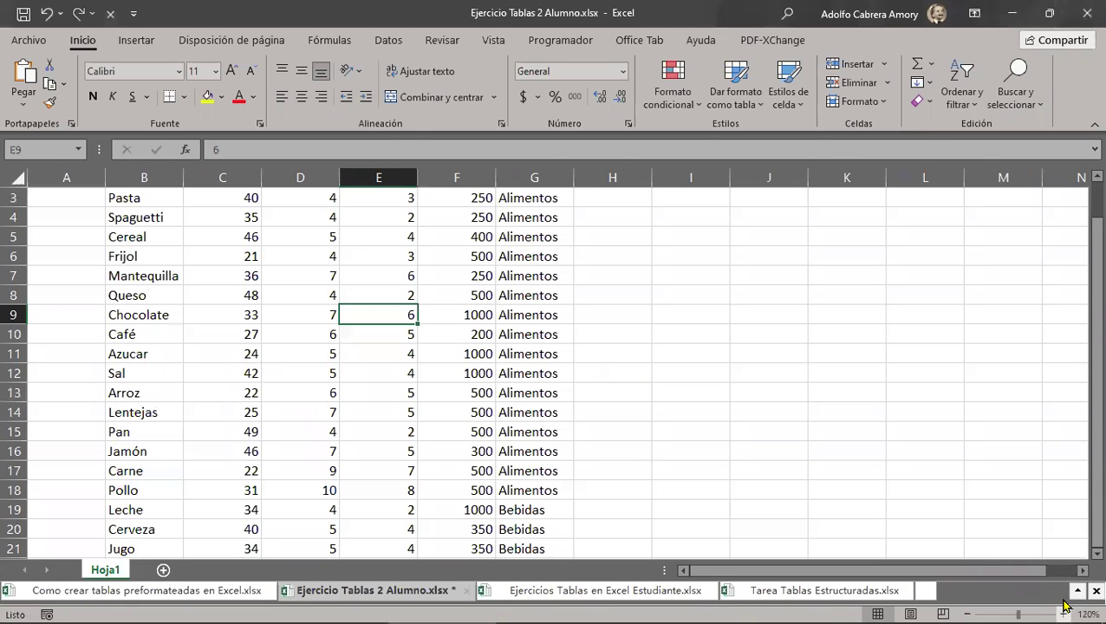
{"action": "scroll", "coordinate": [708, 431], "scroll_direction": "up", "scroll_amount": 1}
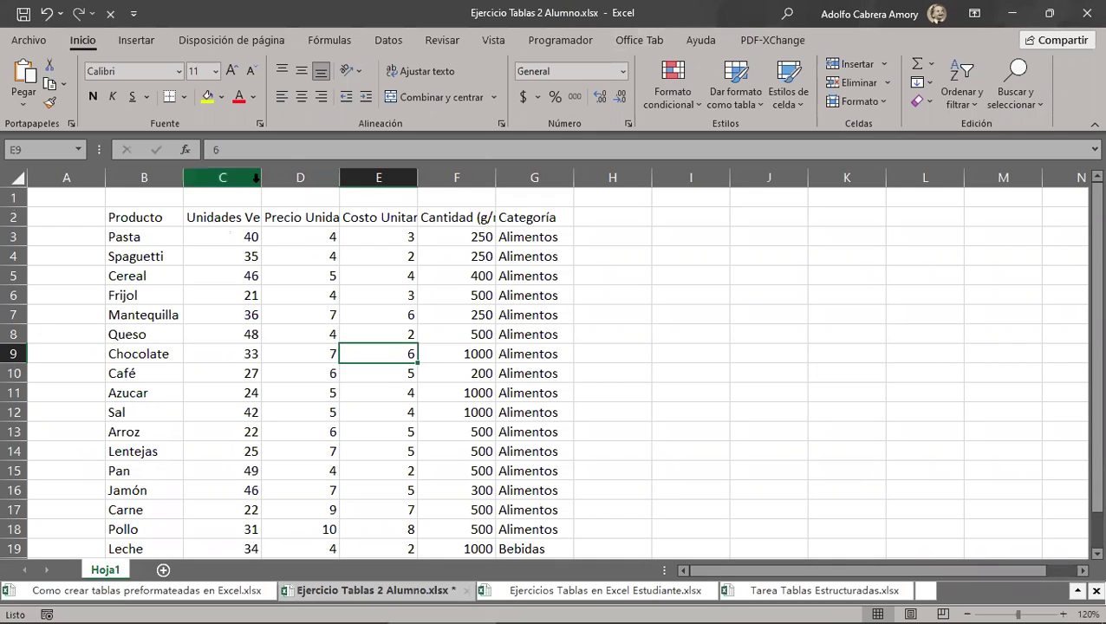
{"action": "left_click_drag", "start_coordinate": [169, 180], "coordinate": [497, 177]}
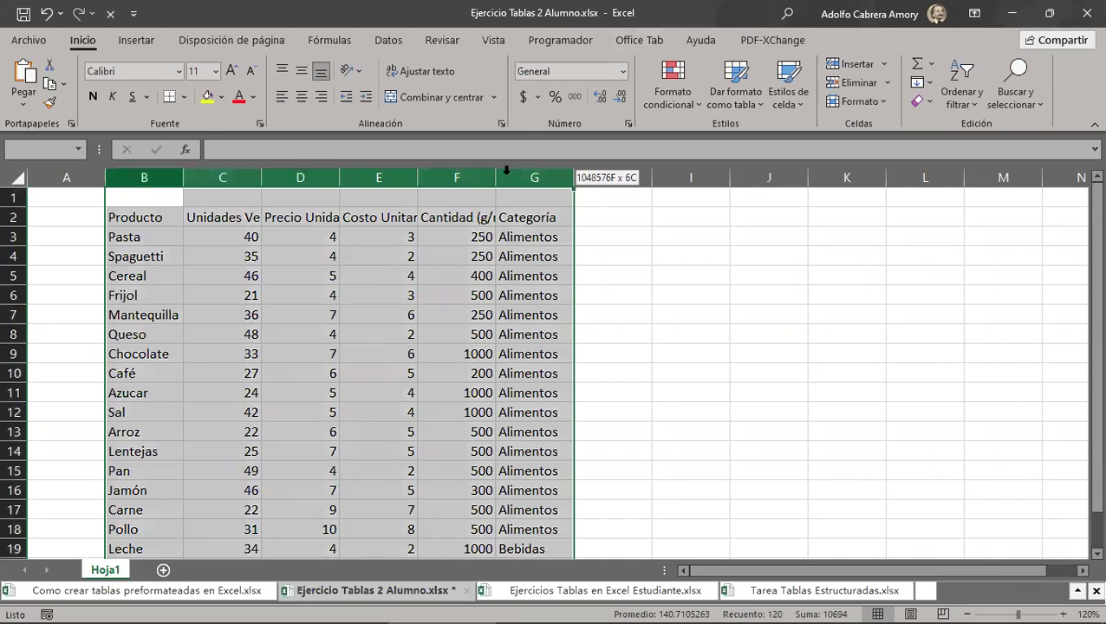
{"action": "double_click", "coordinate": [497, 170]}
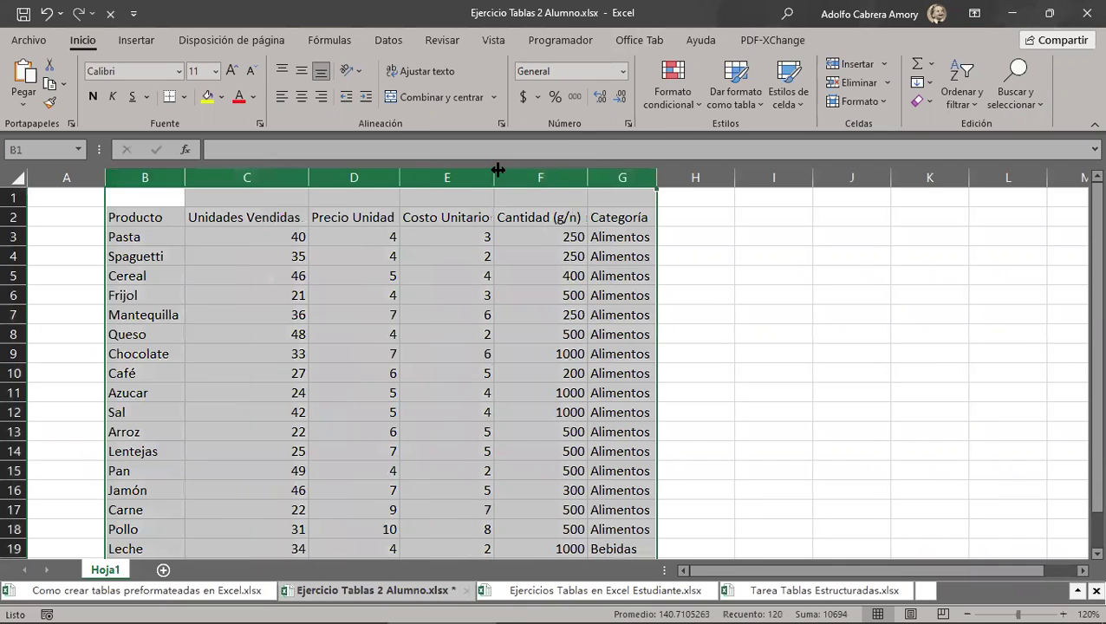
{"action": "left_click", "coordinate": [355, 277]}
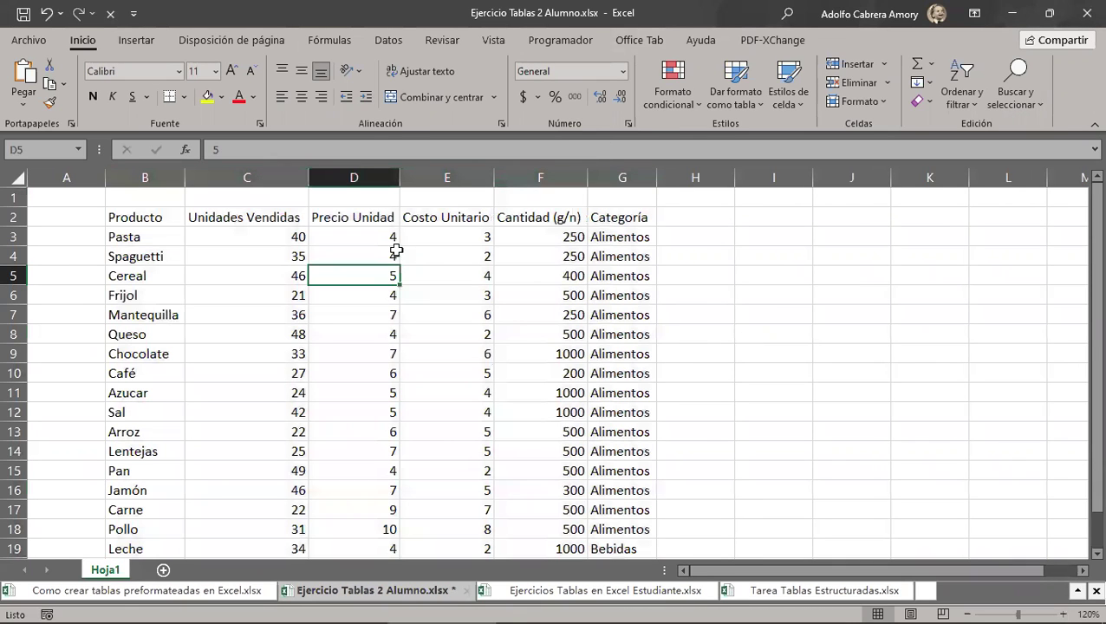
Review each header from Producto to Categoría, then zoom the sheet to 130%.
{"action": "left_click", "coordinate": [133, 218]}
{"action": "left_click", "coordinate": [282, 220]}
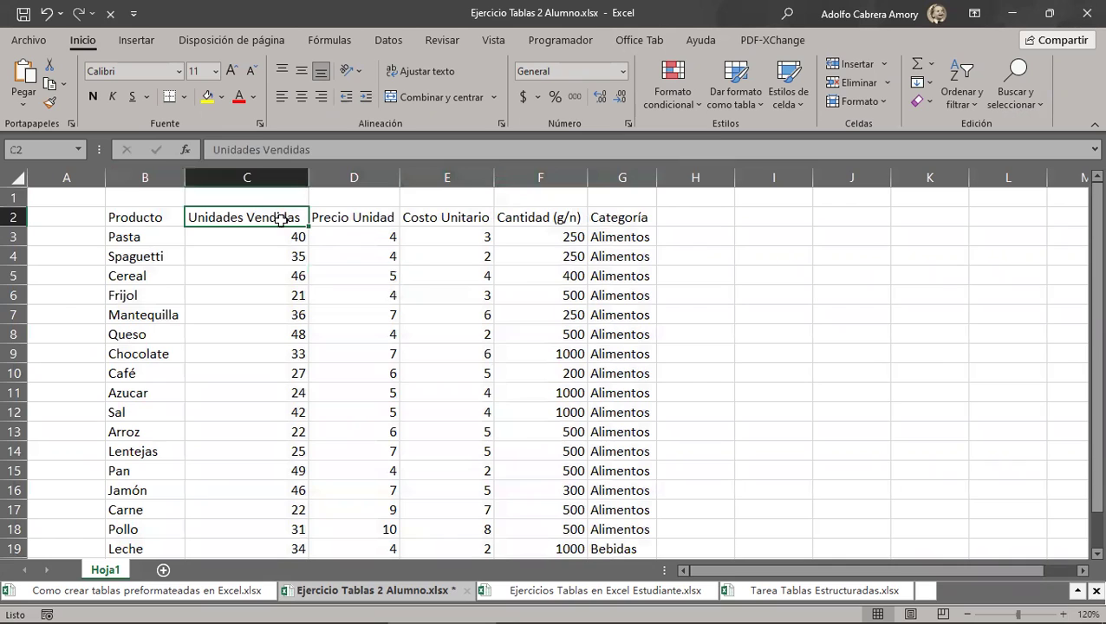
{"action": "left_click", "coordinate": [357, 220]}
{"action": "left_click", "coordinate": [448, 219]}
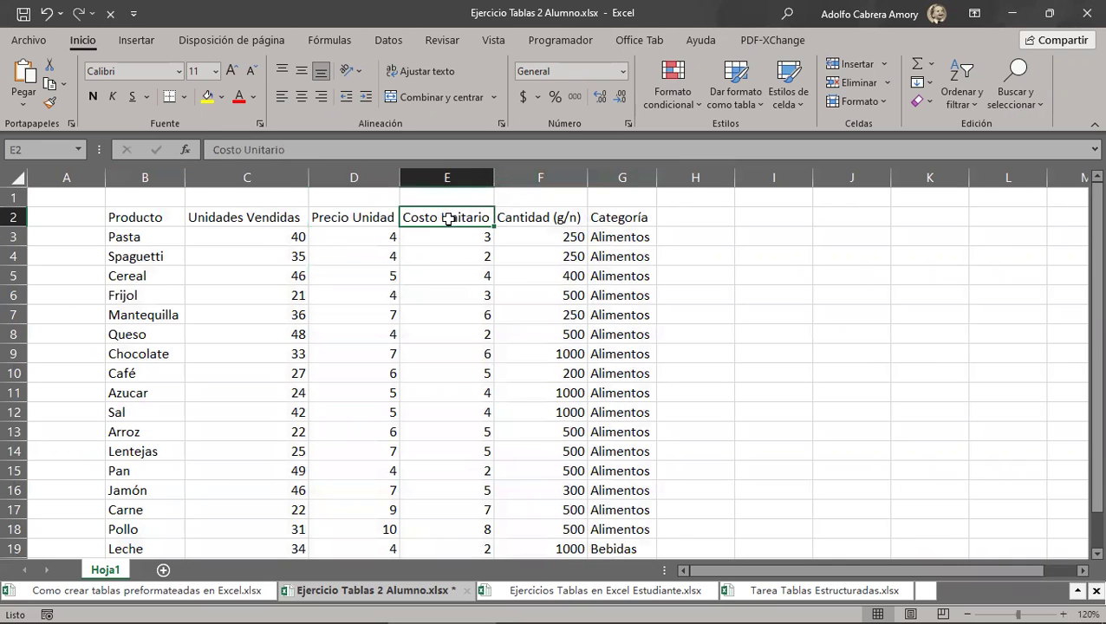
{"action": "left_click", "coordinate": [527, 220]}
{"action": "left_click", "coordinate": [618, 218]}
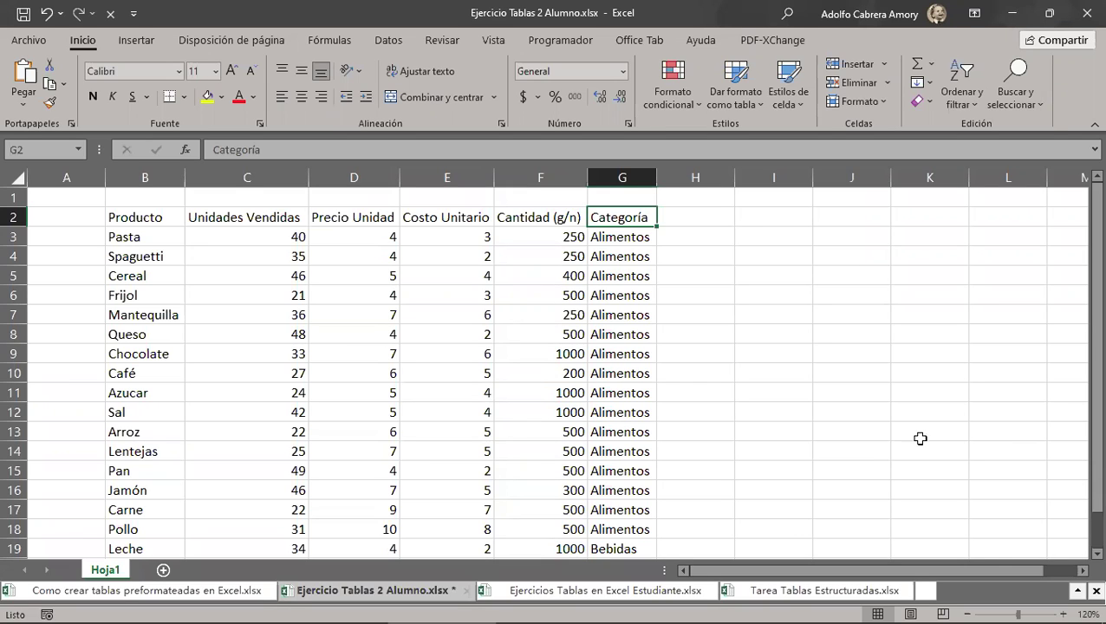
{"action": "left_click", "coordinate": [1065, 606]}
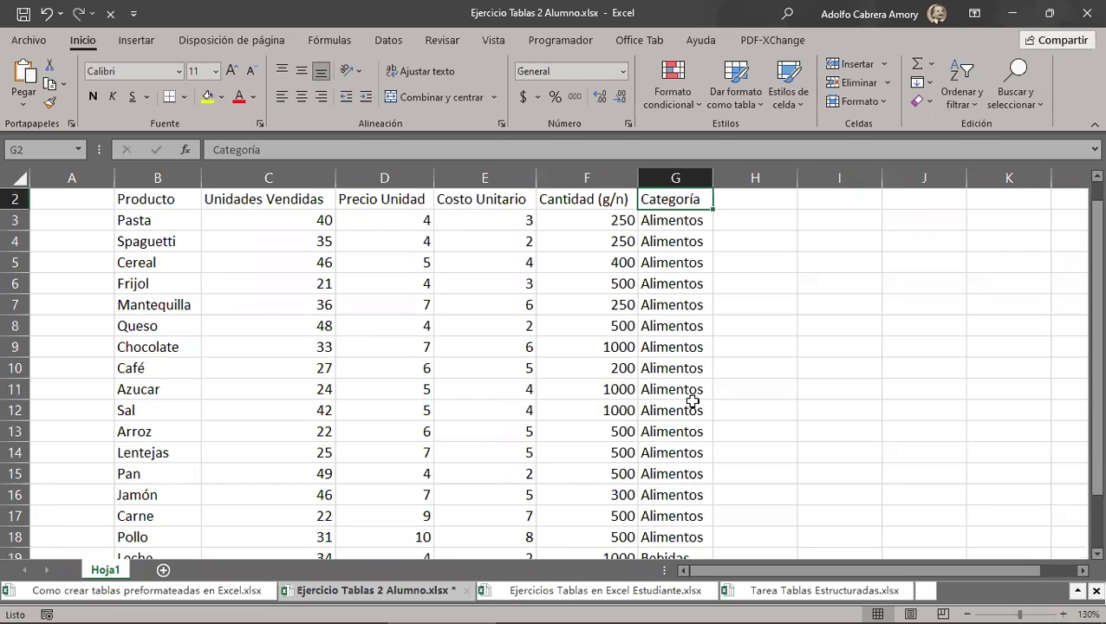
{"action": "scroll", "coordinate": [692, 401], "scroll_direction": "up", "scroll_amount": 1}
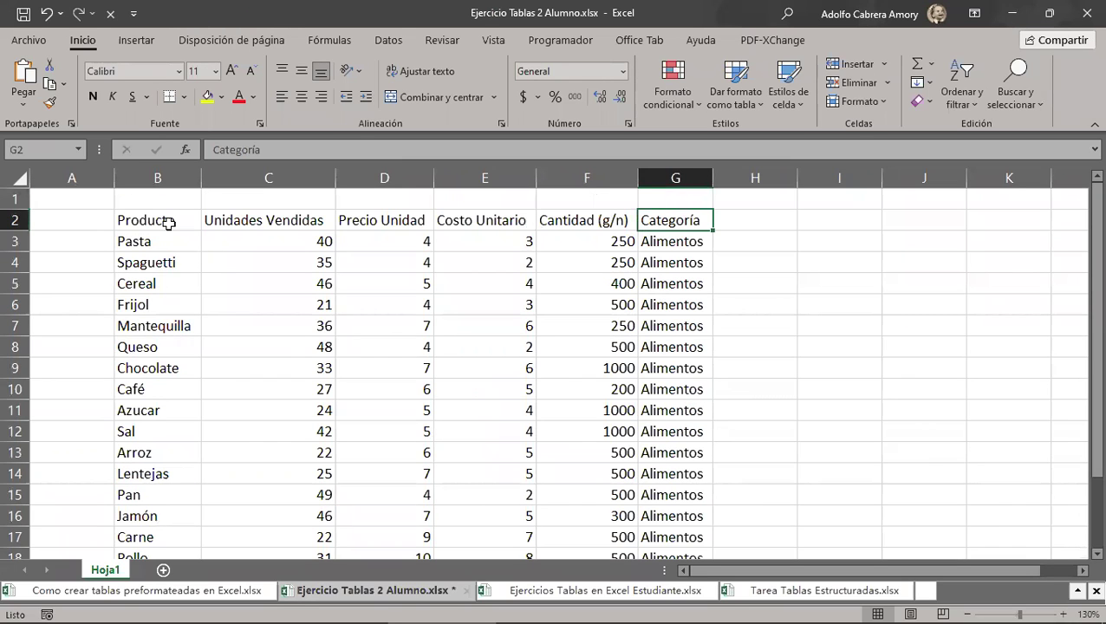
Select B2:G21 and start Insertar > Tabla, proposing $B$2:$G$21 with headers.
{"action": "left_click_drag", "start_coordinate": [168, 223], "coordinate": [663, 537]}
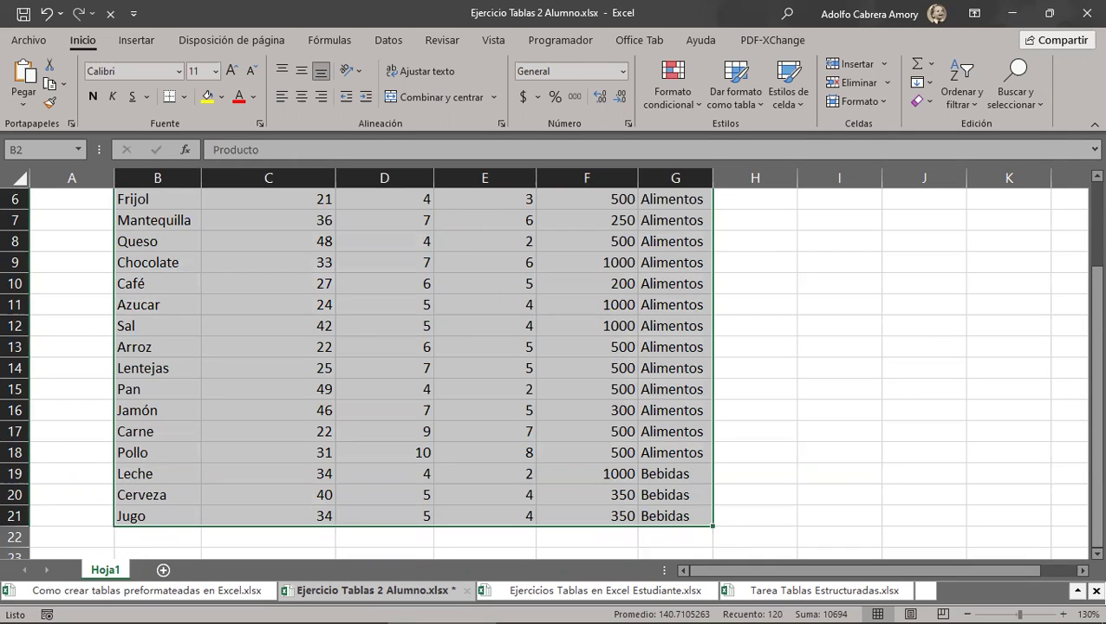
{"action": "left_click", "coordinate": [141, 44]}
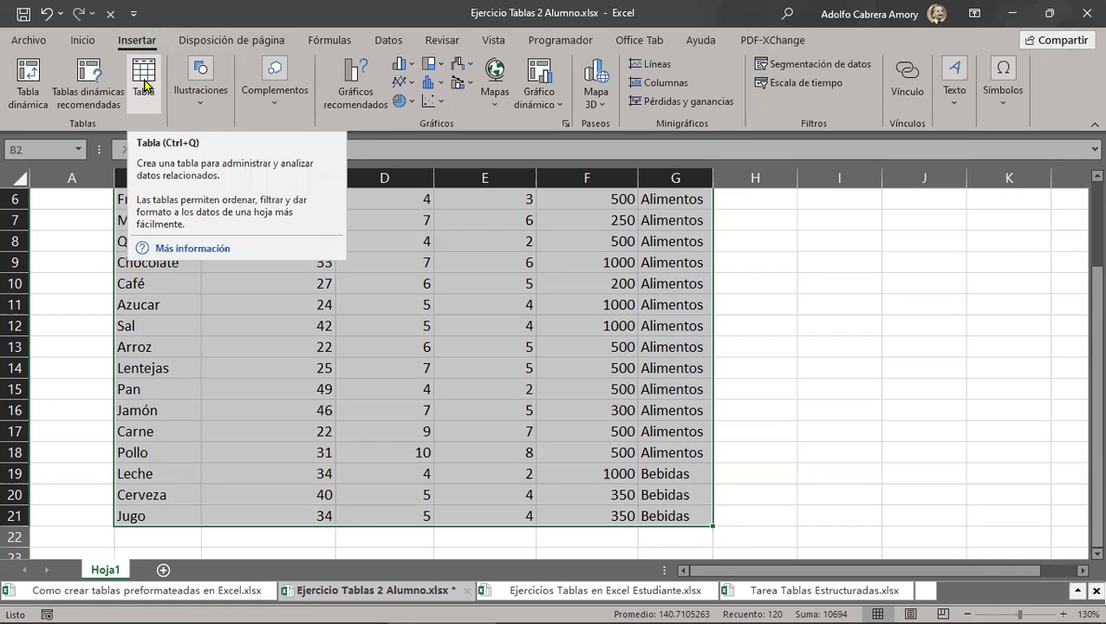
{"action": "left_click", "coordinate": [145, 84]}
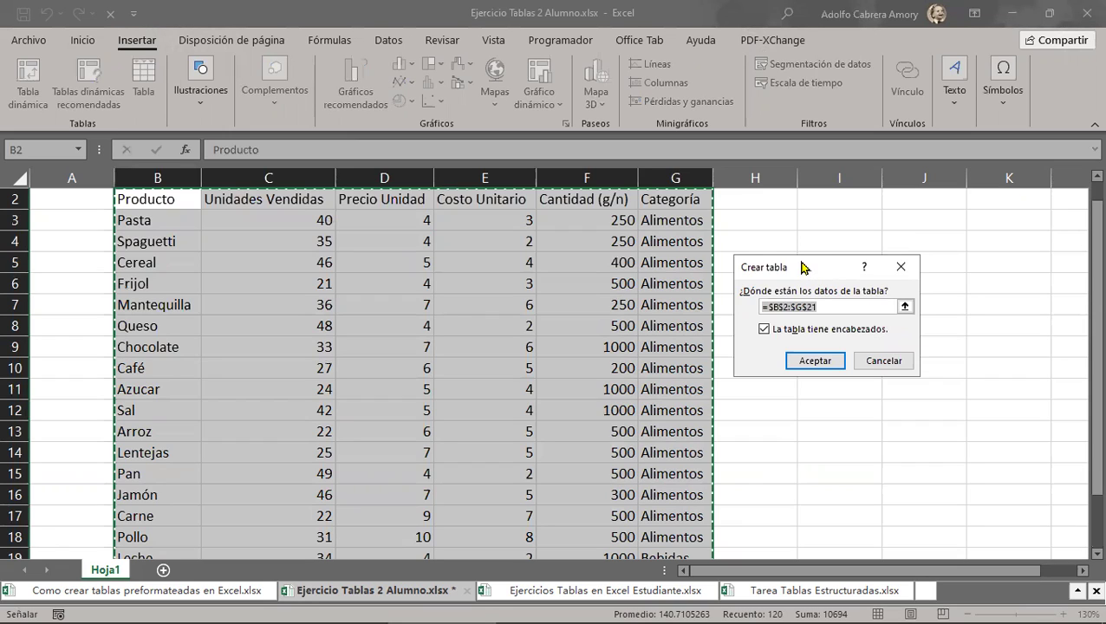
Move the Crear tabla prompt aside and cancel it, leaving B2:G21 as plain data.
{"action": "left_click_drag", "start_coordinate": [802, 267], "coordinate": [794, 252]}
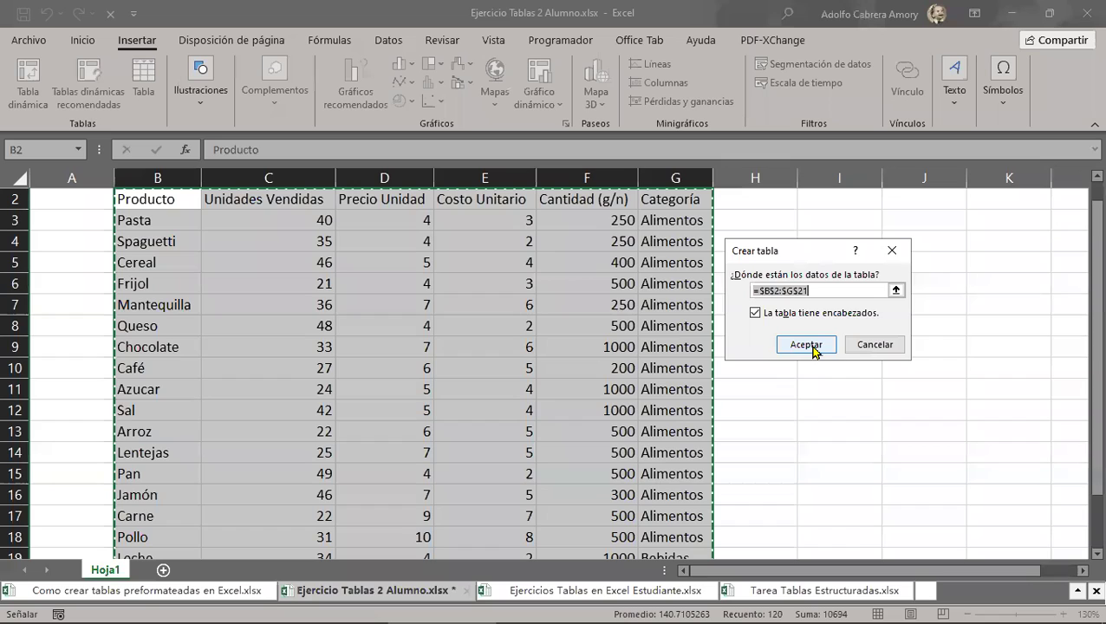
{"action": "left_click", "coordinate": [863, 346]}
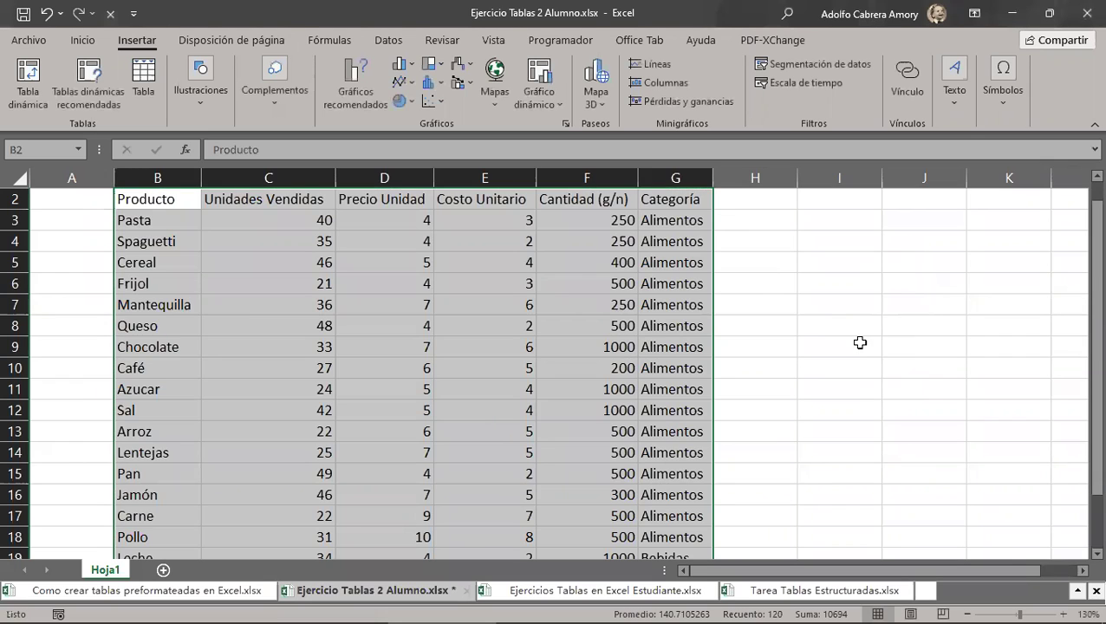
Convert the product data into table Tabla2 with headers via Insertar > Tabla.
{"action": "left_click", "coordinate": [860, 343]}
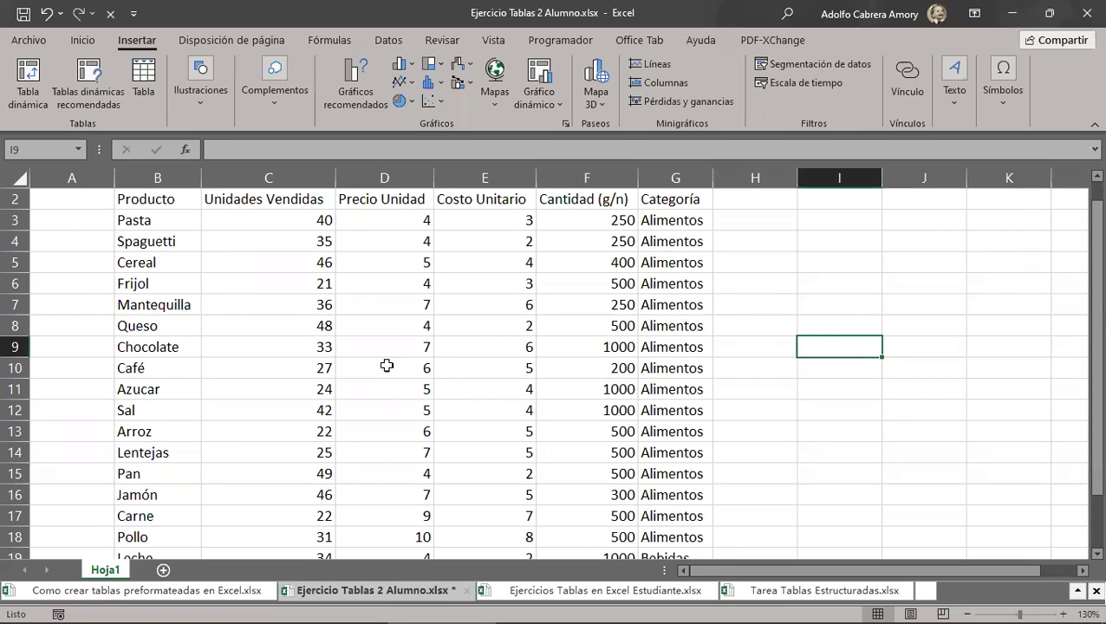
{"action": "left_click", "coordinate": [425, 340]}
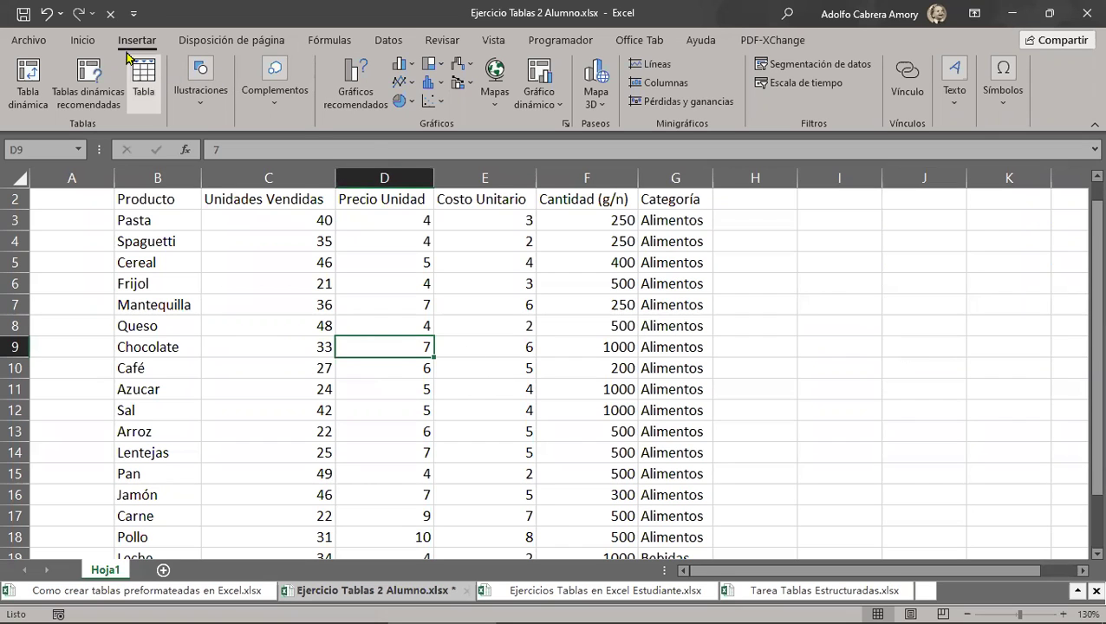
{"action": "left_click", "coordinate": [149, 105]}
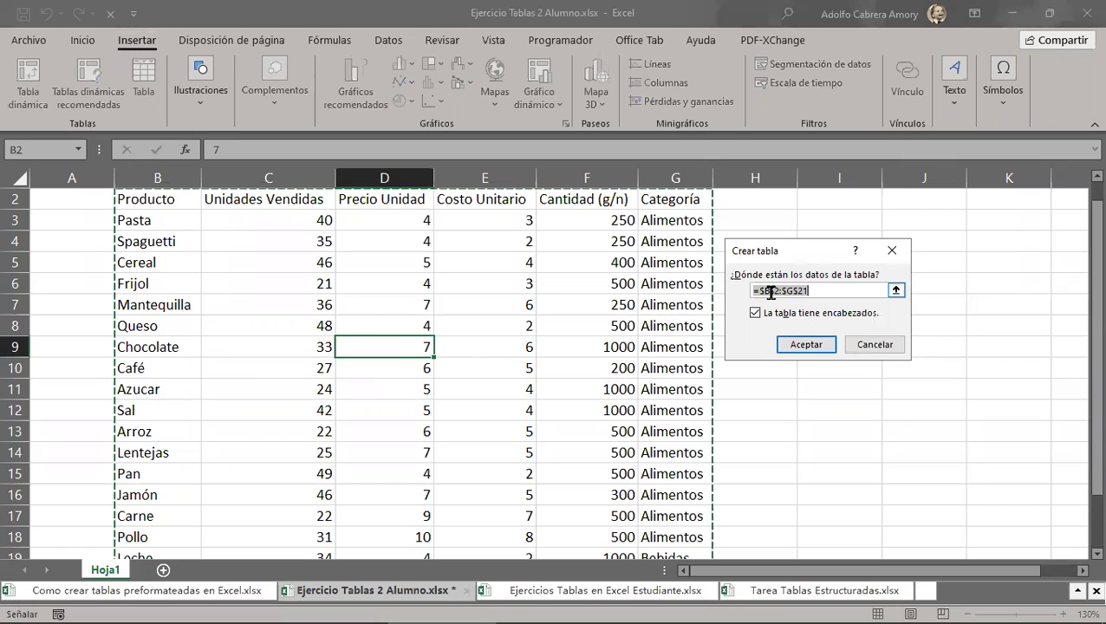
{"action": "scroll", "coordinate": [481, 331], "scroll_direction": "up", "scroll_amount": 1}
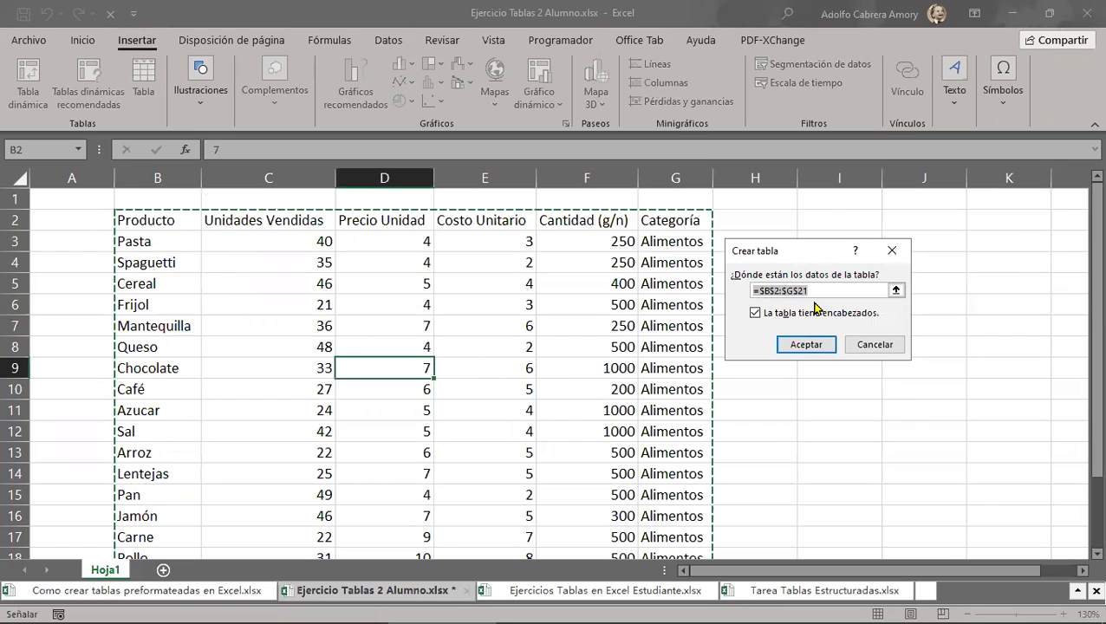
{"action": "left_click", "coordinate": [801, 347]}
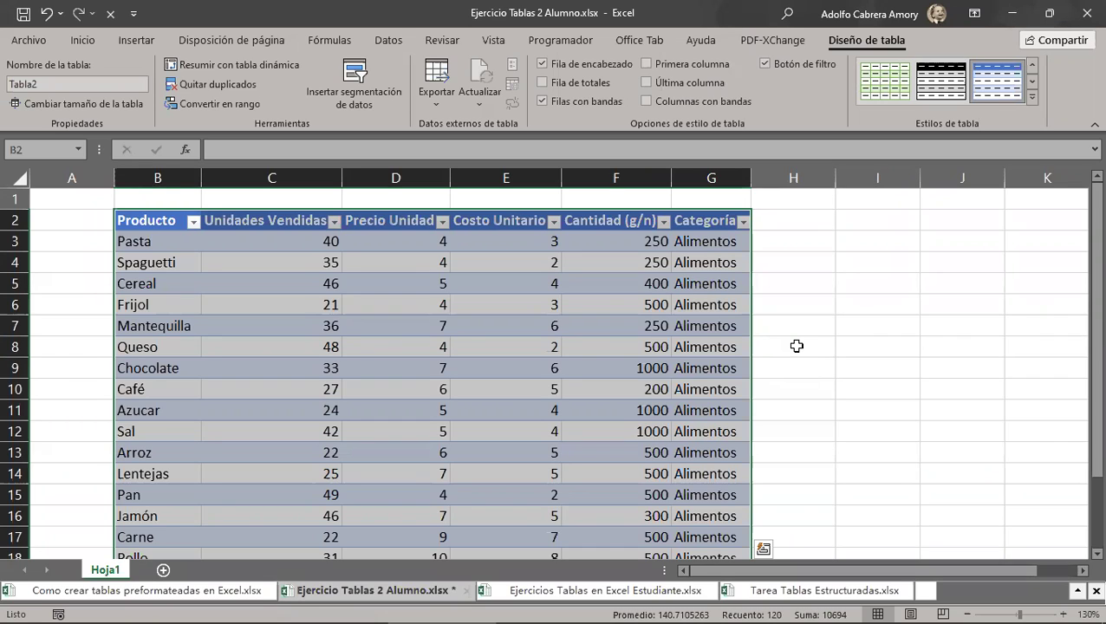
{"action": "left_click", "coordinate": [502, 362]}
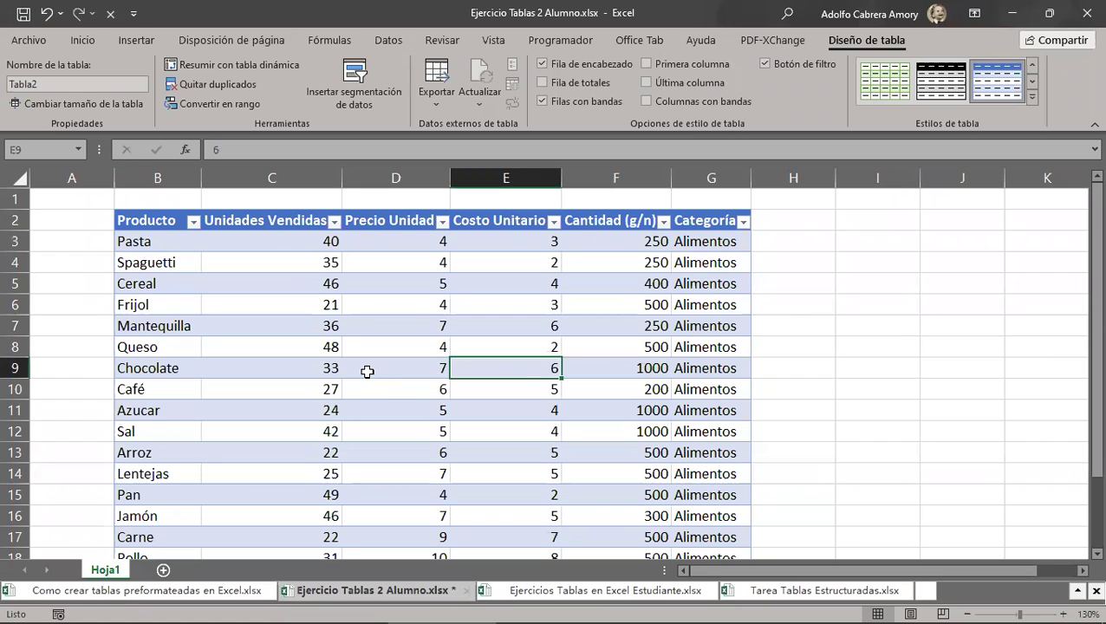
{"action": "left_click", "coordinate": [194, 226]}
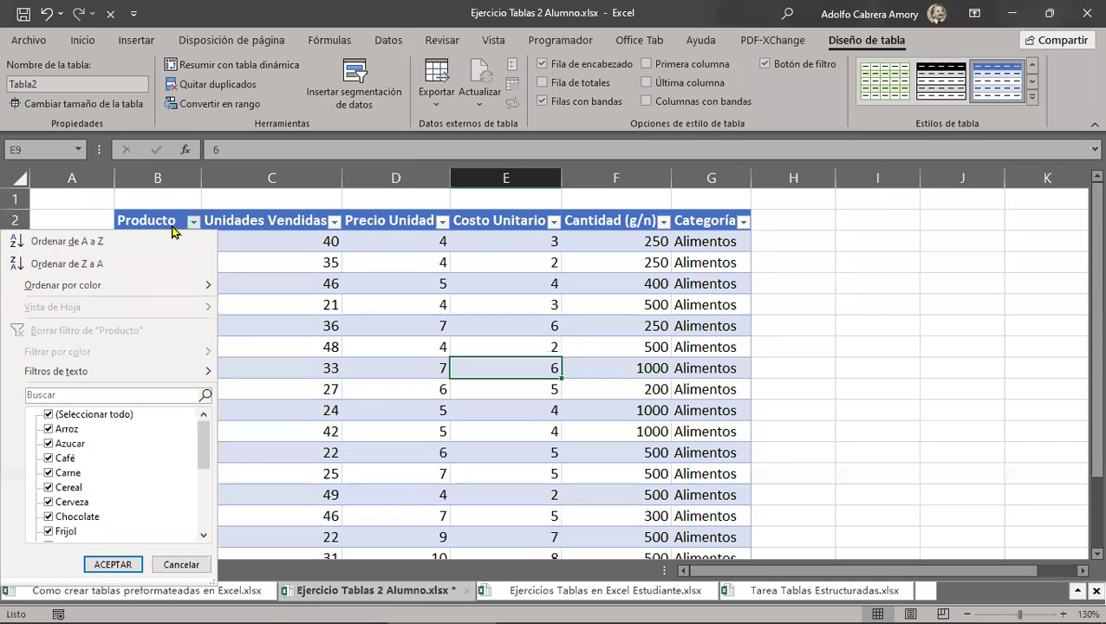
{"action": "left_click", "coordinate": [162, 218]}
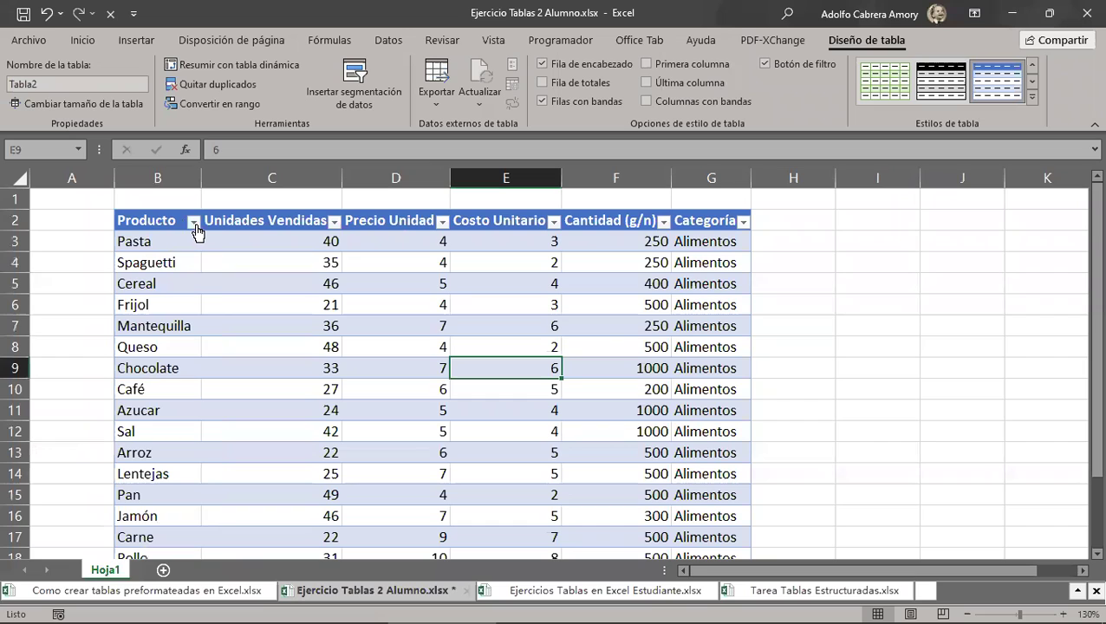
{"action": "left_click", "coordinate": [195, 226]}
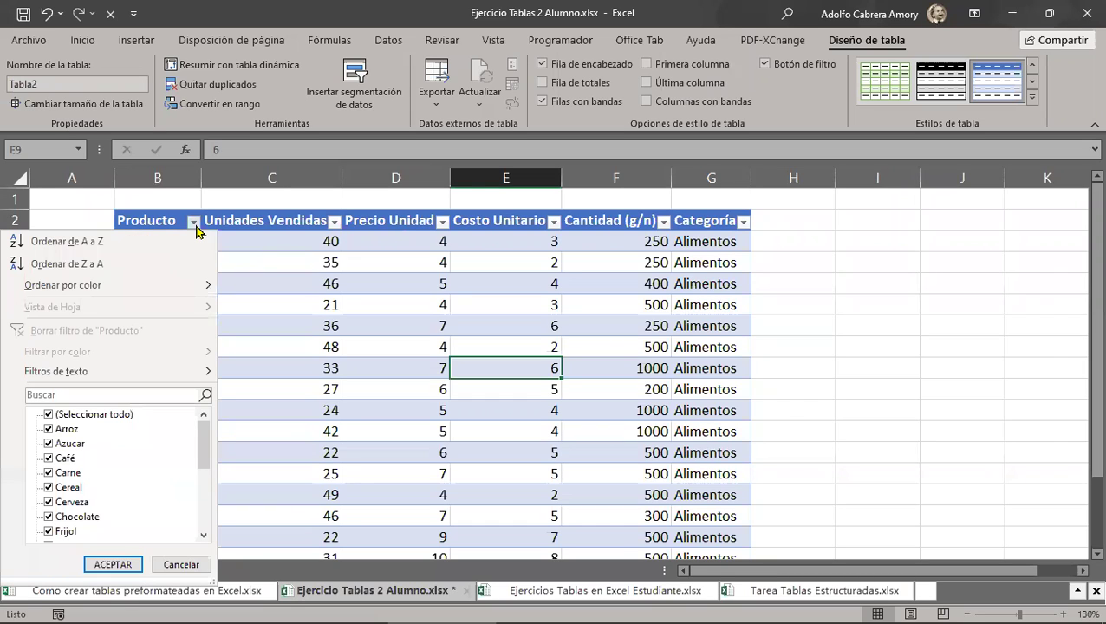
{"action": "left_click", "coordinate": [195, 226]}
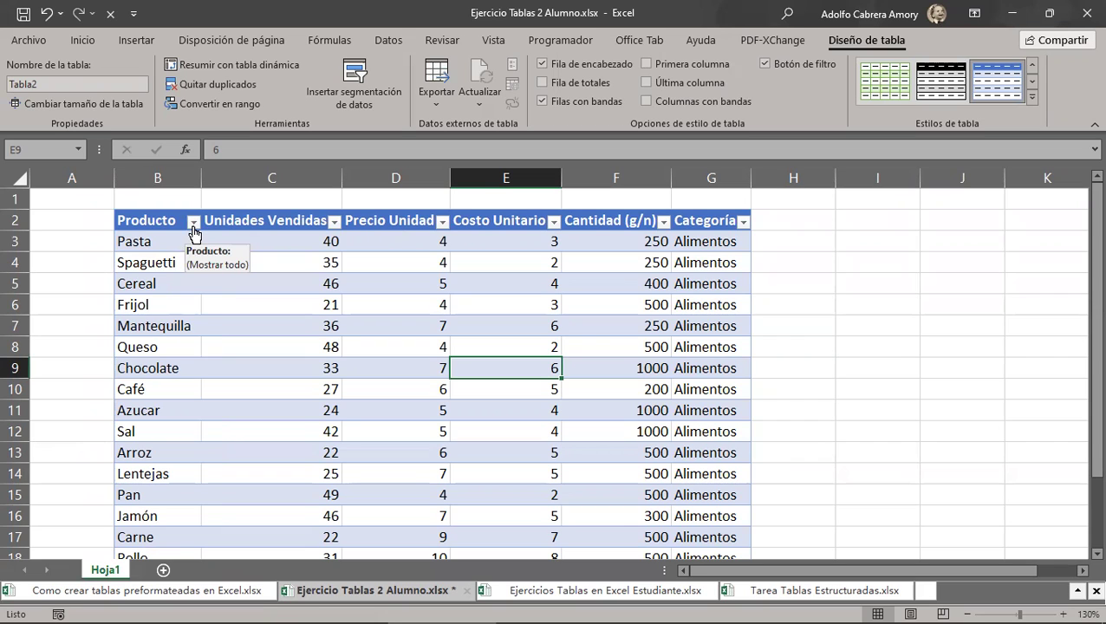
{"action": "left_click", "coordinate": [194, 222]}
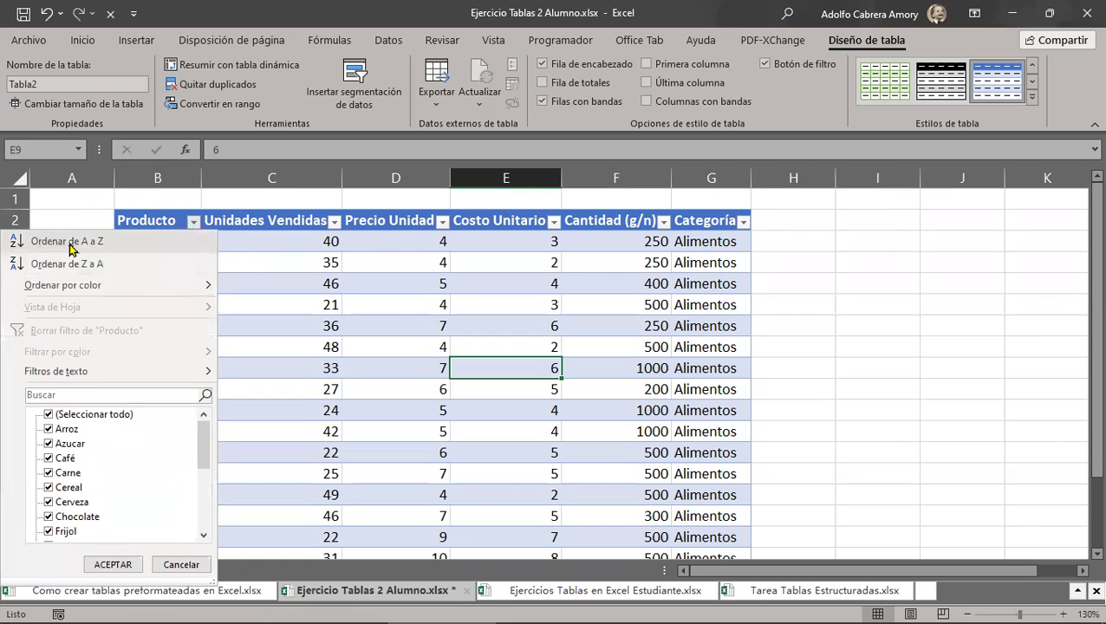
{"action": "left_click", "coordinate": [82, 217]}
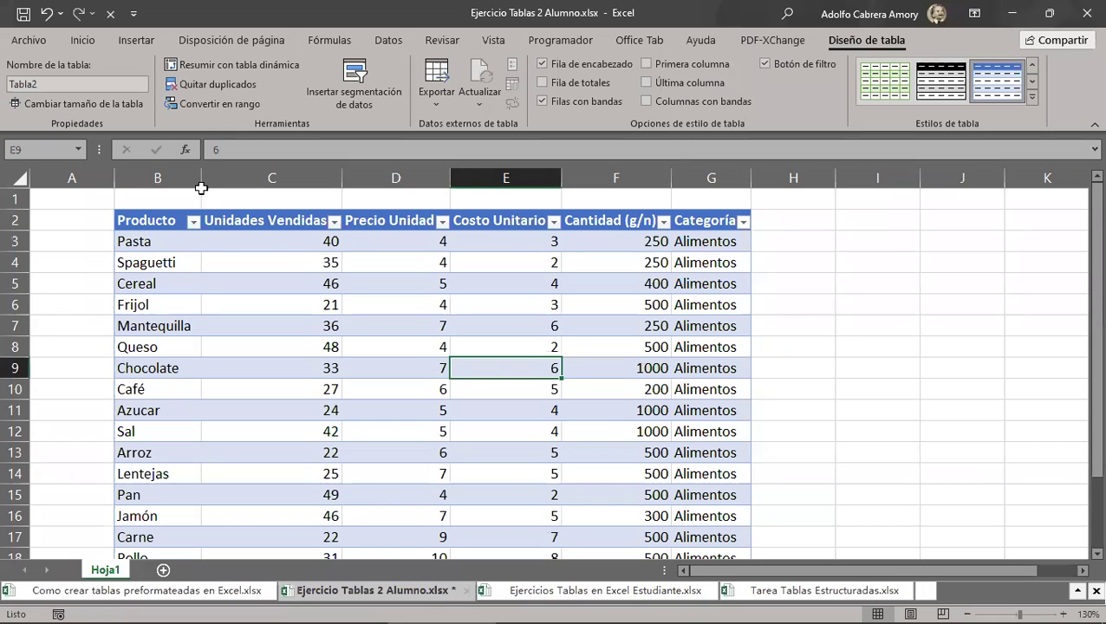
{"action": "left_click", "coordinate": [193, 222]}
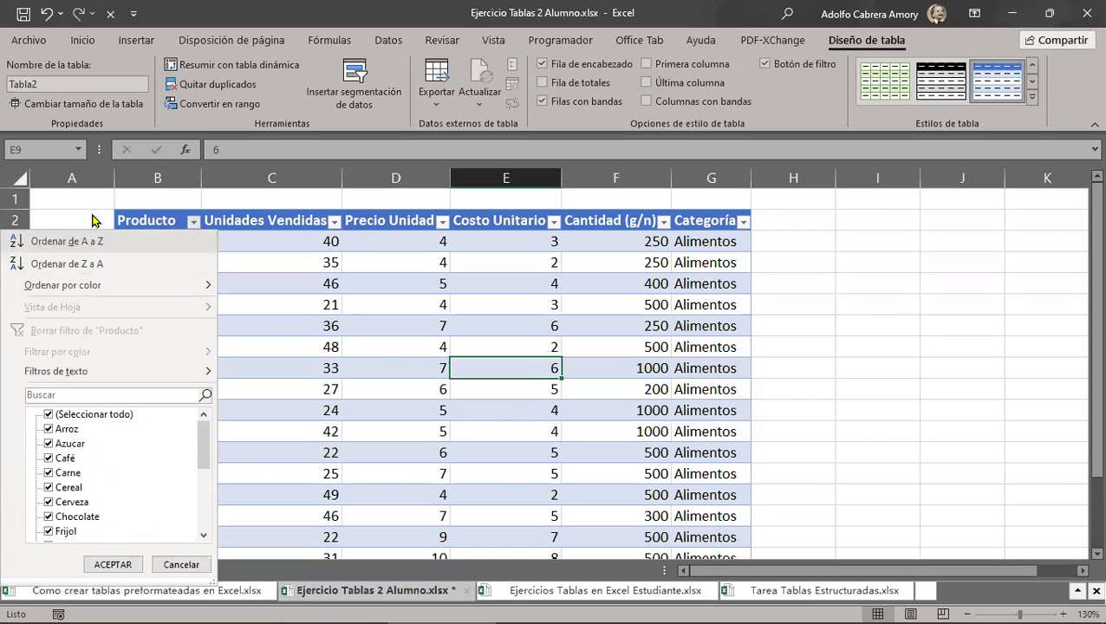
{"action": "key", "text": "Escape"}
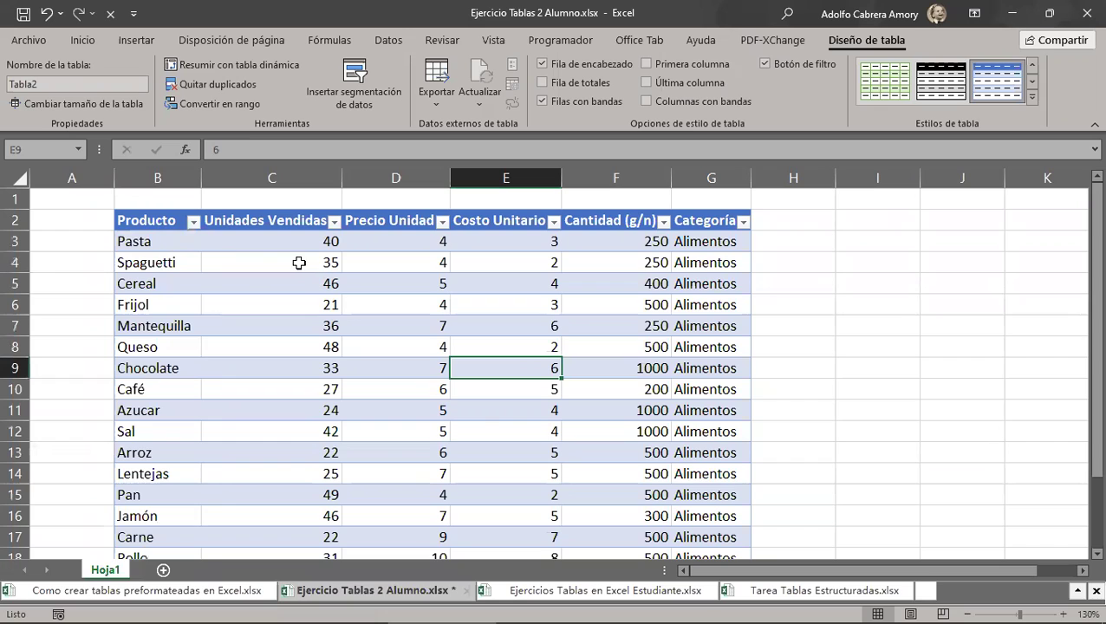
{"action": "left_click_drag", "start_coordinate": [143, 241], "coordinate": [625, 247]}
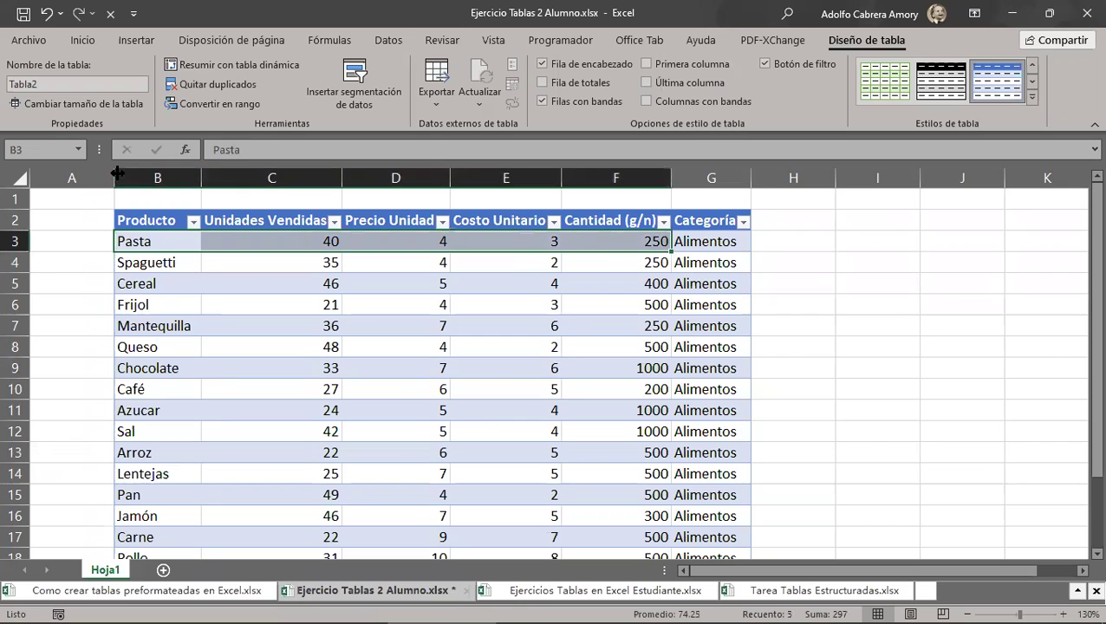
Sort Tabla2 by Producto from A to Z.
{"action": "left_click", "coordinate": [185, 242]}
{"action": "left_click", "coordinate": [194, 222]}
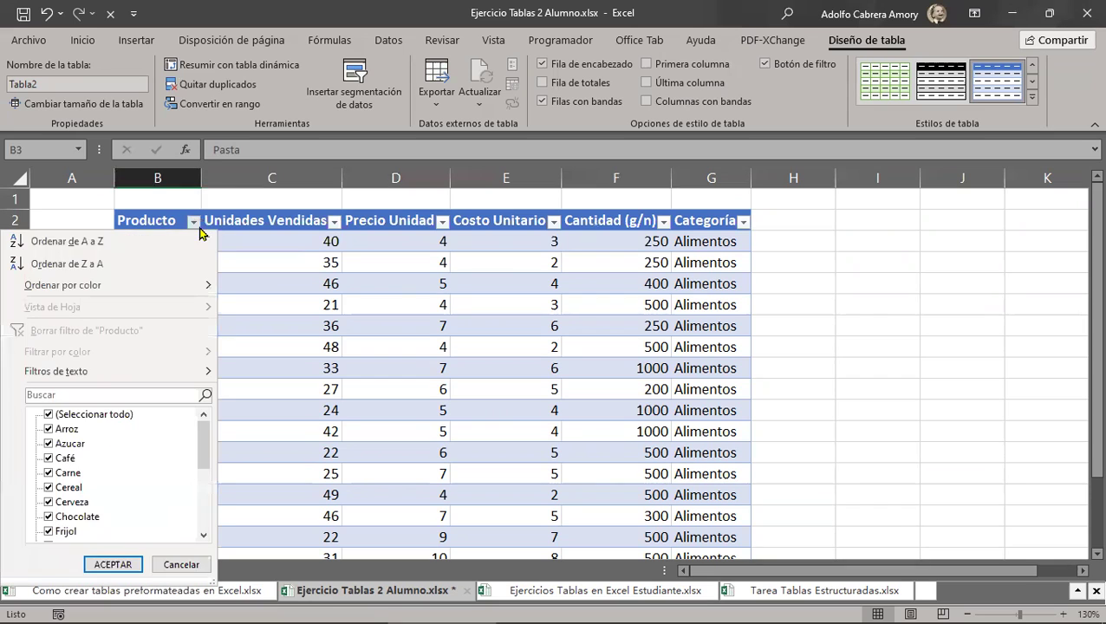
{"action": "left_click", "coordinate": [95, 244]}
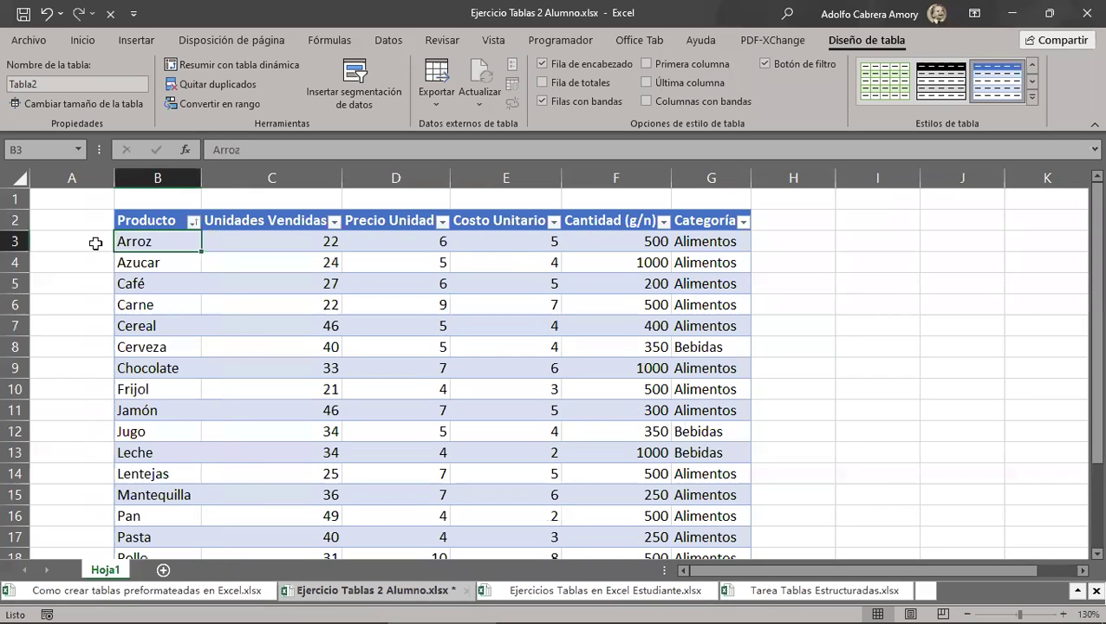
{"action": "scroll", "coordinate": [202, 370], "scroll_direction": "down", "scroll_amount": 3}
{"action": "scroll", "coordinate": [203, 370], "scroll_direction": "down", "scroll_amount": 1}
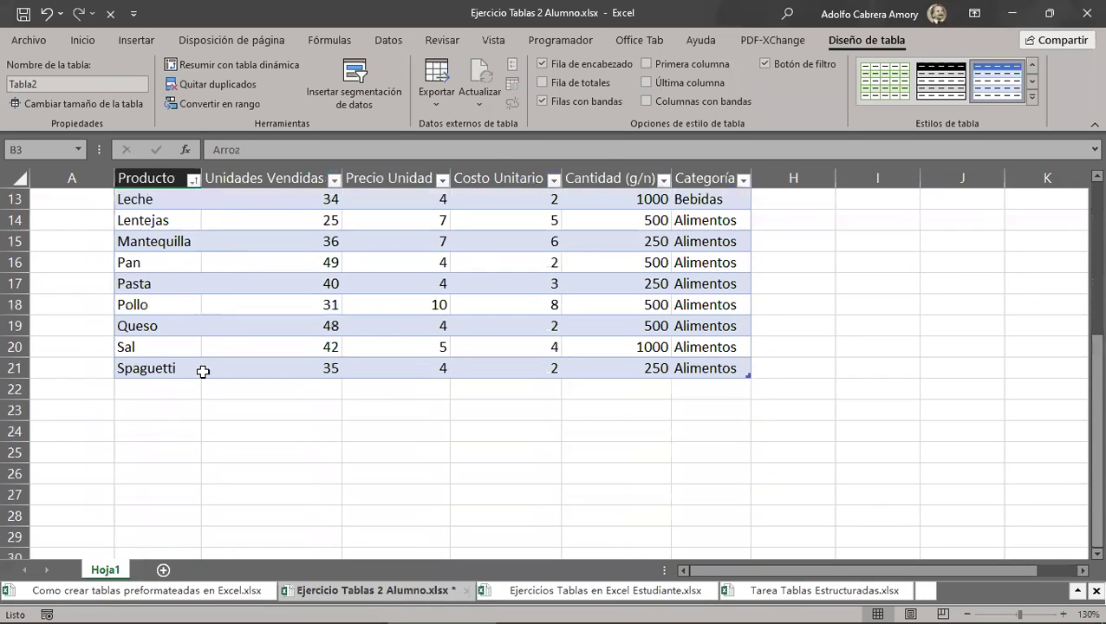
Highlight the Pasta row, which has moved to row 17 after sorting.
{"action": "left_click", "coordinate": [175, 287]}
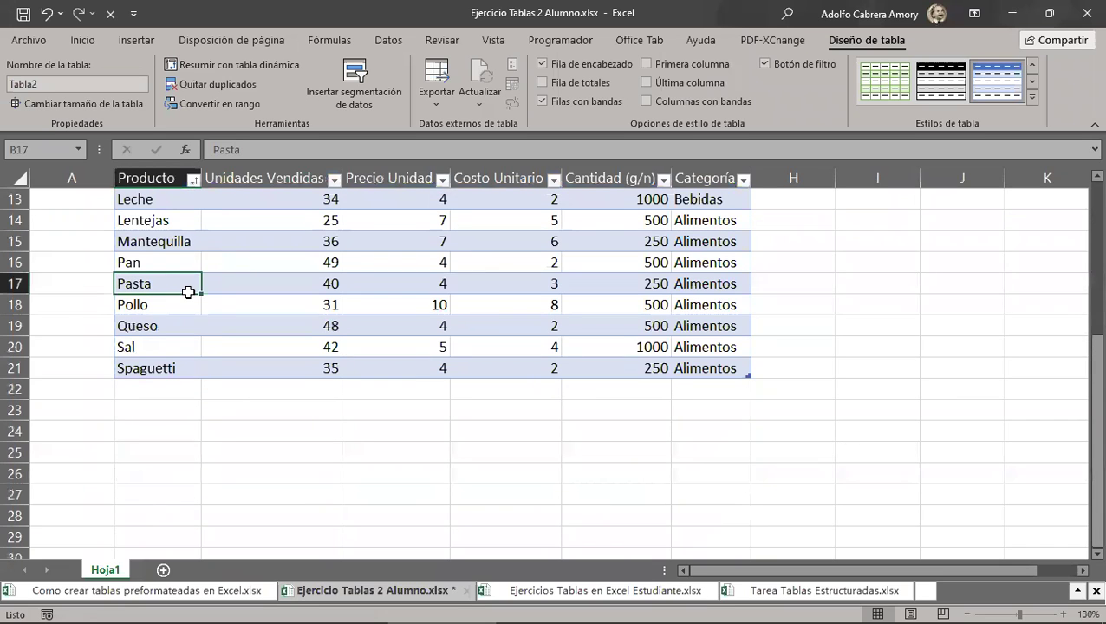
{"action": "left_click_drag", "start_coordinate": [186, 290], "coordinate": [674, 290]}
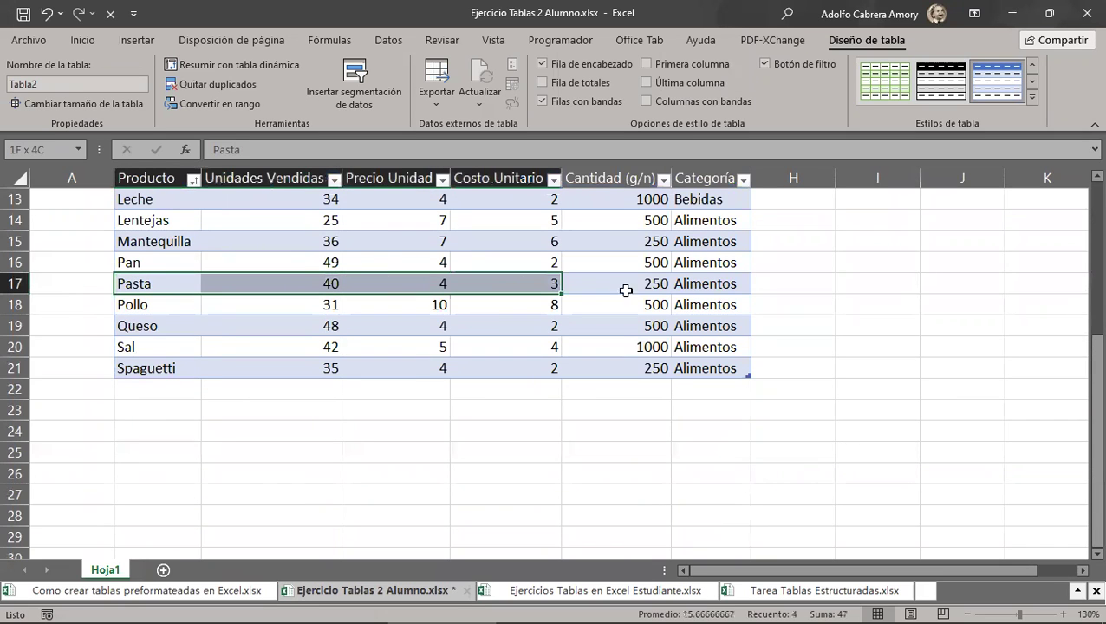
{"action": "scroll", "coordinate": [593, 336], "scroll_direction": "up", "scroll_amount": 4}
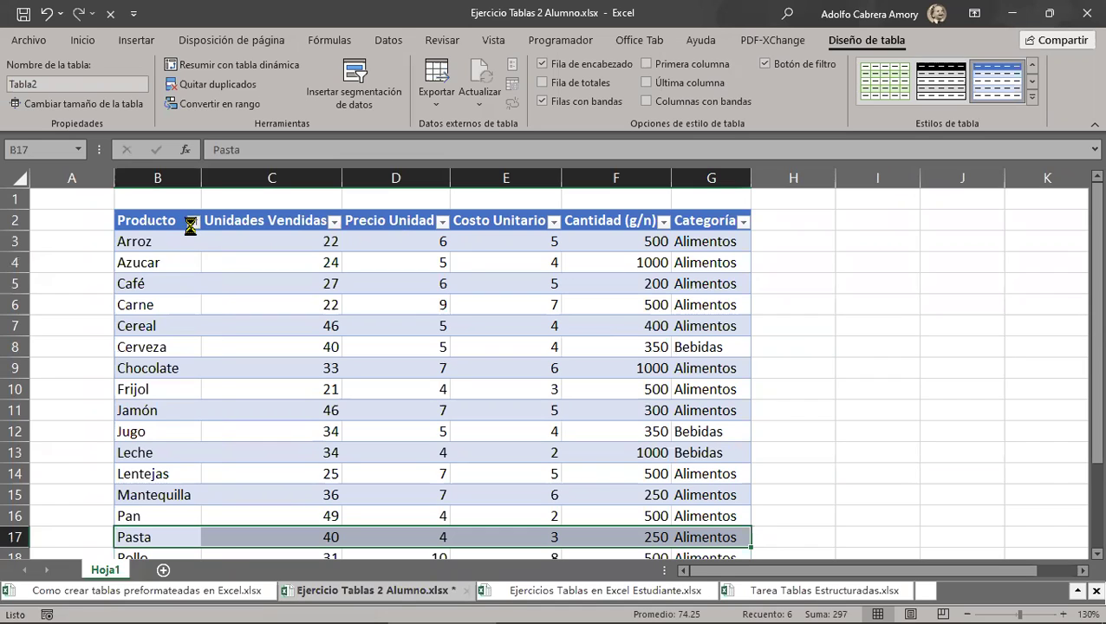
{"action": "left_click", "coordinate": [193, 221]}
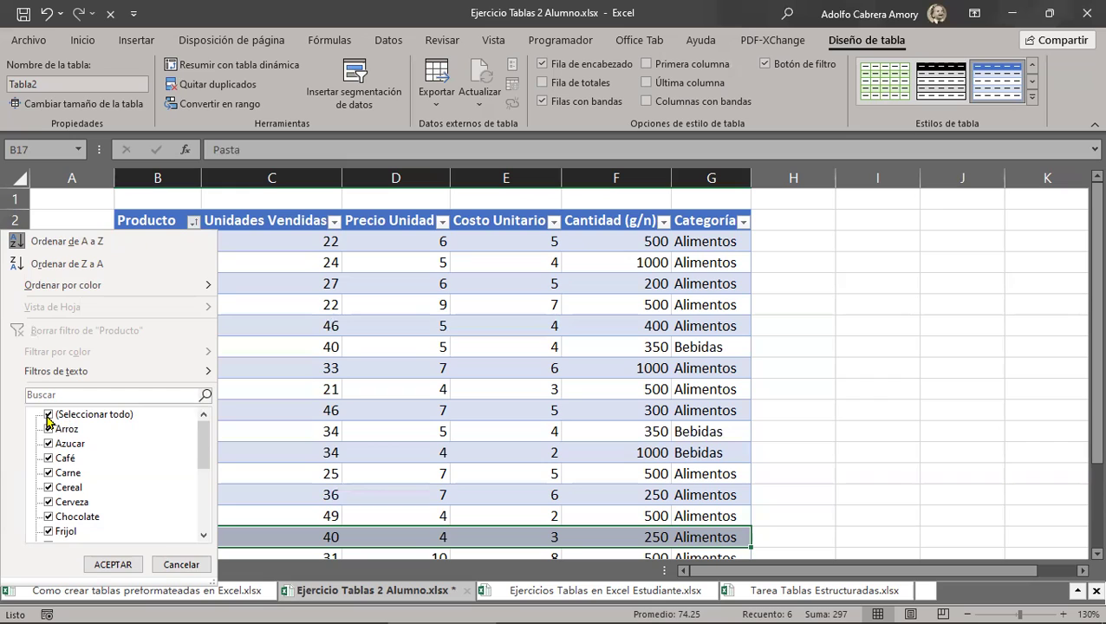
Filter Producto to show only Arroz and Azucar, 2 of 19 records.
{"action": "left_click", "coordinate": [47, 415]}
{"action": "left_click", "coordinate": [48, 429]}
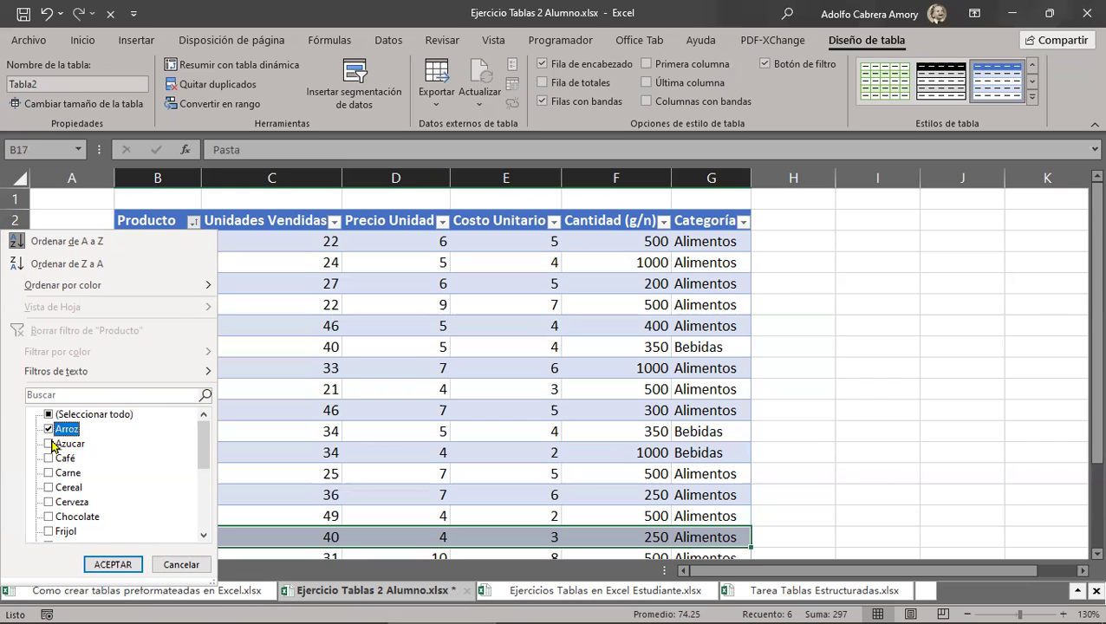
{"action": "left_click", "coordinate": [49, 443]}
{"action": "left_click", "coordinate": [110, 562]}
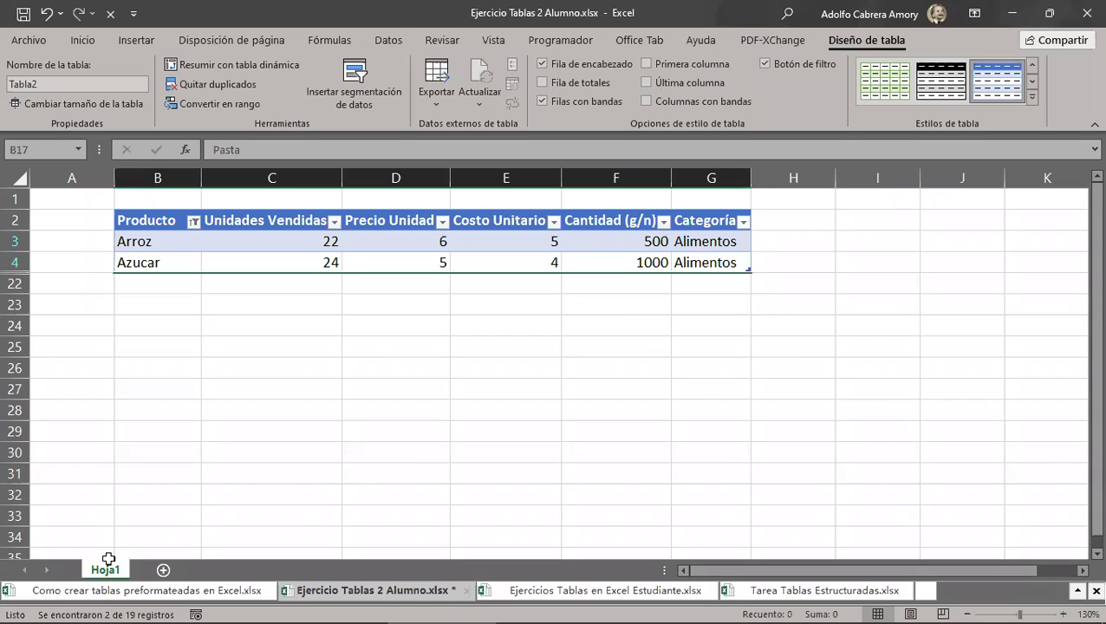
Reselect all products in the Producto filter so every row shows again.
{"action": "left_click", "coordinate": [194, 224]}
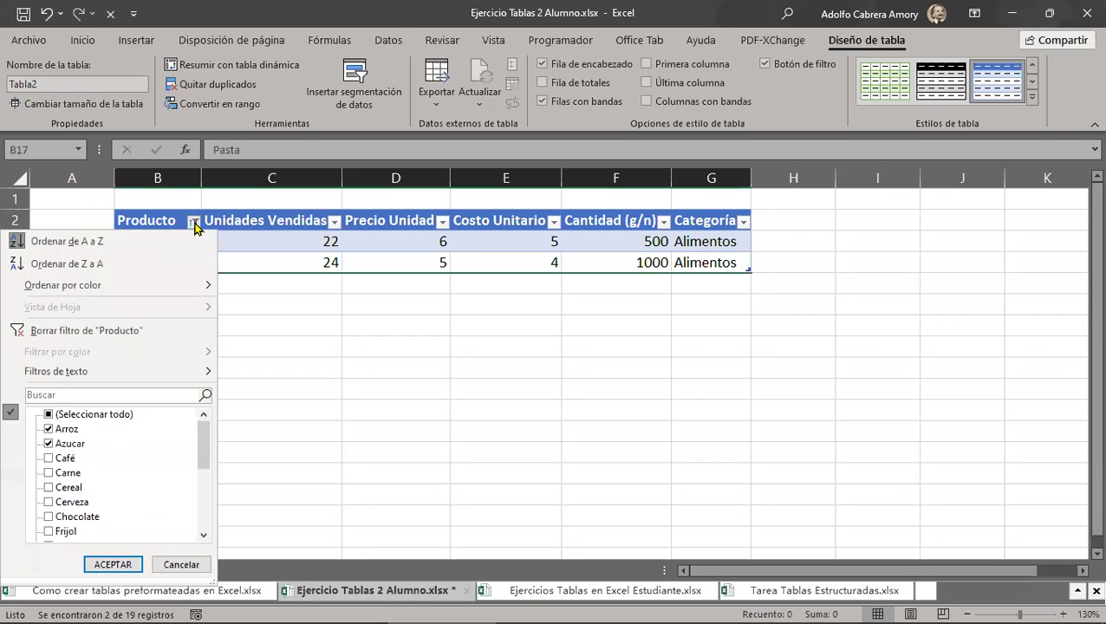
{"action": "left_click", "coordinate": [81, 416]}
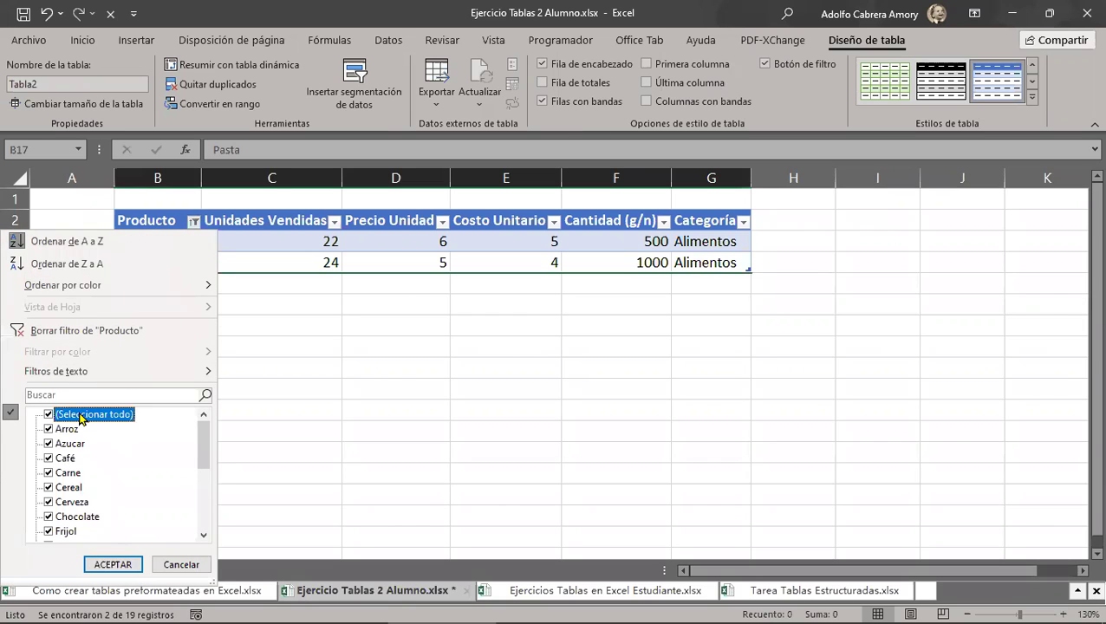
{"action": "left_click", "coordinate": [113, 565]}
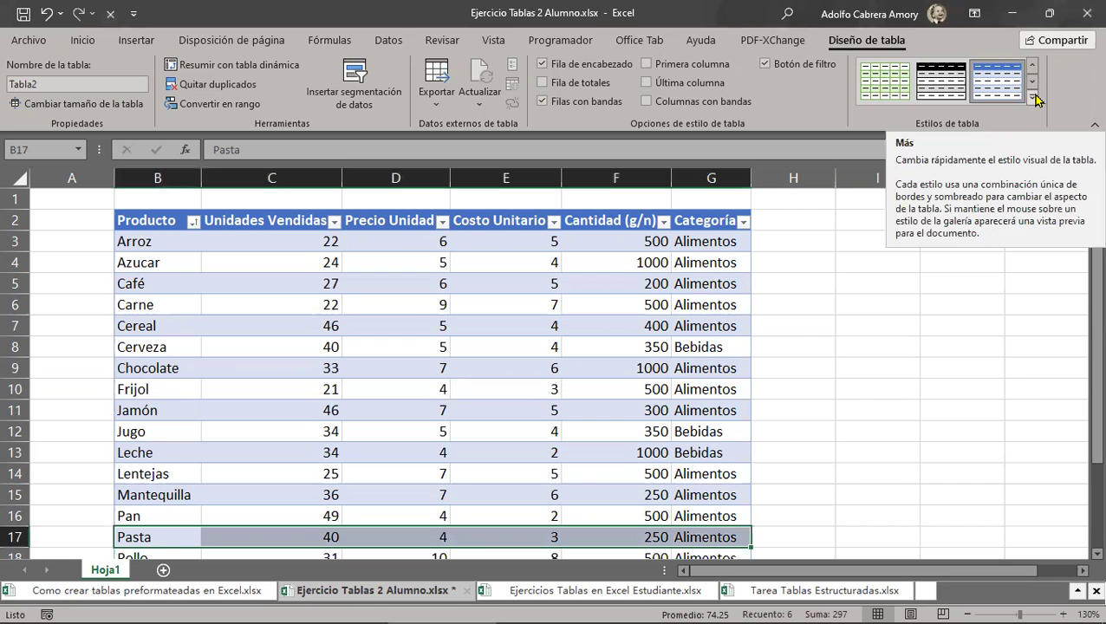
Apply the Naranja, Estilo de tabla claro 10 style to Tabla2.
{"action": "left_click", "coordinate": [1031, 97]}
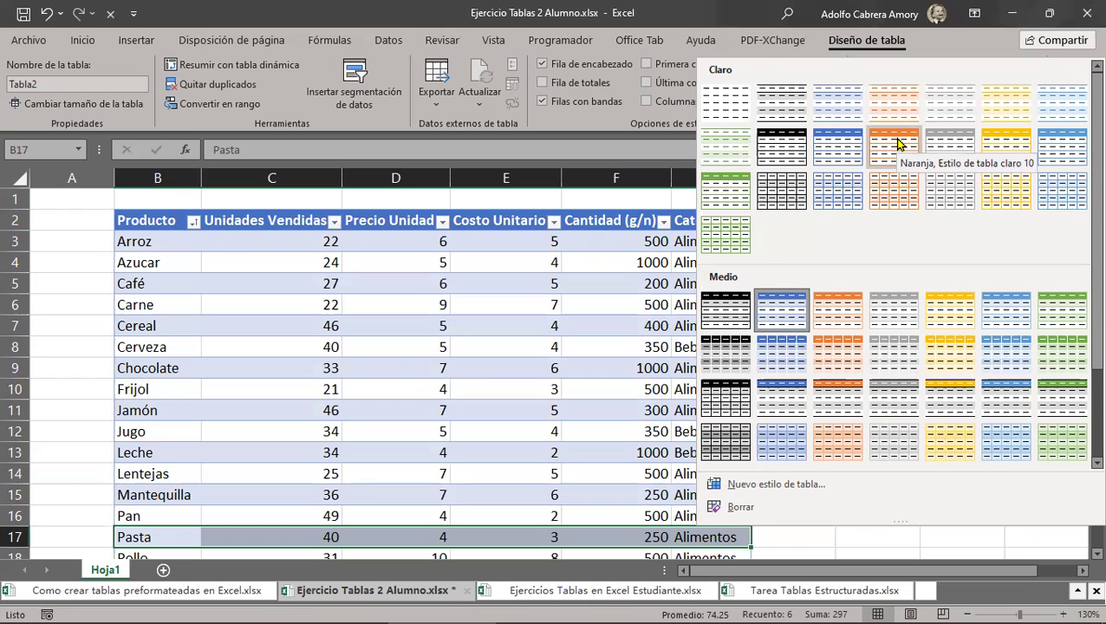
{"action": "left_click", "coordinate": [898, 144]}
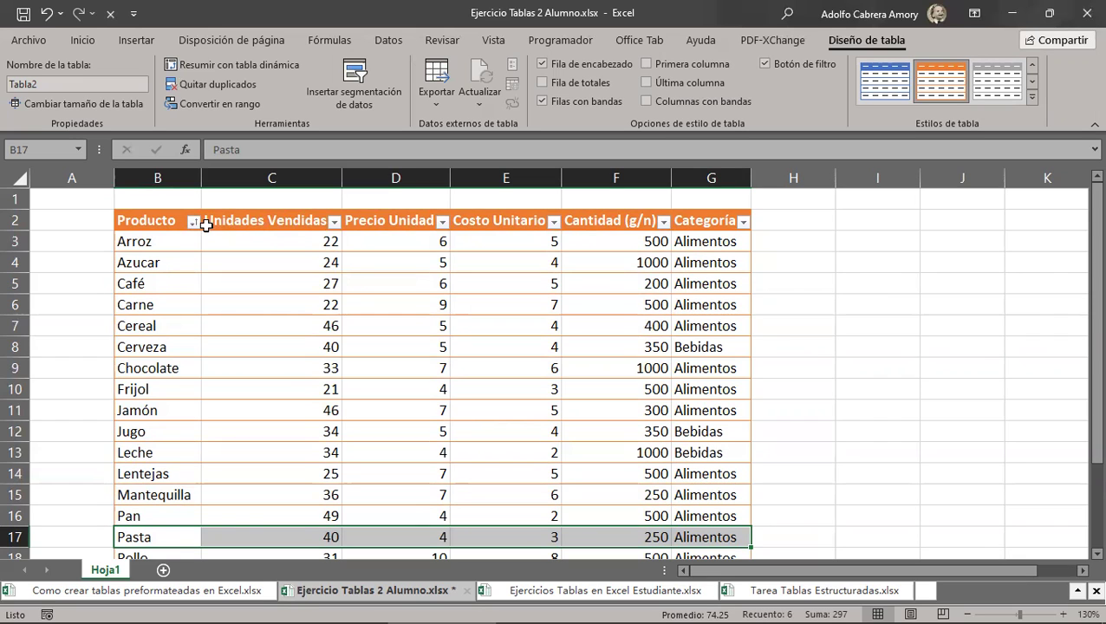
{"action": "scroll", "coordinate": [281, 316], "scroll_direction": "down", "scroll_amount": 3}
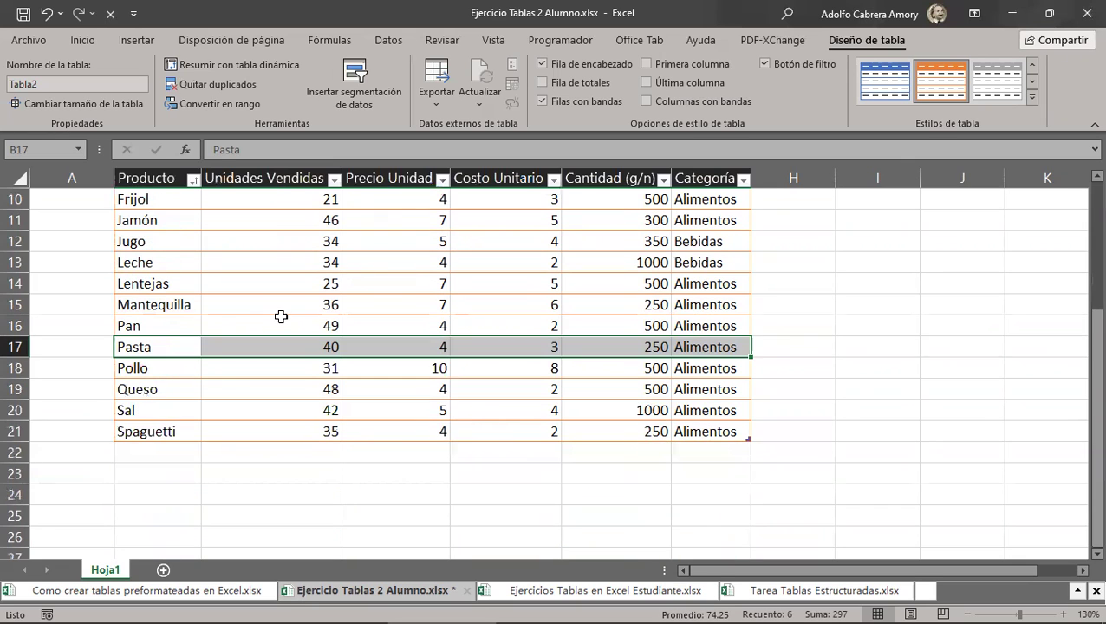
{"action": "scroll", "coordinate": [280, 317], "scroll_direction": "up", "scroll_amount": 3}
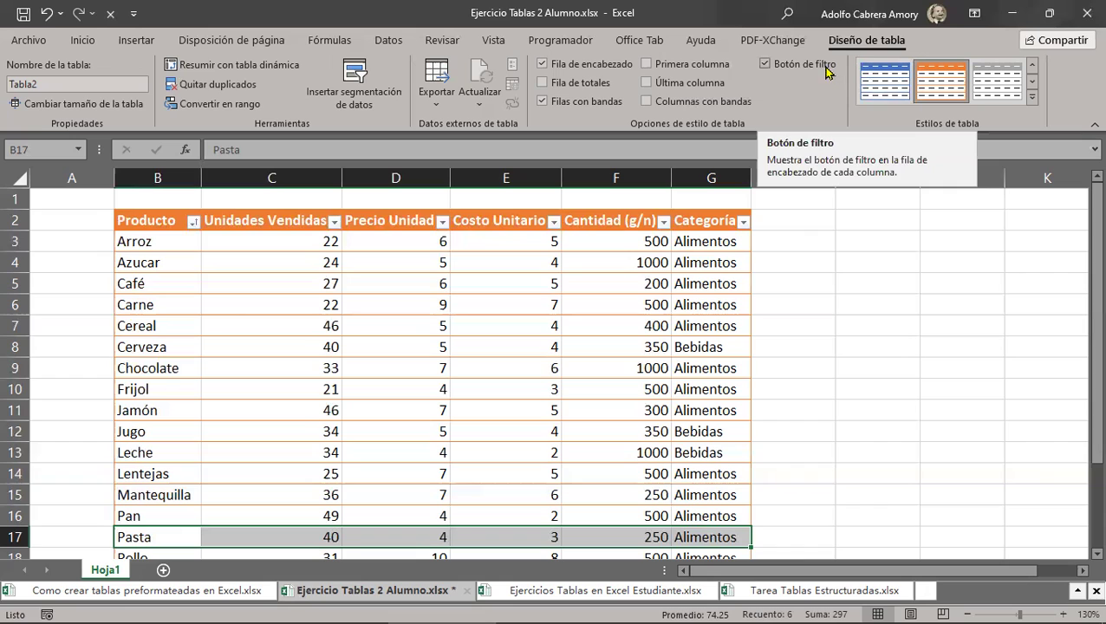
{"action": "left_click", "coordinate": [766, 68]}
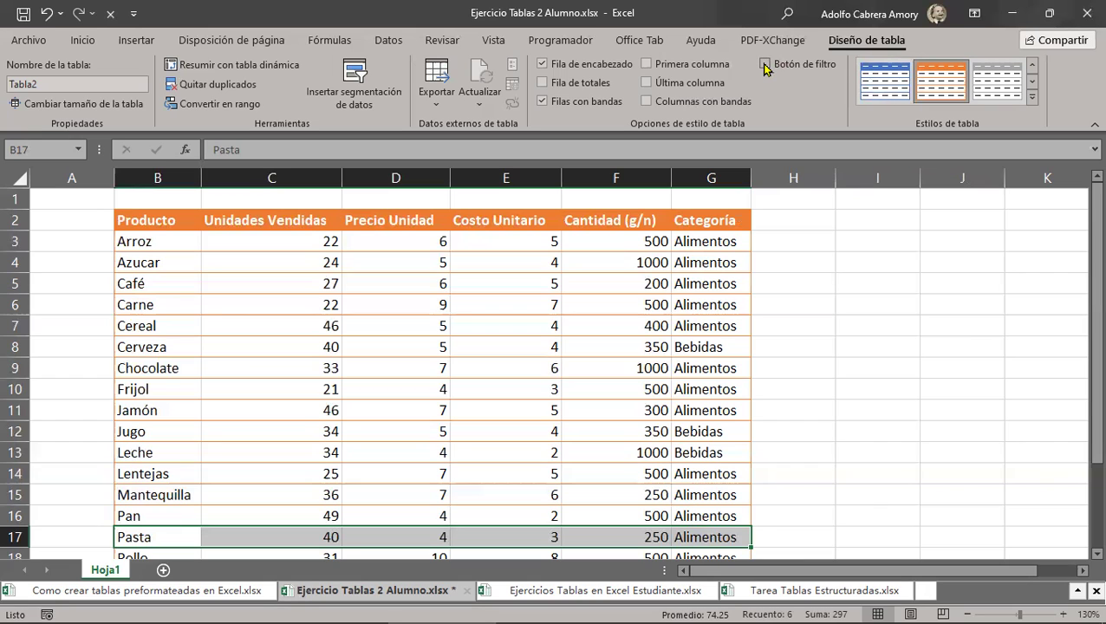
{"action": "left_click", "coordinate": [765, 65]}
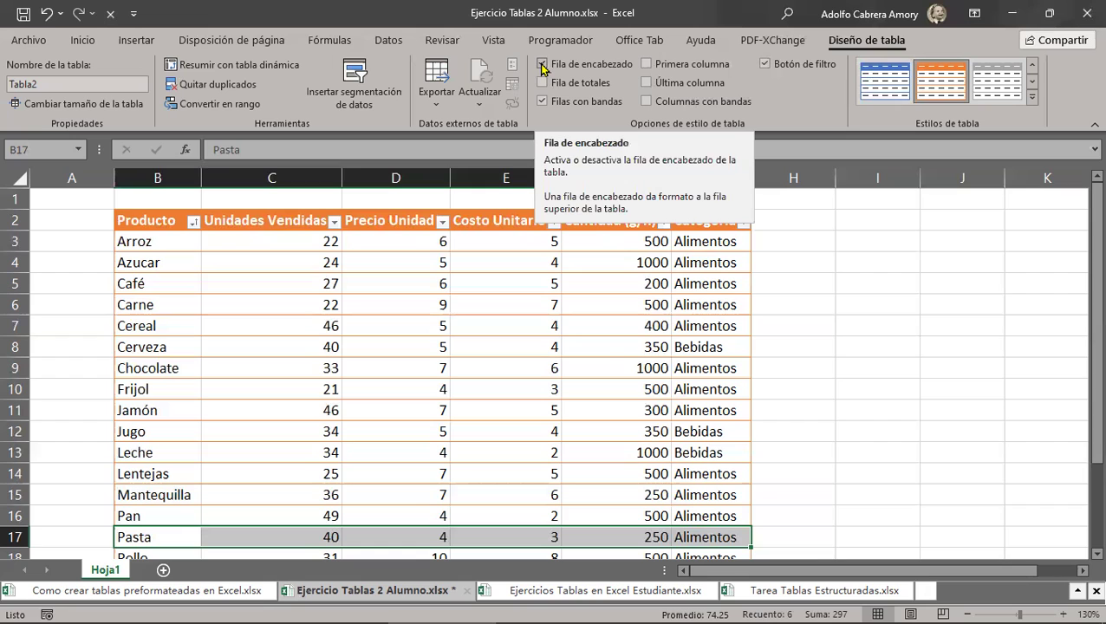
{"action": "left_click", "coordinate": [542, 66]}
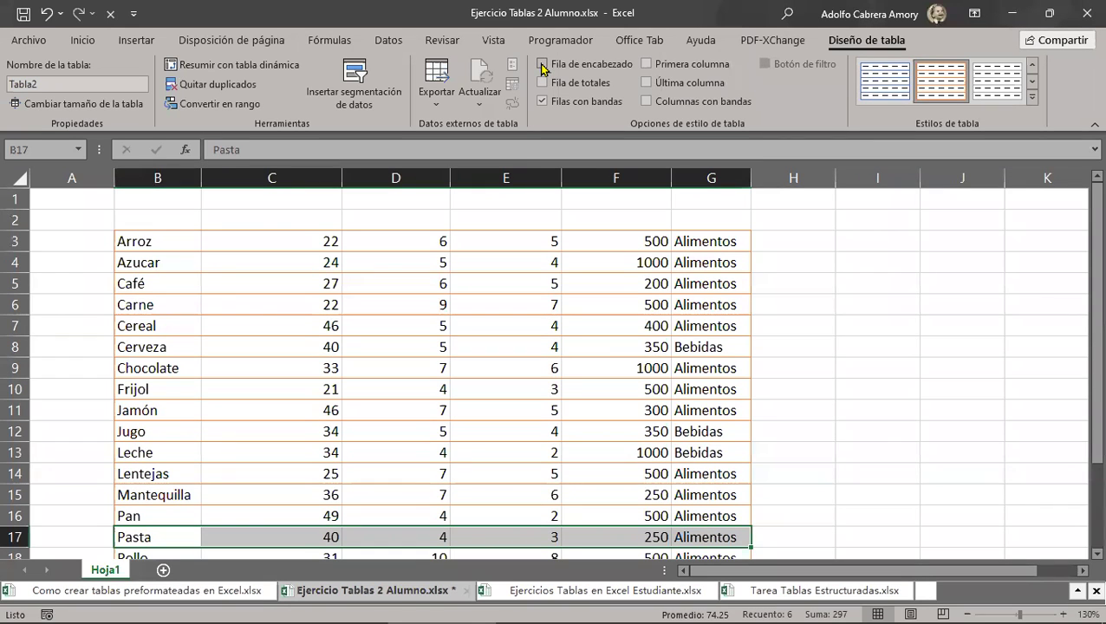
{"action": "left_click", "coordinate": [542, 66]}
{"action": "left_click", "coordinate": [542, 66]}
{"action": "left_click", "coordinate": [543, 66]}
{"action": "left_click", "coordinate": [543, 67]}
{"action": "left_click", "coordinate": [543, 68]}
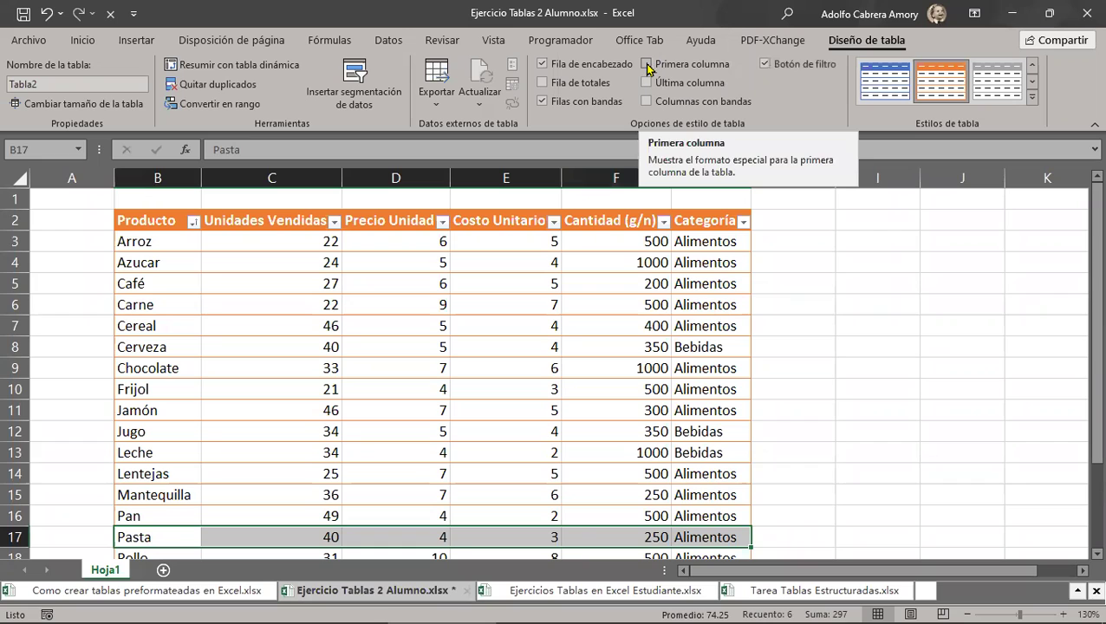
{"action": "left_click", "coordinate": [647, 65]}
{"action": "left_click", "coordinate": [646, 64]}
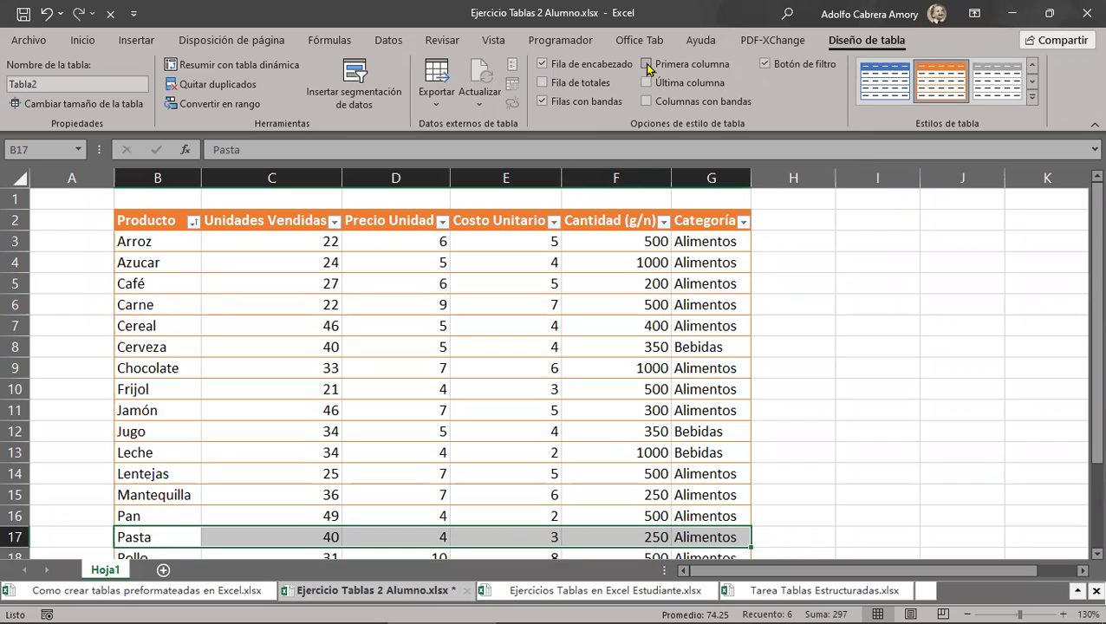
{"action": "left_click", "coordinate": [646, 64]}
{"action": "left_click", "coordinate": [646, 65]}
{"action": "left_click", "coordinate": [646, 64]}
{"action": "left_click", "coordinate": [646, 64]}
{"action": "left_click", "coordinate": [646, 64]}
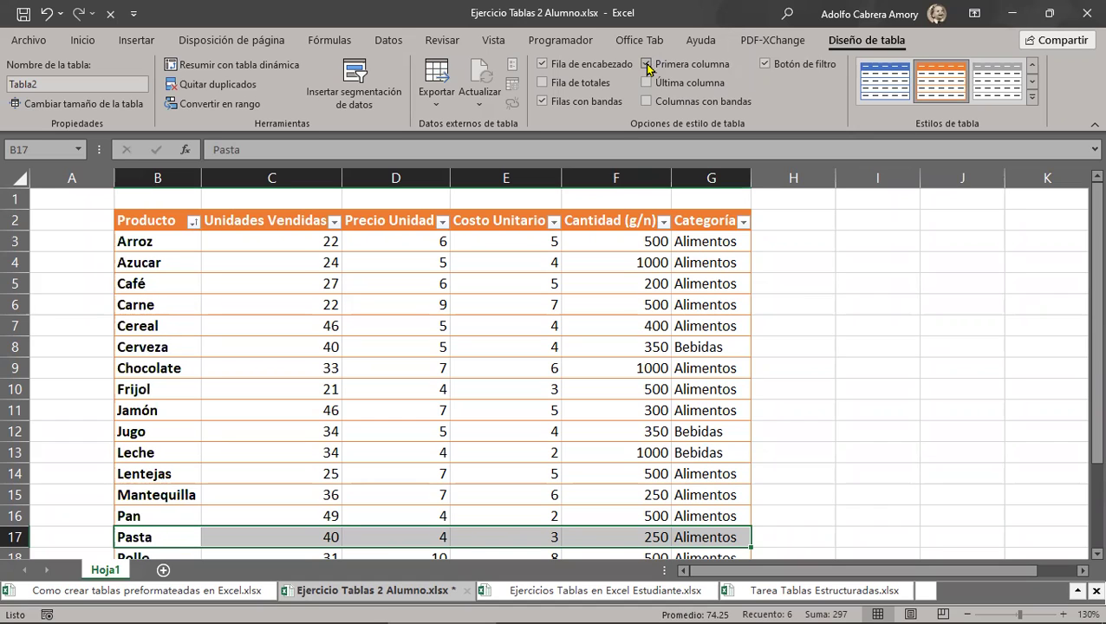
{"action": "left_click", "coordinate": [647, 64]}
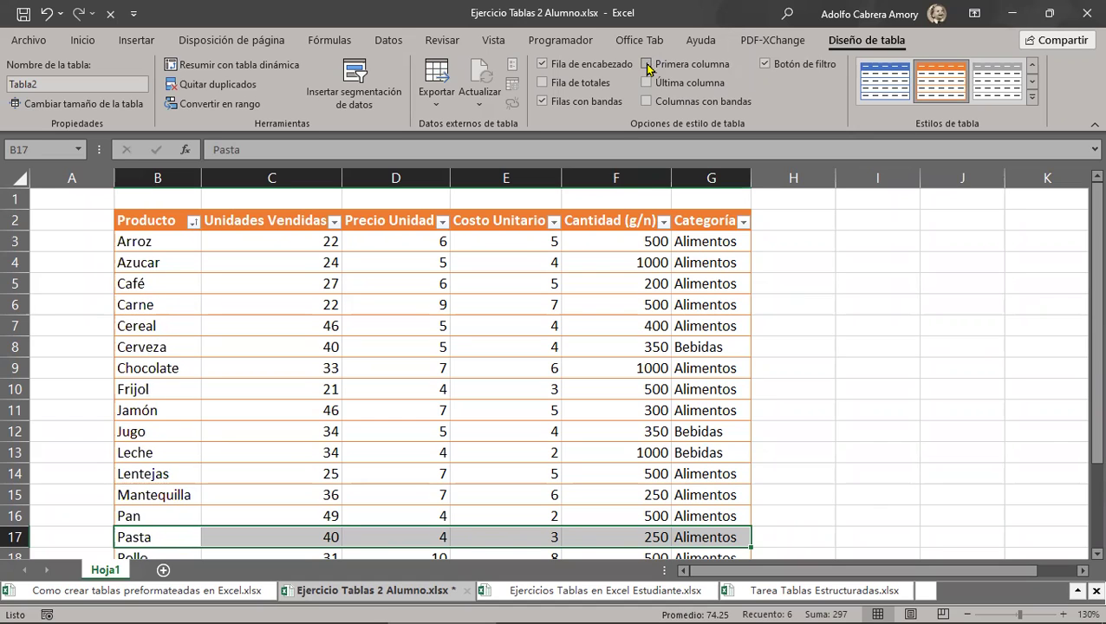
{"action": "left_click", "coordinate": [646, 64]}
{"action": "left_click", "coordinate": [646, 64]}
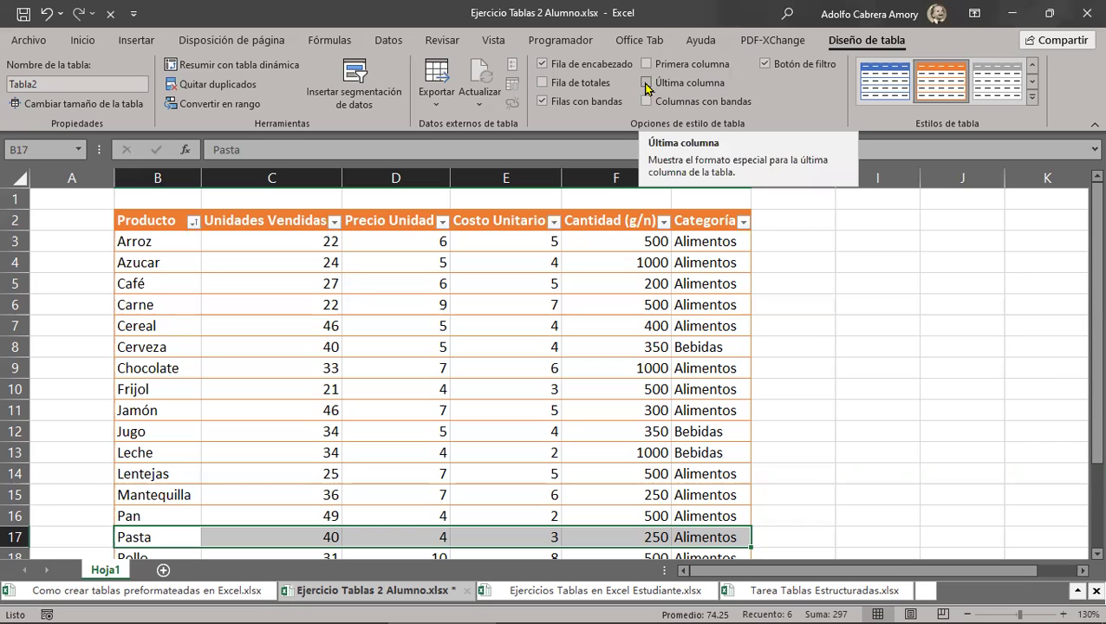
{"action": "left_click", "coordinate": [646, 84]}
{"action": "left_click", "coordinate": [645, 85]}
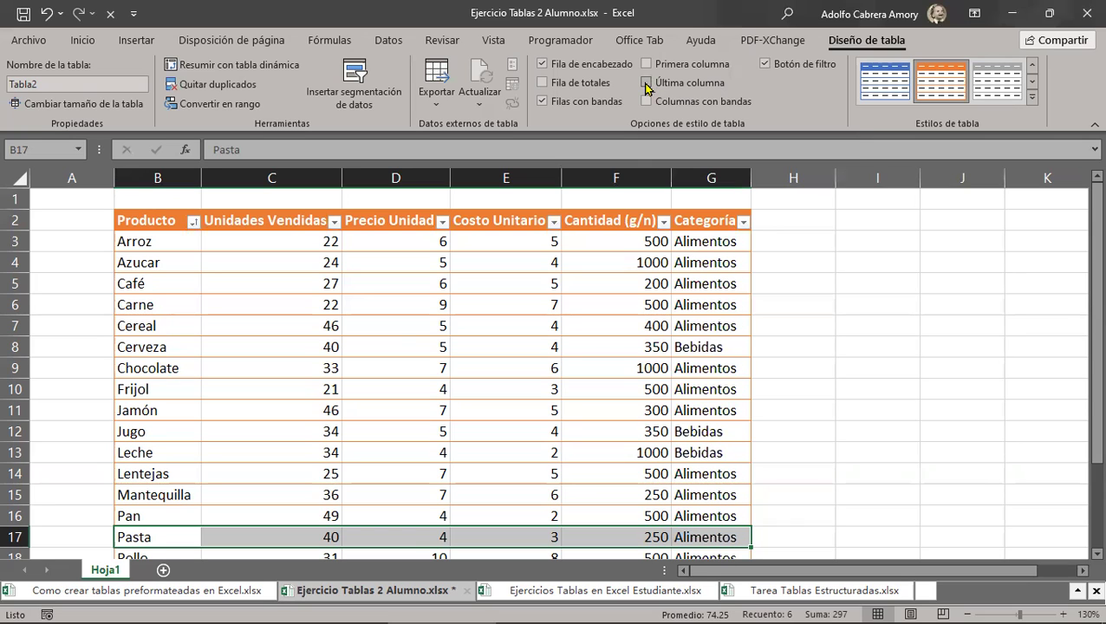
{"action": "left_click", "coordinate": [646, 84]}
{"action": "left_click", "coordinate": [646, 84]}
{"action": "left_click", "coordinate": [646, 84]}
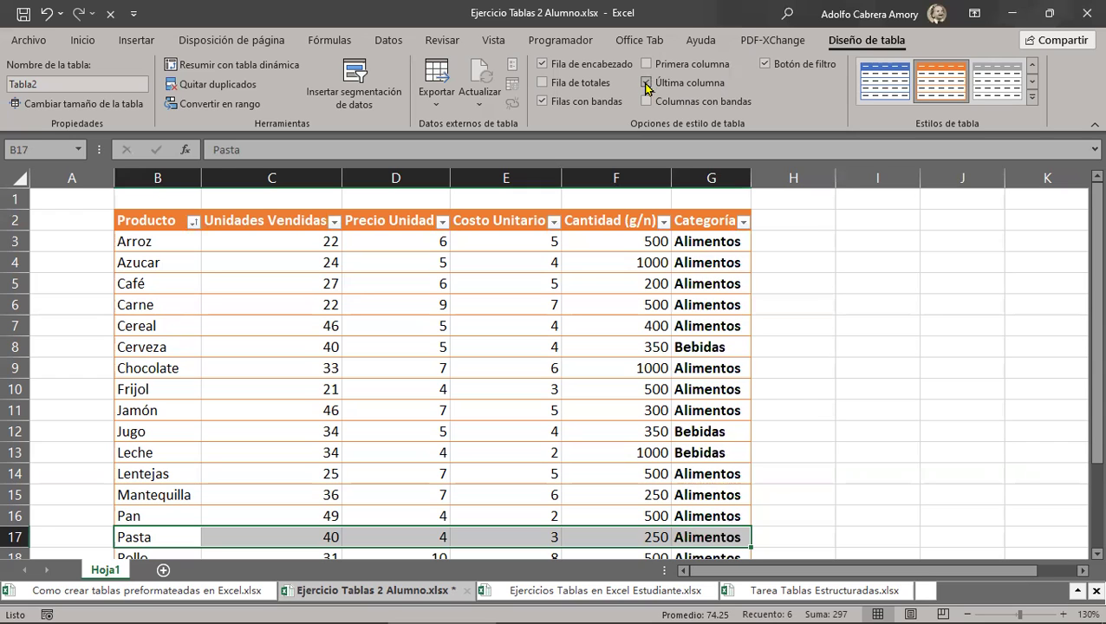
{"action": "left_click", "coordinate": [646, 85]}
{"action": "left_click", "coordinate": [645, 84]}
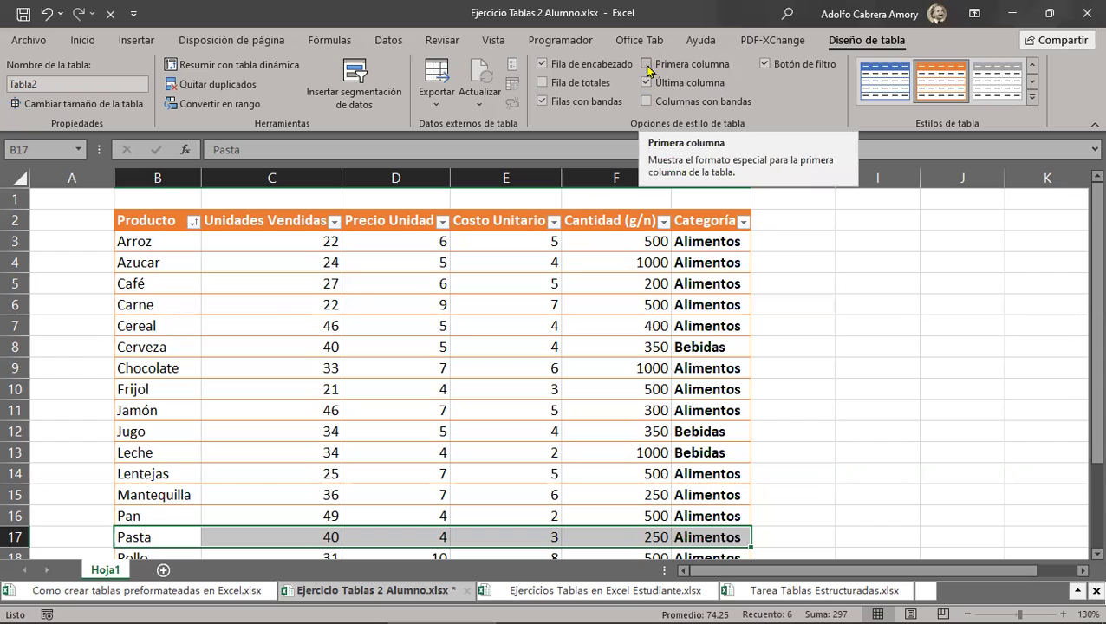
{"action": "left_click", "coordinate": [646, 66]}
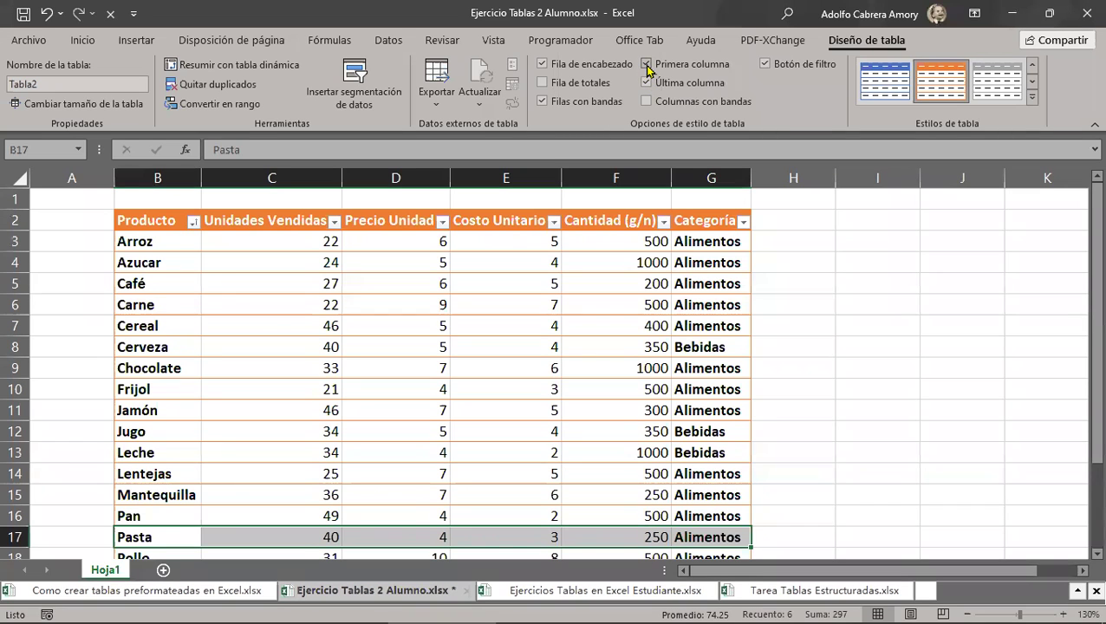
{"action": "left_click", "coordinate": [646, 66]}
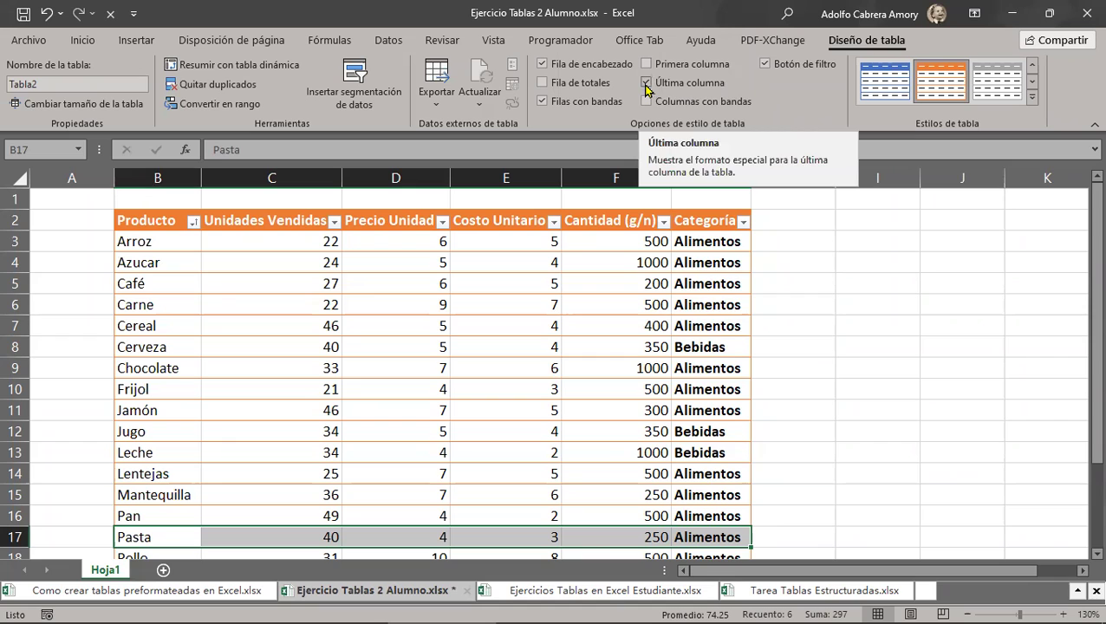
{"action": "left_click", "coordinate": [645, 83]}
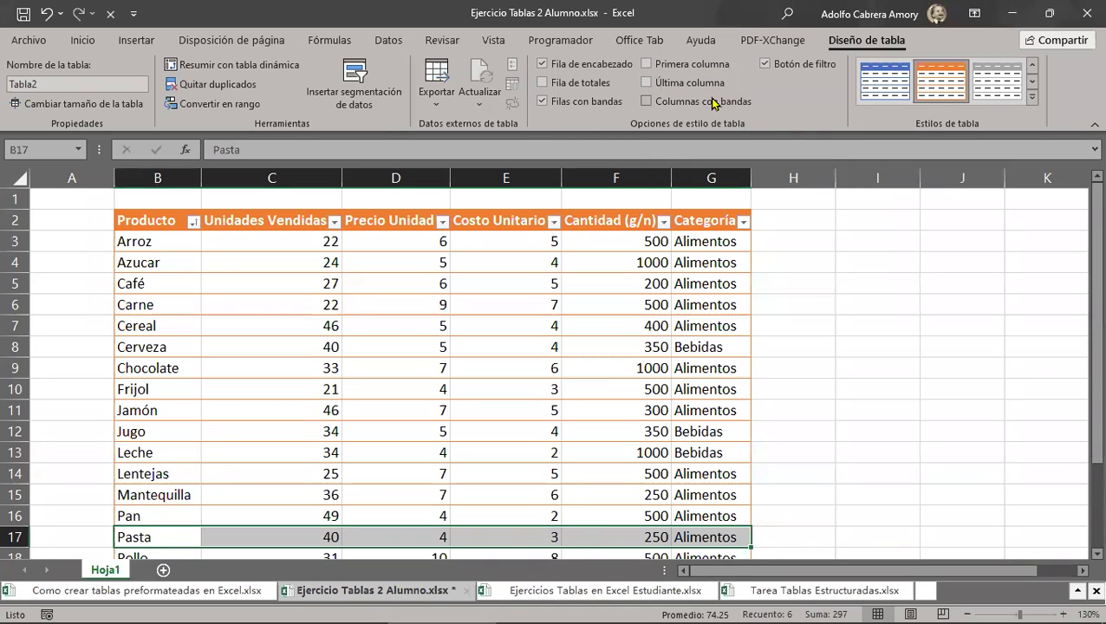
Toggle Banded Columns on and off repeatedly to compare the table's look.
{"action": "left_click", "coordinate": [645, 103]}
{"action": "left_click", "coordinate": [646, 102]}
{"action": "left_click", "coordinate": [645, 103]}
{"action": "left_click", "coordinate": [645, 102]}
{"action": "left_click", "coordinate": [646, 102]}
{"action": "left_click", "coordinate": [646, 102]}
{"action": "left_click", "coordinate": [645, 102]}
{"action": "left_click", "coordinate": [645, 103]}
{"action": "left_click", "coordinate": [646, 103]}
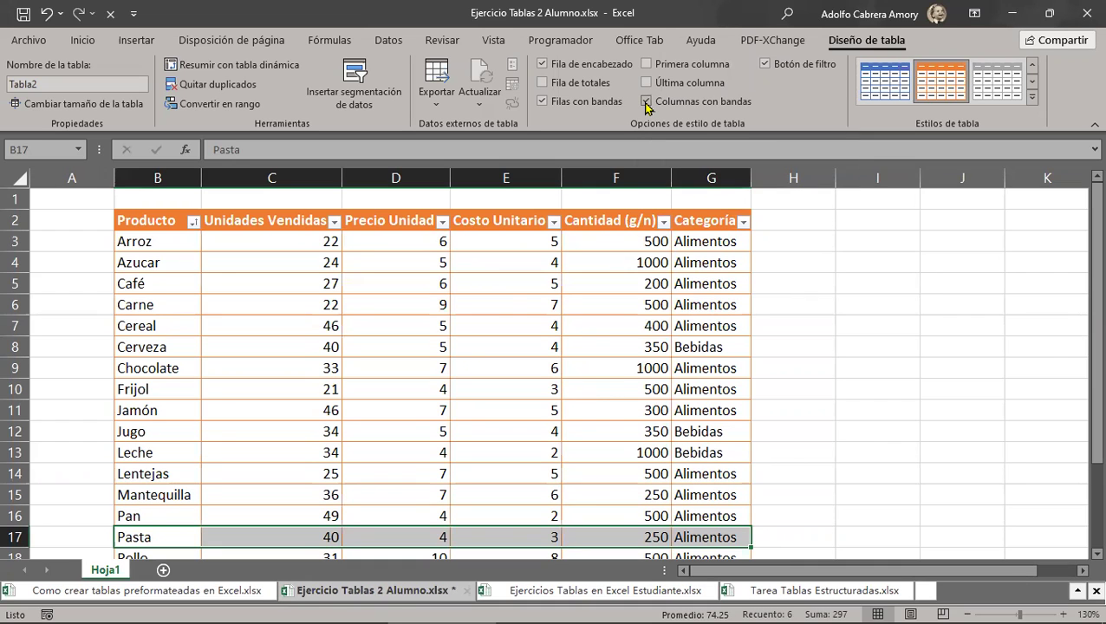
{"action": "left_click", "coordinate": [645, 102]}
{"action": "left_click", "coordinate": [645, 102]}
{"action": "left_click", "coordinate": [646, 103]}
{"action": "left_click", "coordinate": [645, 102]}
{"action": "left_click", "coordinate": [646, 103]}
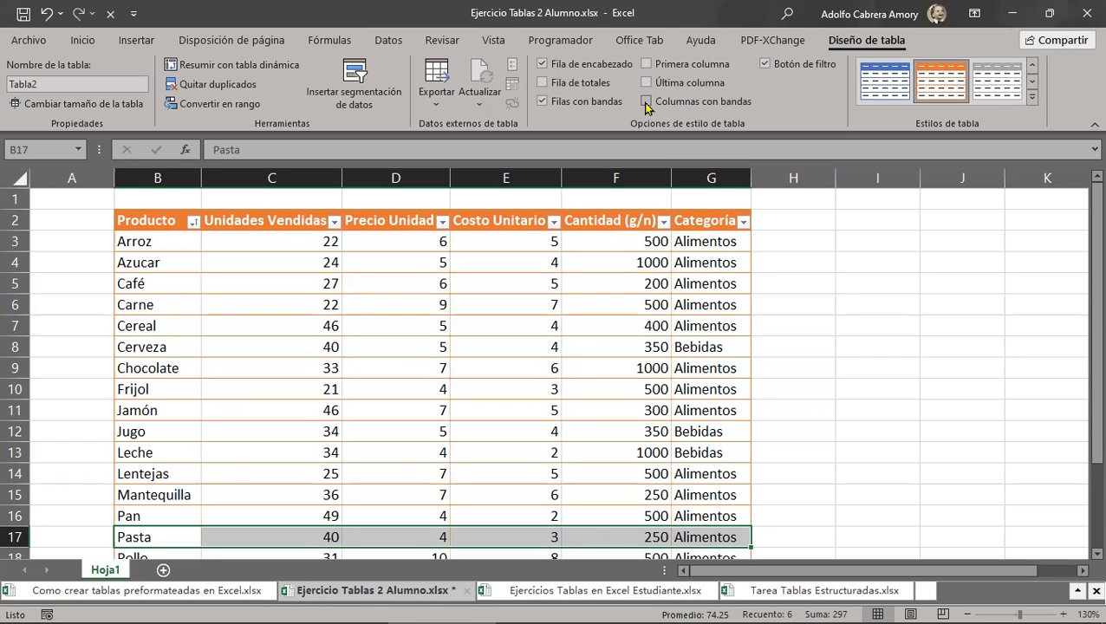
{"action": "left_click", "coordinate": [645, 102]}
{"action": "left_click", "coordinate": [646, 103]}
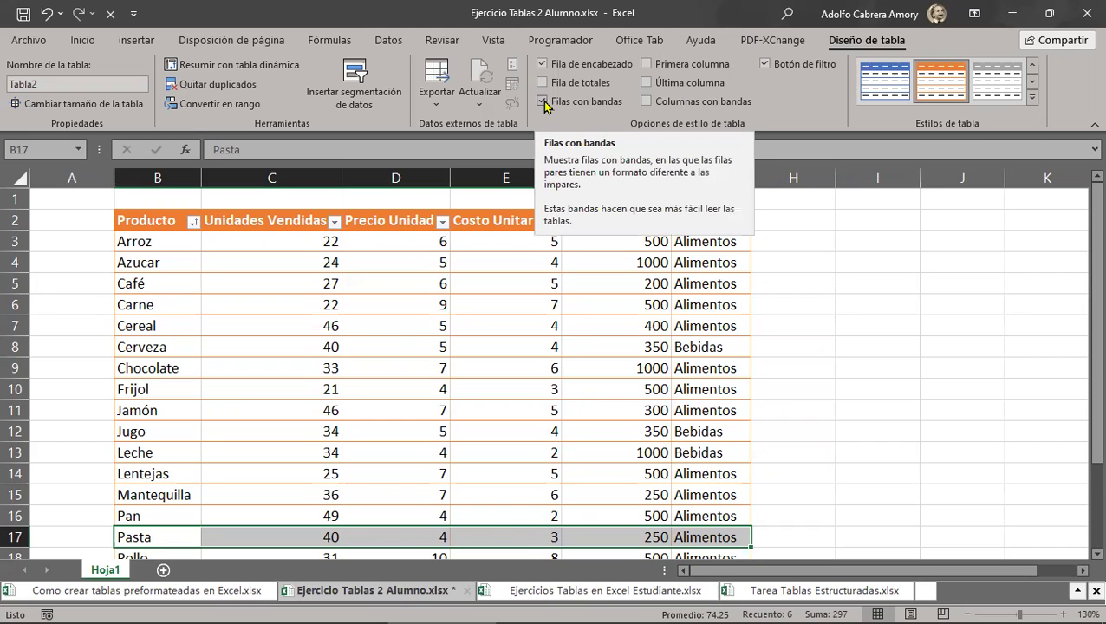
Toggle Banded Rows on and off to compare the striping.
{"action": "left_click", "coordinate": [542, 103]}
{"action": "left_click", "coordinate": [542, 102]}
{"action": "left_click", "coordinate": [543, 102]}
{"action": "left_click", "coordinate": [542, 102]}
{"action": "left_click", "coordinate": [542, 103]}
{"action": "left_click", "coordinate": [542, 102]}
{"action": "left_click", "coordinate": [542, 102]}
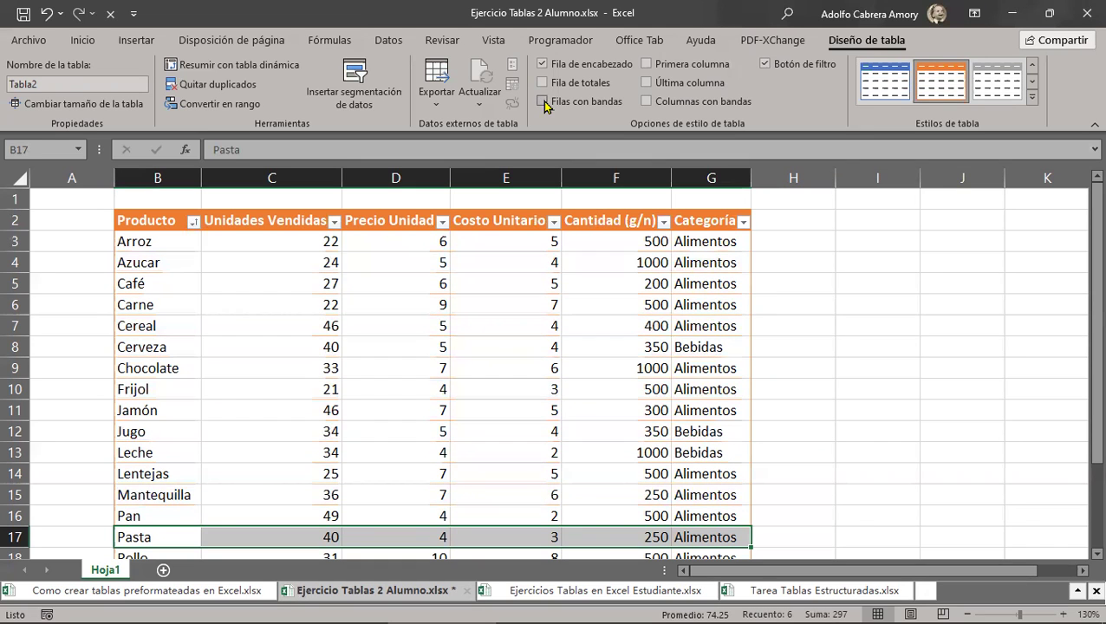
{"action": "left_click", "coordinate": [543, 102]}
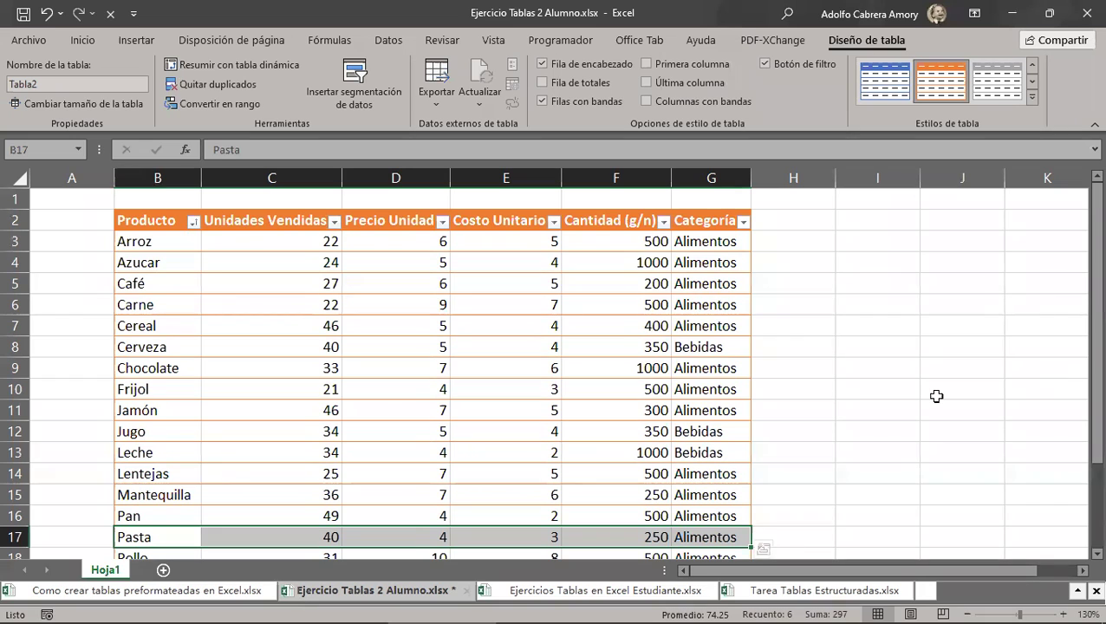
Finish with both Banded Columns and Banded Rows turned on.
{"action": "left_click", "coordinate": [645, 102]}
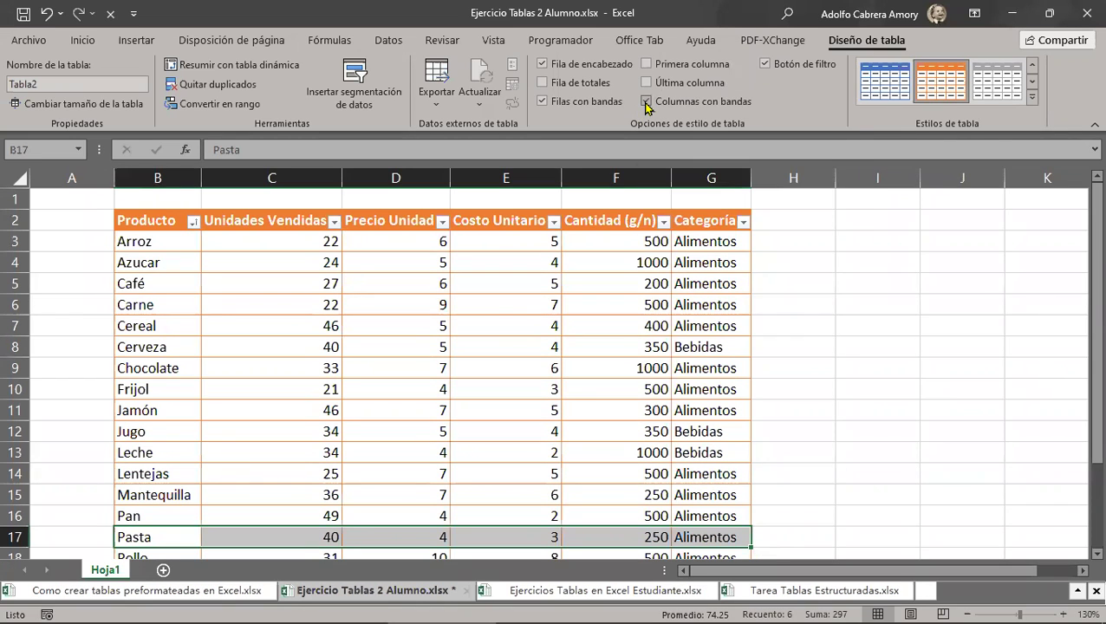
{"action": "left_click", "coordinate": [644, 102]}
{"action": "left_click", "coordinate": [645, 102]}
{"action": "left_click", "coordinate": [644, 102]}
{"action": "left_click", "coordinate": [544, 101]}
{"action": "left_click", "coordinate": [541, 102]}
{"action": "left_click", "coordinate": [541, 103]}
{"action": "left_click", "coordinate": [540, 103]}
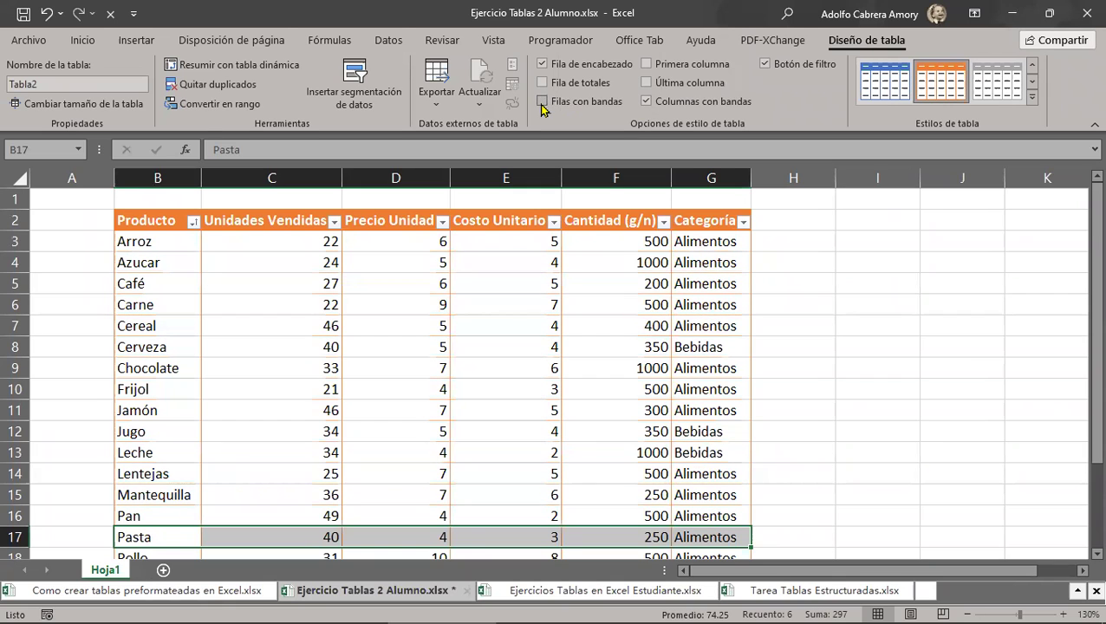
{"action": "left_click", "coordinate": [541, 101]}
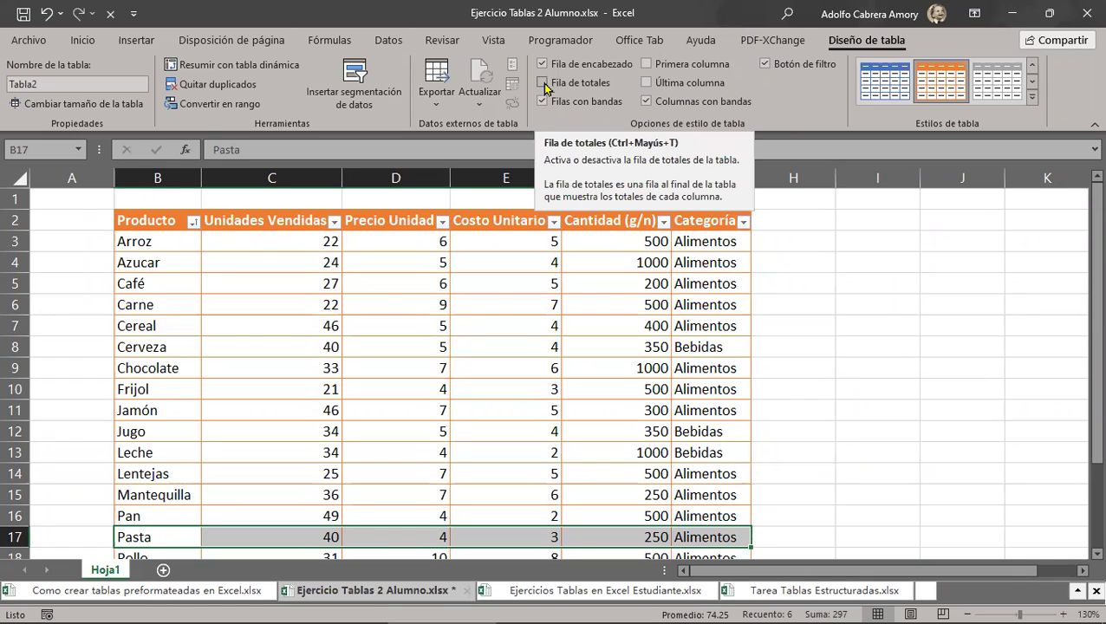
Add a Total row in row 22 counting 19 Categoría entries, and select G22.
{"action": "scroll", "coordinate": [726, 344], "scroll_direction": "down", "scroll_amount": 5}
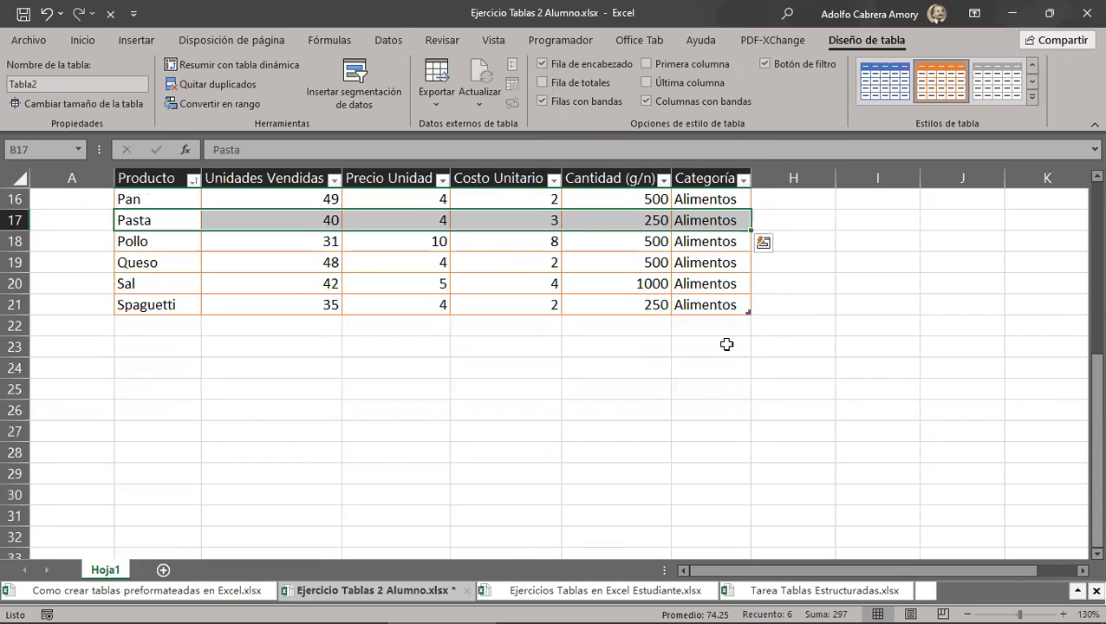
{"action": "scroll", "coordinate": [726, 344], "scroll_direction": "up", "scroll_amount": 1}
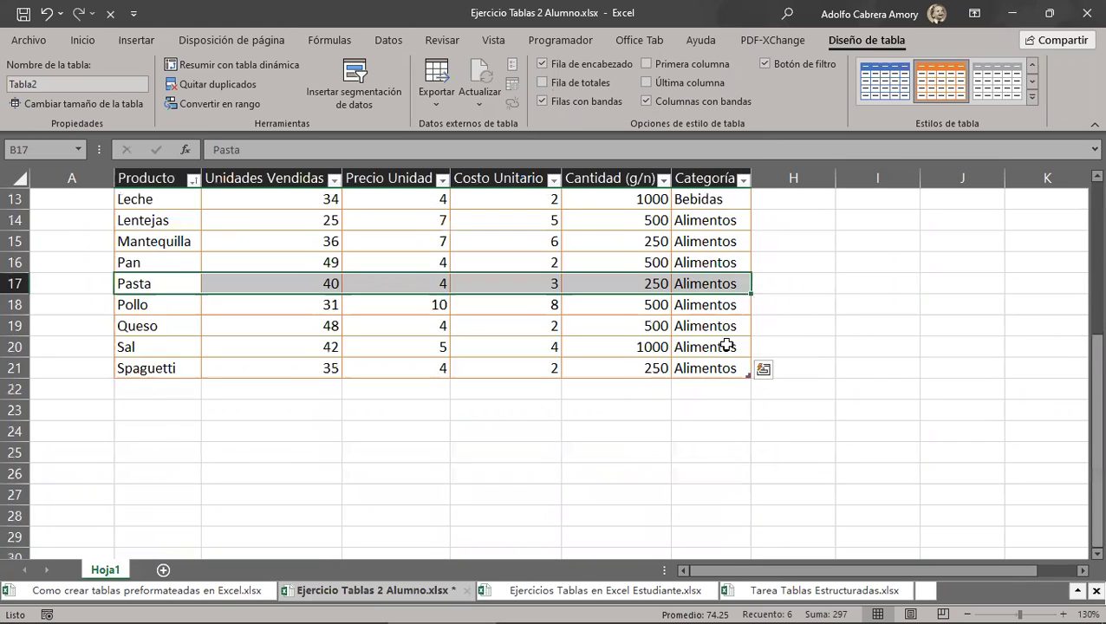
{"action": "scroll", "coordinate": [726, 344], "scroll_direction": "up", "scroll_amount": 4}
{"action": "scroll", "coordinate": [726, 346], "scroll_direction": "down", "scroll_amount": 4}
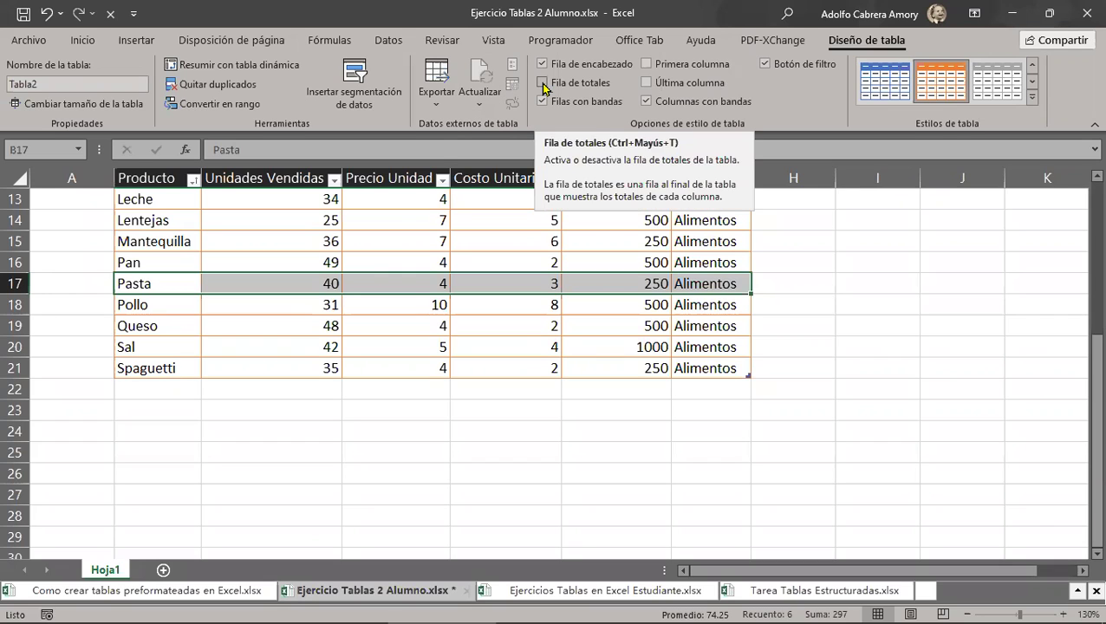
{"action": "left_click", "coordinate": [544, 83]}
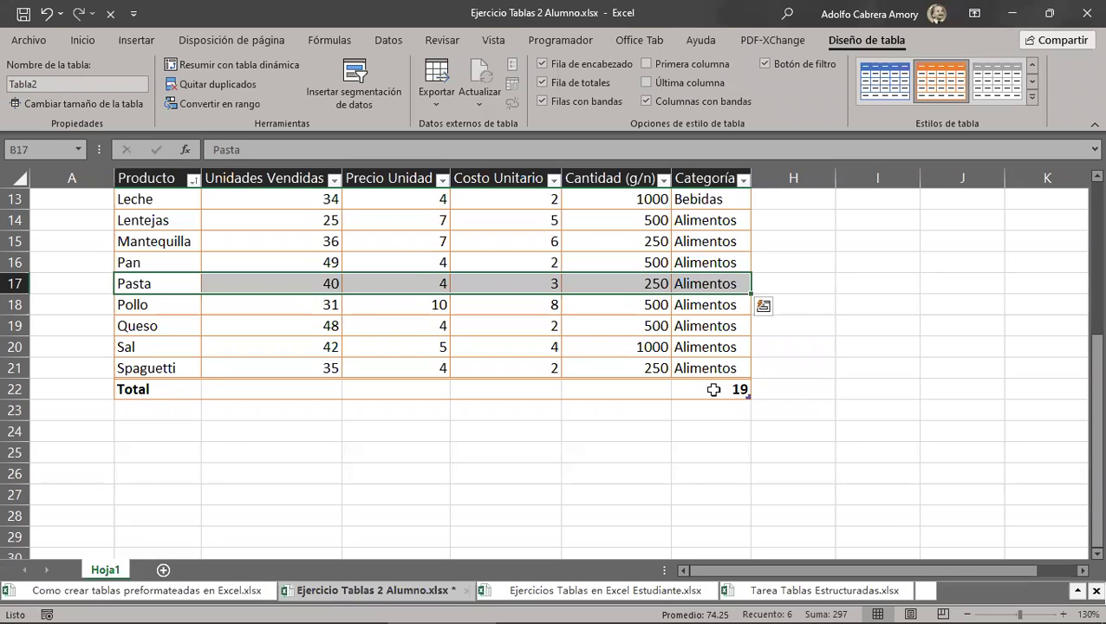
{"action": "scroll", "coordinate": [713, 389], "scroll_direction": "up", "scroll_amount": 2}
{"action": "scroll", "coordinate": [713, 389], "scroll_direction": "up", "scroll_amount": 2}
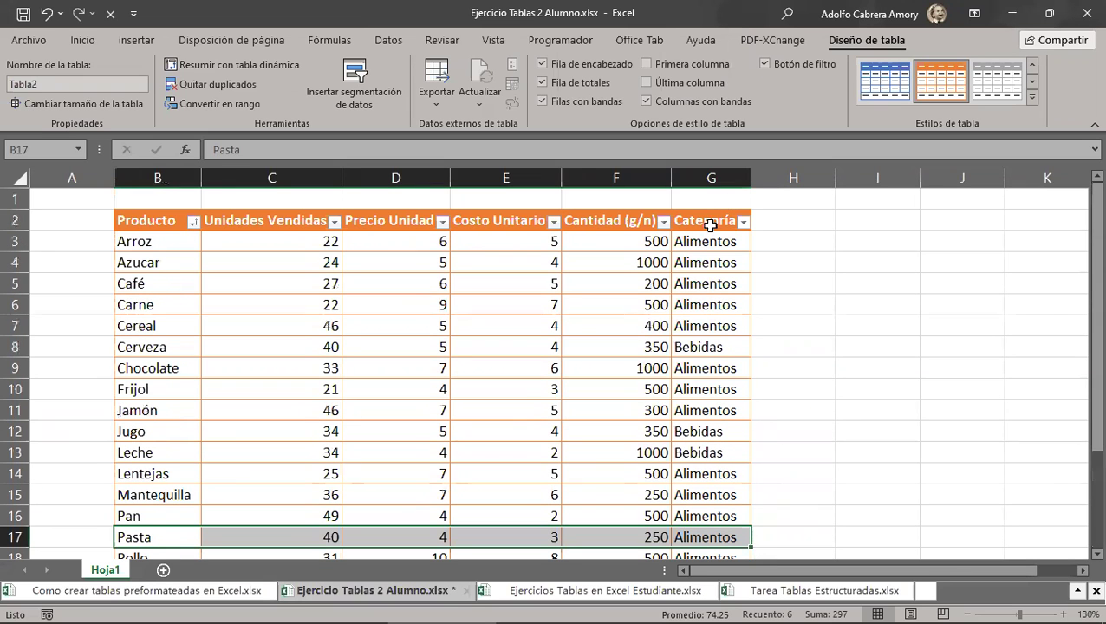
{"action": "scroll", "coordinate": [709, 224], "scroll_direction": "down", "scroll_amount": 3}
{"action": "scroll", "coordinate": [706, 251], "scroll_direction": "down", "scroll_amount": 3}
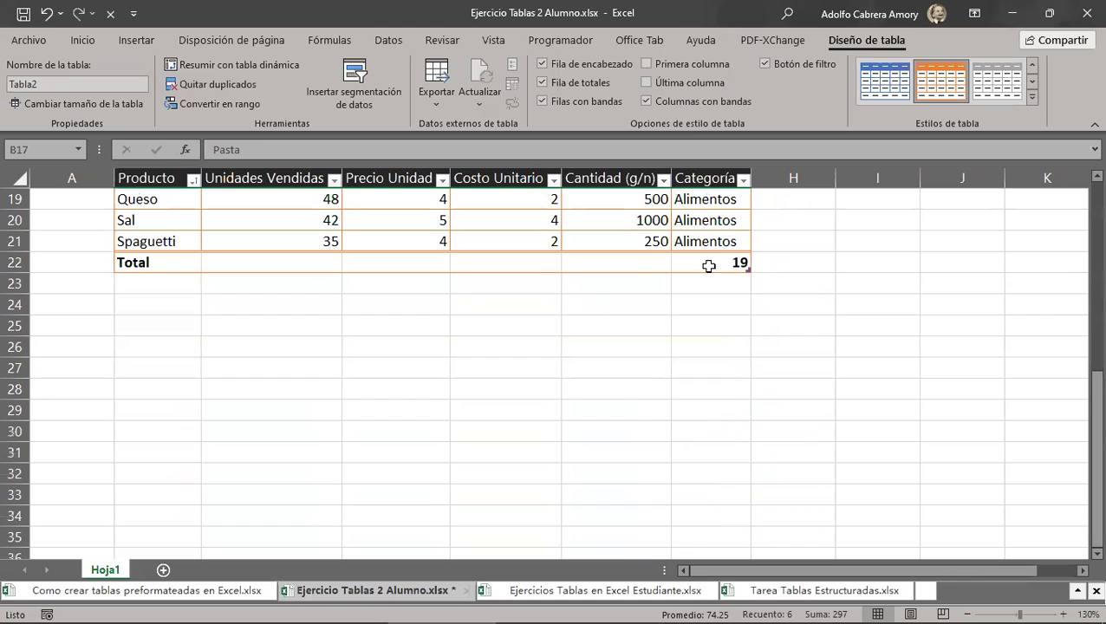
{"action": "left_click", "coordinate": [702, 261]}
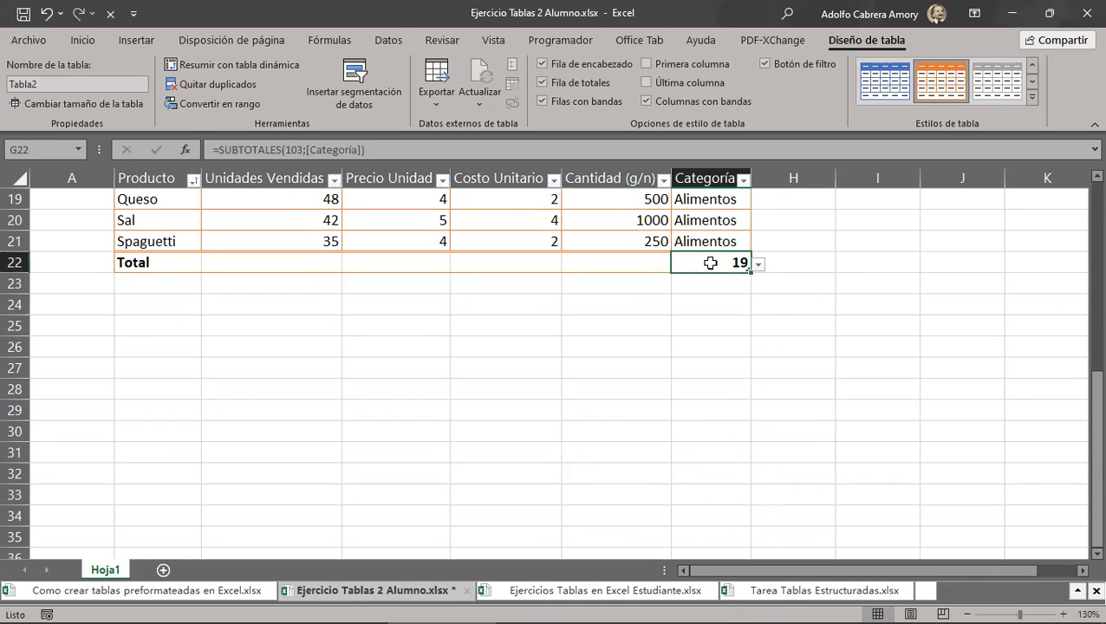
{"action": "left_click", "coordinate": [757, 267]}
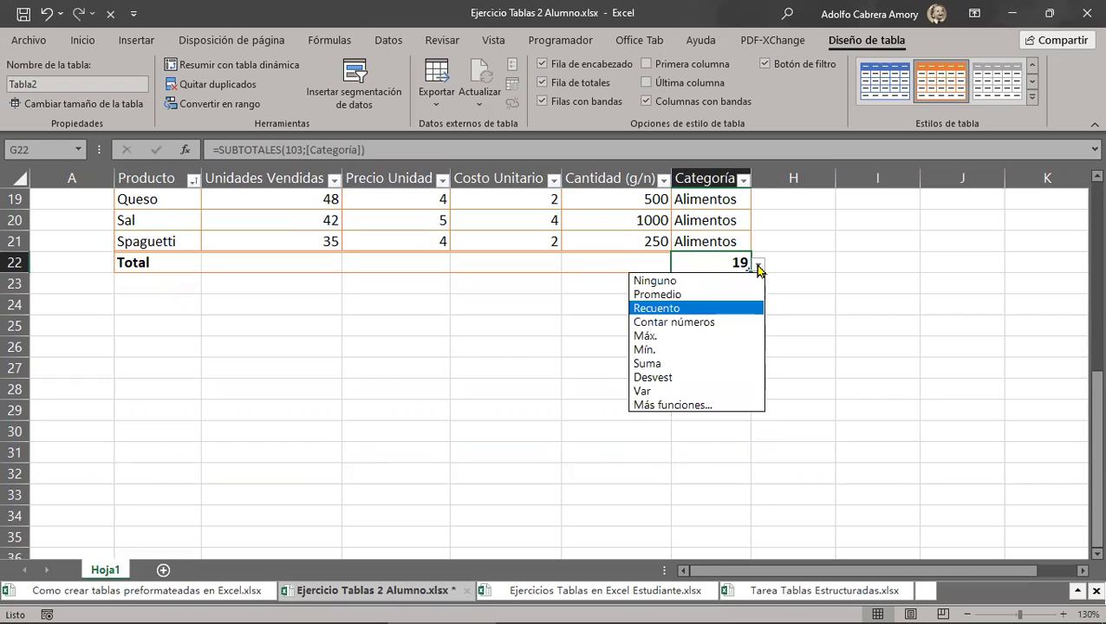
{"action": "left_click", "coordinate": [757, 268]}
{"action": "scroll", "coordinate": [757, 269], "scroll_direction": "up", "scroll_amount": 2}
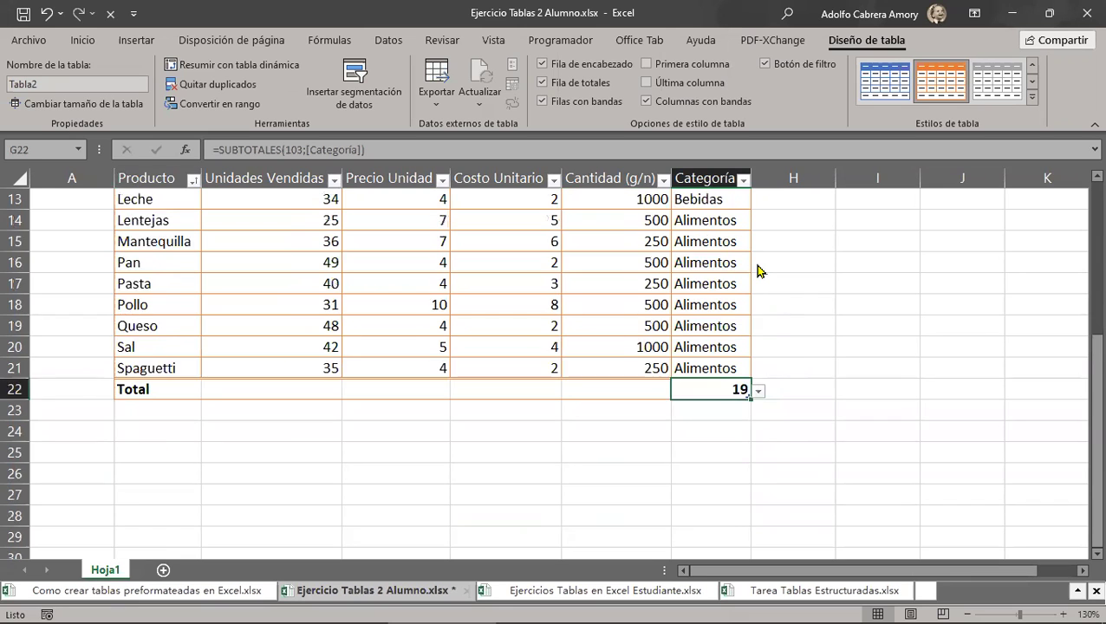
{"action": "scroll", "coordinate": [757, 269], "scroll_direction": "up", "scroll_amount": 2}
{"action": "scroll", "coordinate": [757, 269], "scroll_direction": "up", "scroll_amount": 2}
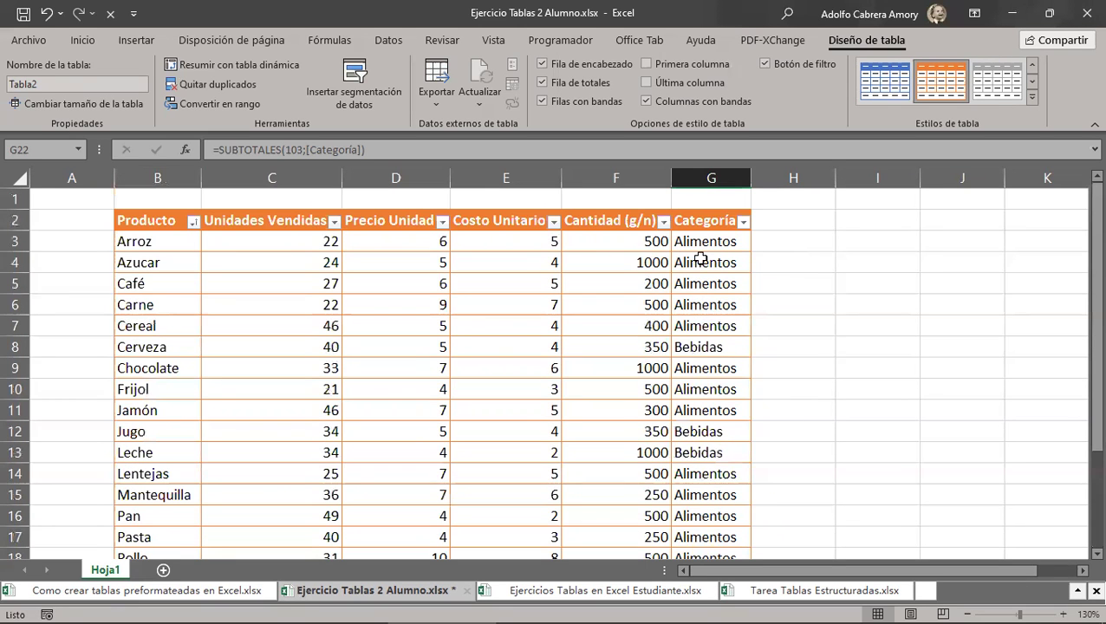
{"action": "scroll", "coordinate": [702, 258], "scroll_direction": "down", "scroll_amount": 3}
{"action": "scroll", "coordinate": [702, 258], "scroll_direction": "down", "scroll_amount": 2}
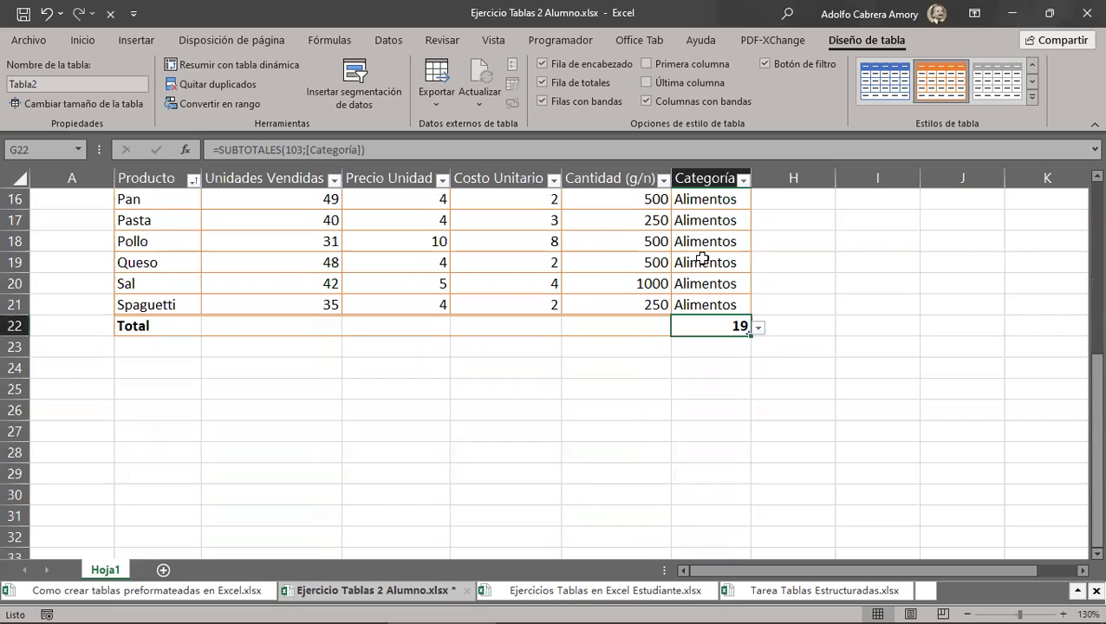
{"action": "left_click", "coordinate": [758, 328]}
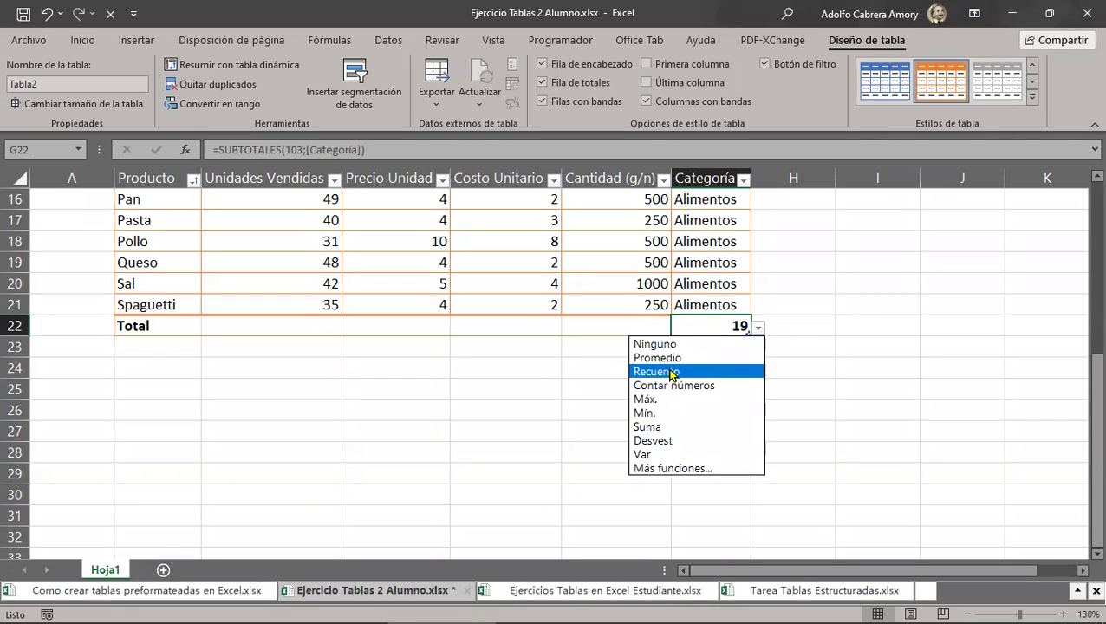
{"action": "left_click", "coordinate": [711, 241]}
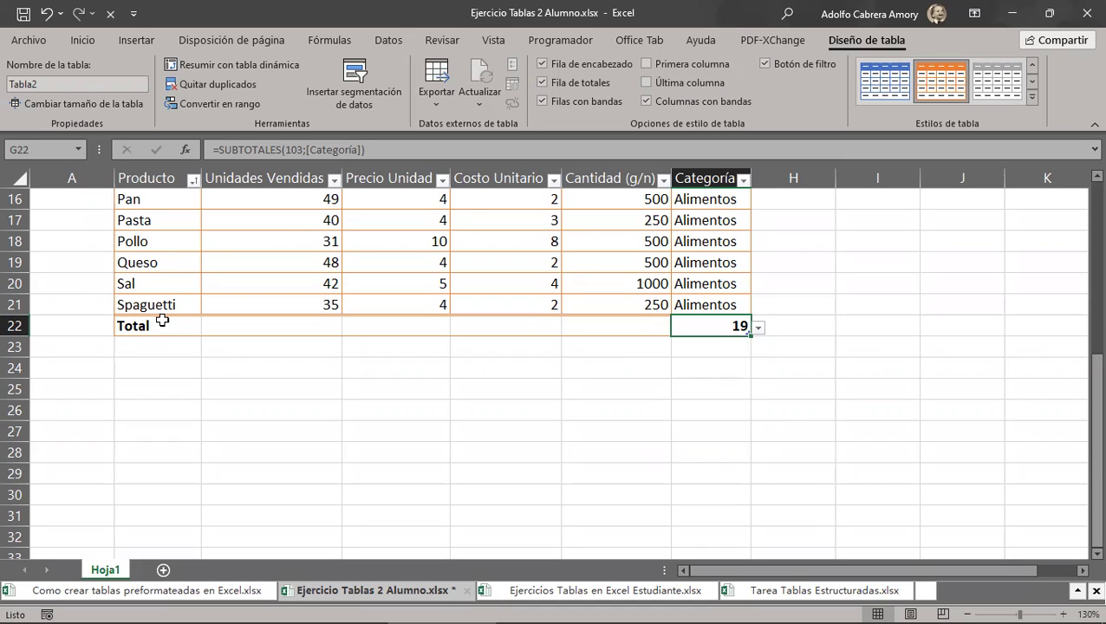
{"action": "left_click", "coordinate": [540, 84]}
{"action": "left_click", "coordinate": [539, 84]}
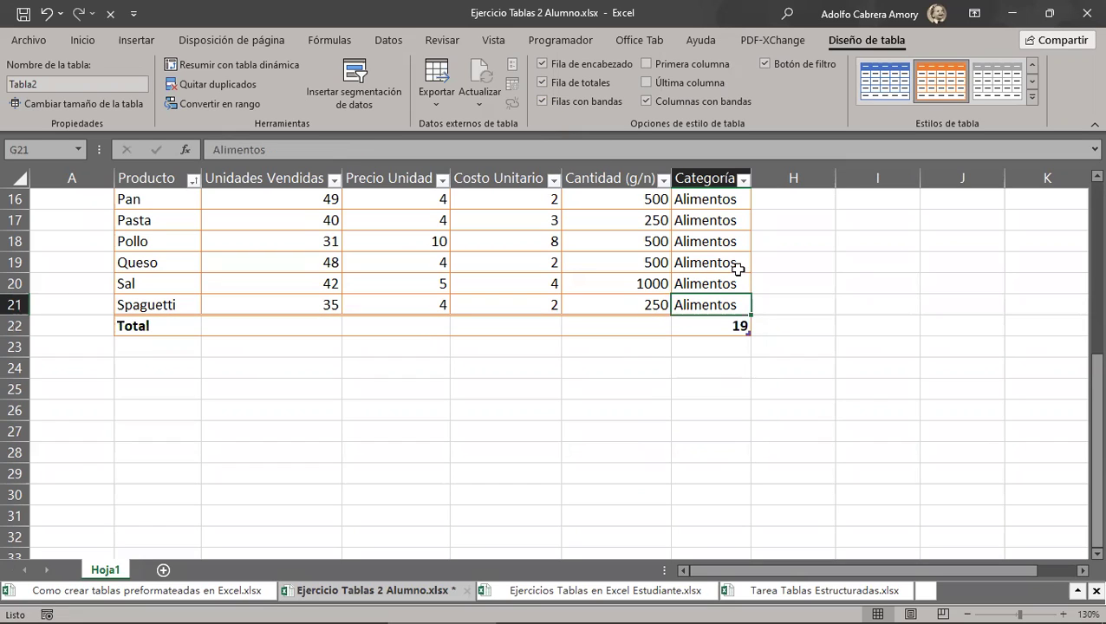
{"action": "scroll", "coordinate": [738, 268], "scroll_direction": "up", "scroll_amount": 2}
{"action": "scroll", "coordinate": [737, 269], "scroll_direction": "down", "scroll_amount": 1}
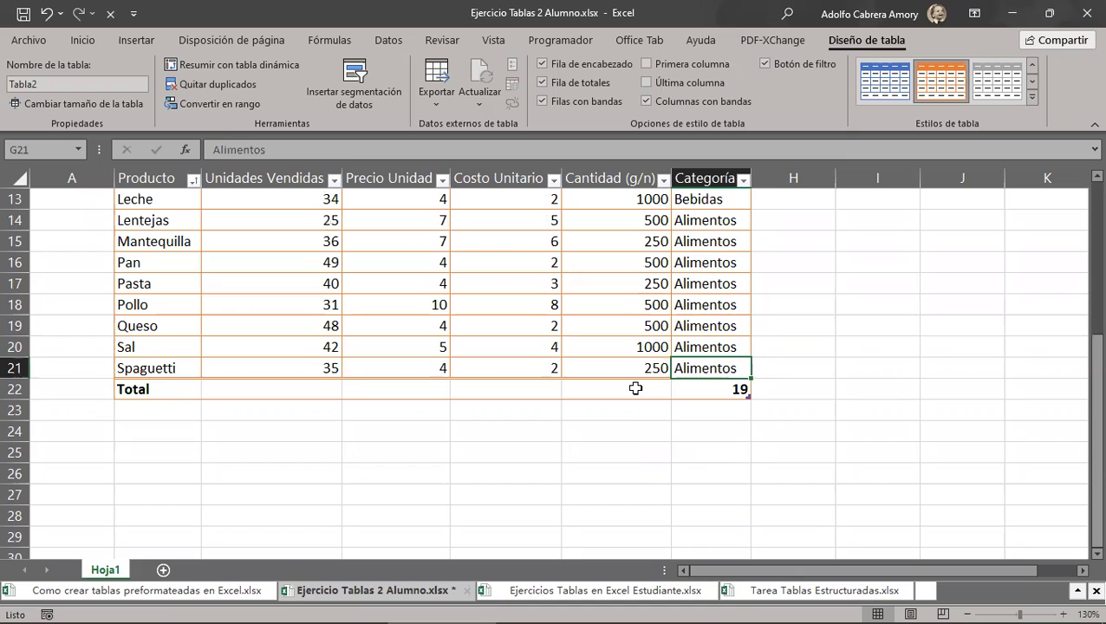
{"action": "left_click", "coordinate": [635, 388]}
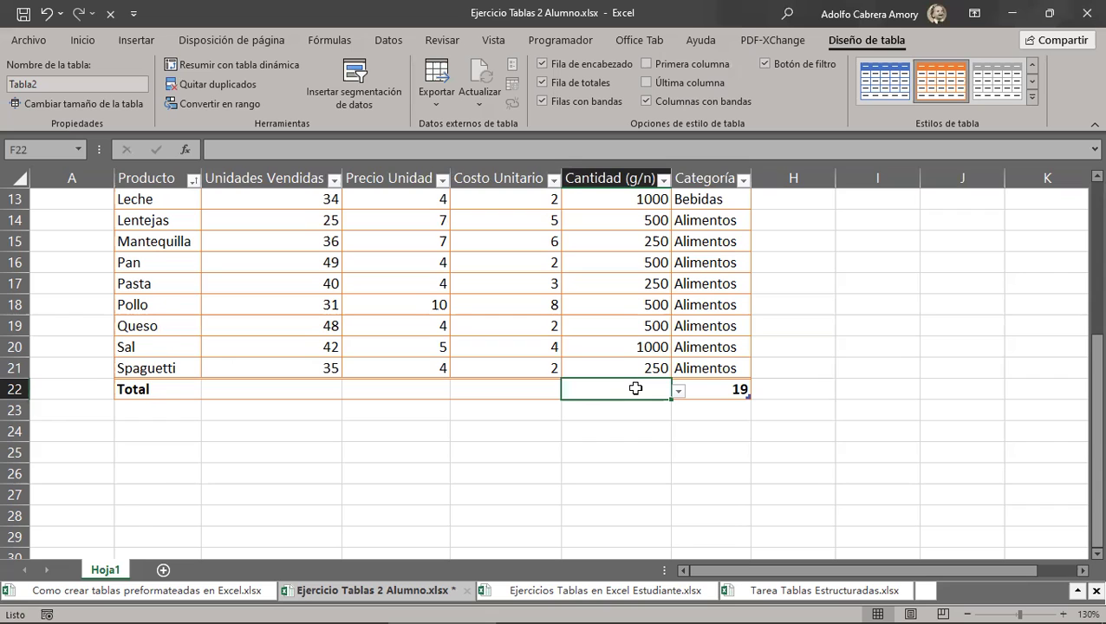
{"action": "scroll", "coordinate": [635, 388], "scroll_direction": "up", "scroll_amount": 4}
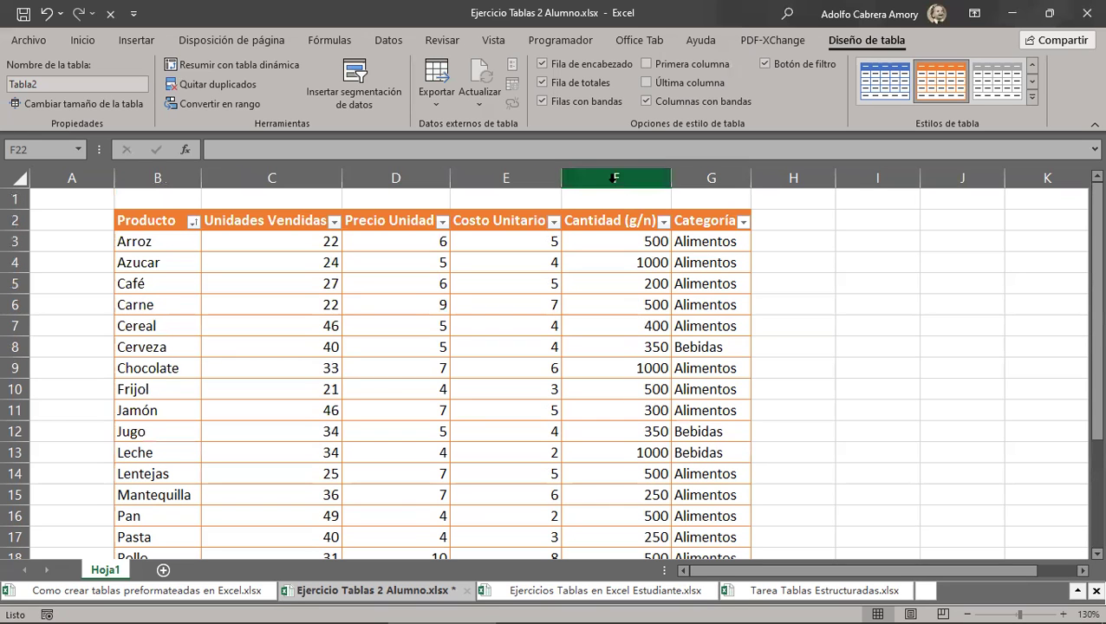
{"action": "scroll", "coordinate": [647, 344], "scroll_direction": "down", "scroll_amount": 5}
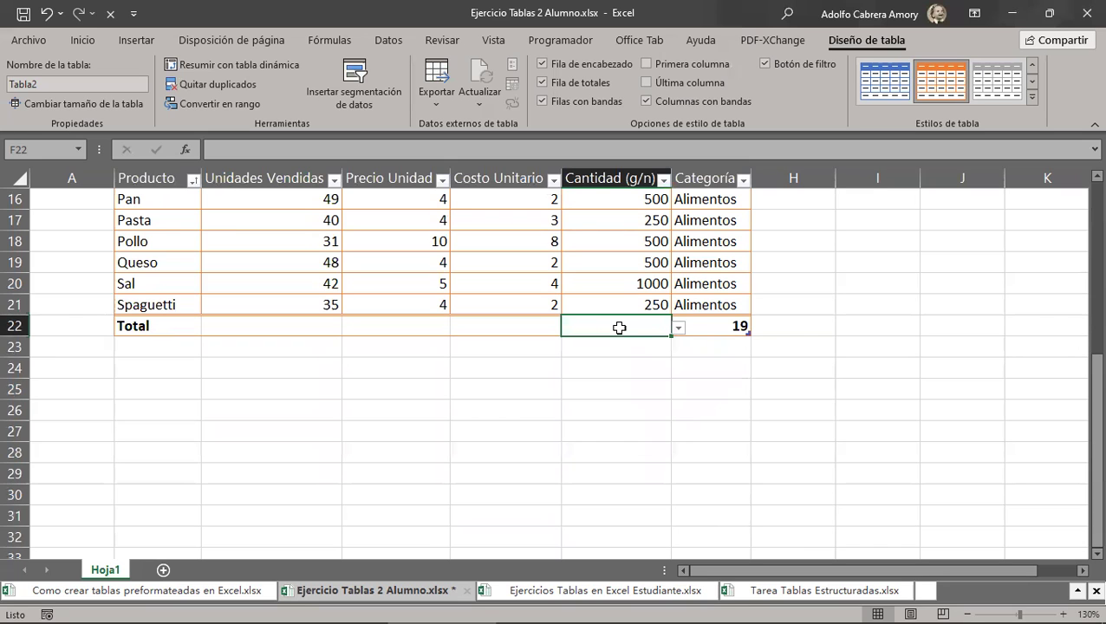
{"action": "scroll", "coordinate": [619, 328], "scroll_direction": "up", "scroll_amount": 2}
{"action": "scroll", "coordinate": [620, 327], "scroll_direction": "up", "scroll_amount": 3}
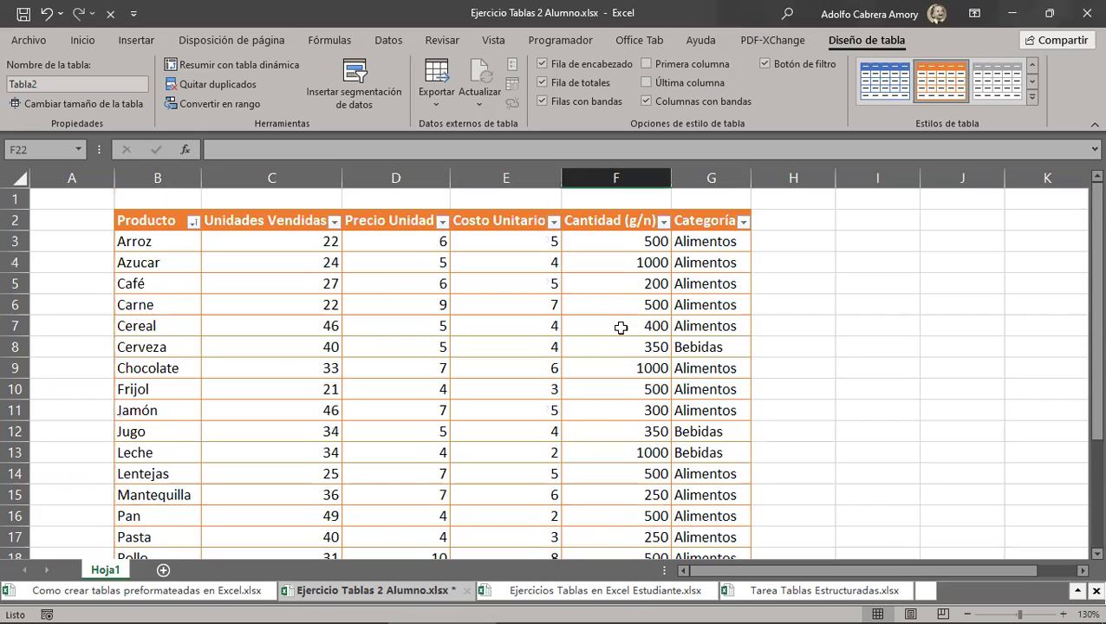
{"action": "scroll", "coordinate": [620, 327], "scroll_direction": "down", "scroll_amount": 3}
{"action": "scroll", "coordinate": [620, 328], "scroll_direction": "down", "scroll_amount": 3}
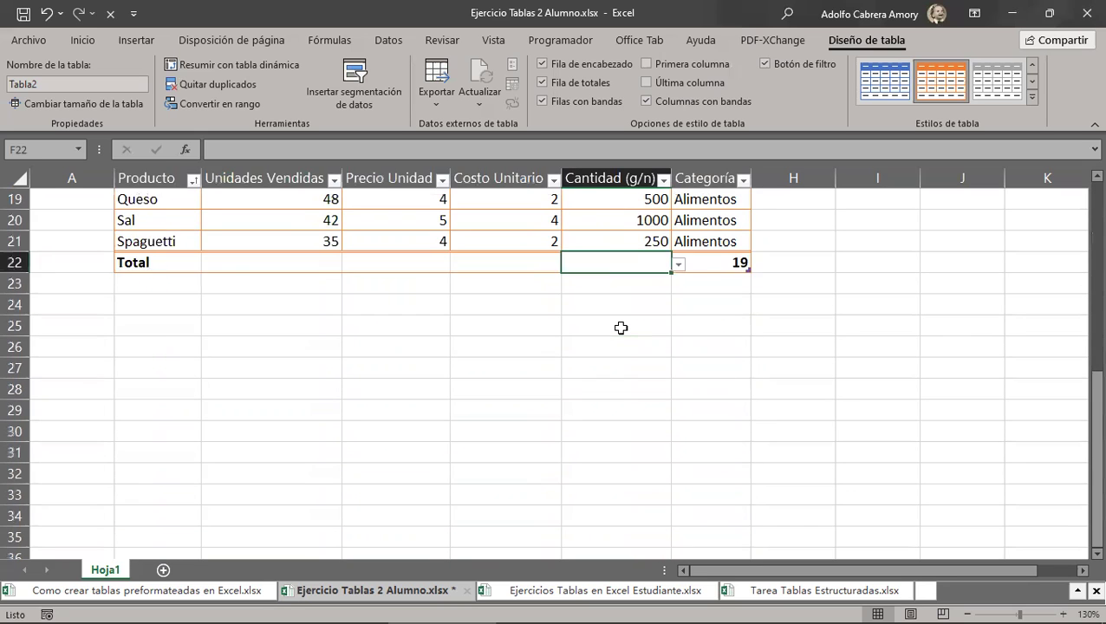
{"action": "scroll", "coordinate": [620, 328], "scroll_direction": "down", "scroll_amount": 2}
{"action": "scroll", "coordinate": [620, 327], "scroll_direction": "up", "scroll_amount": 1}
{"action": "scroll", "coordinate": [620, 328], "scroll_direction": "up", "scroll_amount": 5}
{"action": "scroll", "coordinate": [621, 327], "scroll_direction": "up", "scroll_amount": 2}
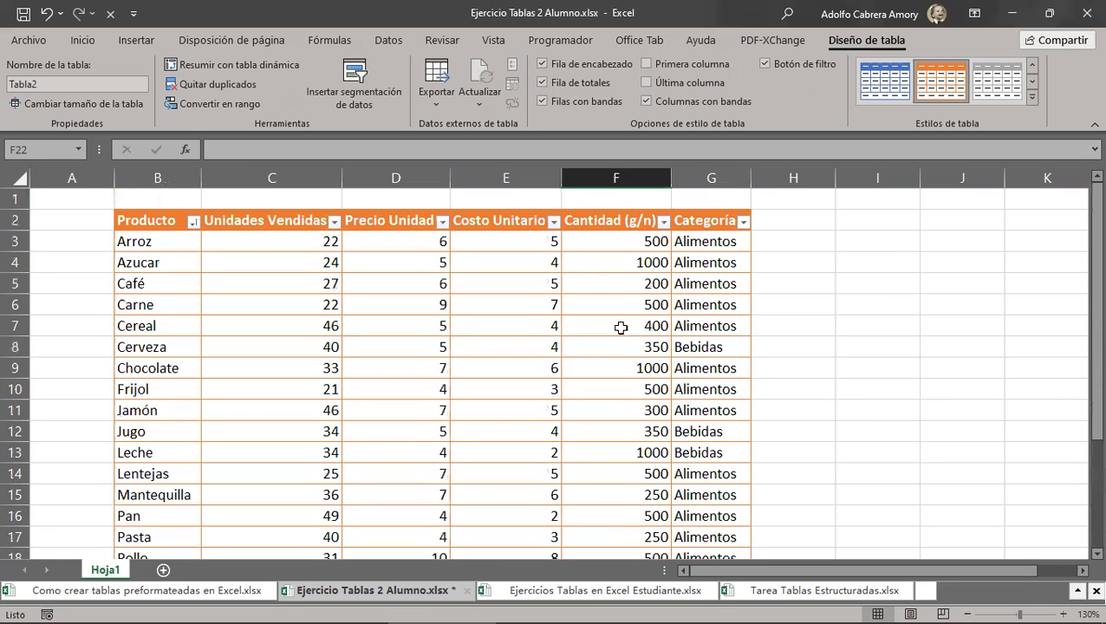
{"action": "scroll", "coordinate": [620, 328], "scroll_direction": "down", "scroll_amount": 2}
{"action": "scroll", "coordinate": [621, 327], "scroll_direction": "up", "scroll_amount": 1}
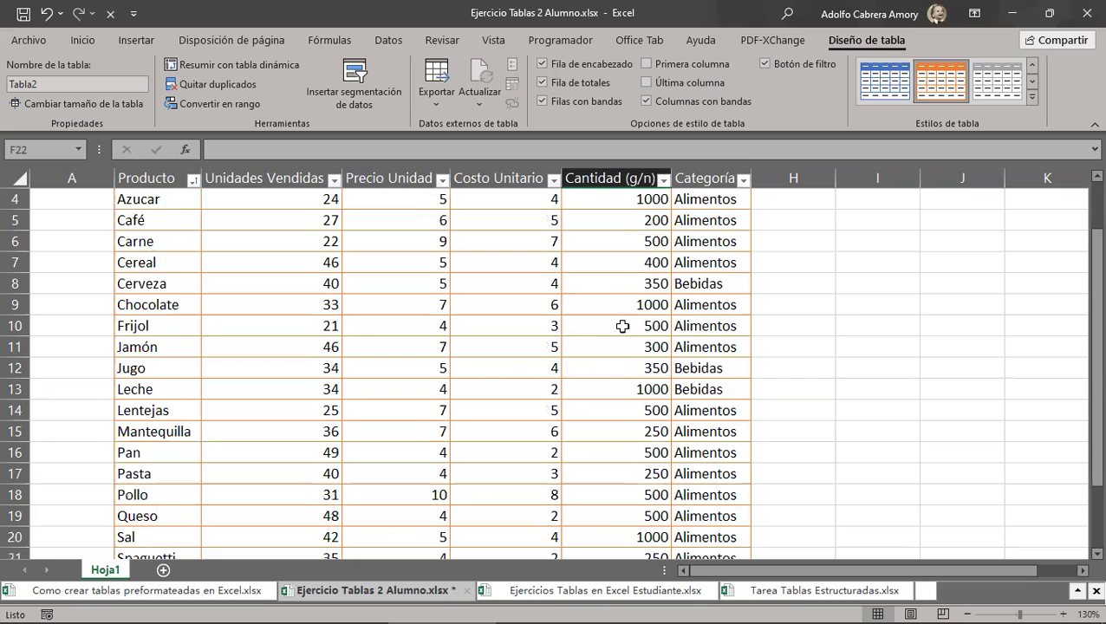
{"action": "scroll", "coordinate": [620, 328], "scroll_direction": "up", "scroll_amount": 1}
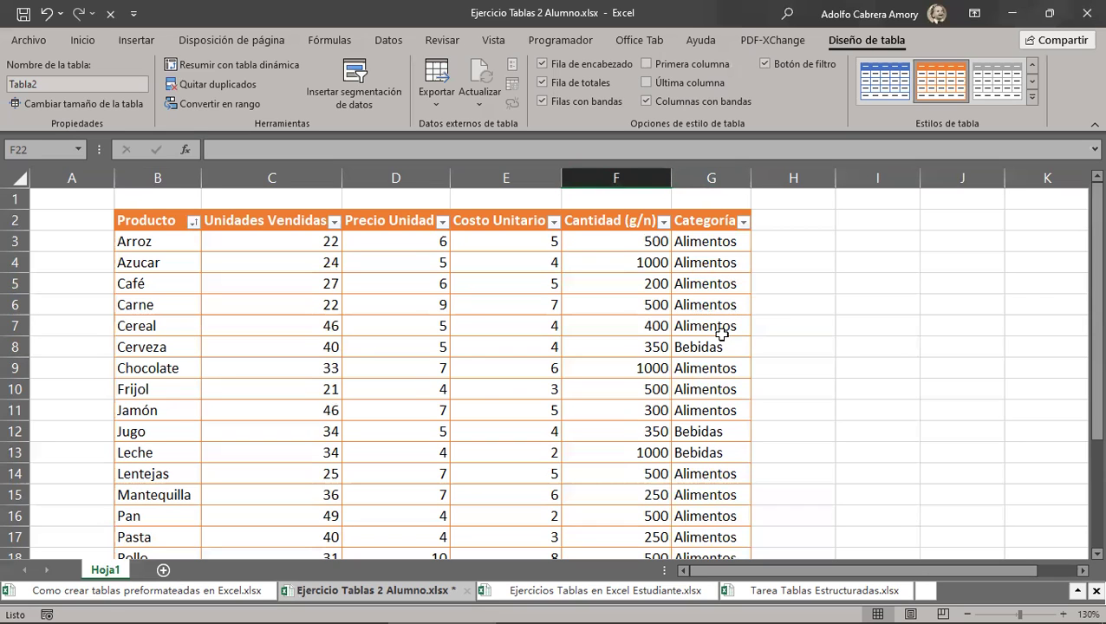
{"action": "scroll", "coordinate": [721, 334], "scroll_direction": "down", "scroll_amount": 1}
{"action": "scroll", "coordinate": [721, 335], "scroll_direction": "down", "scroll_amount": 1}
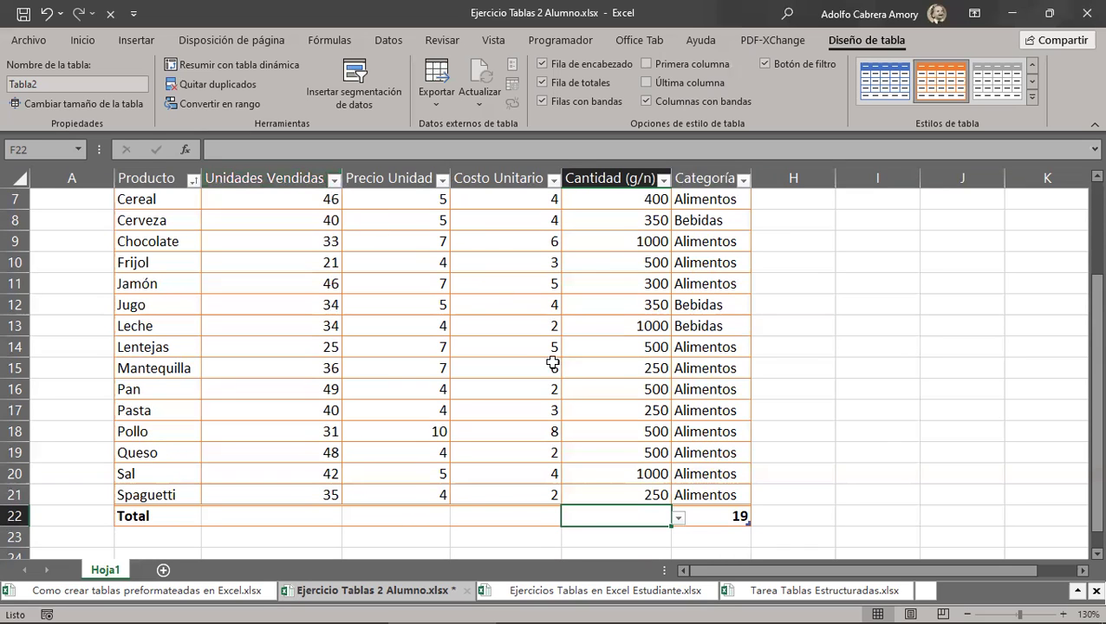
{"action": "scroll", "coordinate": [557, 366], "scroll_direction": "up", "scroll_amount": 2}
{"action": "scroll", "coordinate": [557, 367], "scroll_direction": "down", "scroll_amount": 7}
{"action": "scroll", "coordinate": [557, 367], "scroll_direction": "down", "scroll_amount": 6}
{"action": "scroll", "coordinate": [557, 366], "scroll_direction": "down", "scroll_amount": 1}
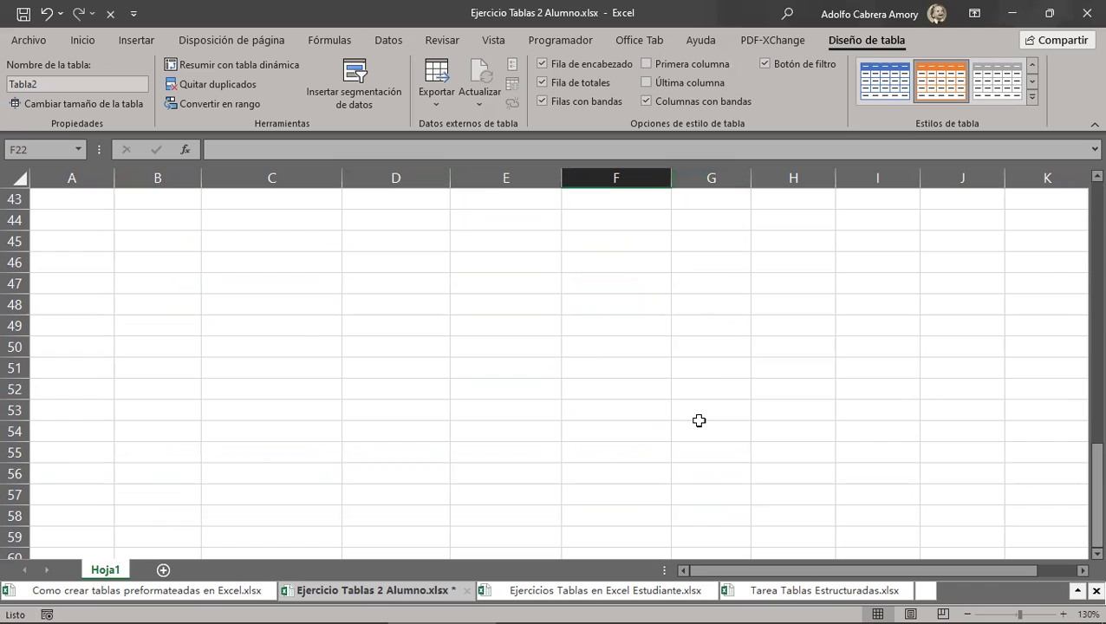
{"action": "scroll", "coordinate": [699, 420], "scroll_direction": "up", "scroll_amount": 1}
{"action": "scroll", "coordinate": [698, 420], "scroll_direction": "up", "scroll_amount": 1}
{"action": "scroll", "coordinate": [698, 420], "scroll_direction": "up", "scroll_amount": 1}
{"action": "scroll", "coordinate": [698, 420], "scroll_direction": "up", "scroll_amount": 1}
{"action": "scroll", "coordinate": [698, 420], "scroll_direction": "up", "scroll_amount": 2}
{"action": "scroll", "coordinate": [698, 420], "scroll_direction": "up", "scroll_amount": 1}
{"action": "scroll", "coordinate": [699, 420], "scroll_direction": "up", "scroll_amount": 1}
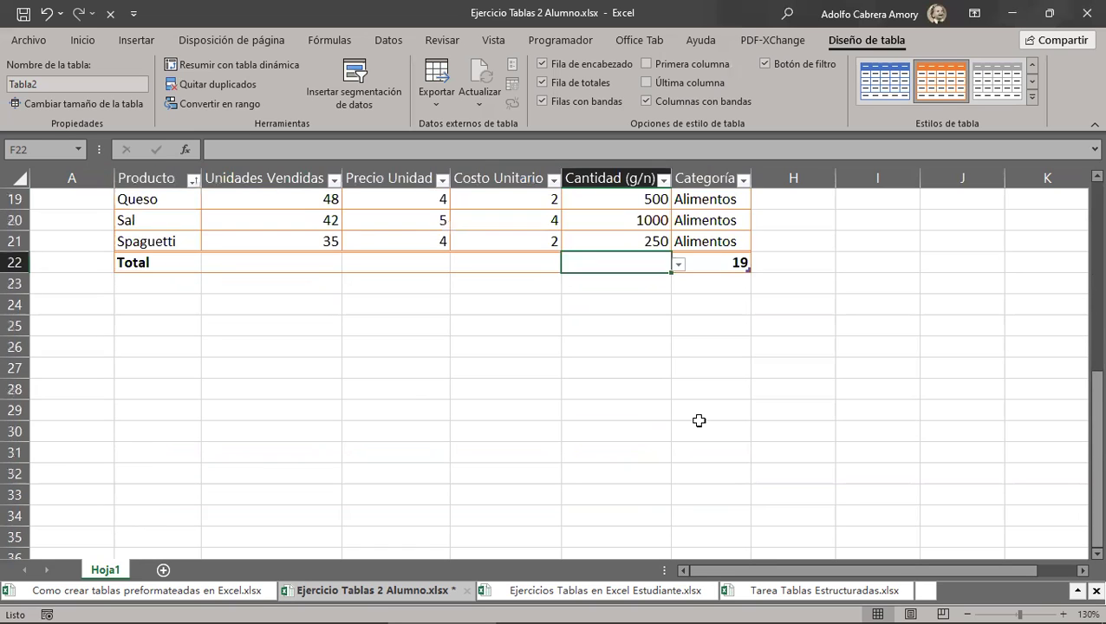
{"action": "scroll", "coordinate": [699, 420], "scroll_direction": "down", "scroll_amount": 2}
{"action": "scroll", "coordinate": [698, 420], "scroll_direction": "up", "scroll_amount": 2}
{"action": "scroll", "coordinate": [698, 420], "scroll_direction": "up", "scroll_amount": 1}
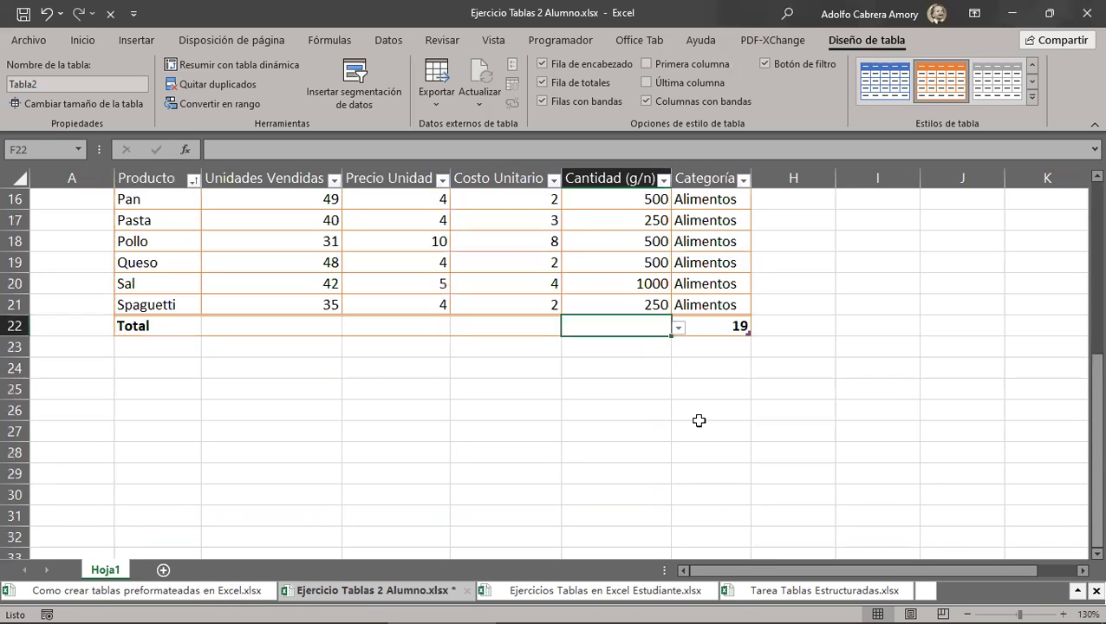
{"action": "scroll", "coordinate": [699, 420], "scroll_direction": "down", "scroll_amount": 2}
{"action": "scroll", "coordinate": [699, 420], "scroll_direction": "down", "scroll_amount": 1}
{"action": "scroll", "coordinate": [698, 421], "scroll_direction": "up", "scroll_amount": 3}
{"action": "scroll", "coordinate": [698, 421], "scroll_direction": "up", "scroll_amount": 1}
{"action": "scroll", "coordinate": [699, 420], "scroll_direction": "up", "scroll_amount": 1}
{"action": "scroll", "coordinate": [698, 420], "scroll_direction": "up", "scroll_amount": 2}
{"action": "scroll", "coordinate": [699, 420], "scroll_direction": "up", "scroll_amount": 1}
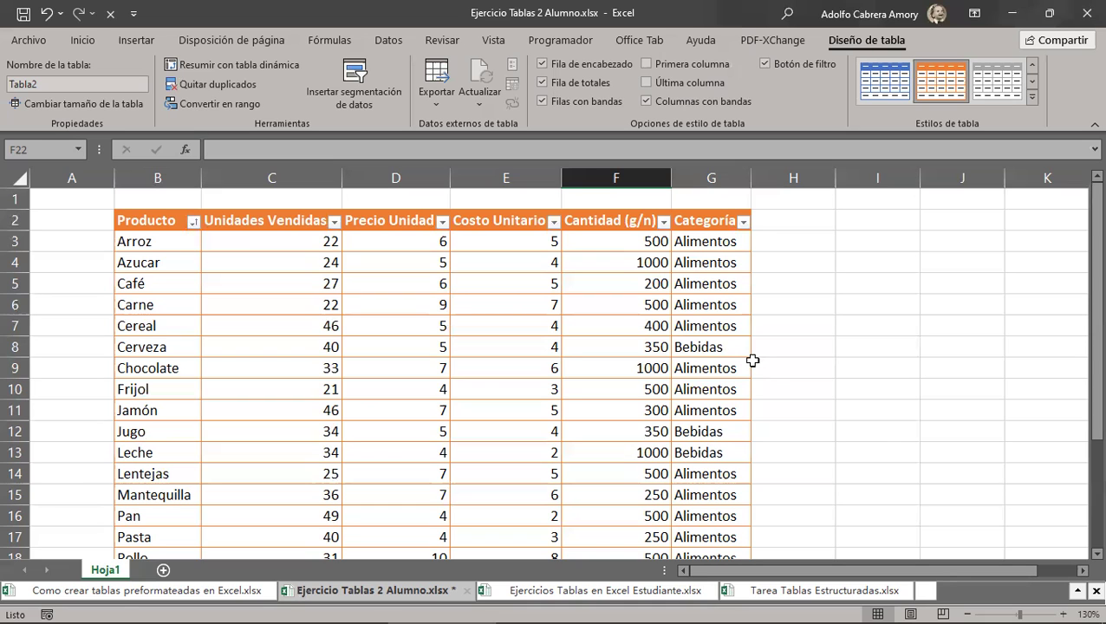
{"action": "scroll", "coordinate": [624, 369], "scroll_direction": "down", "scroll_amount": 3}
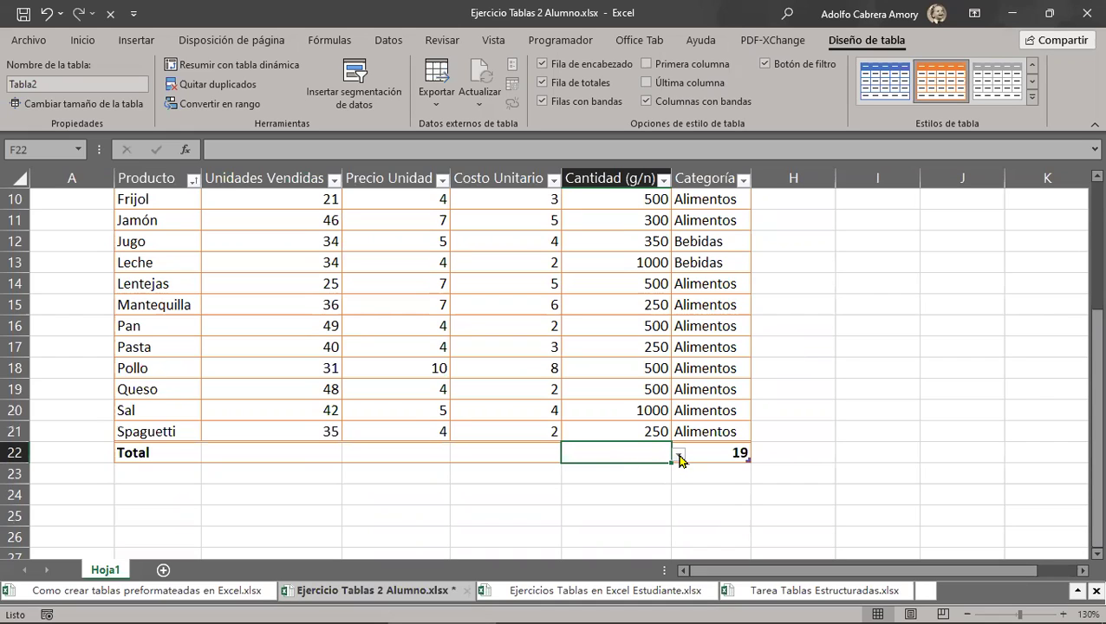
Set the Cantidad (g/n) total in F22 to Suma, giving 9850.
{"action": "left_click", "coordinate": [679, 454]}
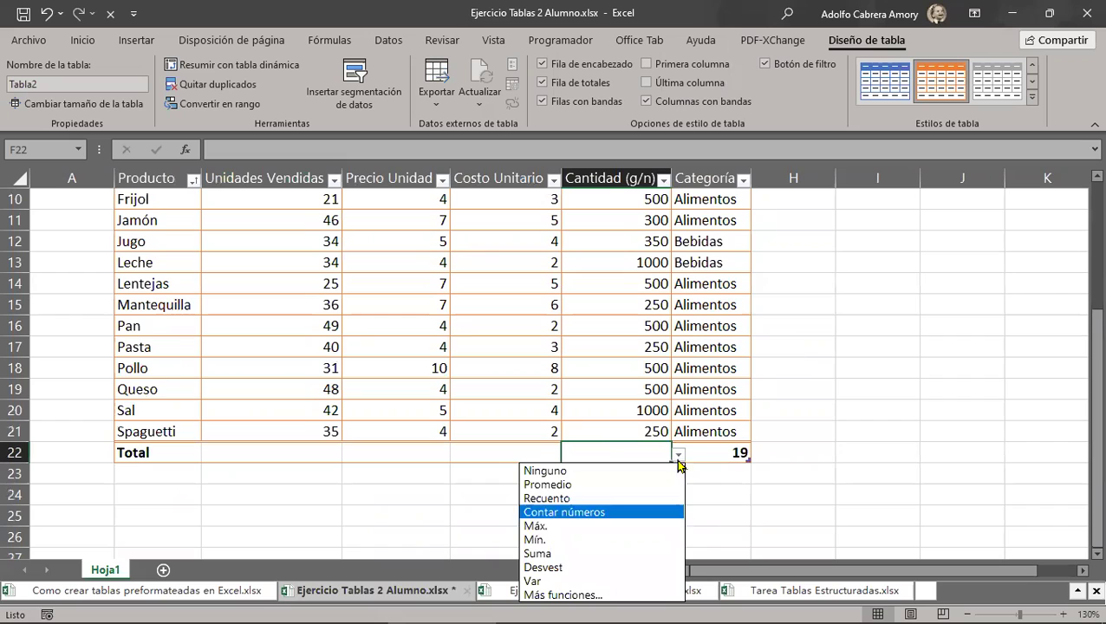
{"action": "key", "text": "Escape"}
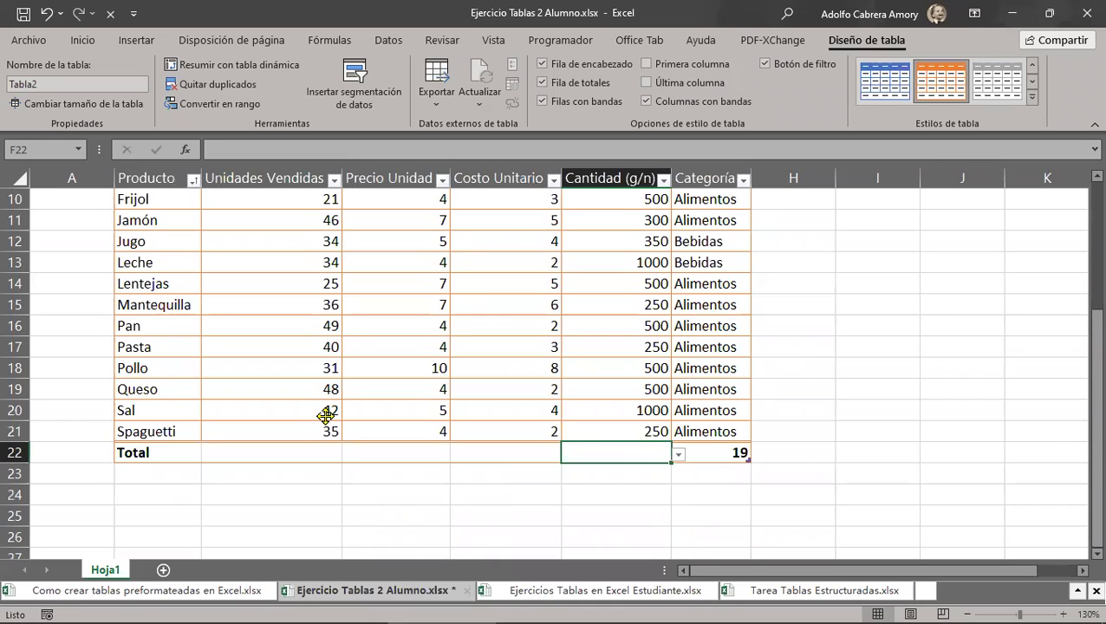
{"action": "left_click", "coordinate": [678, 455]}
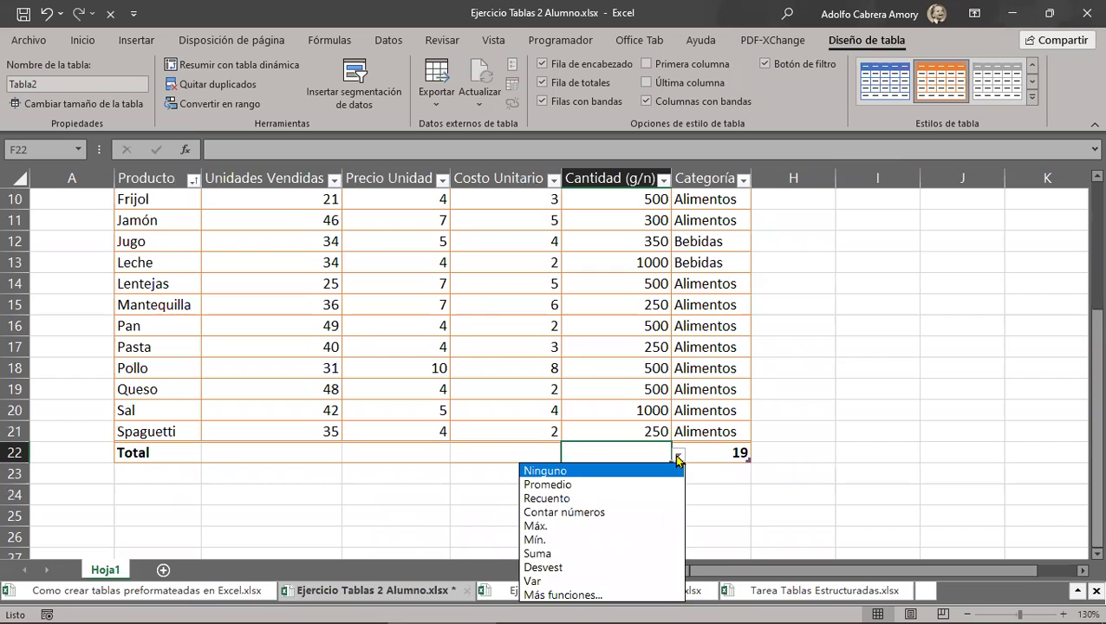
{"action": "left_click", "coordinate": [553, 547]}
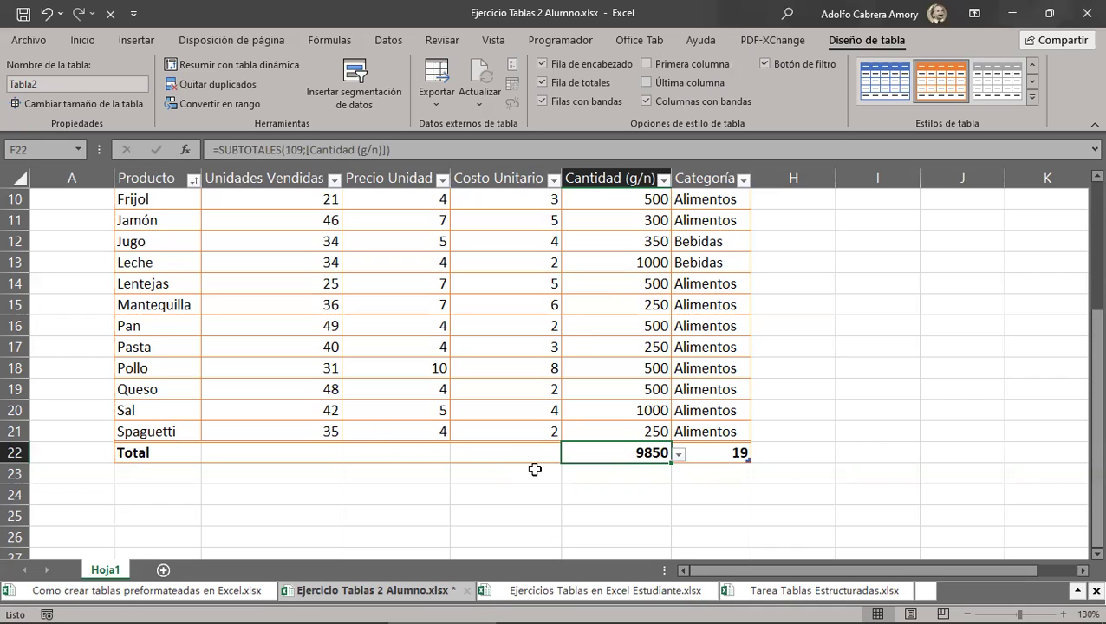
Change the Costo Unitario total in E22 from Suma to Máx., showing 8.
{"action": "left_click", "coordinate": [508, 453]}
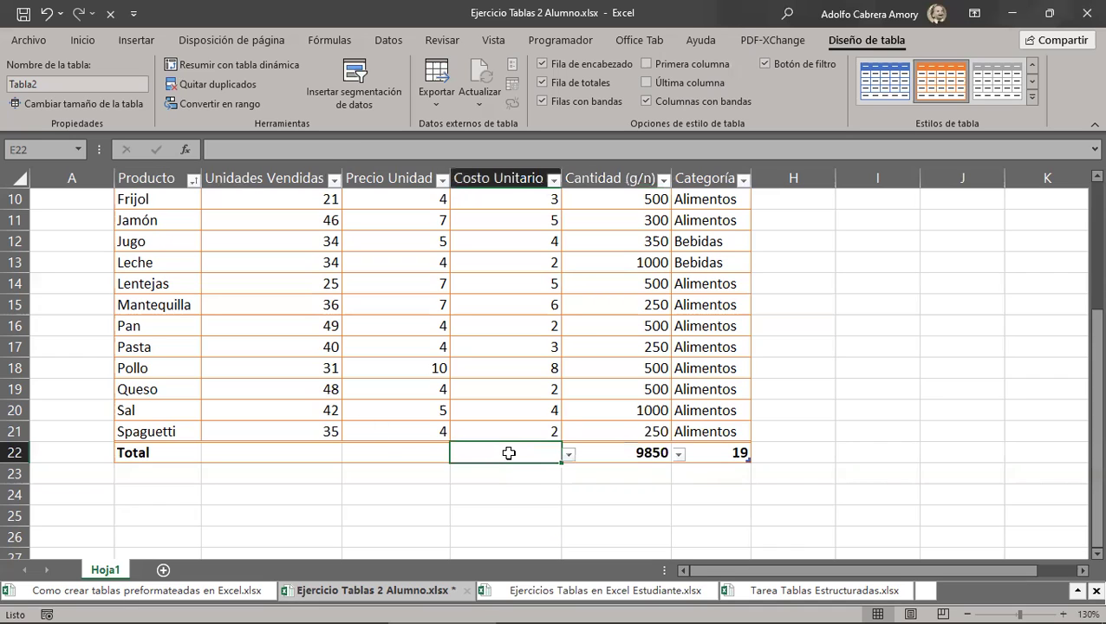
{"action": "left_click", "coordinate": [569, 455]}
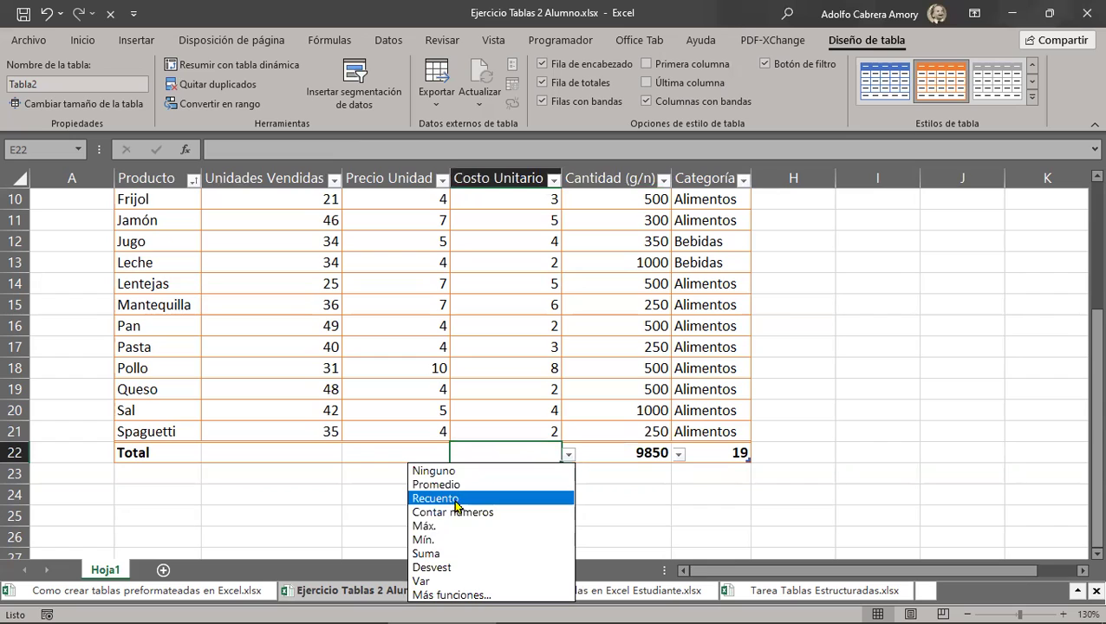
{"action": "left_click", "coordinate": [439, 546]}
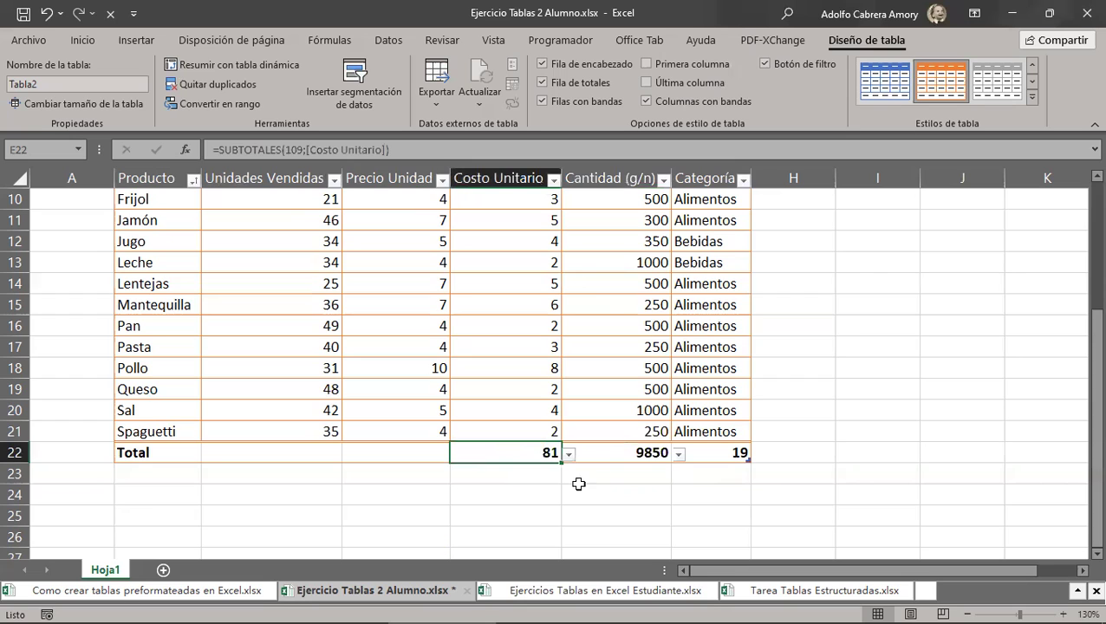
{"action": "left_click", "coordinate": [569, 455]}
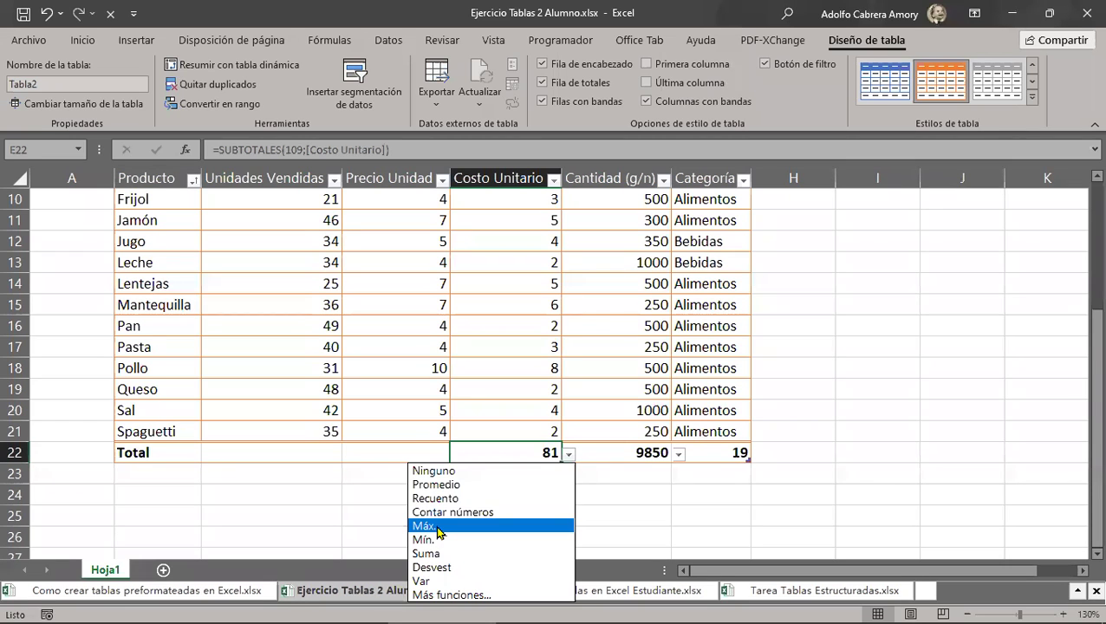
{"action": "left_click", "coordinate": [438, 528]}
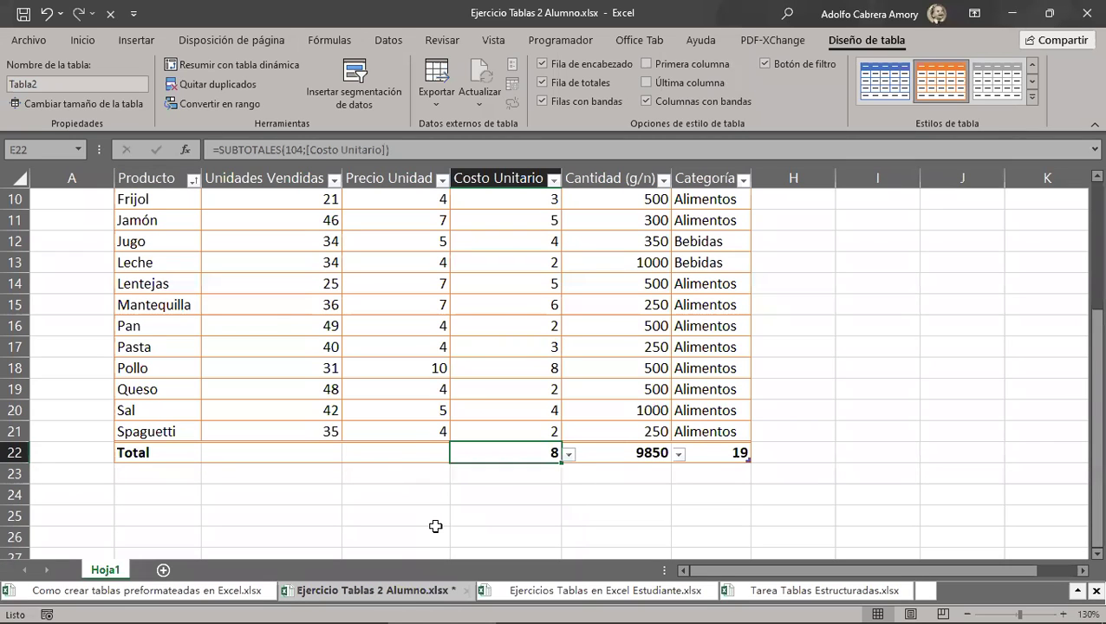
Set the Precio Unidad total in D22 to Máx., showing 10.
{"action": "left_click", "coordinate": [414, 452]}
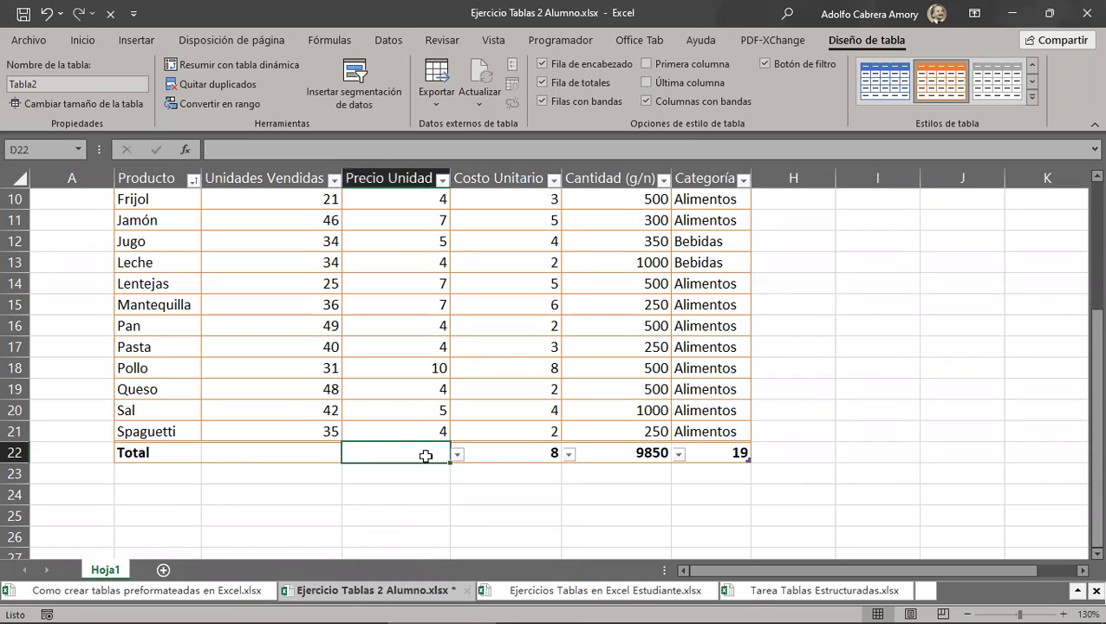
{"action": "left_click", "coordinate": [457, 454]}
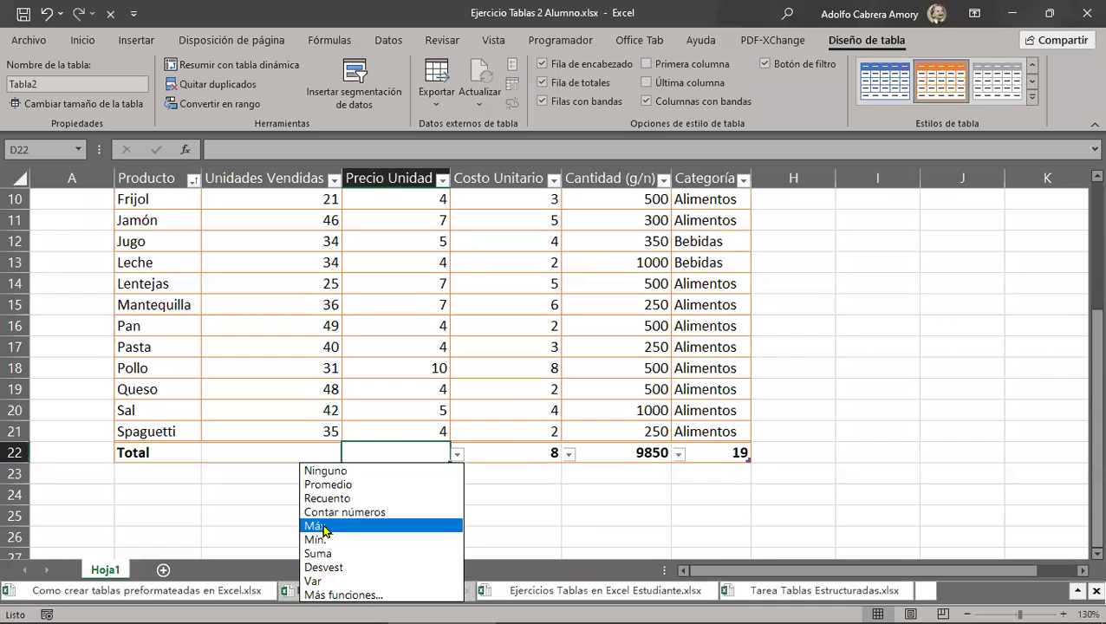
{"action": "left_click", "coordinate": [323, 526]}
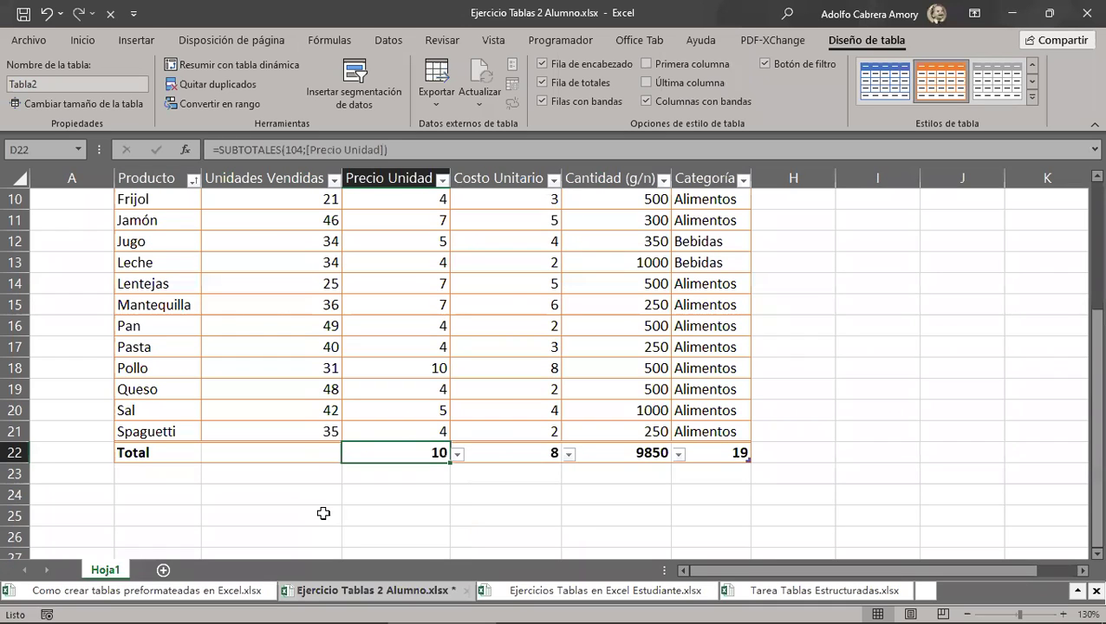
{"action": "left_click", "coordinate": [318, 450]}
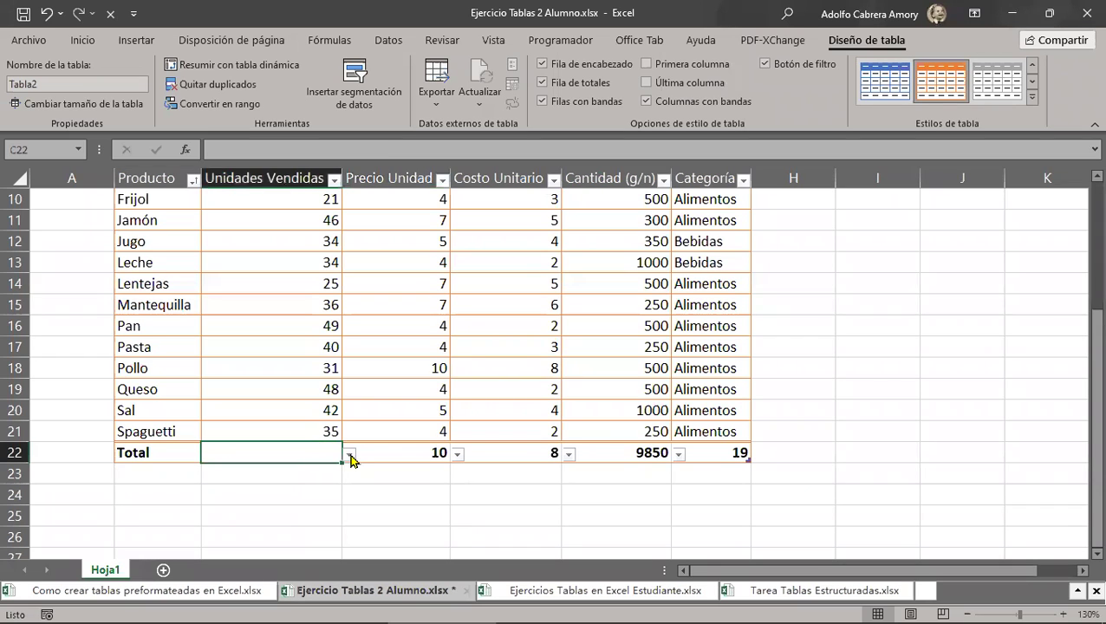
Sum Unidades Vendidas to 655 in C22, then check the G22 and F22 total formulas.
{"action": "left_click", "coordinate": [350, 455]}
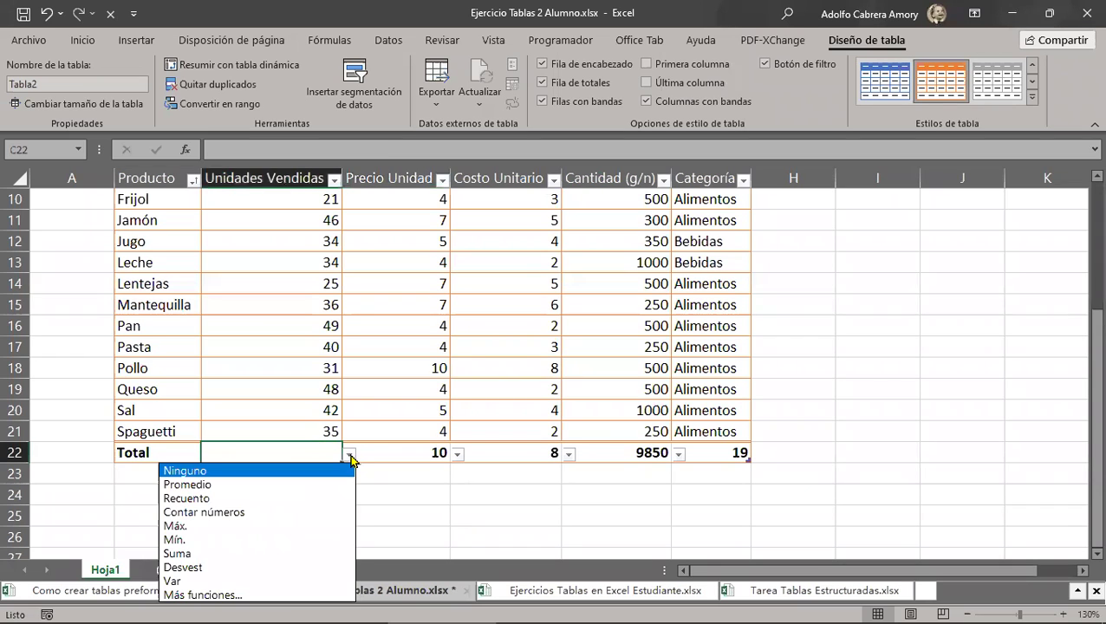
{"action": "left_click", "coordinate": [269, 540]}
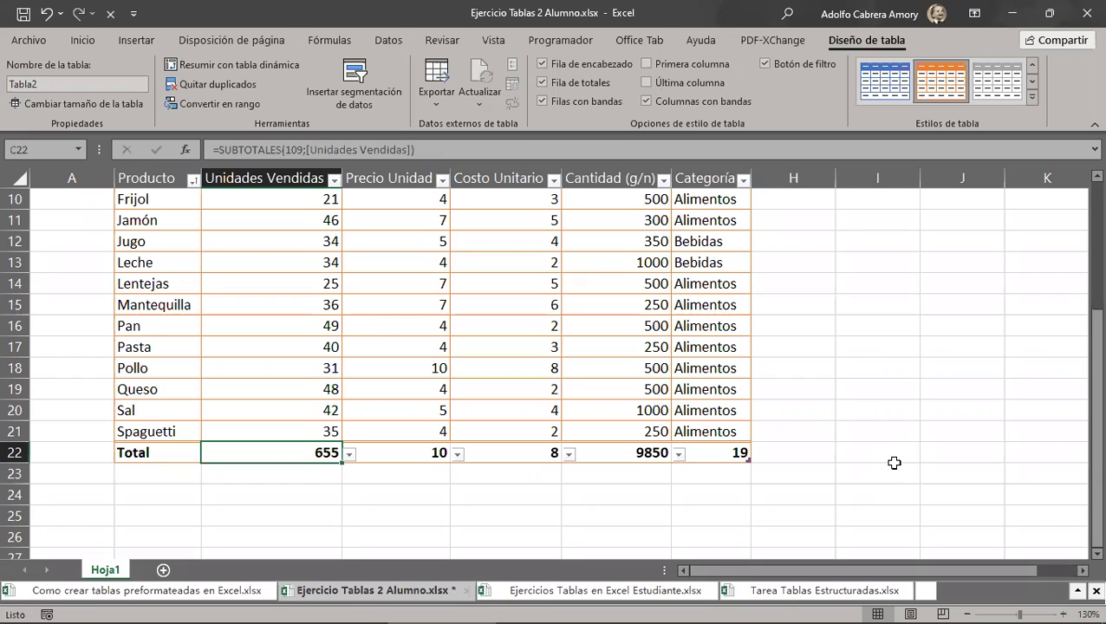
{"action": "left_click", "coordinate": [676, 454]}
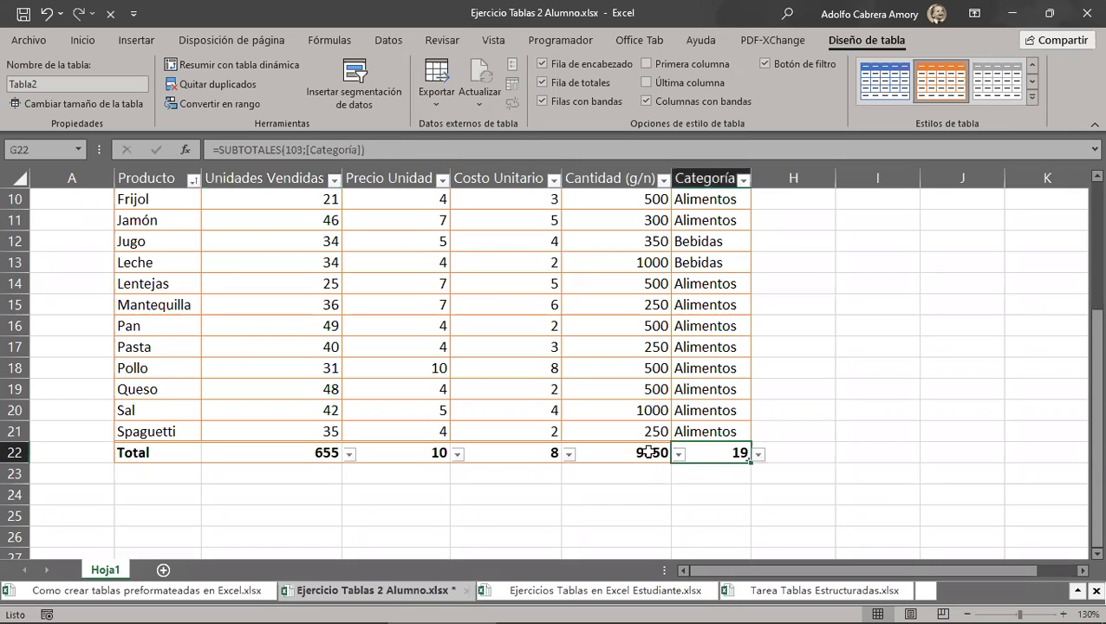
{"action": "left_click", "coordinate": [648, 451]}
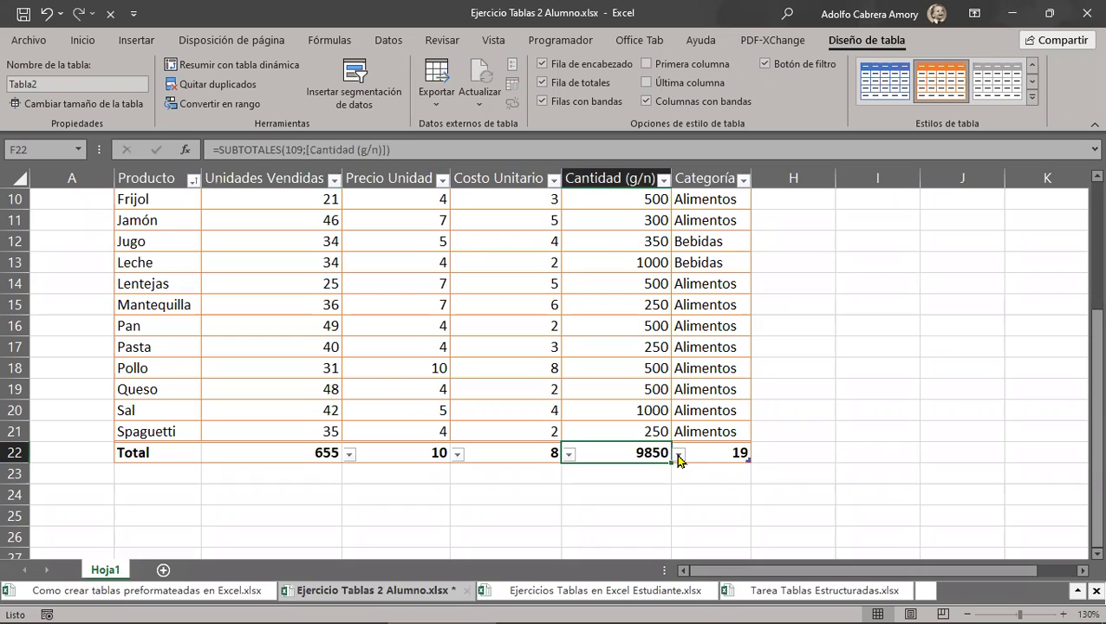
Open Insertar función from the Cantidad (g/n) total and switch the category to Todo.
{"action": "left_click", "coordinate": [679, 452]}
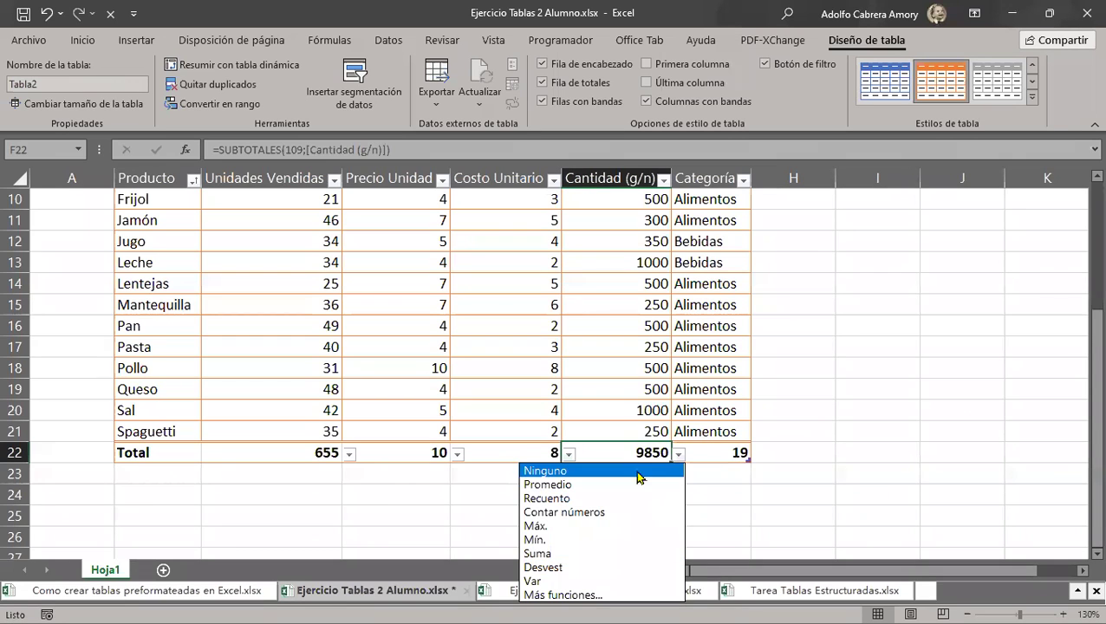
{"action": "scroll", "coordinate": [755, 476], "scroll_direction": "down", "scroll_amount": 1}
{"action": "scroll", "coordinate": [756, 475], "scroll_direction": "down", "scroll_amount": 1}
{"action": "scroll", "coordinate": [756, 475], "scroll_direction": "down", "scroll_amount": 1}
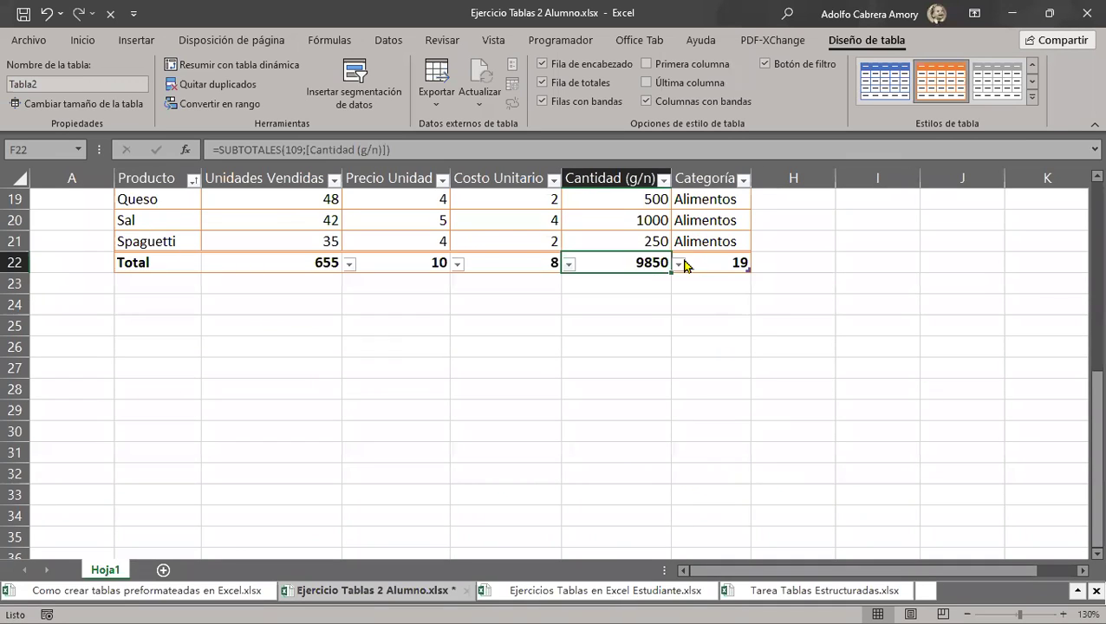
{"action": "left_click", "coordinate": [679, 269]}
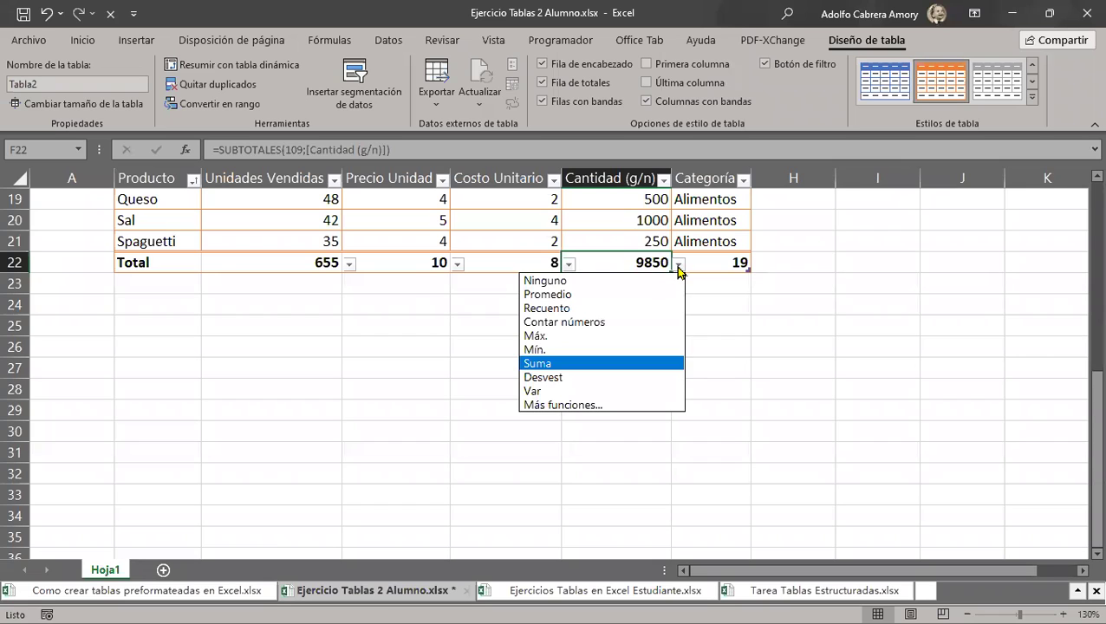
{"action": "left_click", "coordinate": [543, 405]}
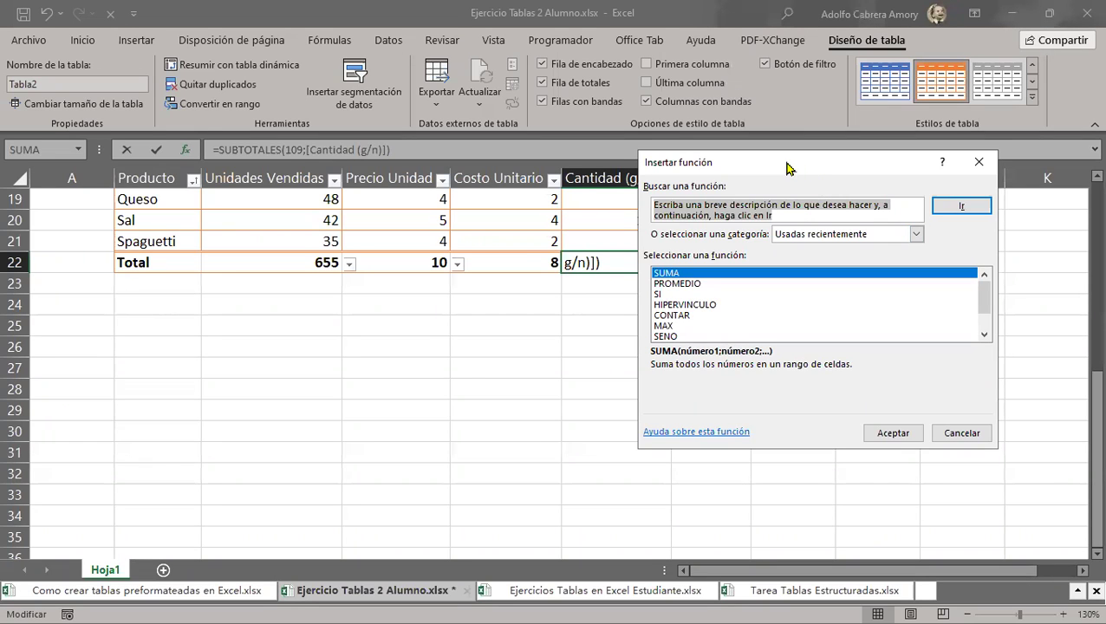
{"action": "left_click_drag", "start_coordinate": [789, 167], "coordinate": [612, 254]}
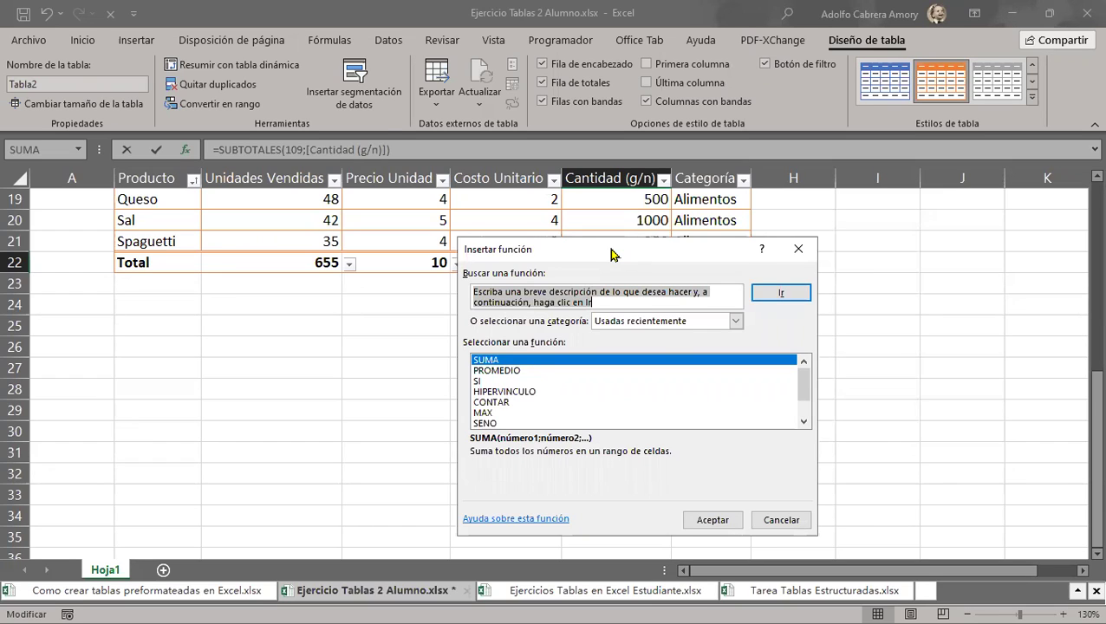
{"action": "left_click", "coordinate": [739, 329]}
{"action": "left_click", "coordinate": [612, 346]}
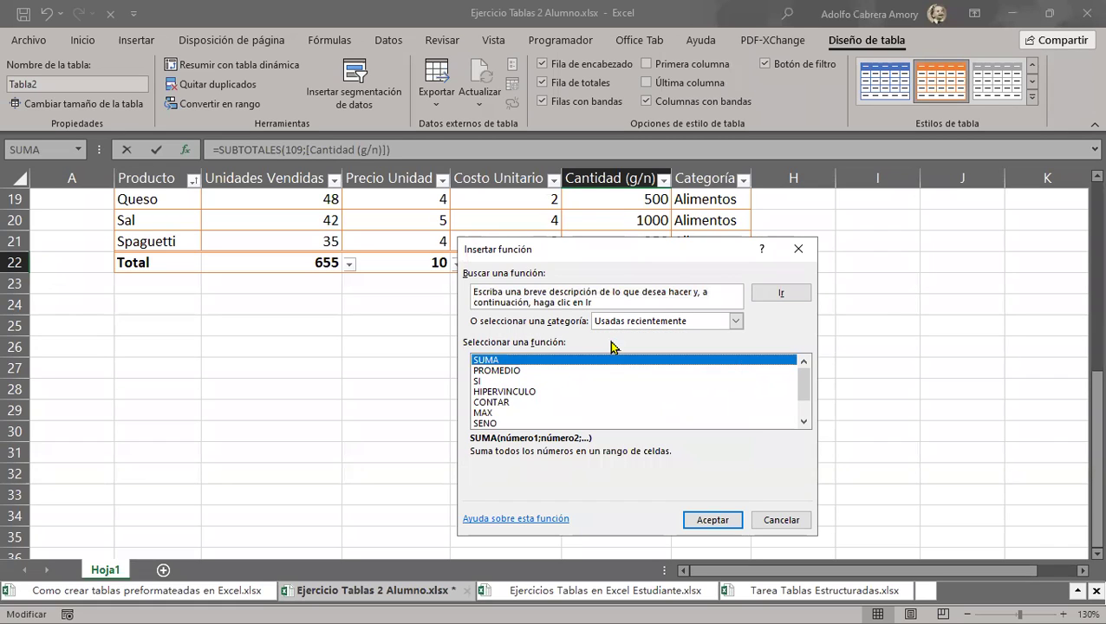
{"action": "left_click", "coordinate": [732, 322]}
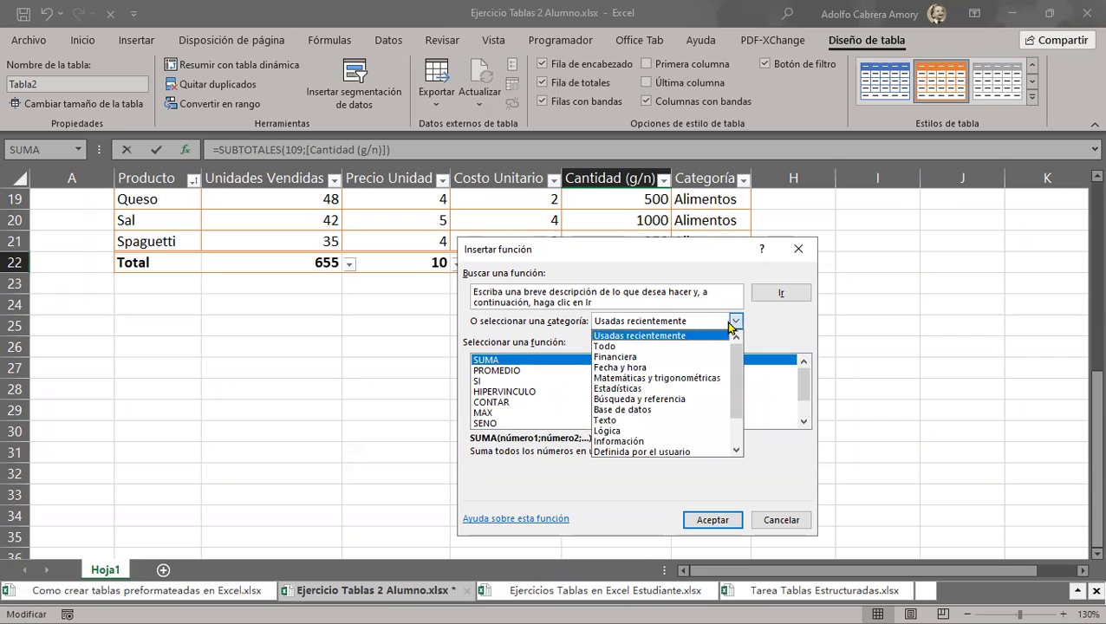
{"action": "left_click", "coordinate": [693, 350]}
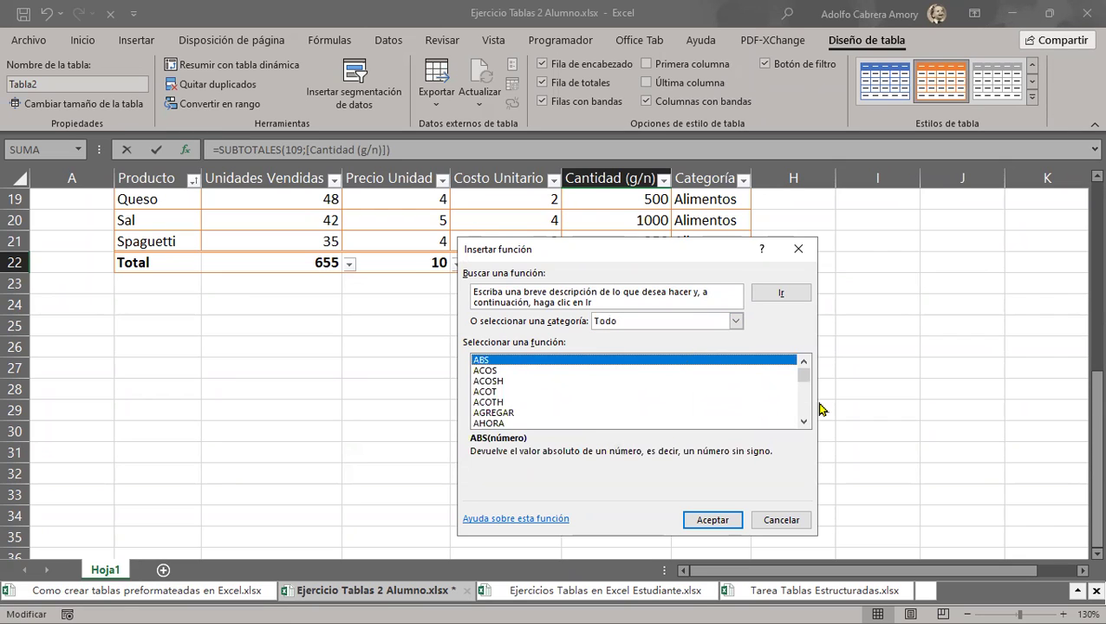
{"action": "mouse_move", "coordinate": [801, 379]}
{"action": "left_mouse_down"}
{"action": "mouse_move", "coordinate": [790, 399]}
{"action": "mouse_move", "coordinate": [814, 378]}
{"action": "mouse_move", "coordinate": [807, 365]}
{"action": "left_mouse_up"}
Cancel the function browser twice, keeping the 9850 total, and scroll back to the sheet top.
{"action": "left_click", "coordinate": [793, 521]}
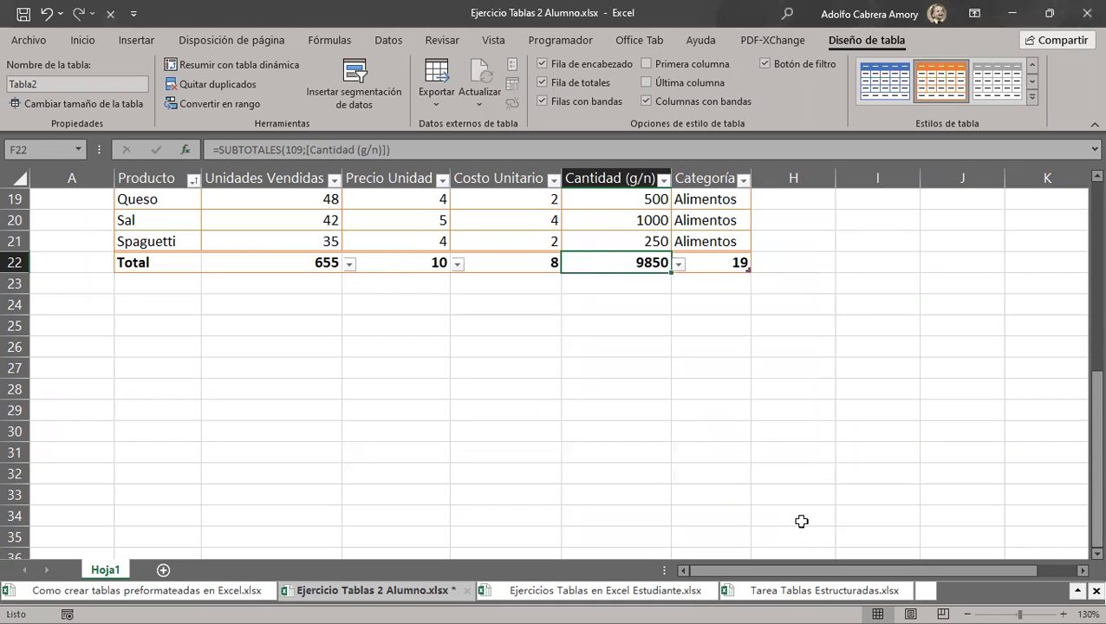
{"action": "left_click", "coordinate": [678, 265]}
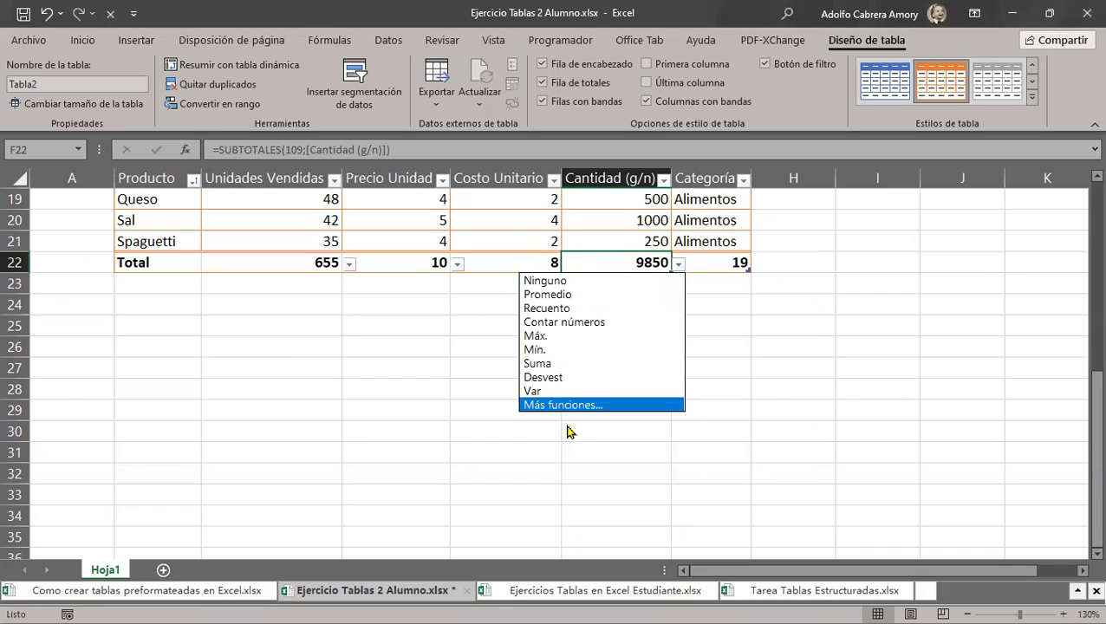
{"action": "left_click", "coordinate": [544, 405]}
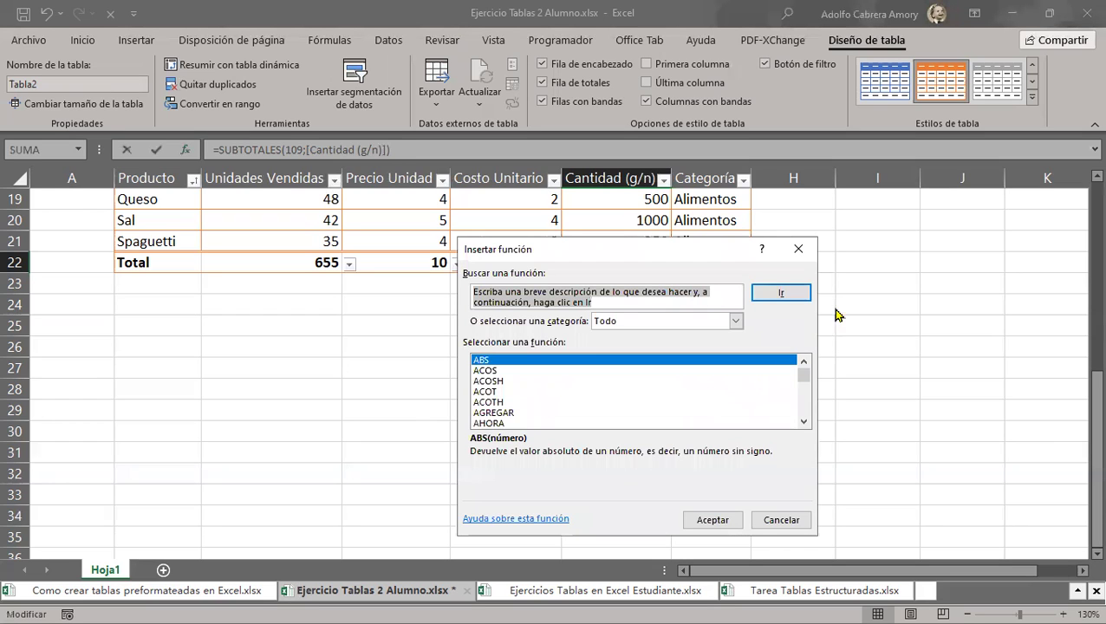
{"action": "left_click", "coordinate": [798, 248]}
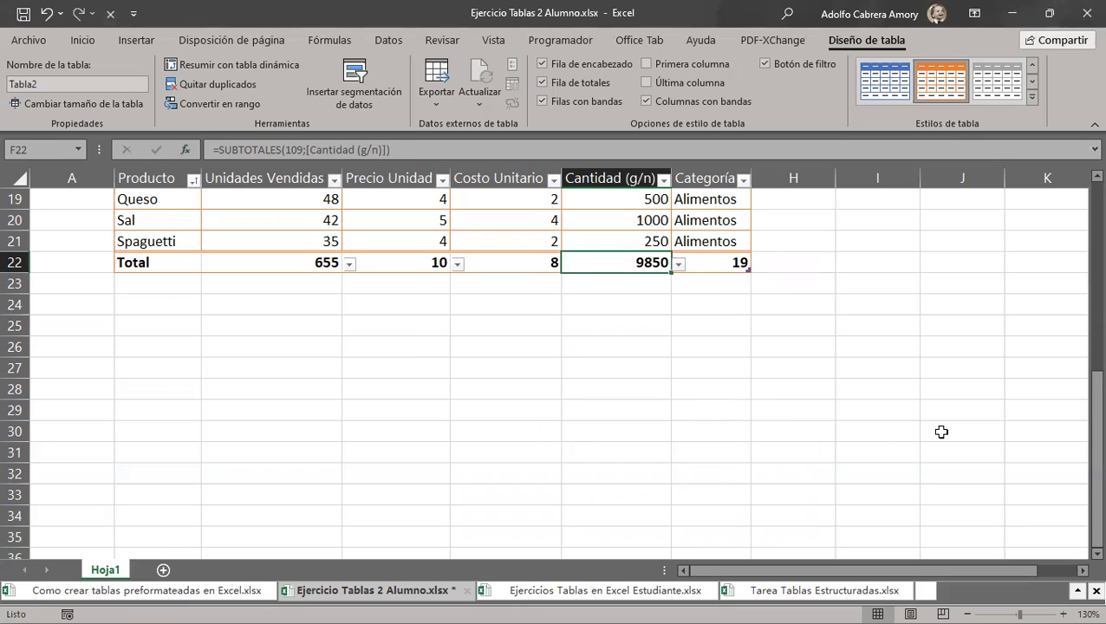
{"action": "scroll", "coordinate": [941, 431], "scroll_direction": "up", "scroll_amount": 1}
{"action": "scroll", "coordinate": [941, 432], "scroll_direction": "up", "scroll_amount": 3}
{"action": "scroll", "coordinate": [940, 431], "scroll_direction": "up", "scroll_amount": 2}
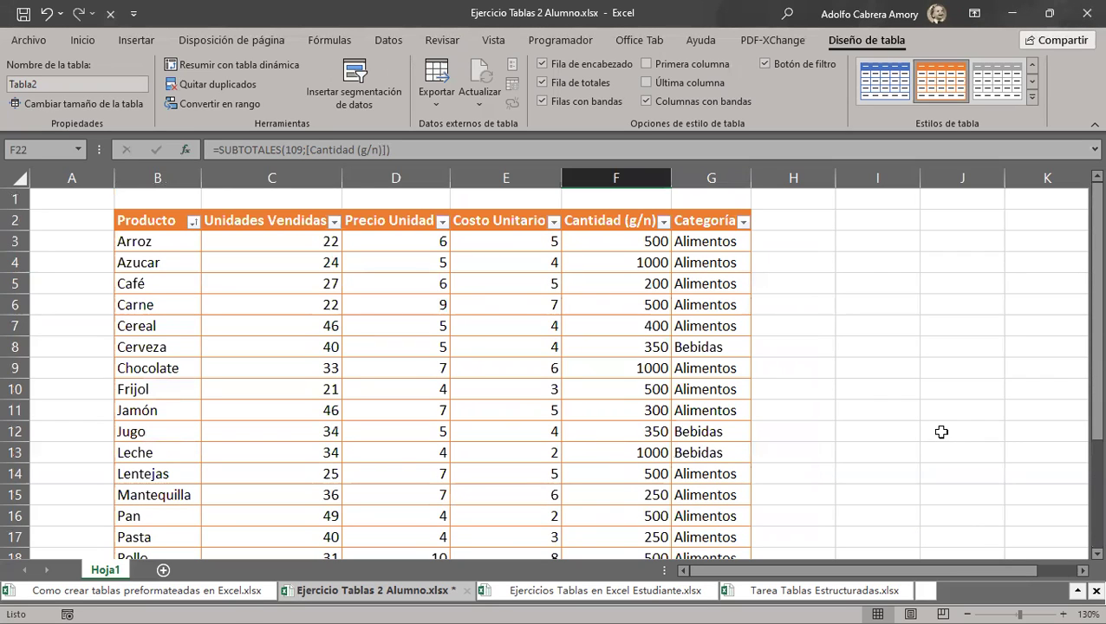
Enter 1 and 2 in I2:I3 and fill the series down to 15 in I16.
{"action": "left_click", "coordinate": [874, 329]}
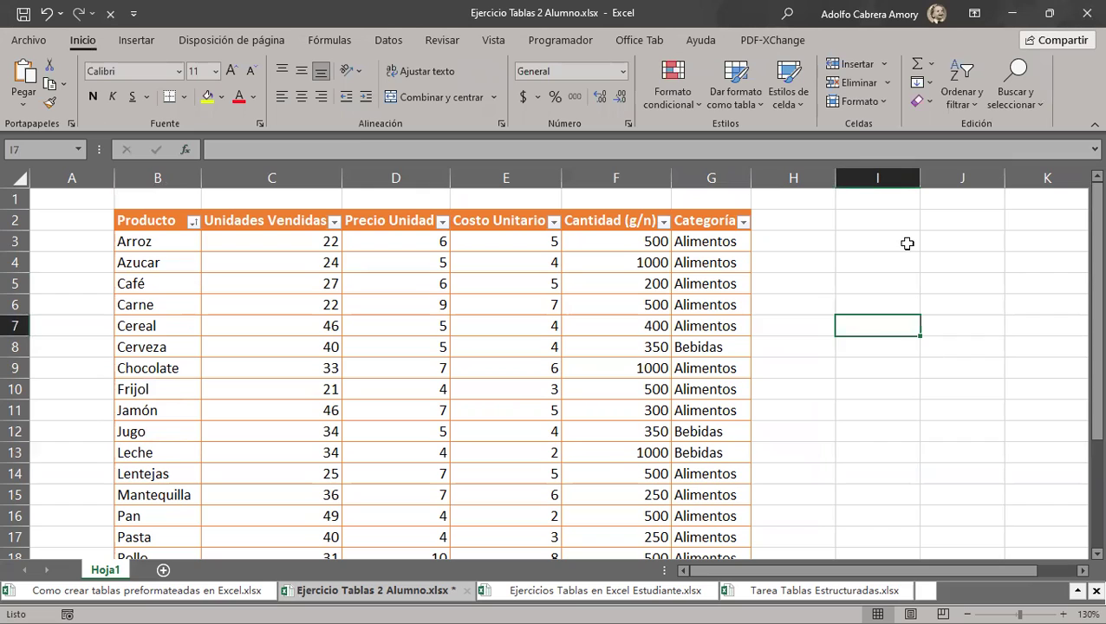
{"action": "left_click", "coordinate": [879, 225]}
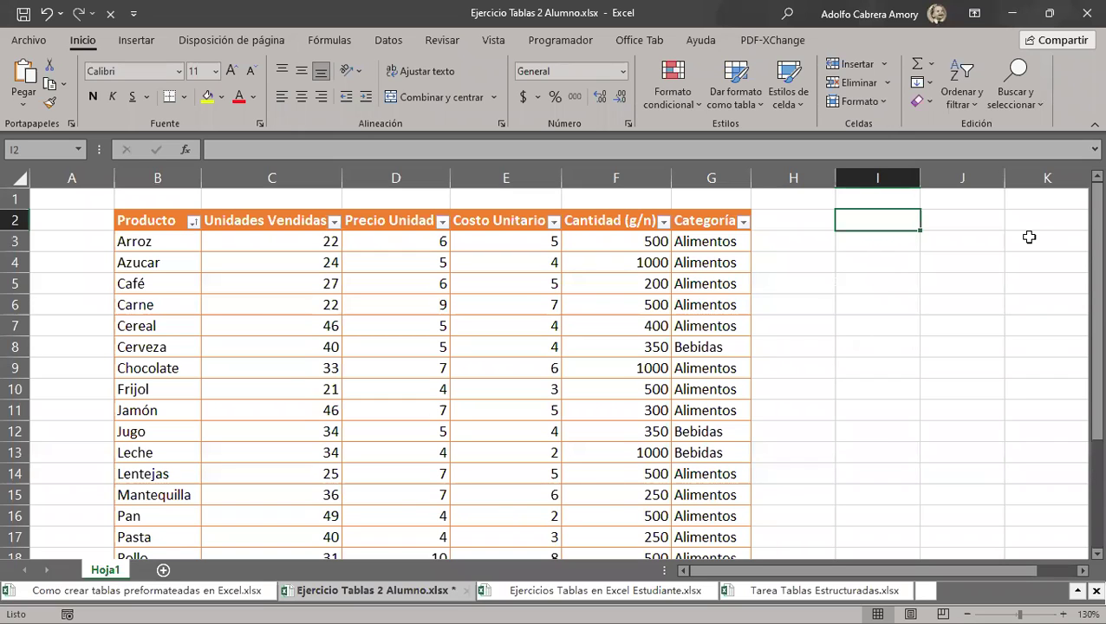
{"action": "type", "text": "1"}
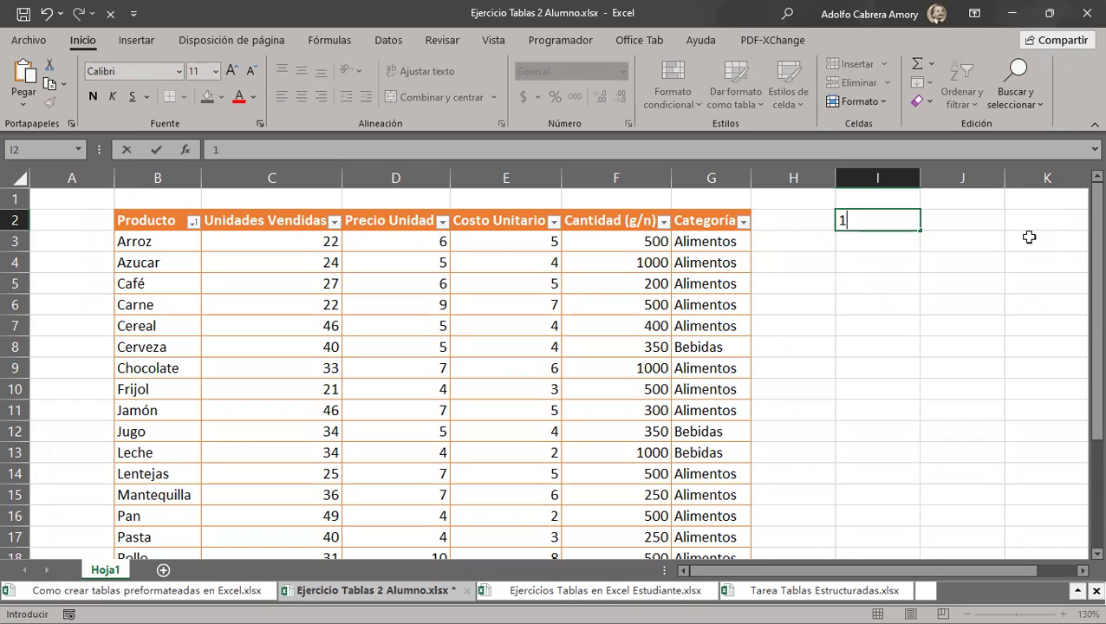
{"action": "key", "text": "Return"}
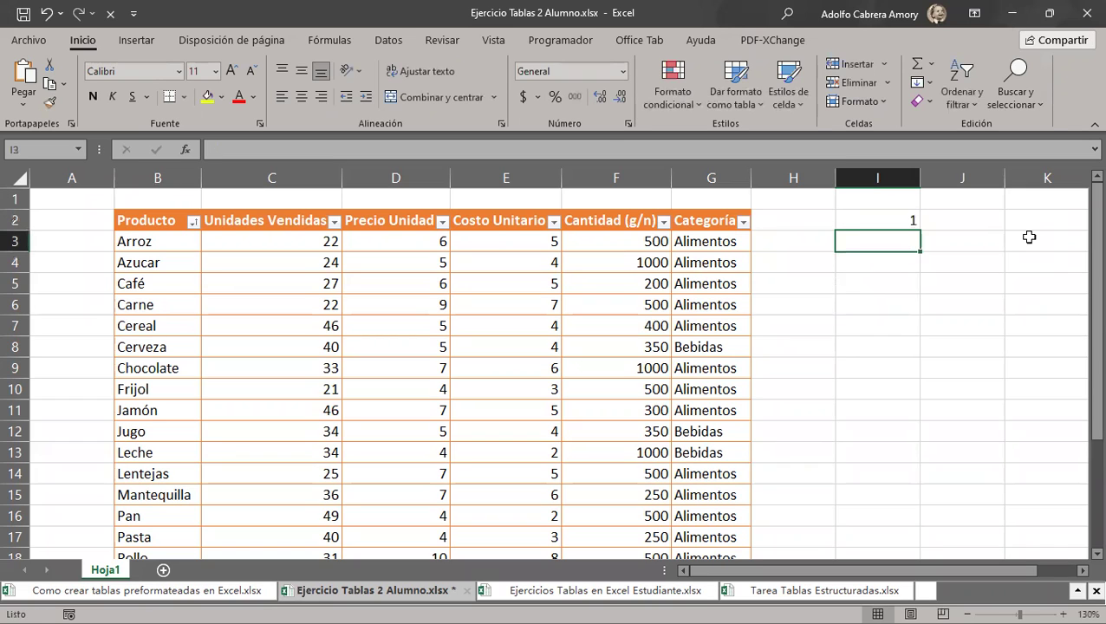
{"action": "type", "text": "2"}
{"action": "key", "text": "Return"}
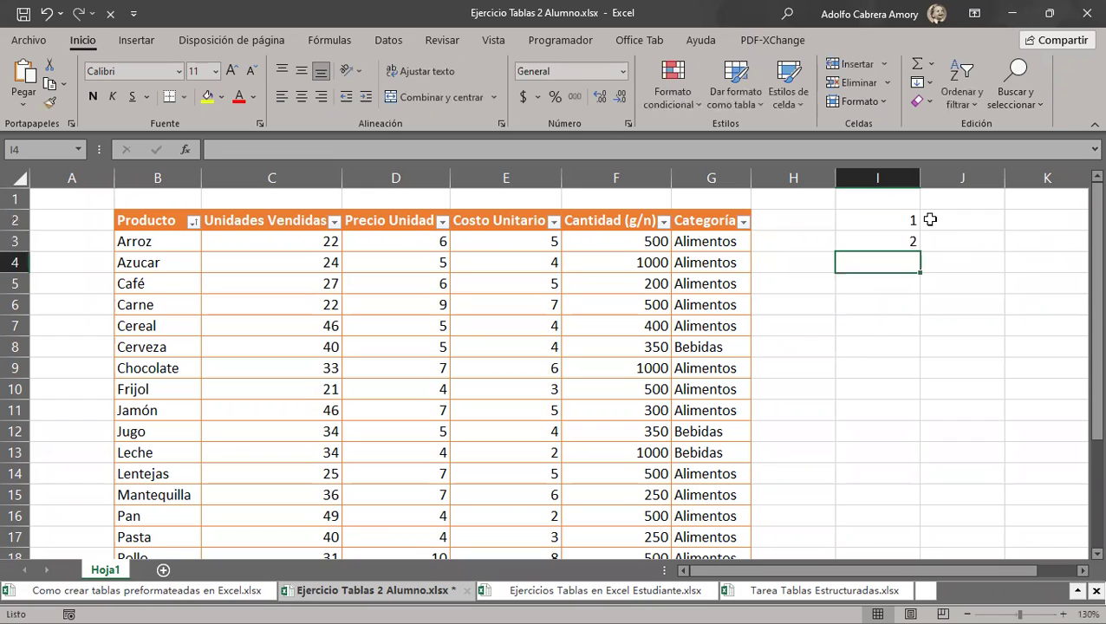
{"action": "mouse_move", "coordinate": [882, 220]}
{"action": "left_mouse_down"}
{"action": "mouse_move", "coordinate": [878, 234]}
{"action": "mouse_move", "coordinate": [927, 295]}
{"action": "mouse_move", "coordinate": [923, 517]}
{"action": "left_mouse_up"}
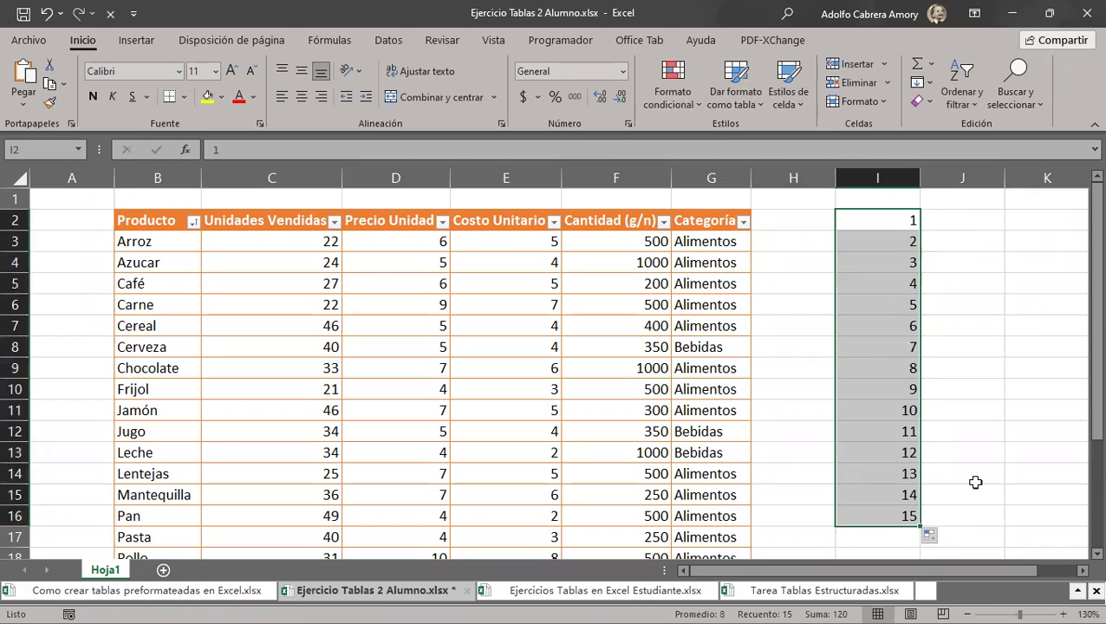
{"action": "left_click", "coordinate": [882, 394]}
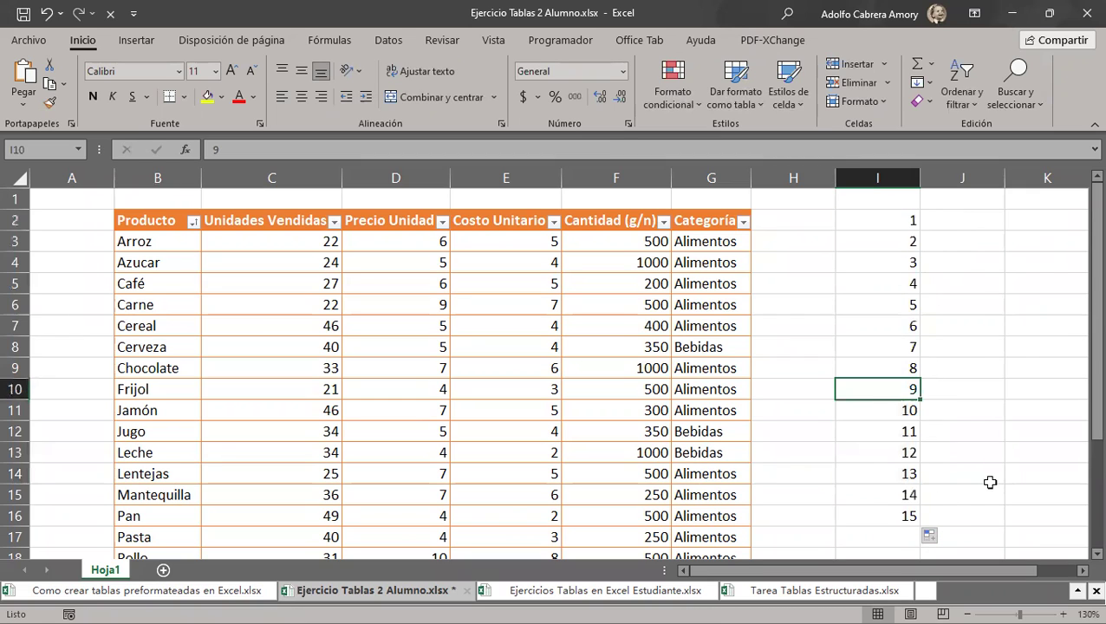
{"action": "left_click_drag", "start_coordinate": [869, 215], "coordinate": [878, 523]}
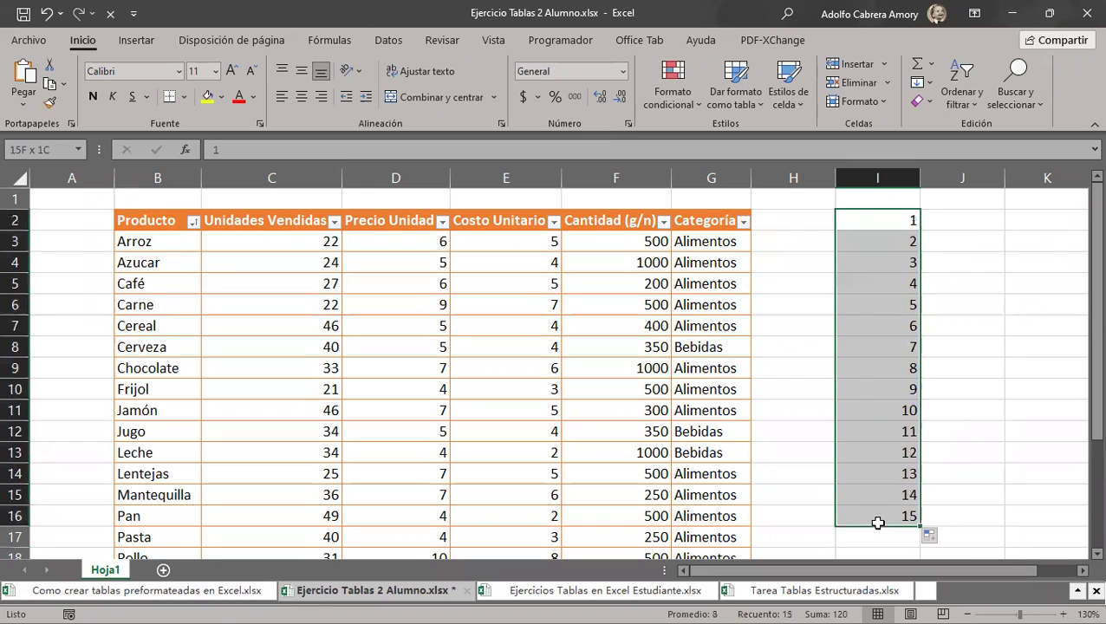
{"action": "left_click_drag", "start_coordinate": [857, 225], "coordinate": [856, 519]}
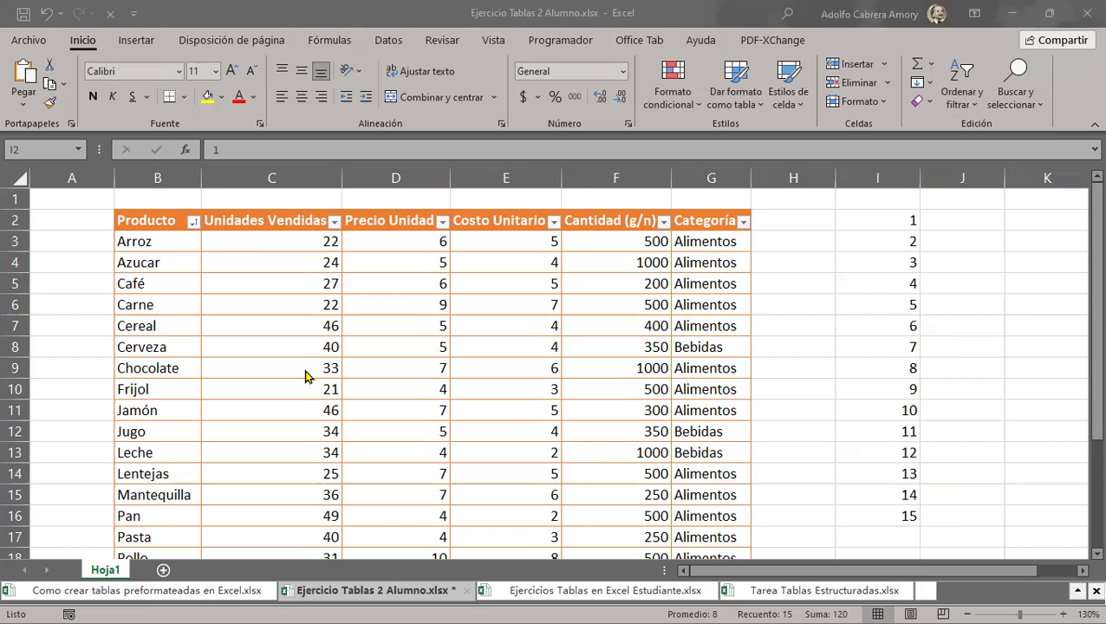
{"action": "left_click", "coordinate": [236, 367]}
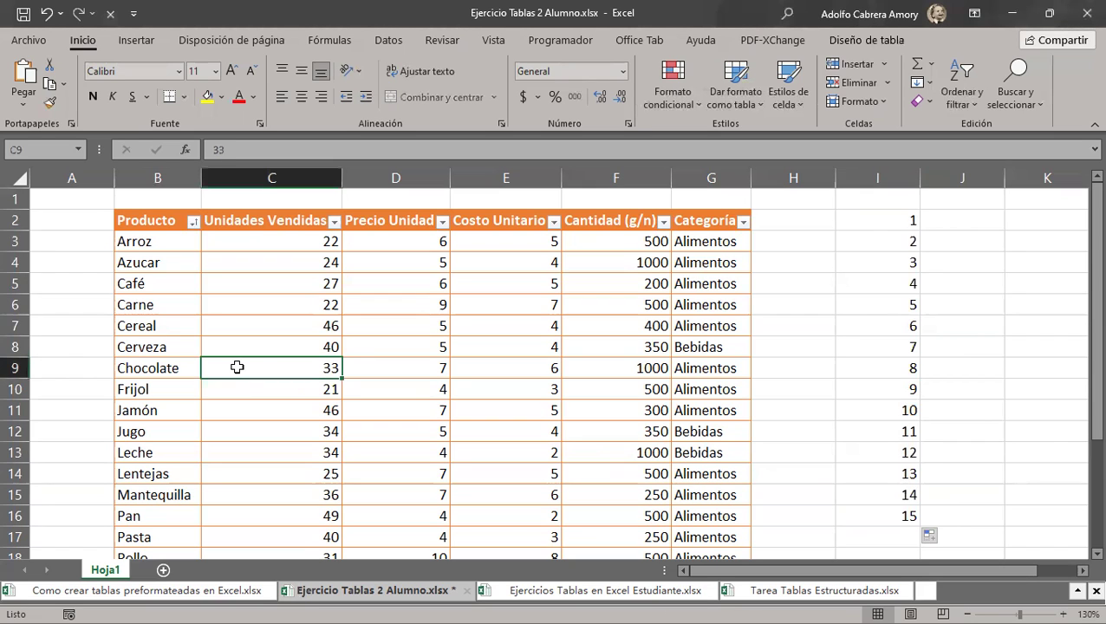
{"action": "left_click", "coordinate": [13, 367]}
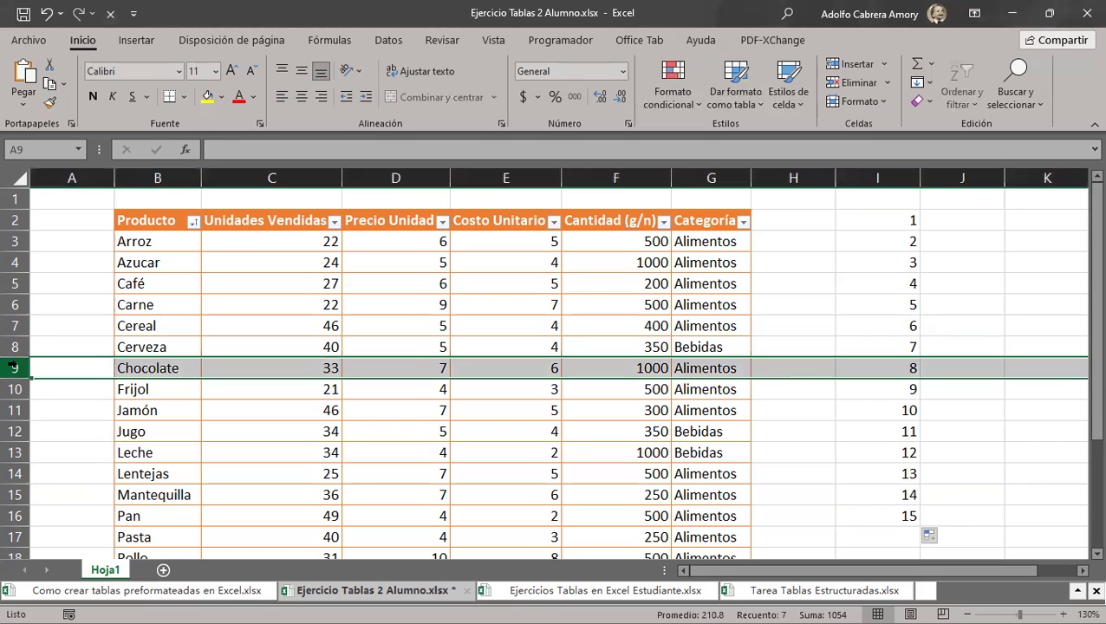
{"action": "right_click", "coordinate": [13, 367]}
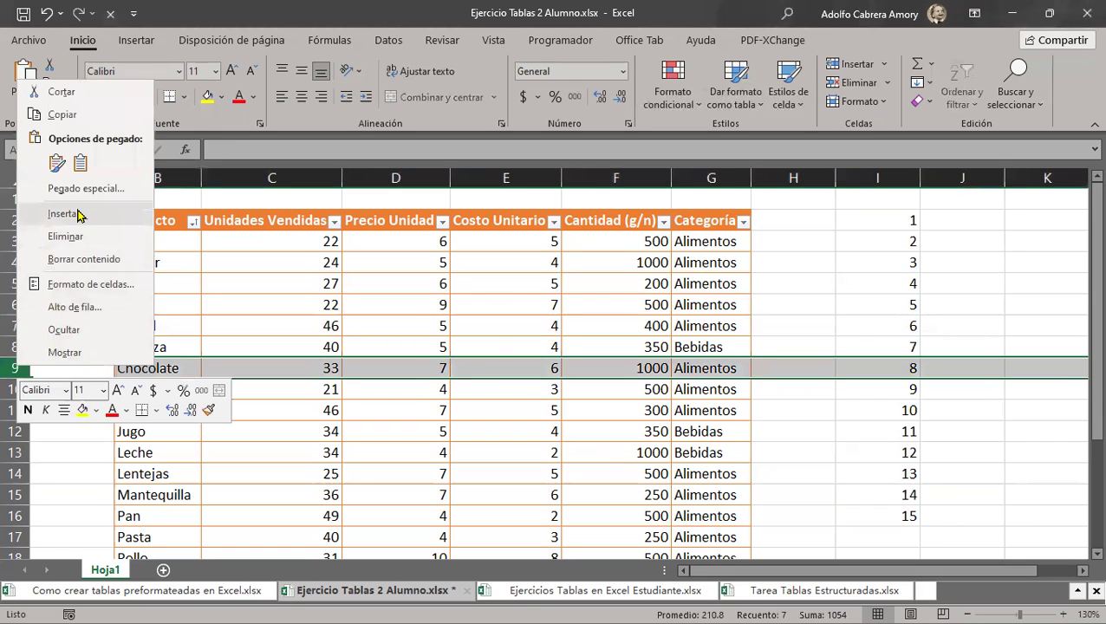
{"action": "key", "text": "Escape"}
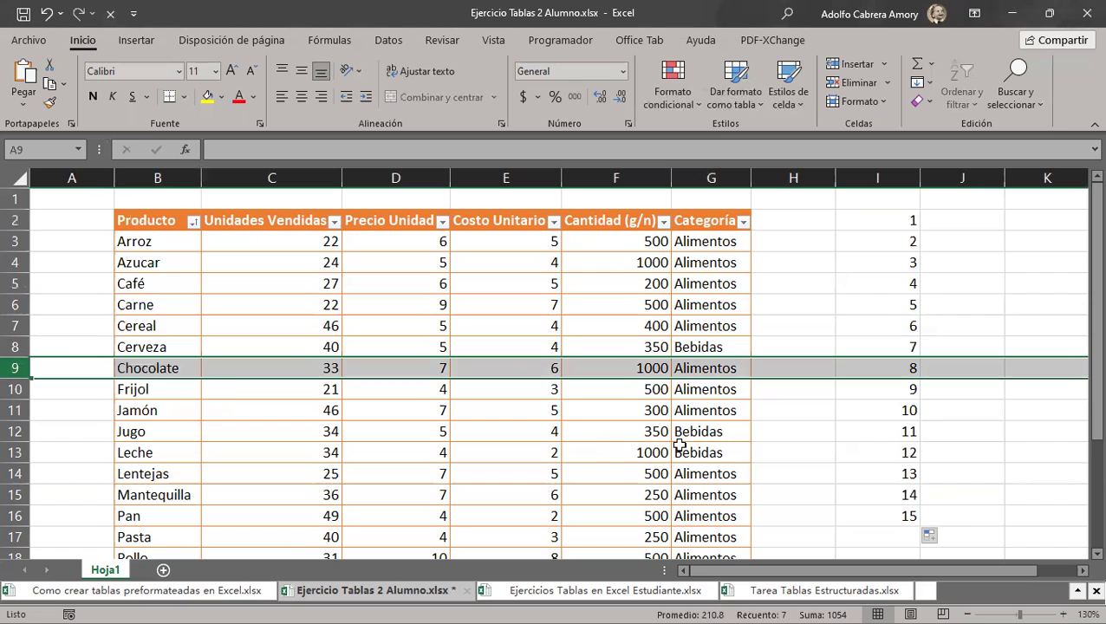
{"action": "left_click", "coordinate": [534, 409]}
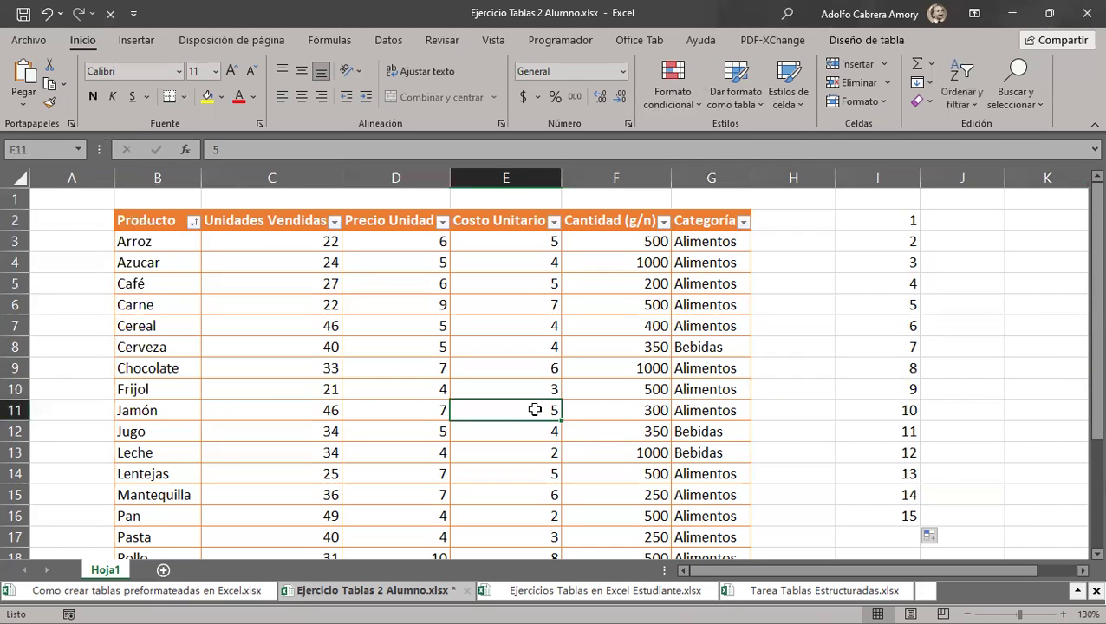
{"action": "left_click_drag", "start_coordinate": [906, 220], "coordinate": [900, 516]}
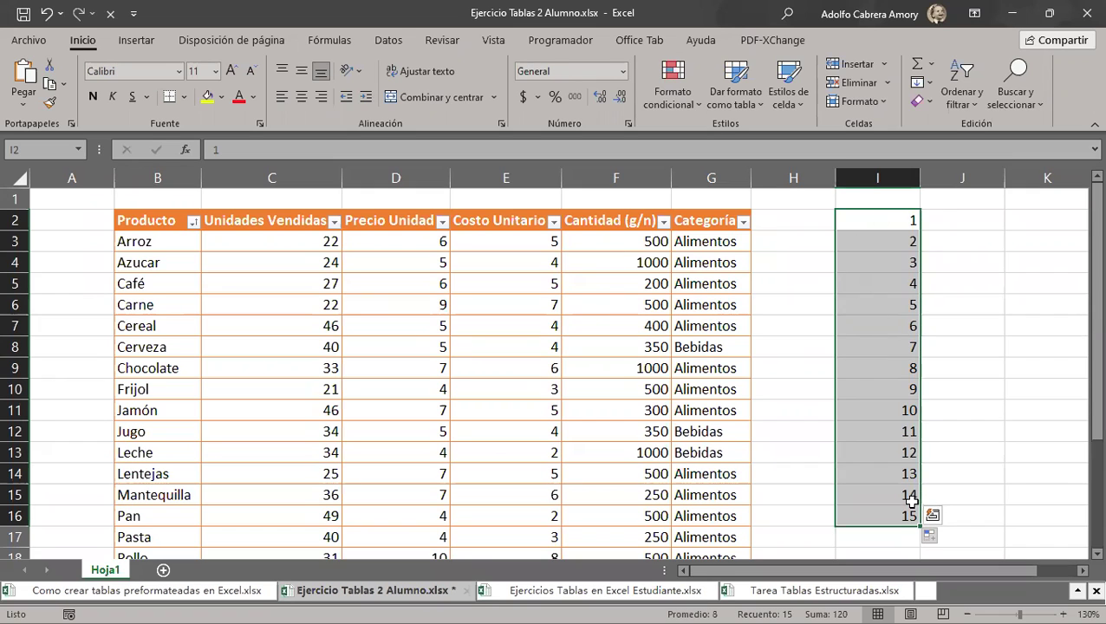
Insert a blank table row above Cerveza at row 8 and select B8:G8.
{"action": "left_click", "coordinate": [306, 348]}
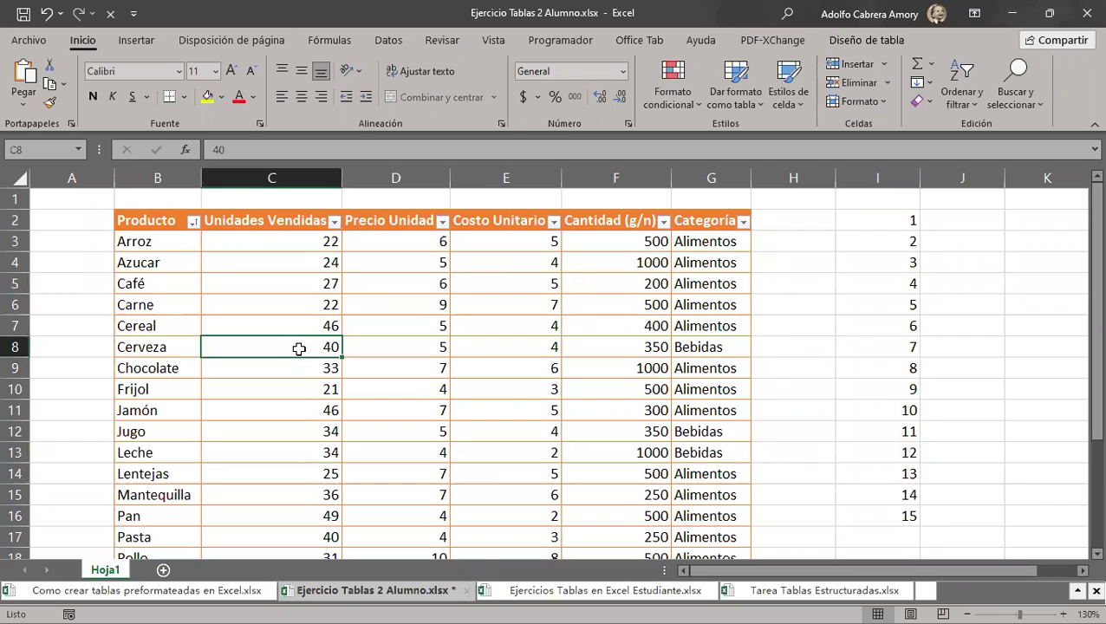
{"action": "right_click", "coordinate": [299, 348]}
{"action": "mouse_move", "coordinate": [348, 328]}
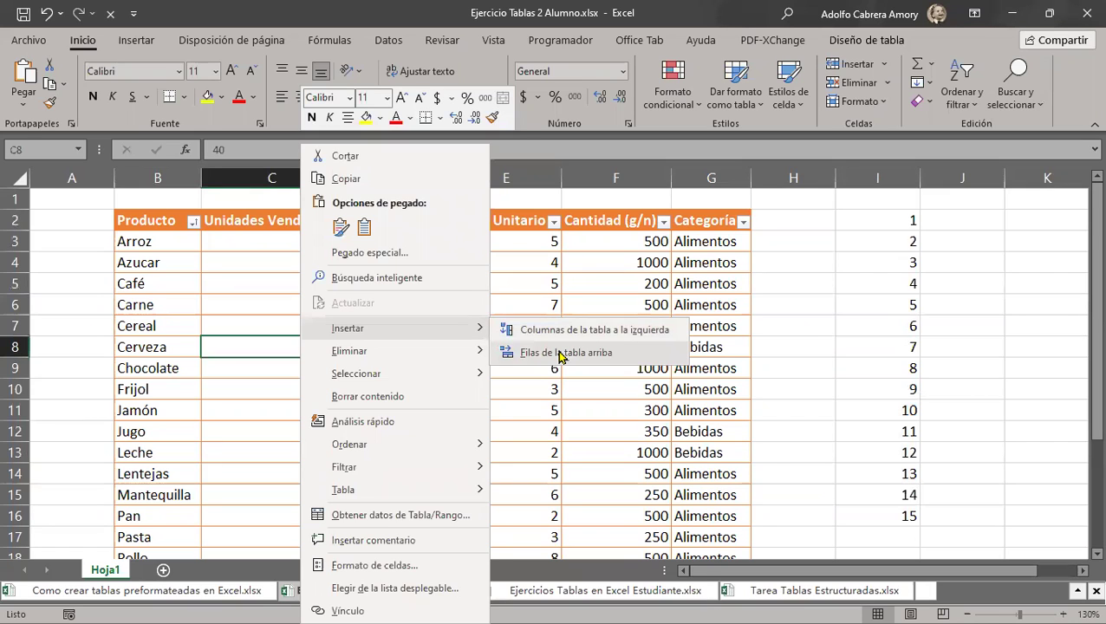
{"action": "left_click", "coordinate": [560, 353]}
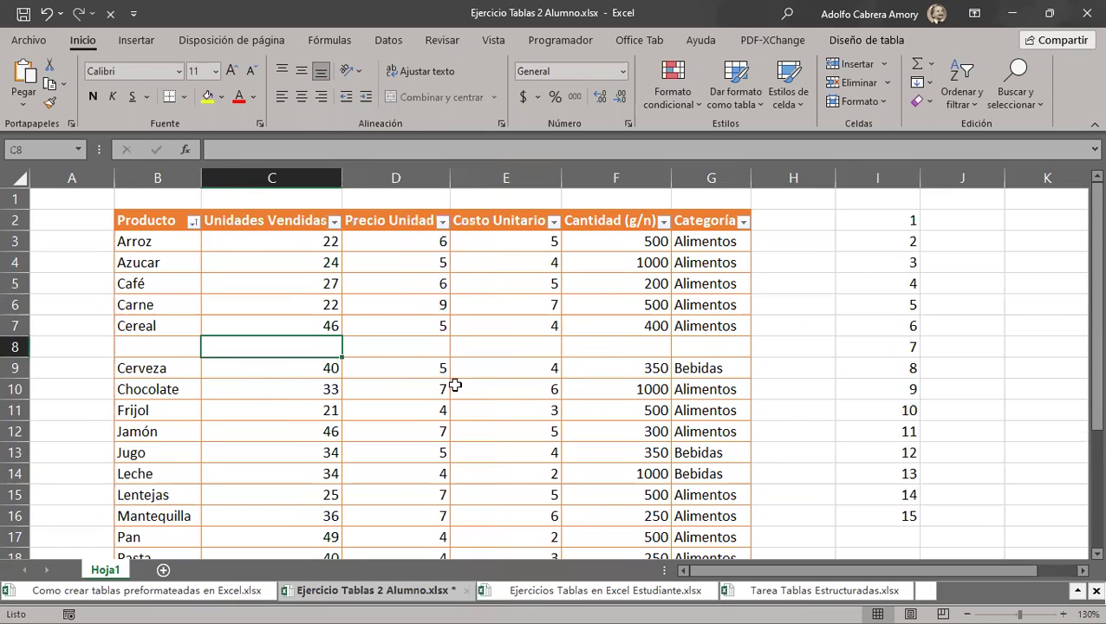
{"action": "left_click", "coordinate": [192, 347]}
{"action": "left_click_drag", "start_coordinate": [192, 347], "coordinate": [687, 352]}
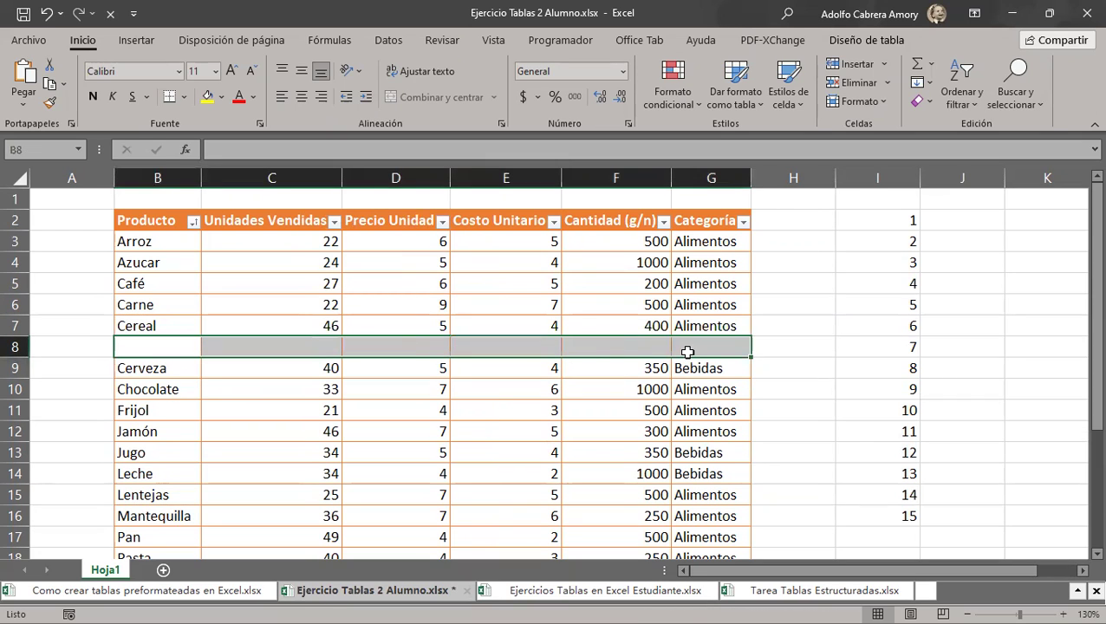
{"action": "left_click_drag", "start_coordinate": [864, 227], "coordinate": [864, 510]}
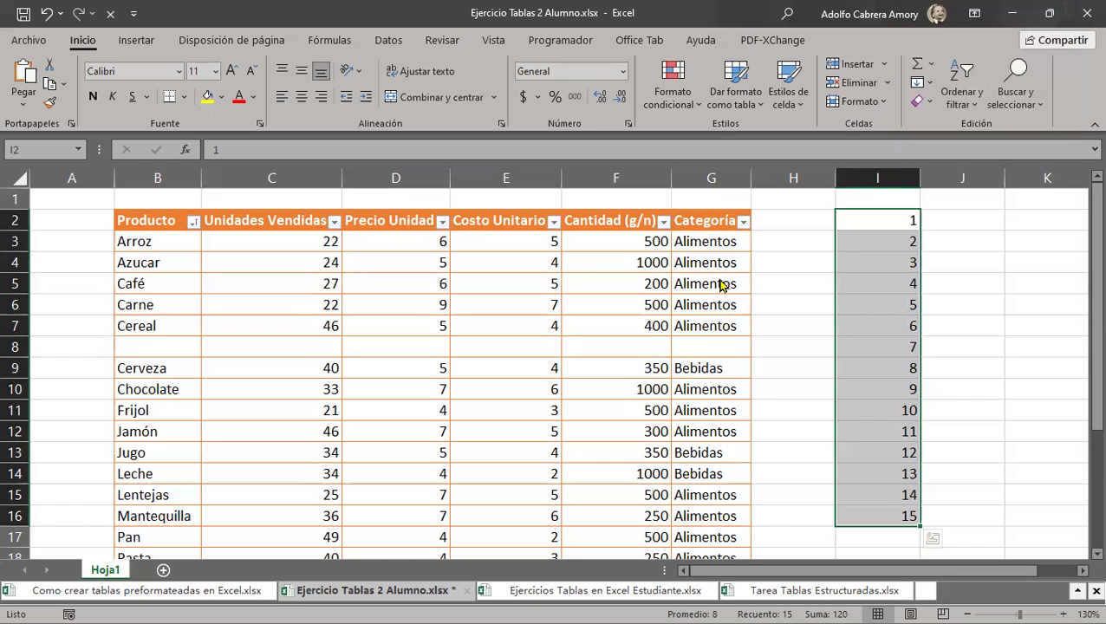
Insert five table rows above the Cerveza–Jugo rows, leaving blank rows 8 to 13.
{"action": "left_click_drag", "start_coordinate": [168, 365], "coordinate": [707, 458]}
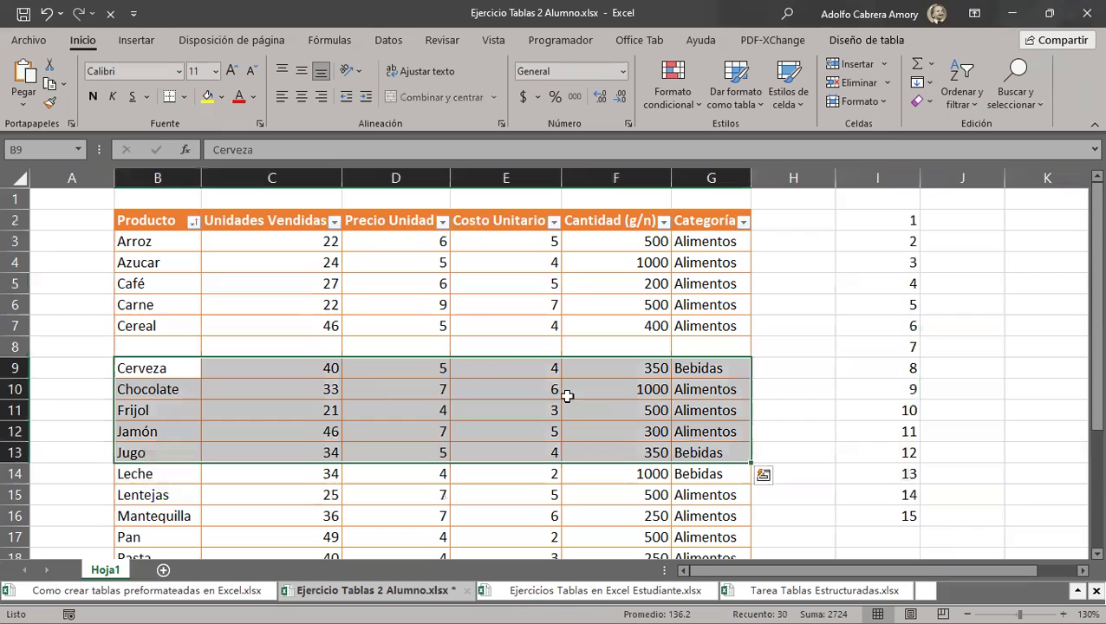
{"action": "right_click", "coordinate": [383, 390]}
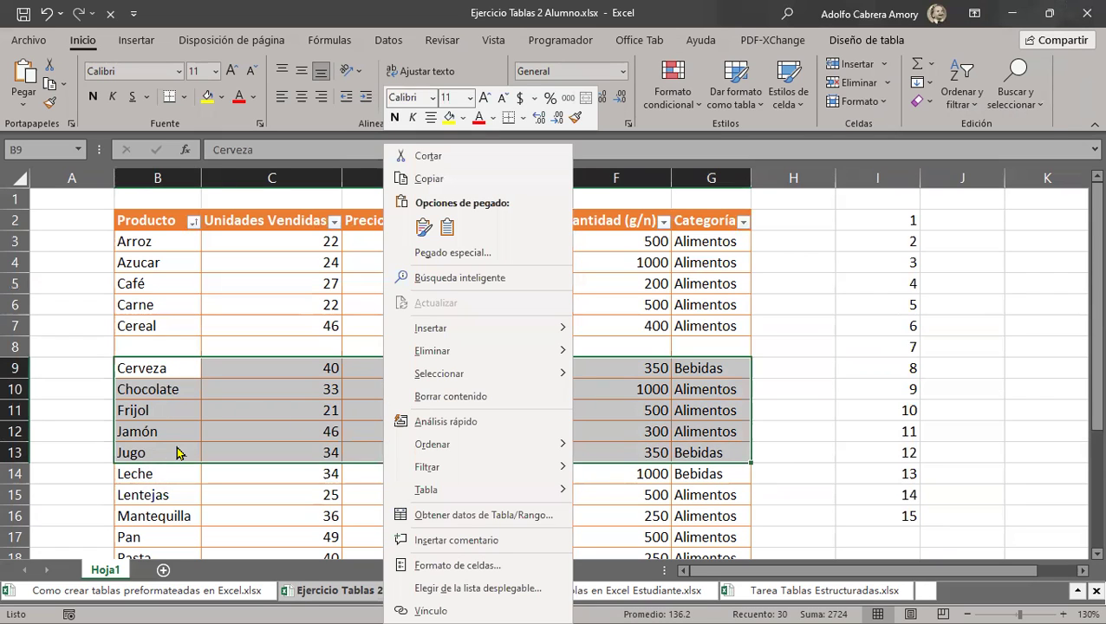
{"action": "mouse_move", "coordinate": [477, 327]}
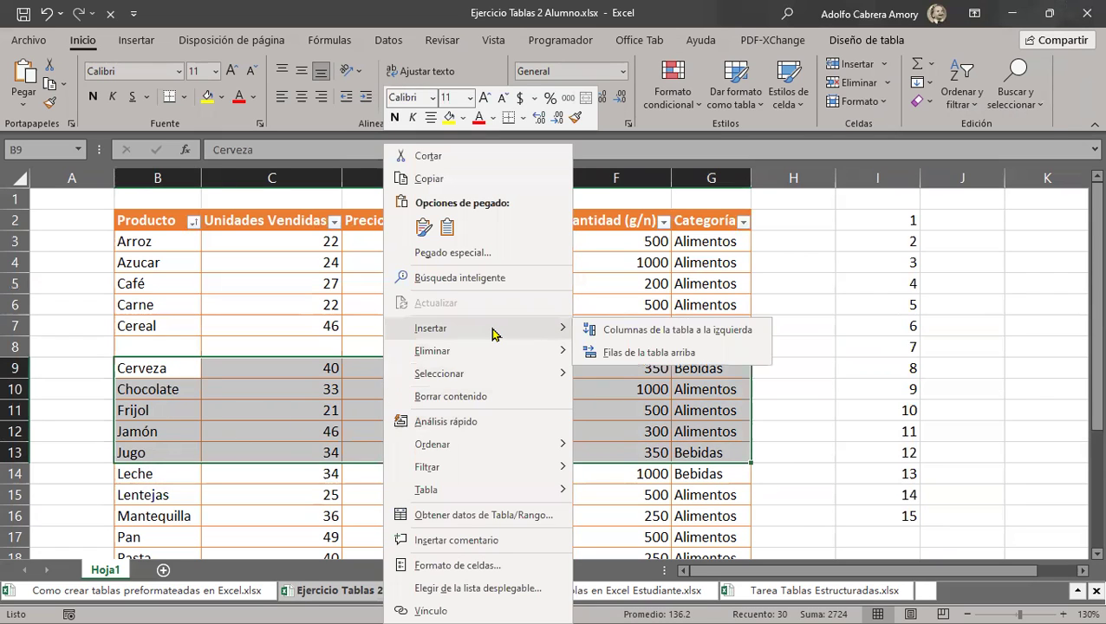
{"action": "left_click", "coordinate": [652, 355]}
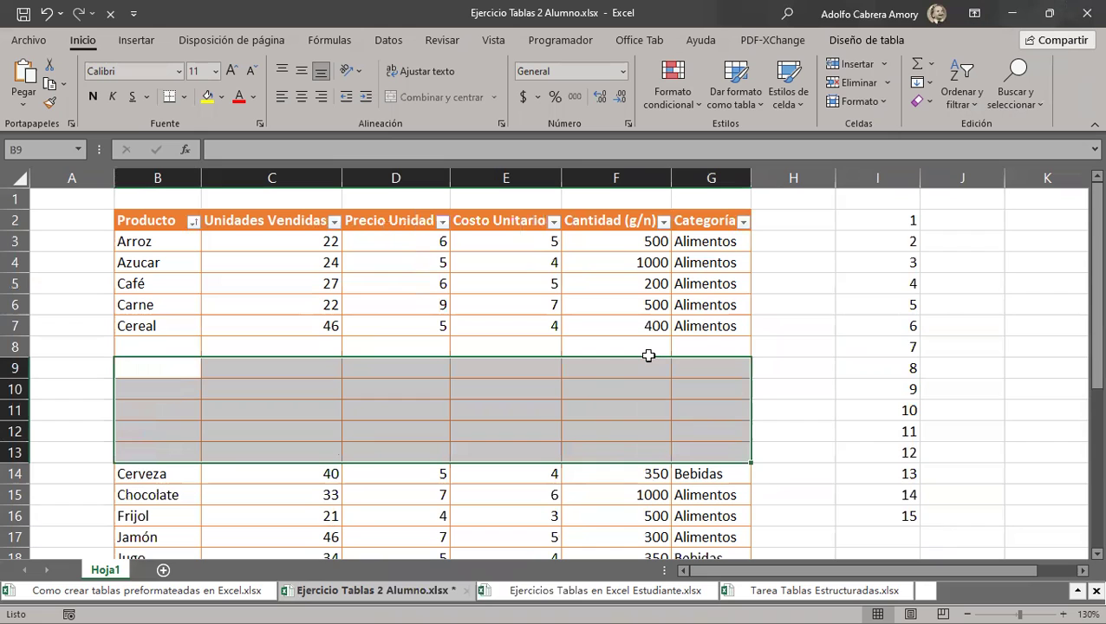
{"action": "left_click_drag", "start_coordinate": [185, 352], "coordinate": [694, 445]}
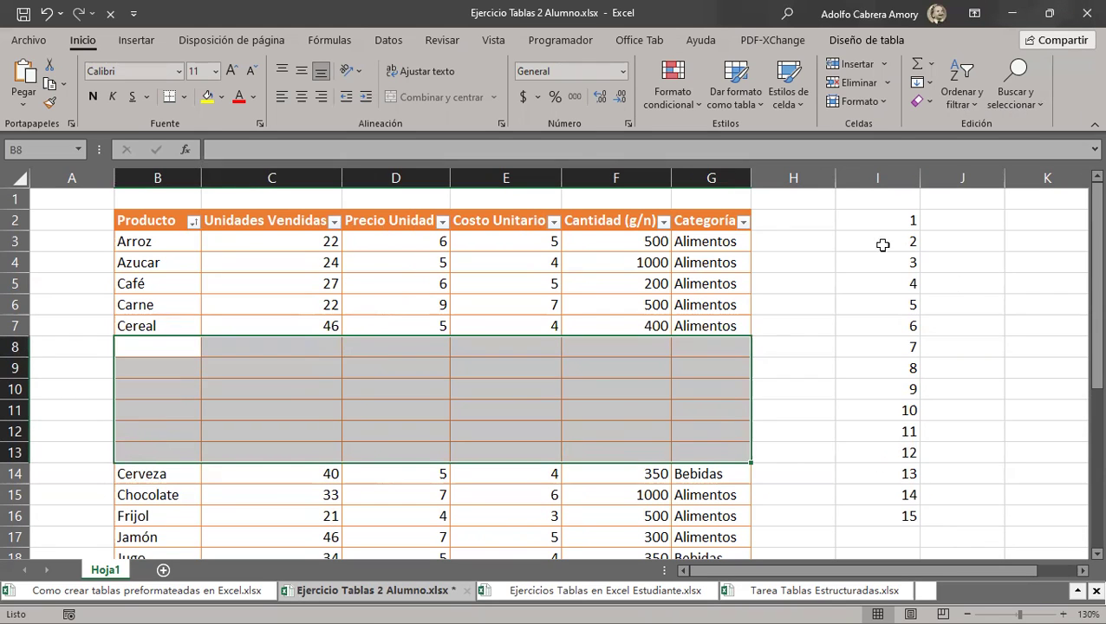
{"action": "left_click_drag", "start_coordinate": [871, 223], "coordinate": [901, 512]}
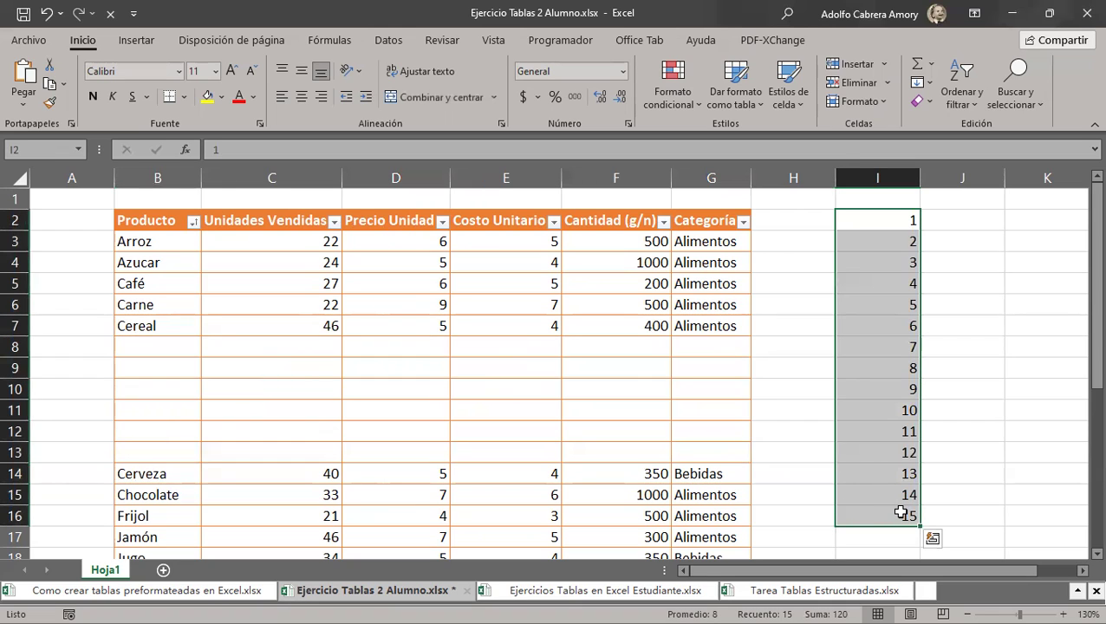
{"action": "left_click", "coordinate": [1082, 387]}
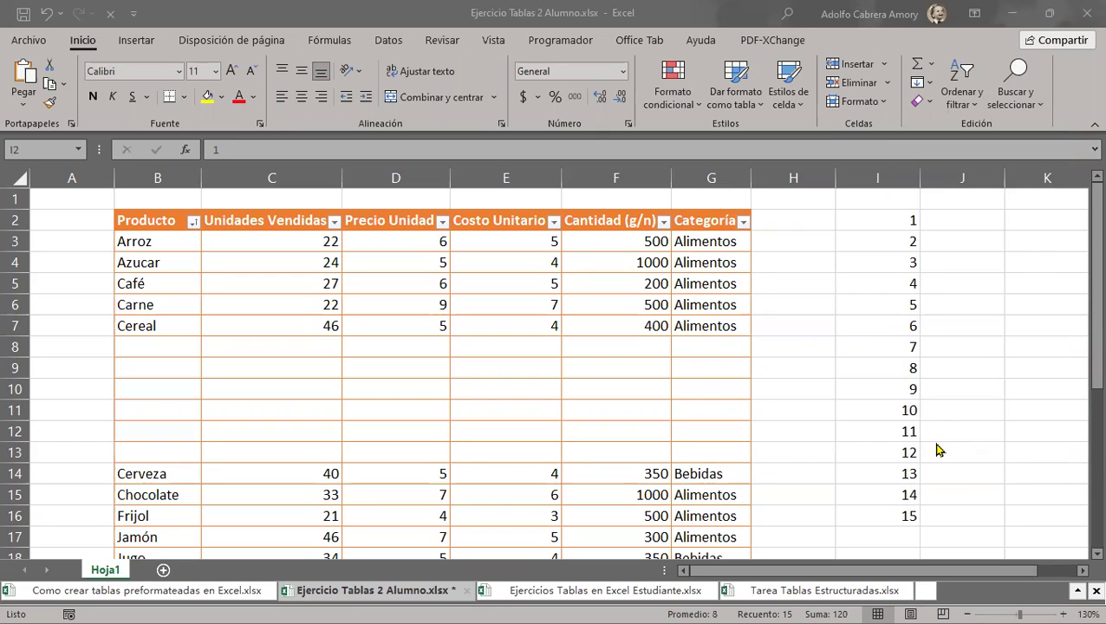
Undo three times to remove the blank rows, putting Cerveza back in row 8.
{"action": "left_click", "coordinate": [48, 20]}
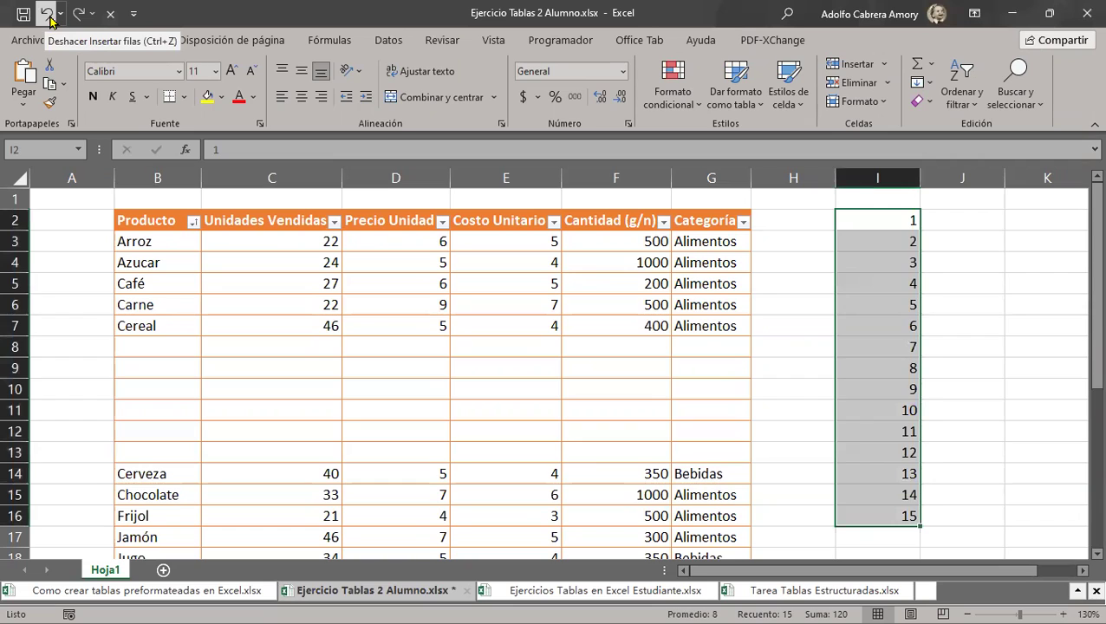
{"action": "left_click", "coordinate": [48, 15]}
{"action": "left_click", "coordinate": [48, 14]}
{"action": "left_click", "coordinate": [48, 14]}
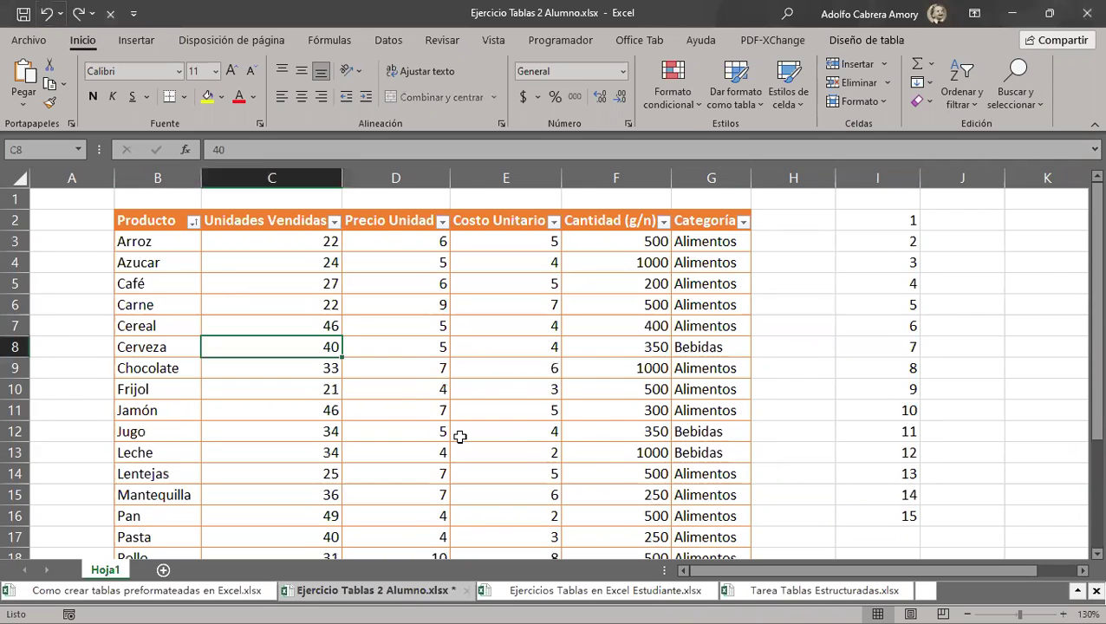
{"action": "left_click", "coordinate": [574, 345]}
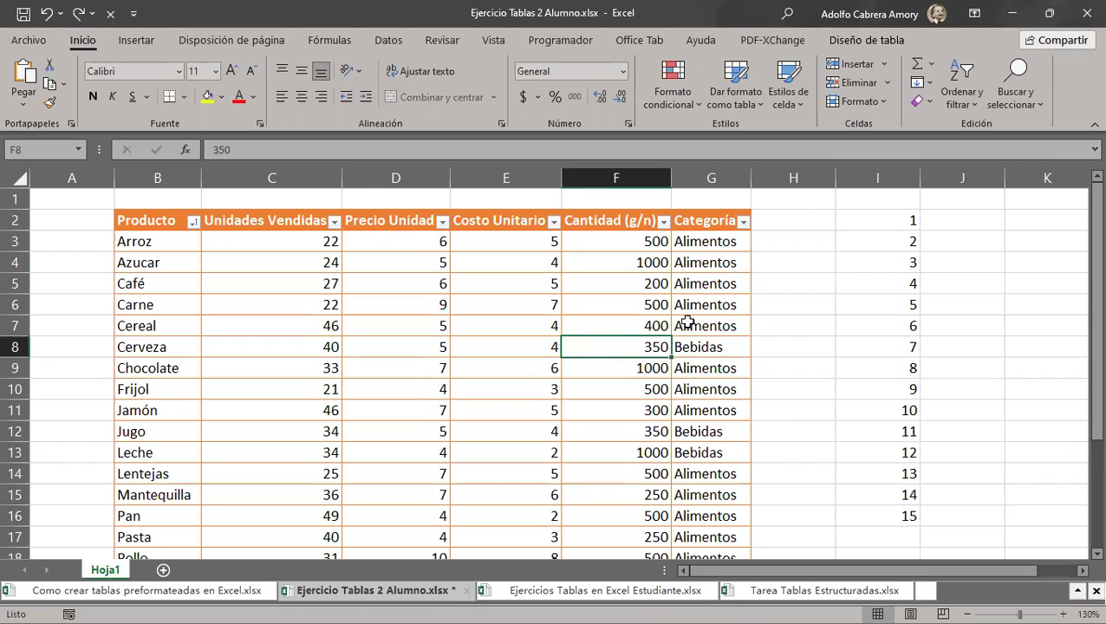
Show the Diseño de tabla tab, scroll to Total row 22 and zoom to 170%.
{"action": "left_click", "coordinate": [879, 40]}
{"action": "key", "text": "Up"}
{"action": "key", "text": "Up"}
{"action": "scroll", "coordinate": [549, 407], "scroll_direction": "down", "scroll_amount": 4}
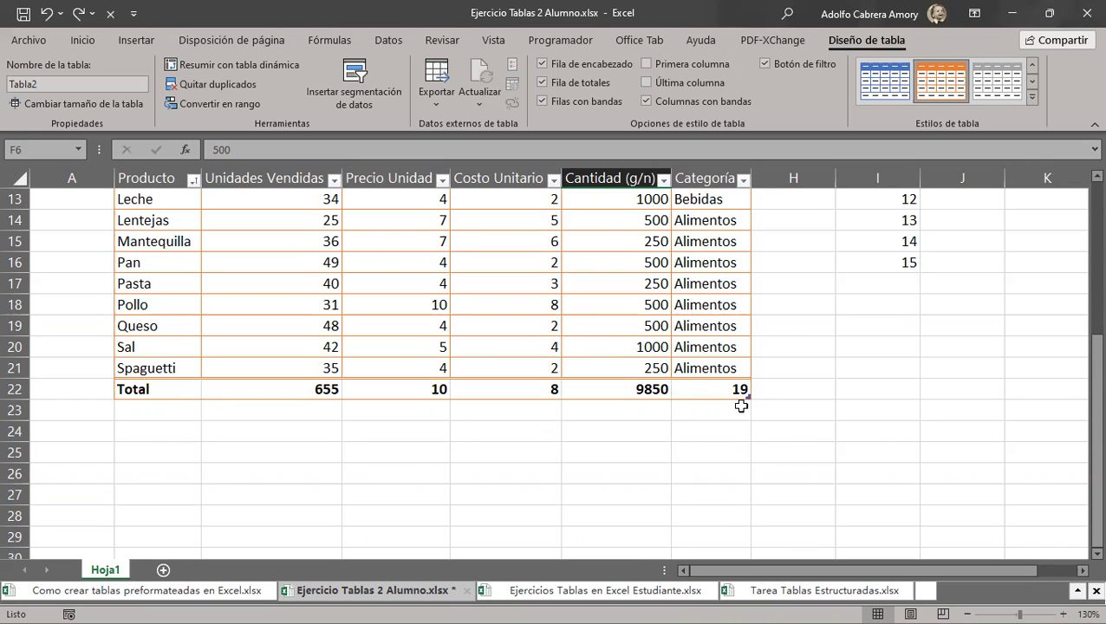
{"action": "left_click", "coordinate": [1071, 614]}
{"action": "left_click", "coordinate": [1063, 614]}
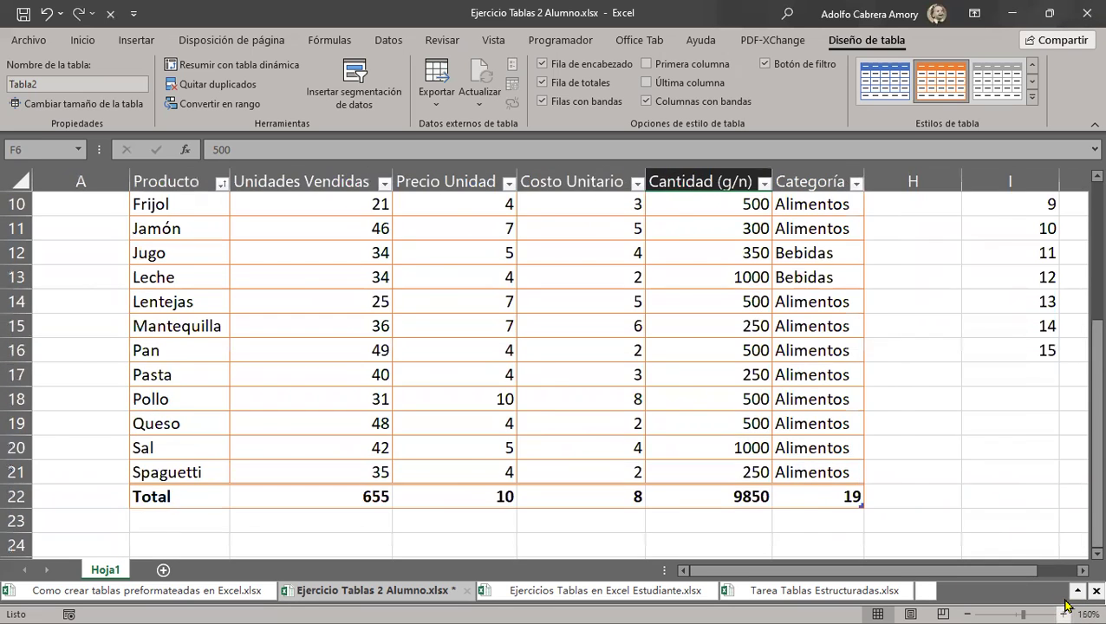
{"action": "left_click", "coordinate": [1063, 613]}
{"action": "left_click", "coordinate": [1063, 614]}
{"action": "scroll", "coordinate": [947, 539], "scroll_direction": "down", "scroll_amount": 3}
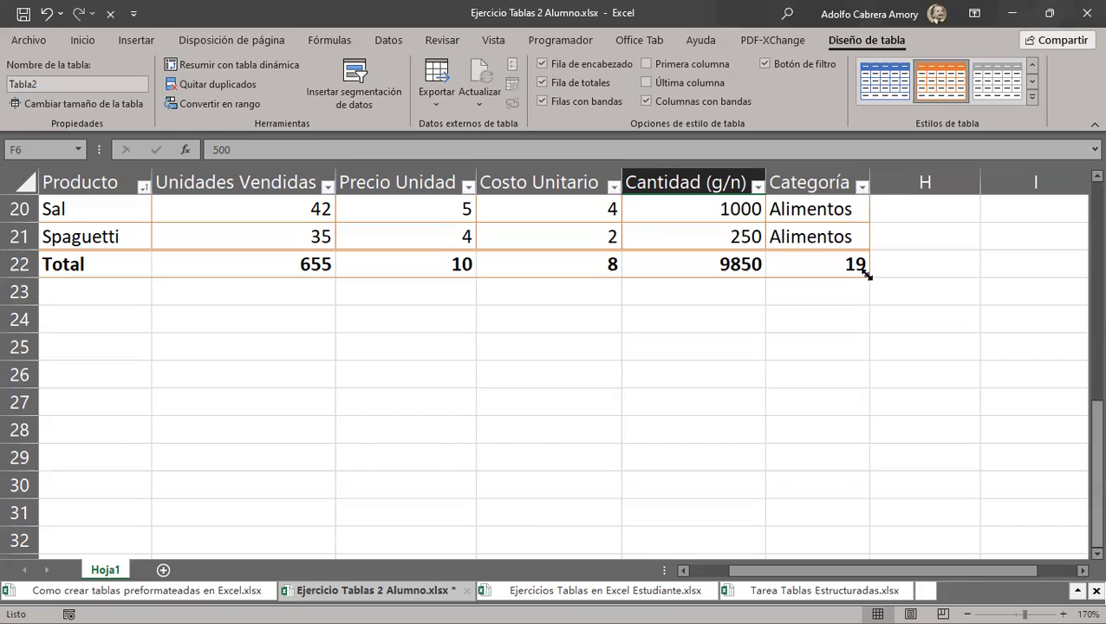
Extend Tabla2 down to row 29, adding eight empty rows and pushing Total to row 30.
{"action": "left_click_drag", "start_coordinate": [866, 274], "coordinate": [846, 512]}
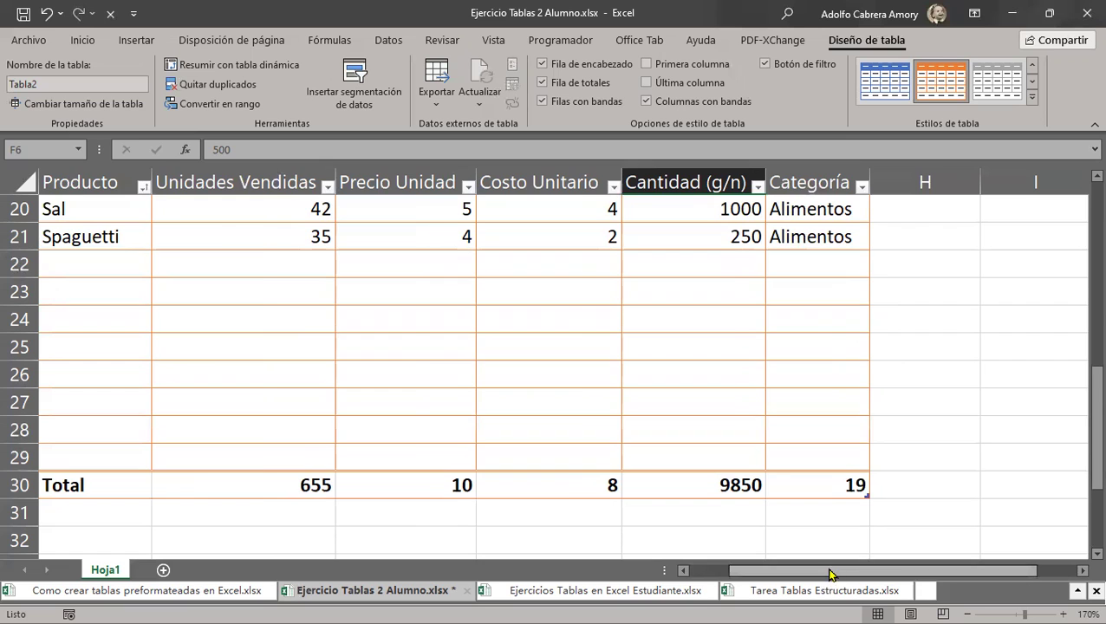
{"action": "left_click_drag", "start_coordinate": [830, 572], "coordinate": [826, 571]}
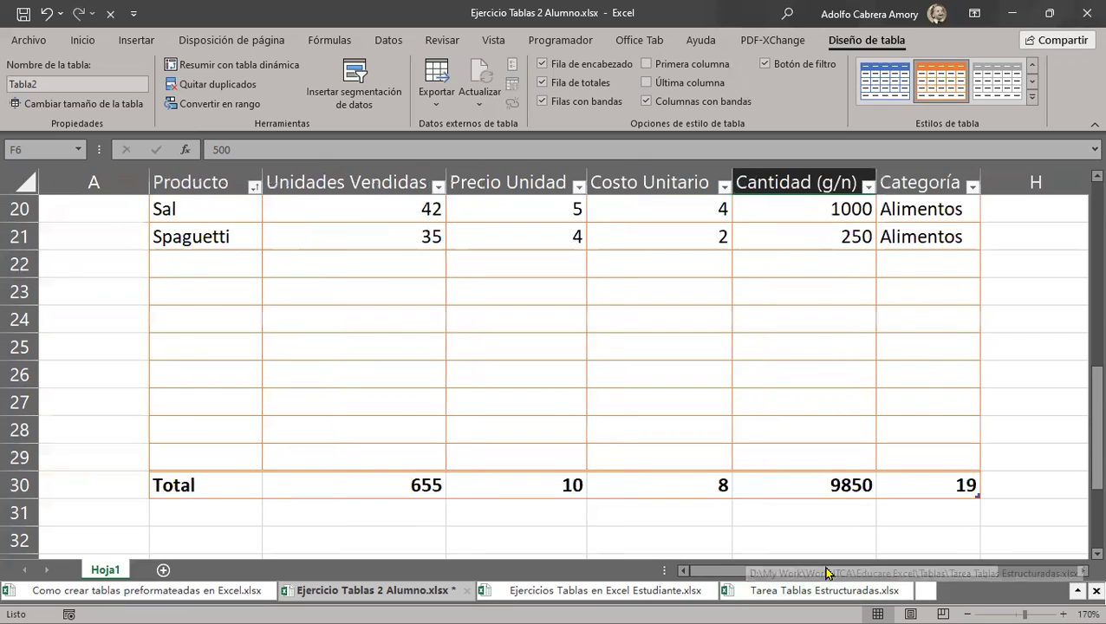
{"action": "scroll", "coordinate": [245, 418], "scroll_direction": "up", "scroll_amount": 3}
{"action": "scroll", "coordinate": [245, 418], "scroll_direction": "down", "scroll_amount": 2}
Select the new empty rows 22–29, then the Total row B30:G30.
{"action": "mouse_move", "coordinate": [198, 353]}
{"action": "left_mouse_down"}
{"action": "mouse_move", "coordinate": [896, 361]}
{"action": "mouse_move", "coordinate": [913, 485]}
{"action": "left_mouse_up"}
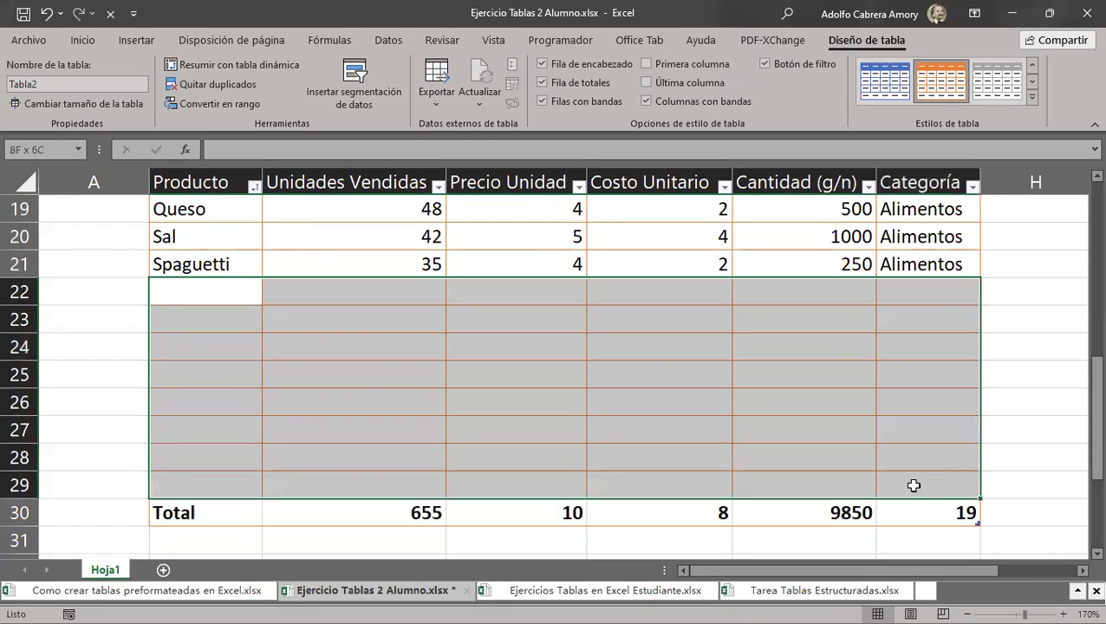
{"action": "left_click", "coordinate": [182, 510]}
{"action": "left_click_drag", "start_coordinate": [441, 505], "coordinate": [936, 518]}
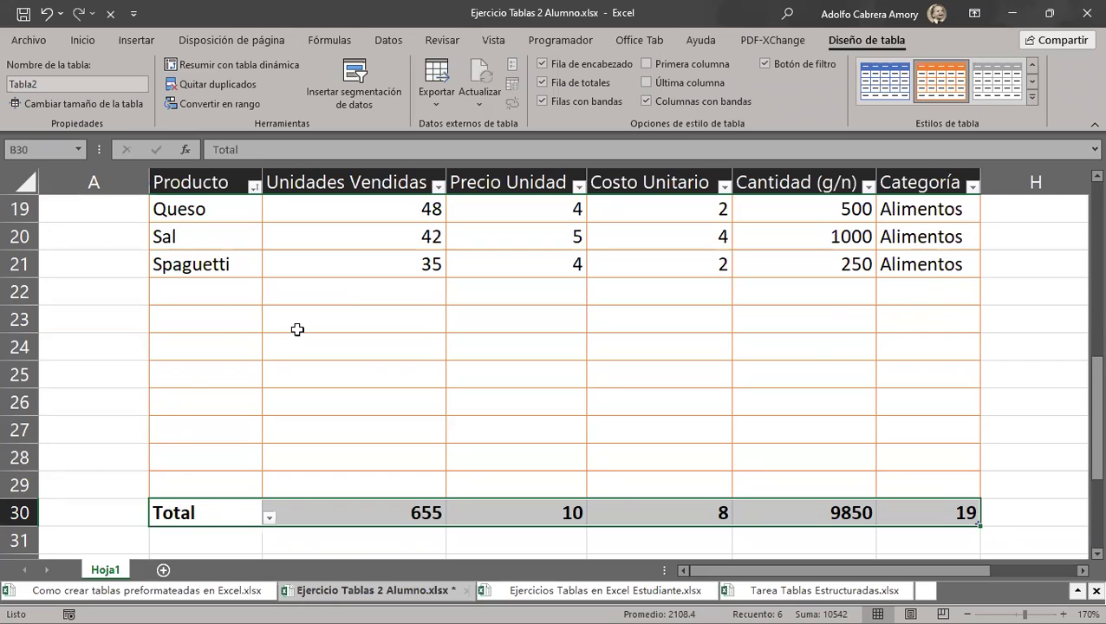
Type the product name 'Pollo rostizado' into cell B22.
{"action": "scroll", "coordinate": [297, 325], "scroll_direction": "up", "scroll_amount": 1}
{"action": "scroll", "coordinate": [297, 326], "scroll_direction": "up", "scroll_amount": 1}
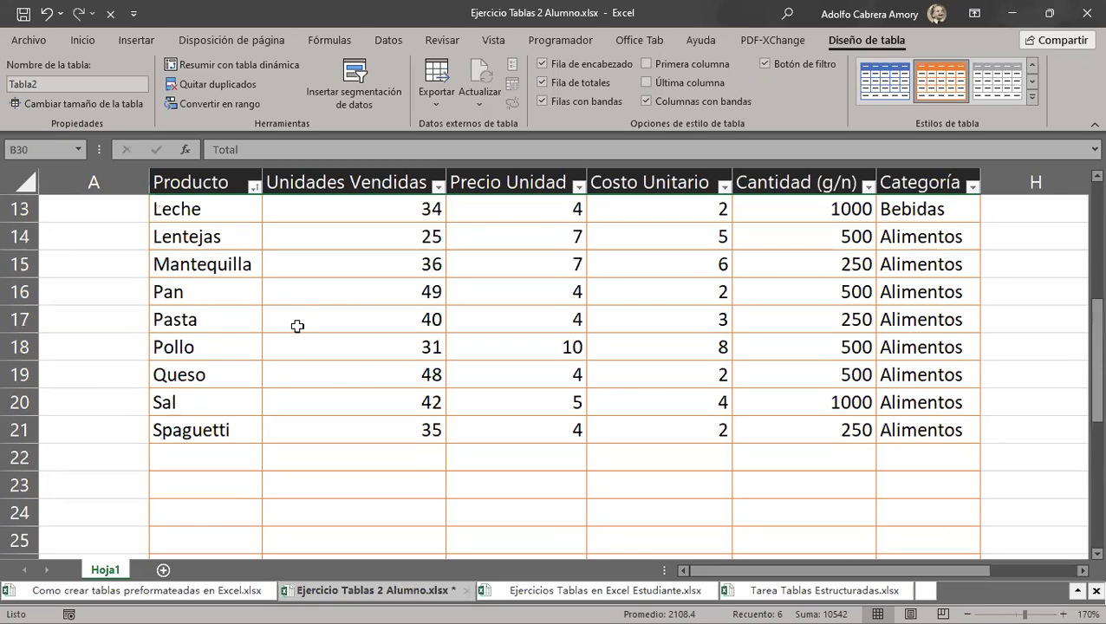
{"action": "scroll", "coordinate": [298, 326], "scroll_direction": "down", "scroll_amount": 1}
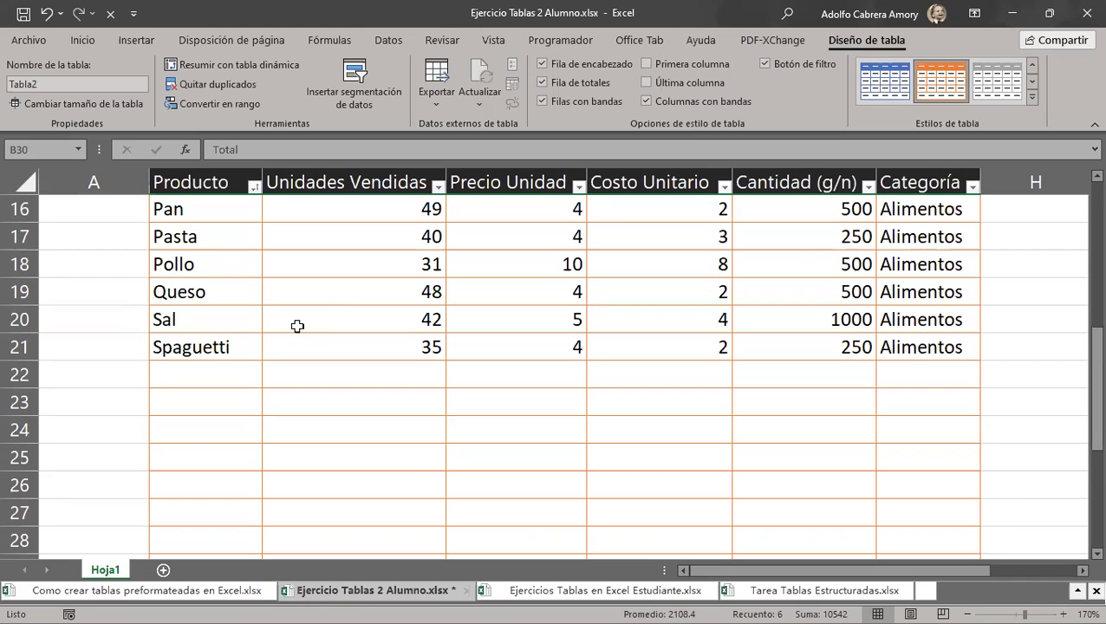
{"action": "left_click", "coordinate": [163, 381]}
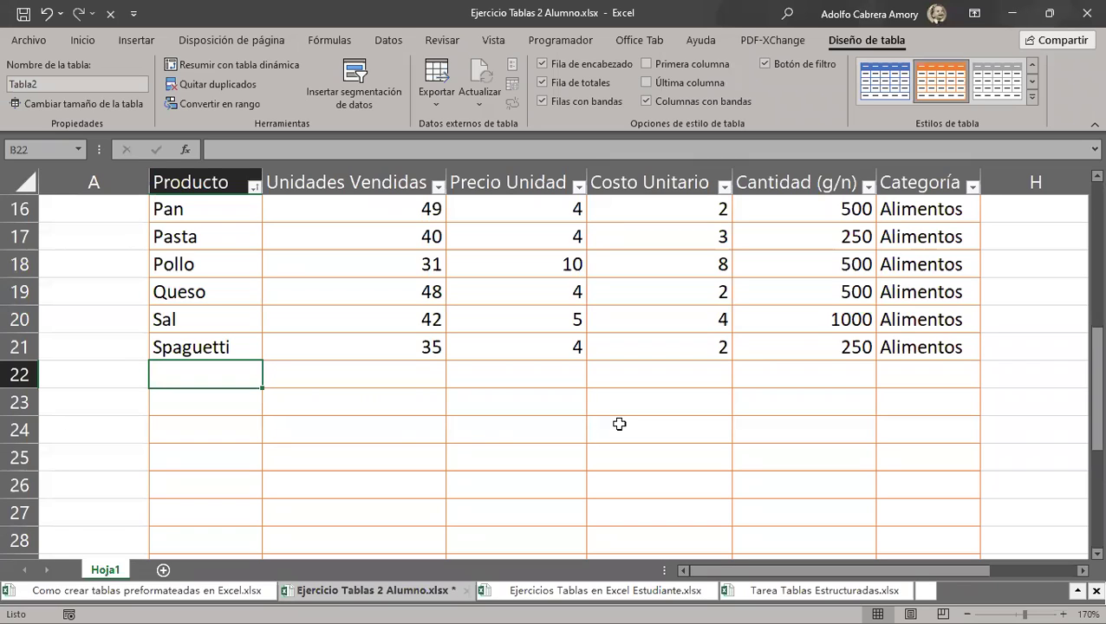
{"action": "type", "text": "Pollo rostizado"}
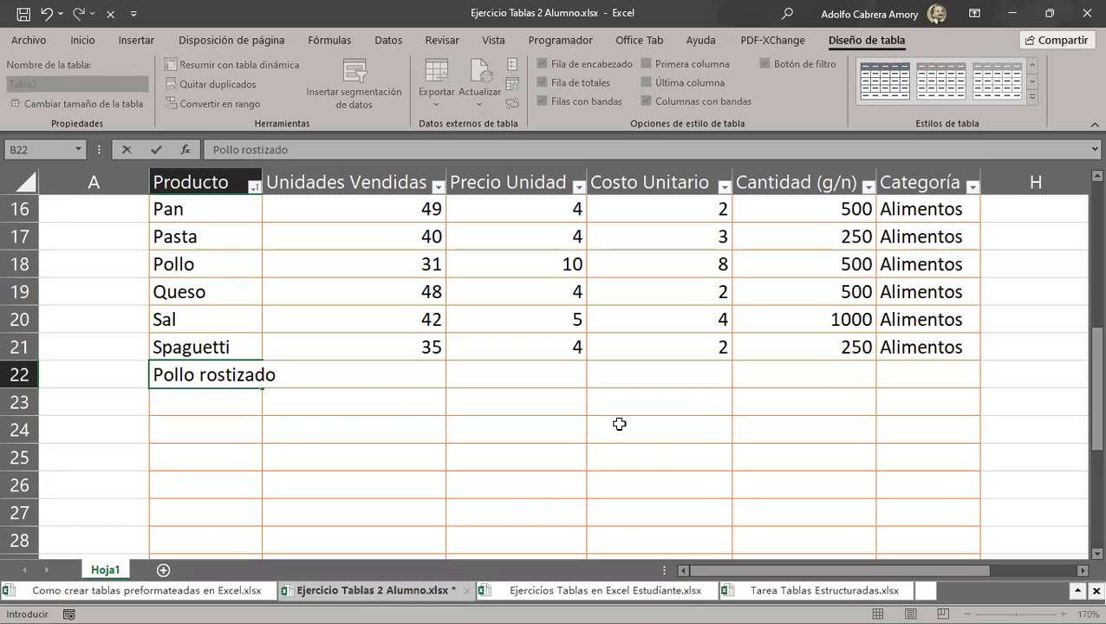
Confirm Pollo rostizado and enter 10 units sold and unit price 5 in row 22.
{"action": "scroll", "coordinate": [812, 387], "scroll_direction": "down", "scroll_amount": 2}
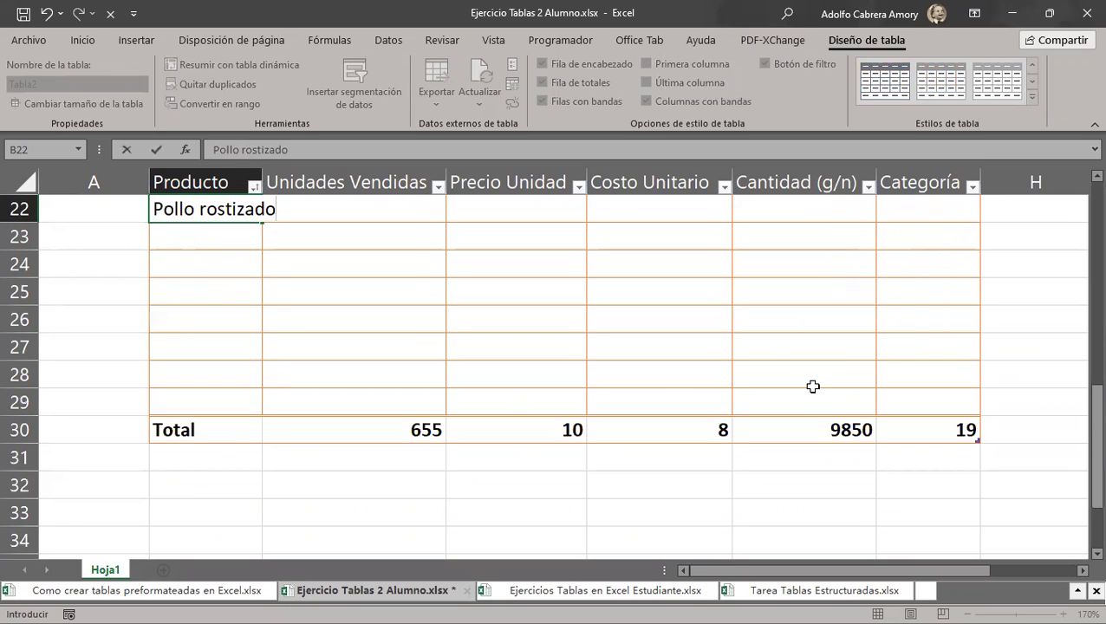
{"action": "scroll", "coordinate": [812, 387], "scroll_direction": "up", "scroll_amount": 1}
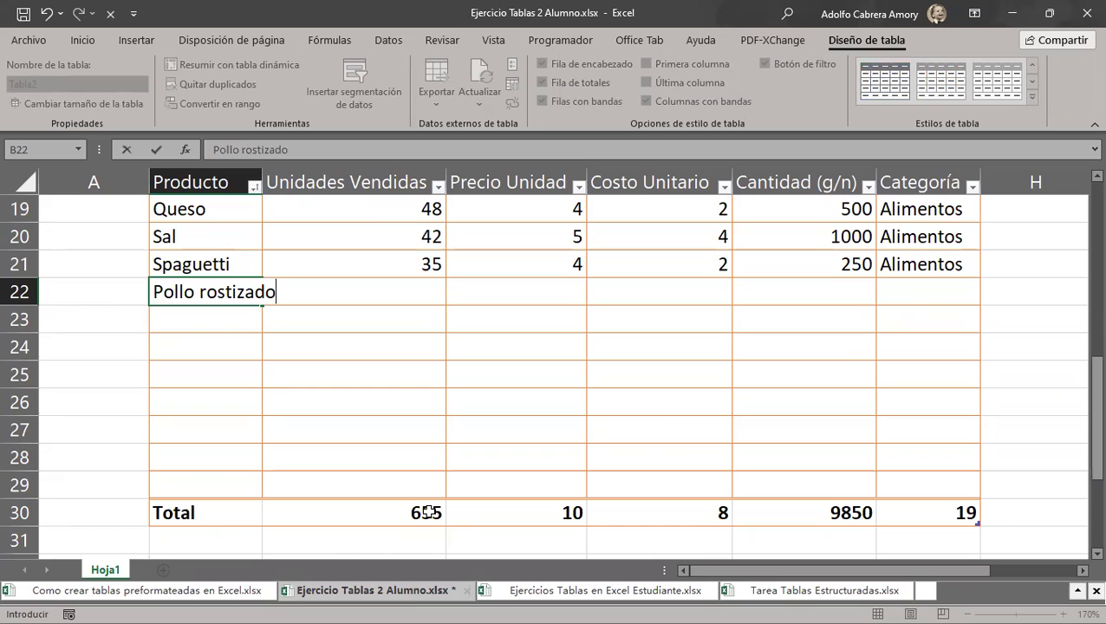
{"action": "key", "text": "Tab"}
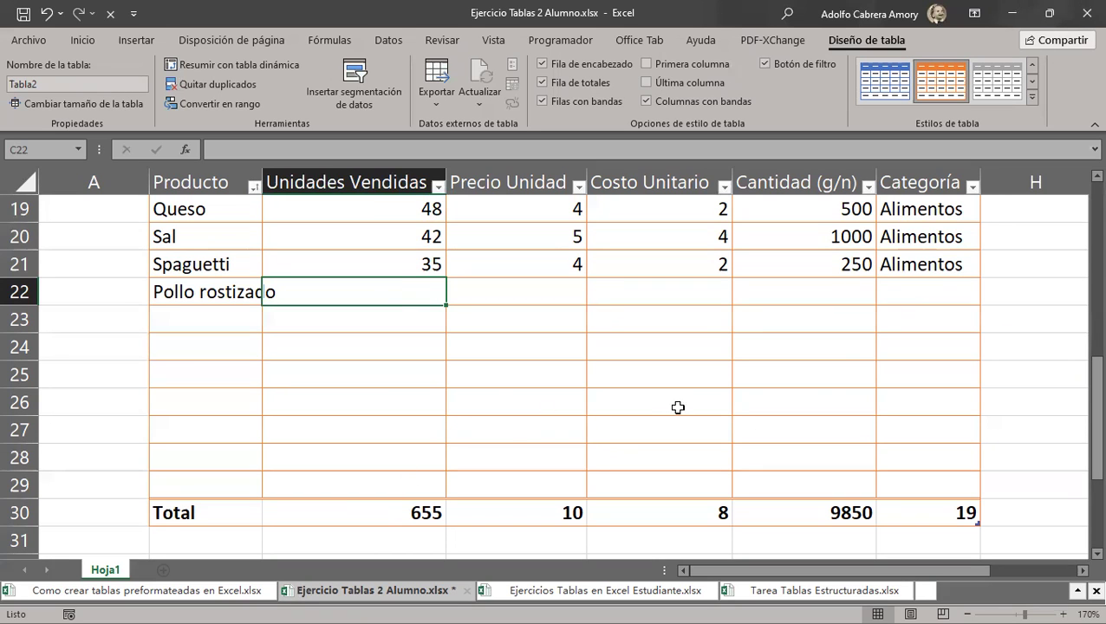
{"action": "type", "text": "10"}
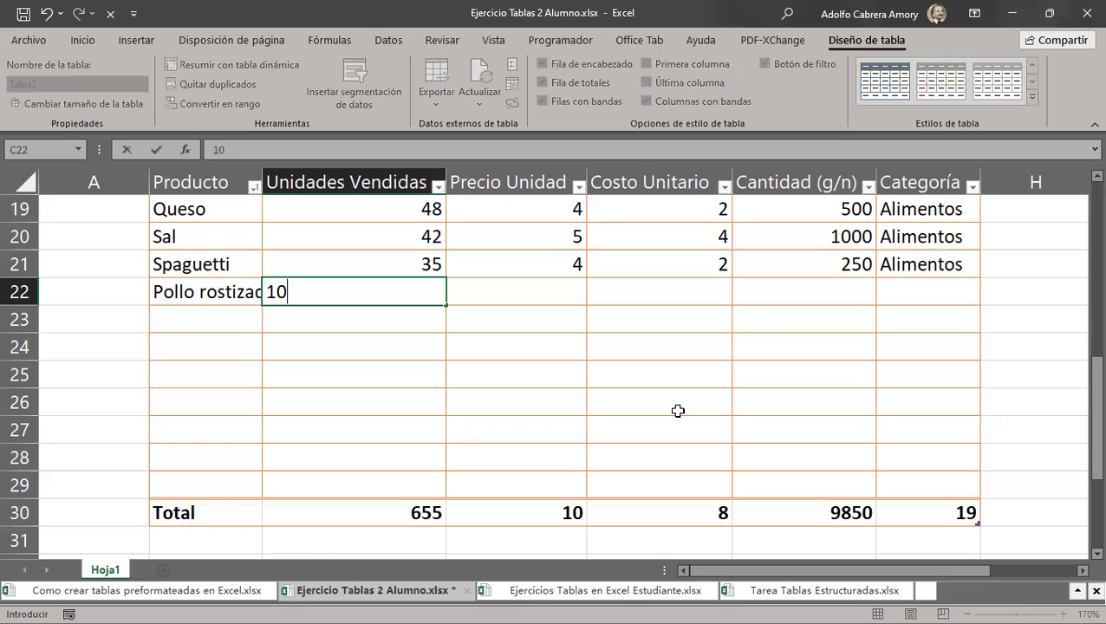
{"action": "key", "text": "Tab"}
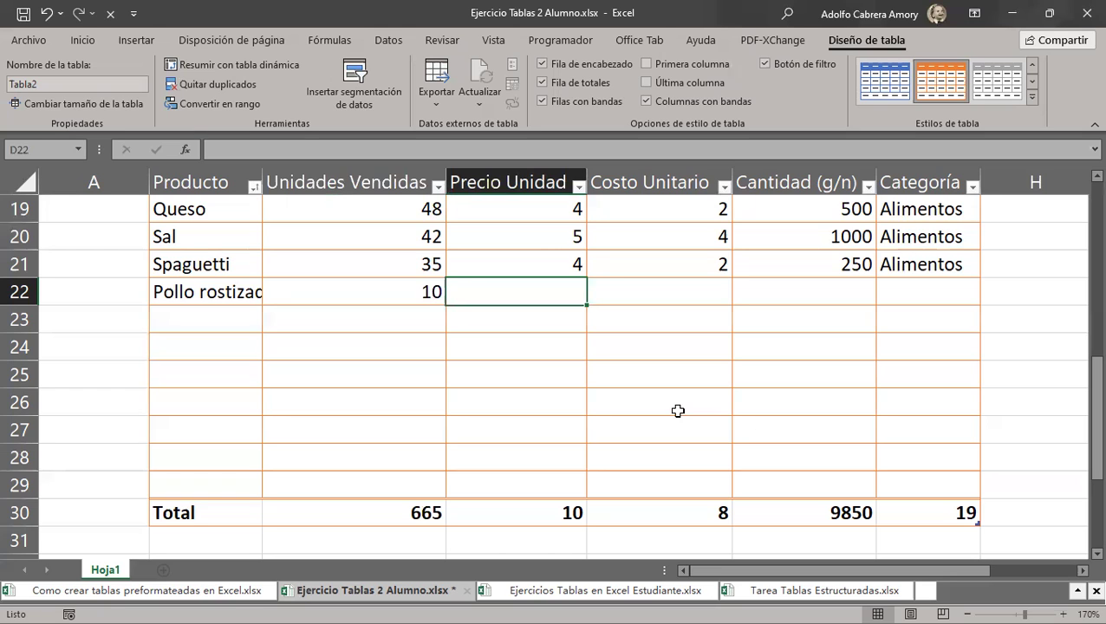
{"action": "type", "text": "5"}
{"action": "key", "text": "Tab"}
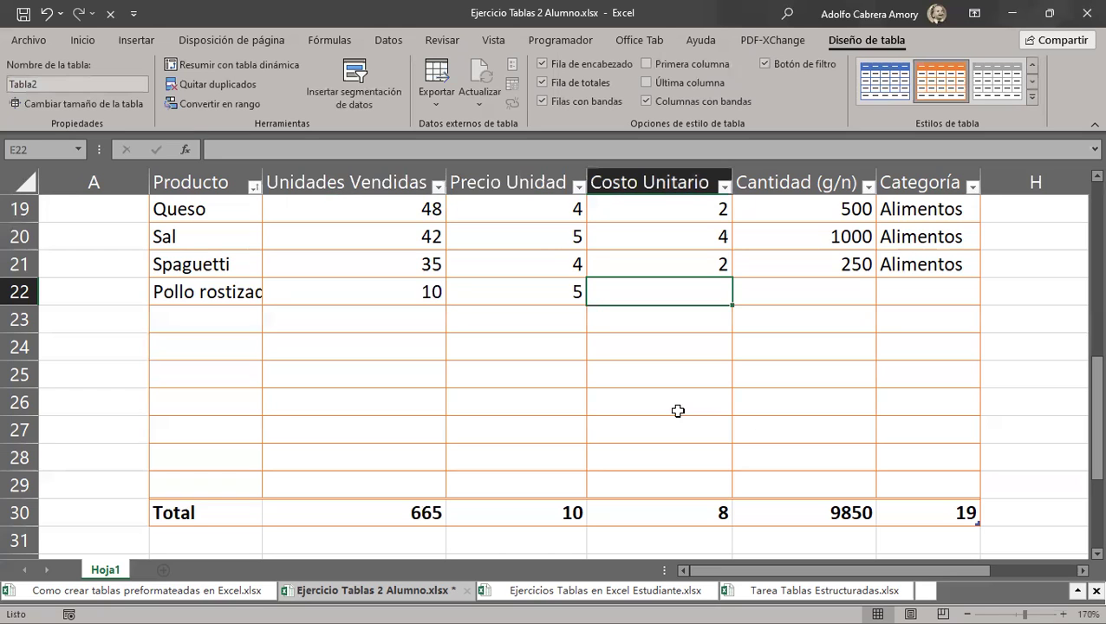
Enter unit cost 4, quantity 1000 and category Alimentos to finish row 22.
{"action": "type", "text": "4"}
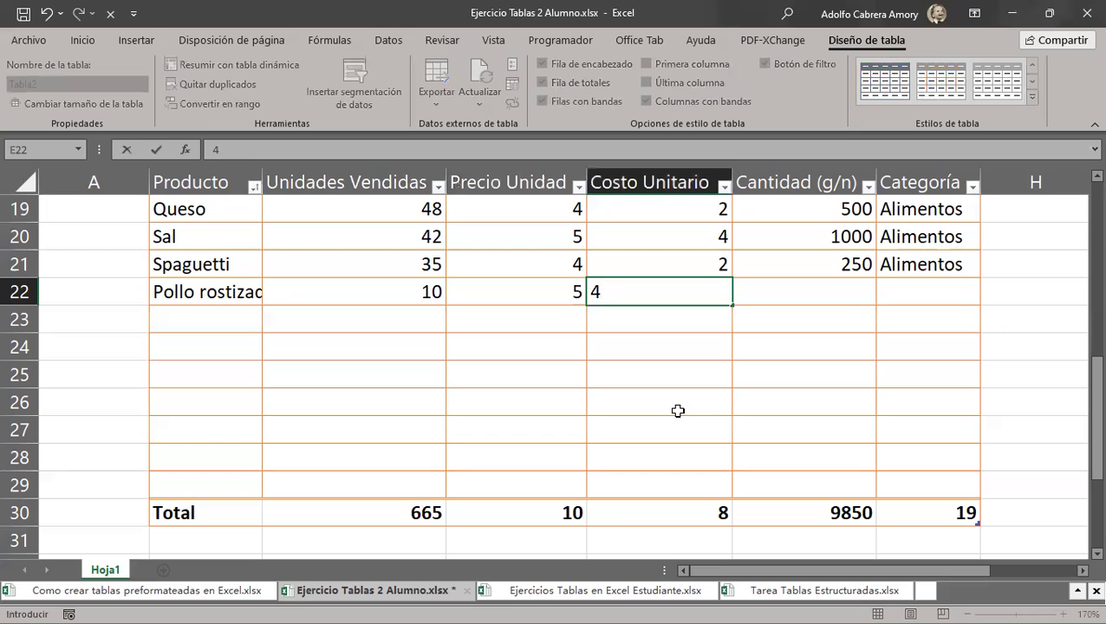
{"action": "key", "text": "Tab"}
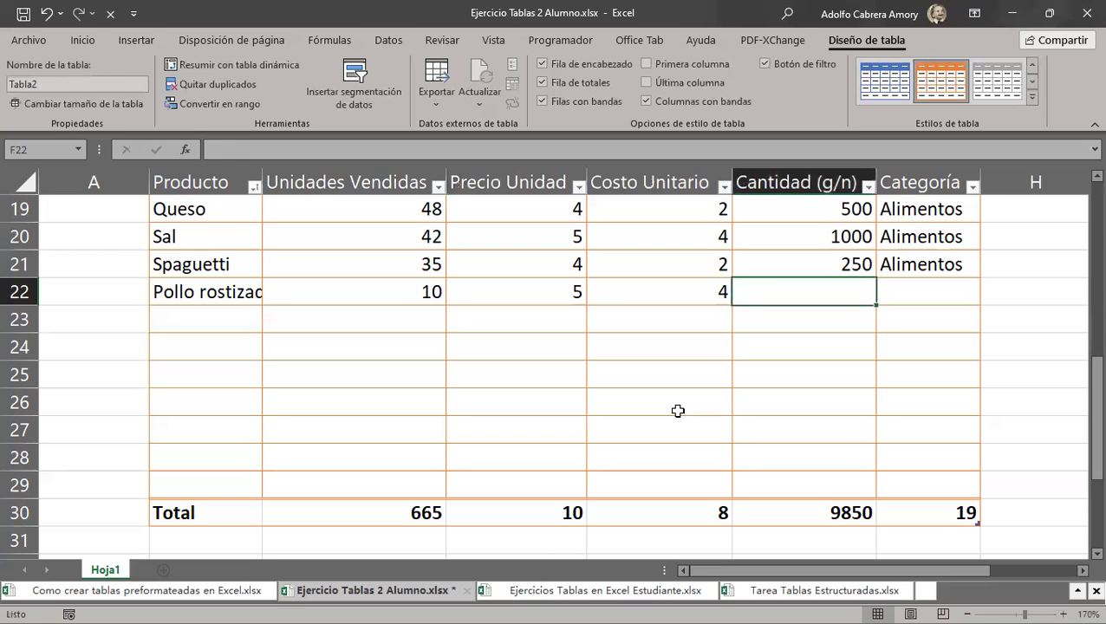
{"action": "type", "text": "1000"}
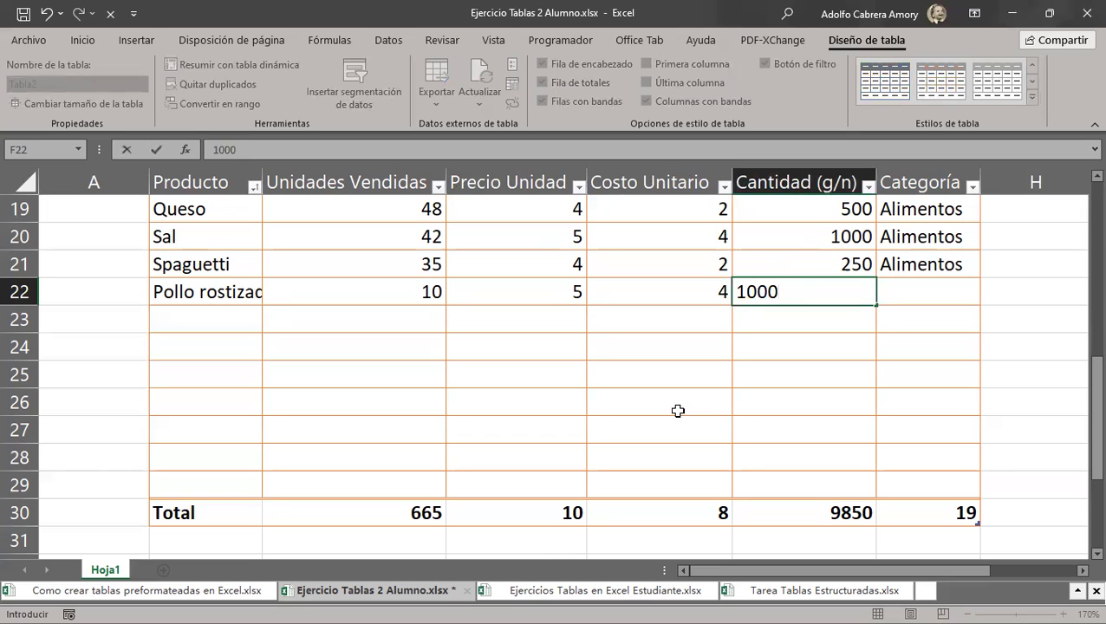
{"action": "key", "text": "Tab"}
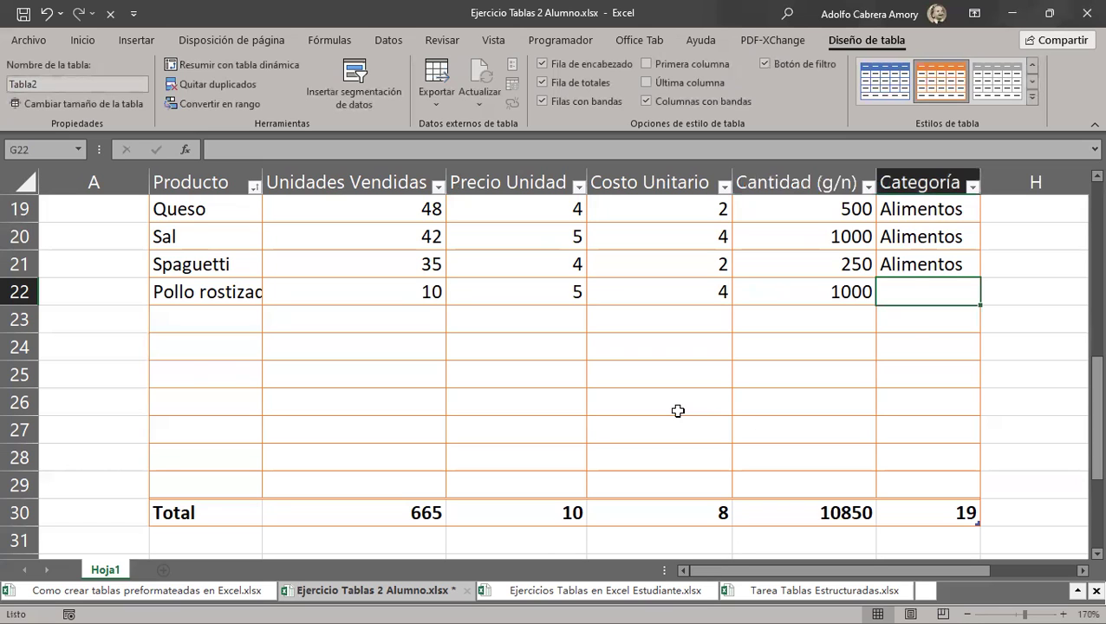
{"action": "scroll", "coordinate": [822, 433], "scroll_direction": "up", "scroll_amount": 3}
{"action": "scroll", "coordinate": [823, 433], "scroll_direction": "down", "scroll_amount": 2}
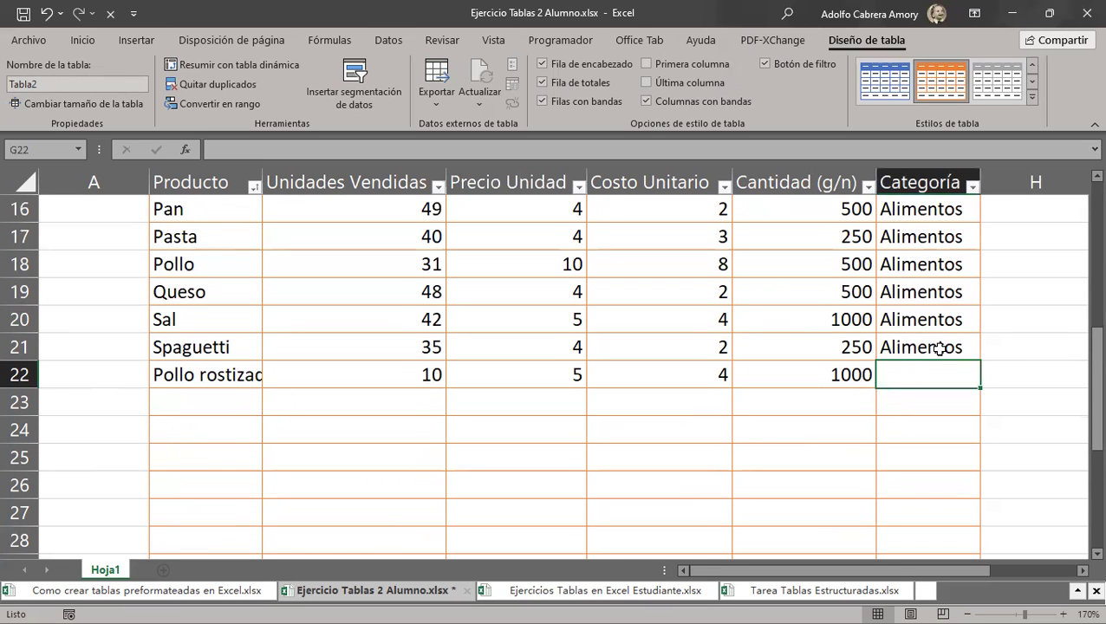
{"action": "type", "text": "Alimentos"}
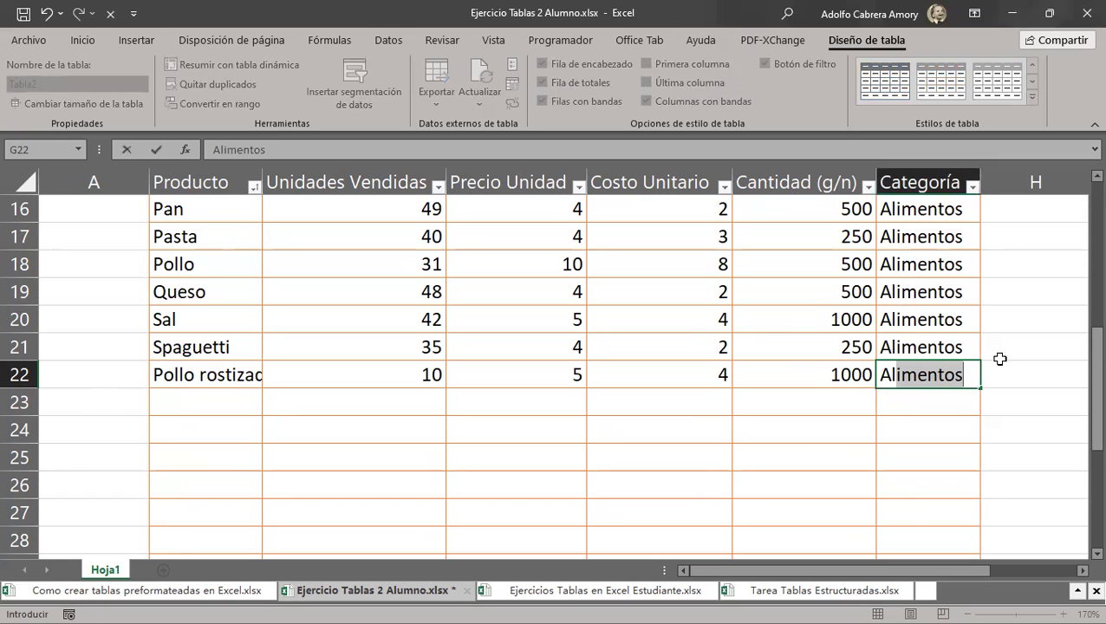
{"action": "key", "text": "Return"}
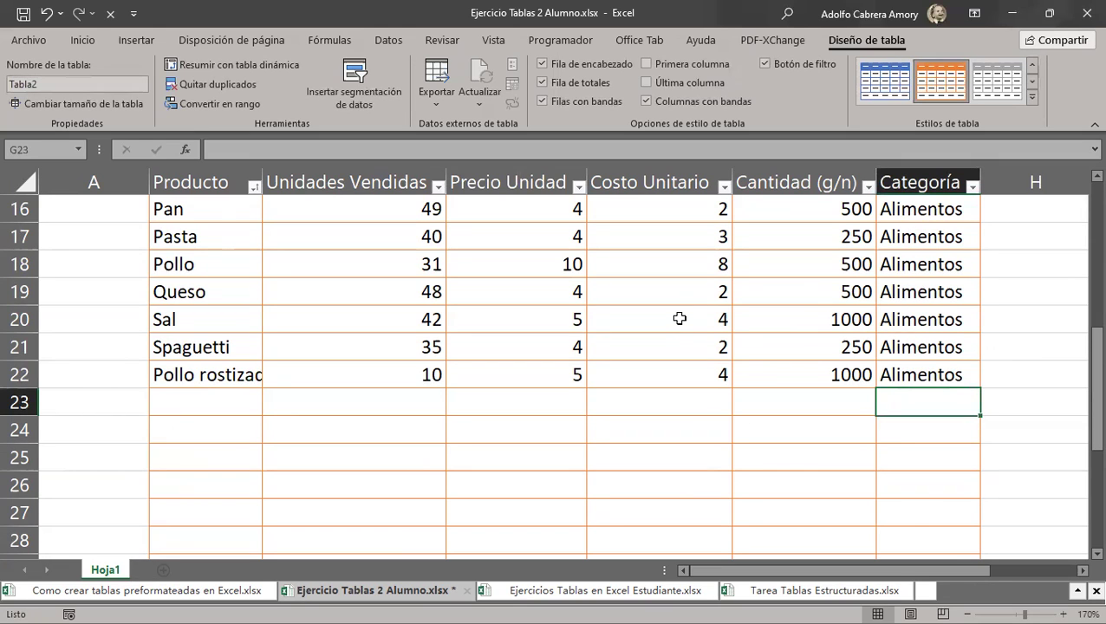
Select the empty table rows 23 to 29.
{"action": "scroll", "coordinate": [754, 362], "scroll_direction": "down", "scroll_amount": 2}
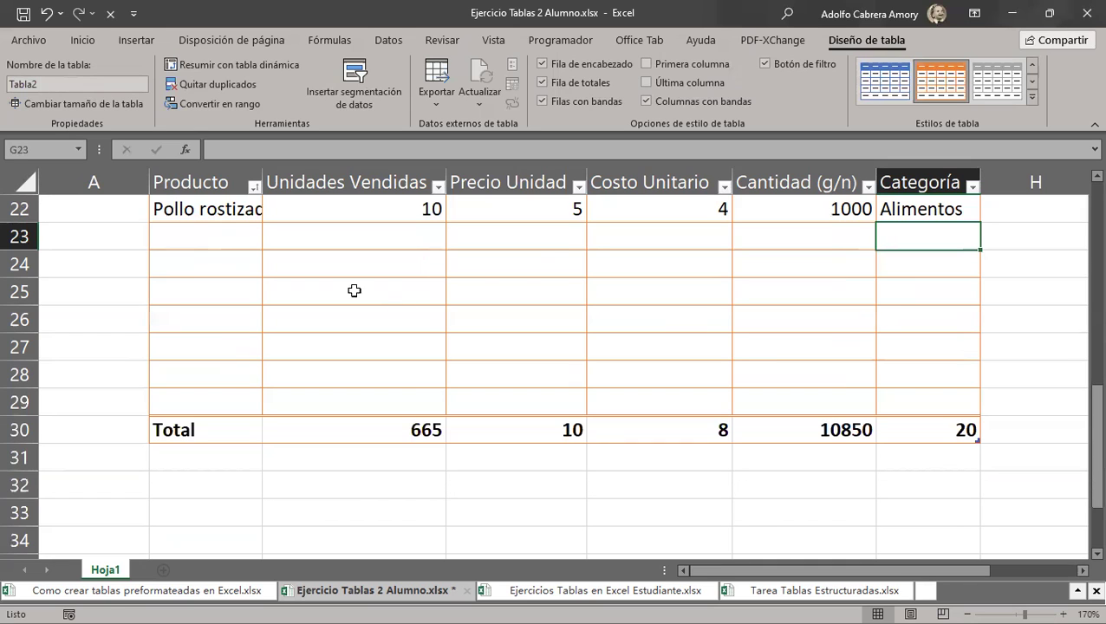
{"action": "mouse_move", "coordinate": [207, 235]}
{"action": "left_mouse_down"}
{"action": "mouse_move", "coordinate": [794, 311]}
{"action": "mouse_move", "coordinate": [861, 391]}
{"action": "mouse_move", "coordinate": [929, 400]}
{"action": "left_mouse_up"}
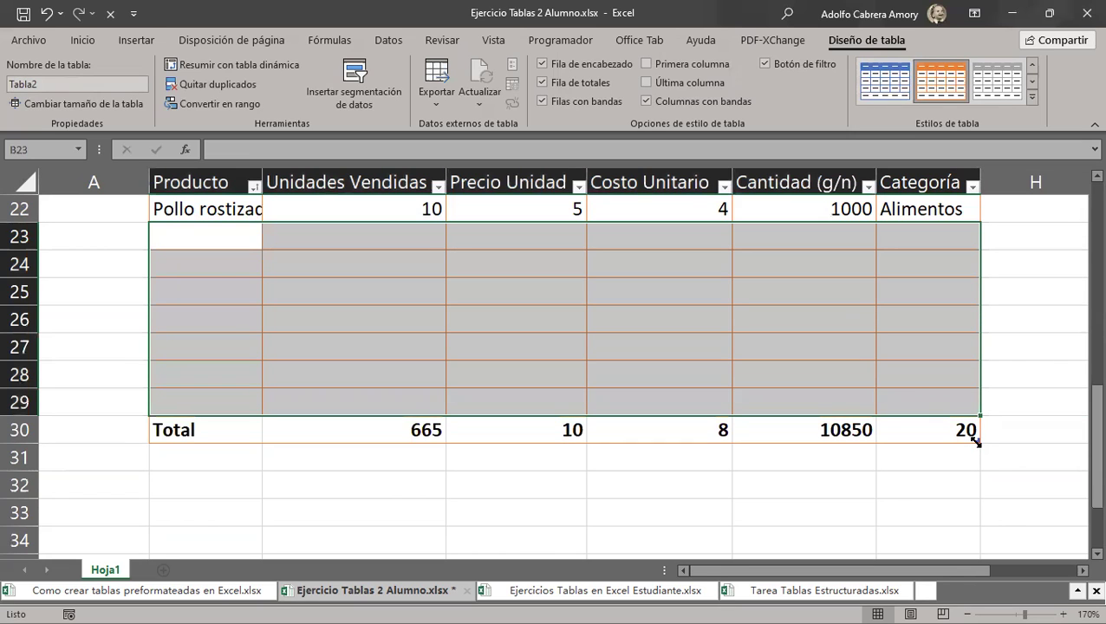
{"action": "left_click_drag", "start_coordinate": [916, 571], "coordinate": [977, 577]}
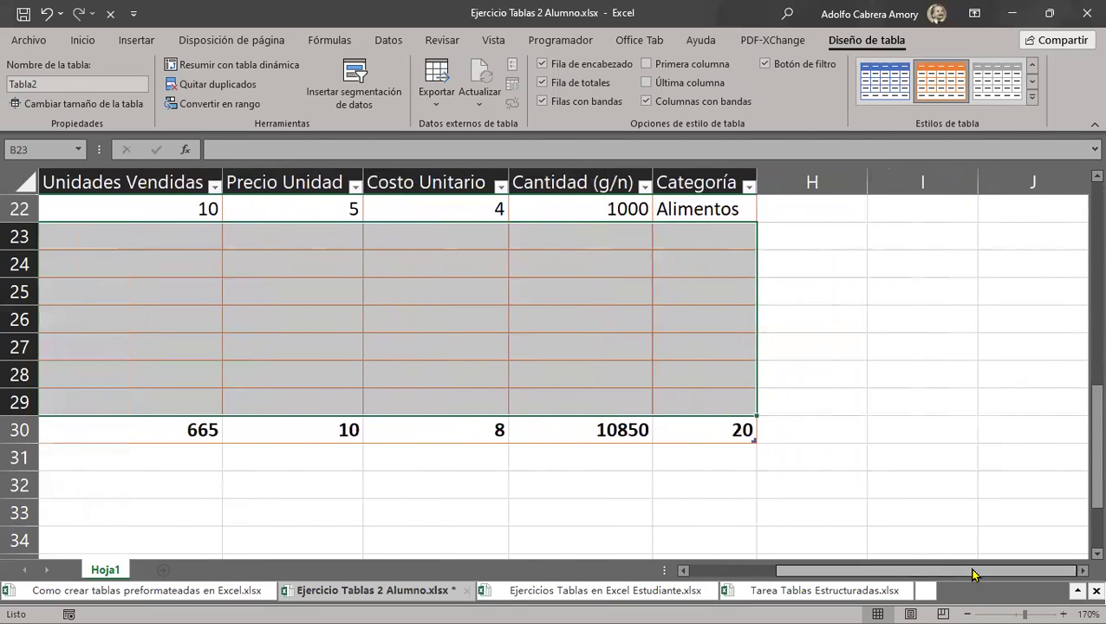
Zoom the sheet out to 130% to show more columns.
{"action": "scroll", "coordinate": [949, 382], "scroll_direction": "up", "scroll_amount": 7}
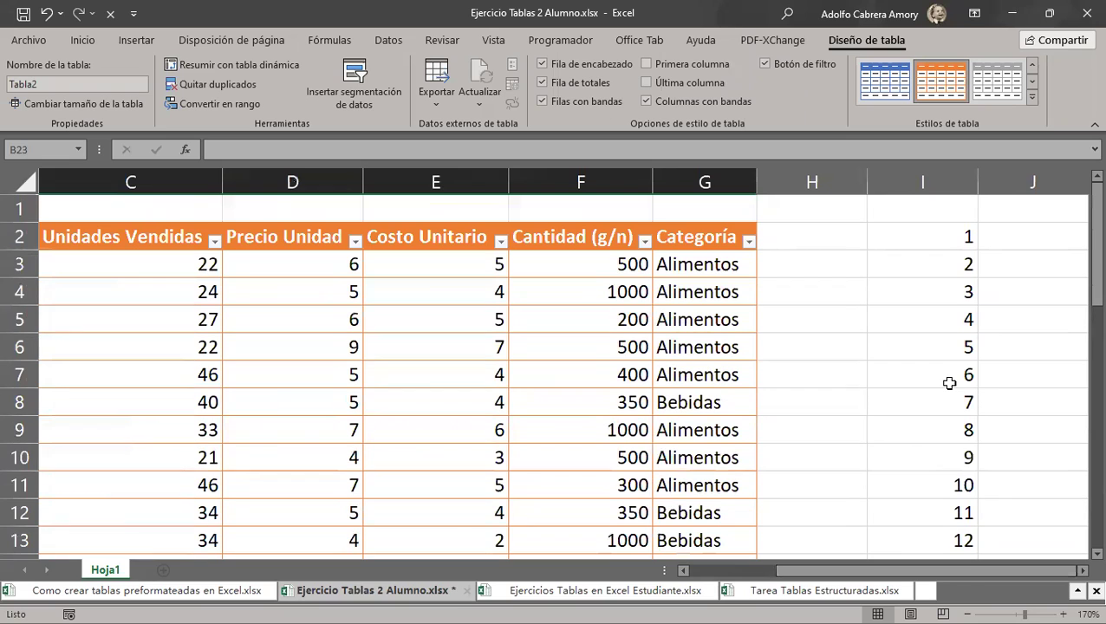
{"action": "scroll", "coordinate": [948, 382], "scroll_direction": "down", "scroll_amount": 5}
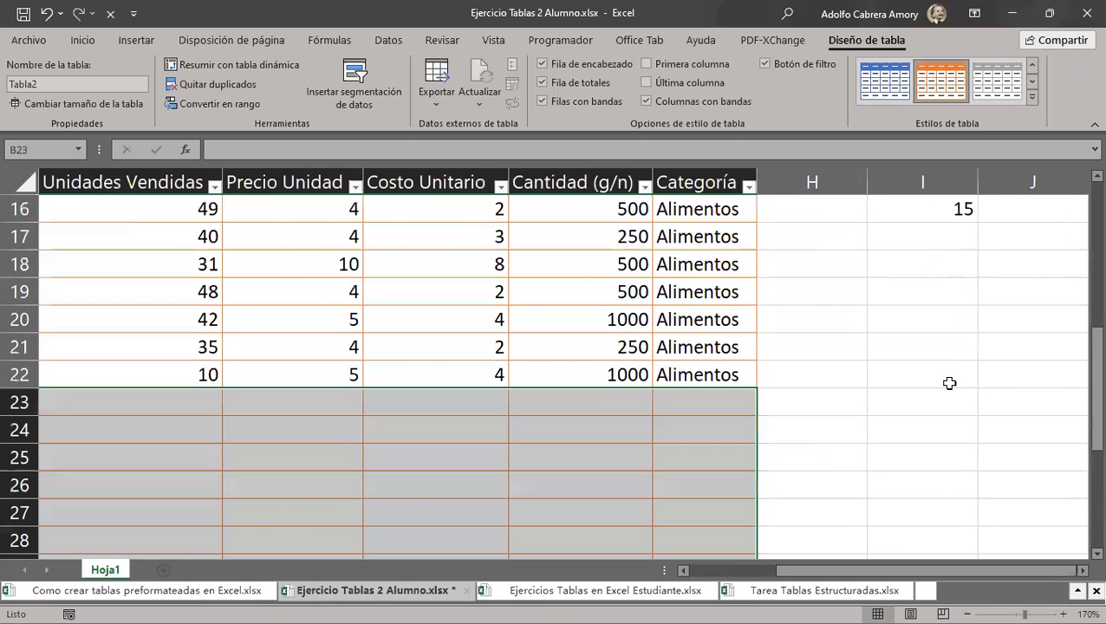
{"action": "scroll", "coordinate": [949, 382], "scroll_direction": "down", "scroll_amount": 3}
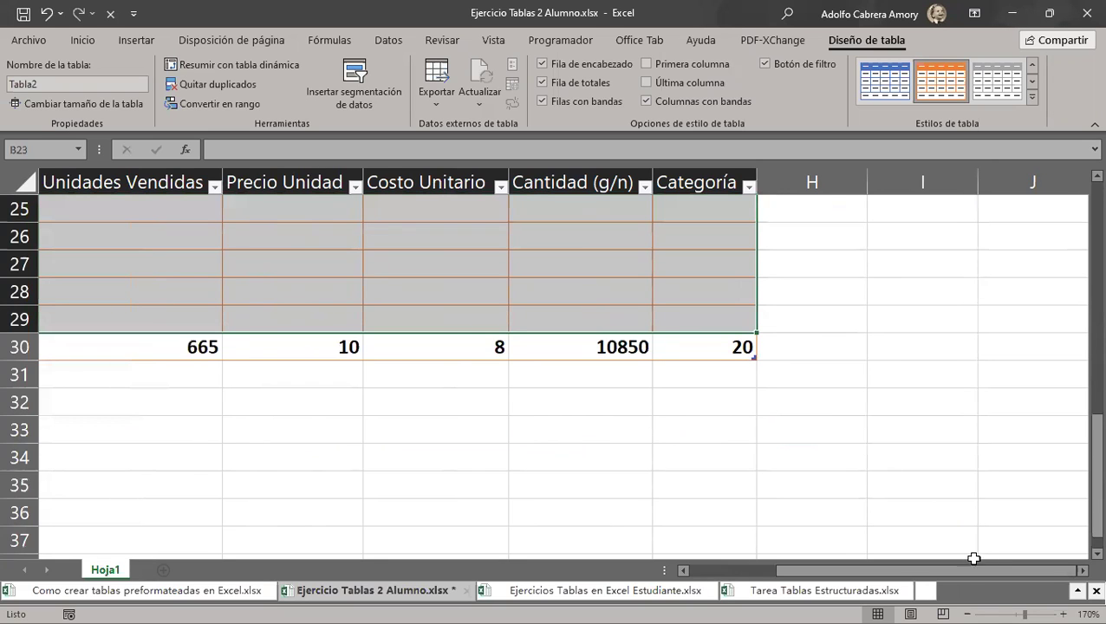
{"action": "left_click", "coordinate": [965, 612]}
{"action": "left_click", "coordinate": [964, 611]}
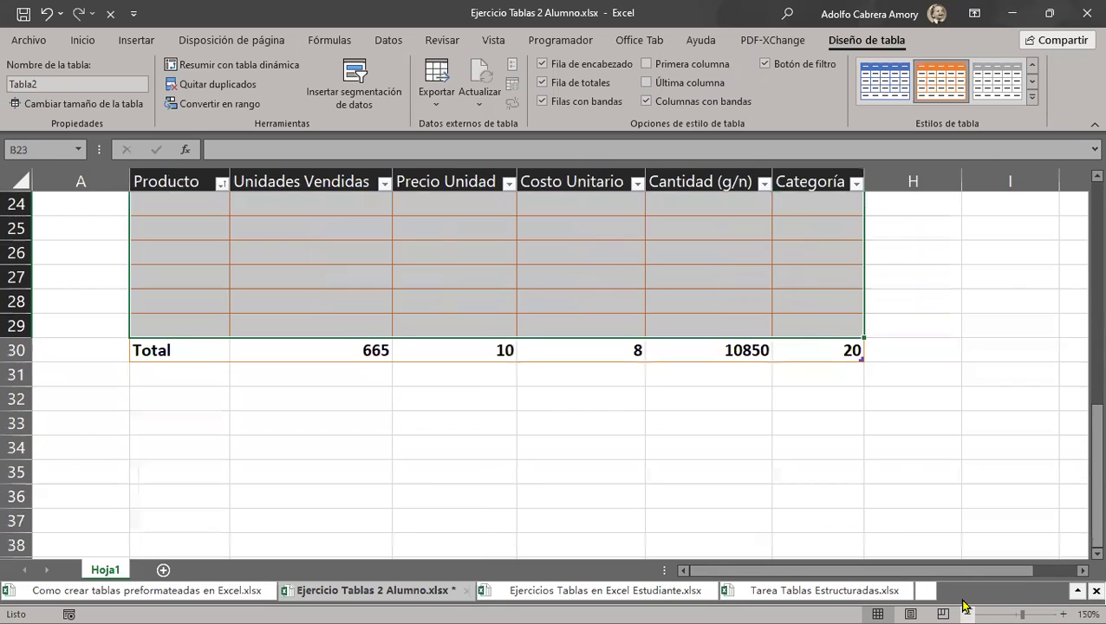
{"action": "left_click", "coordinate": [964, 611]}
{"action": "left_click", "coordinate": [964, 609]}
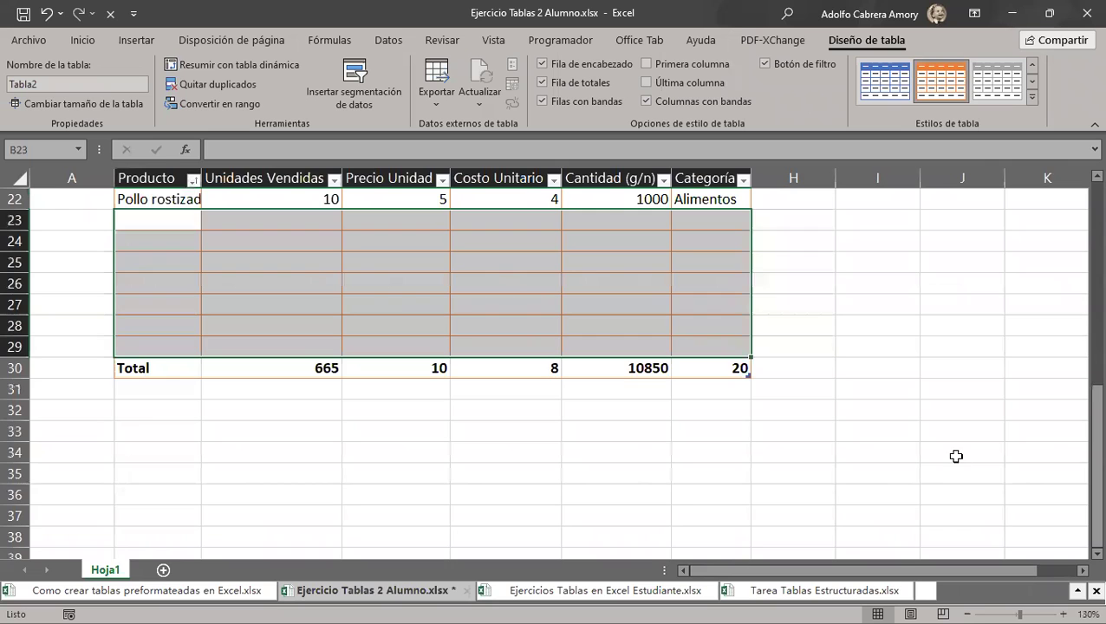
Stretch Tabla2 right through column I, adding headers Columna1 and 1.
{"action": "scroll", "coordinate": [958, 454], "scroll_direction": "up", "scroll_amount": 6}
{"action": "scroll", "coordinate": [958, 454], "scroll_direction": "up", "scroll_amount": 1}
{"action": "scroll", "coordinate": [957, 454], "scroll_direction": "down", "scroll_amount": 1}
{"action": "scroll", "coordinate": [957, 454], "scroll_direction": "down", "scroll_amount": 3}
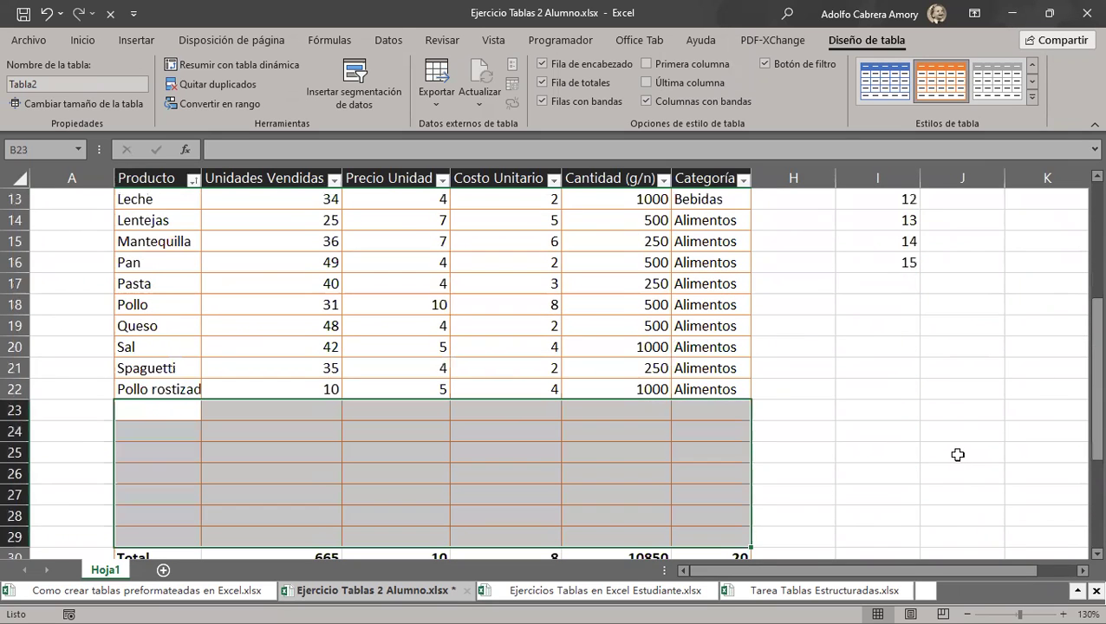
{"action": "scroll", "coordinate": [957, 454], "scroll_direction": "down", "scroll_amount": 1}
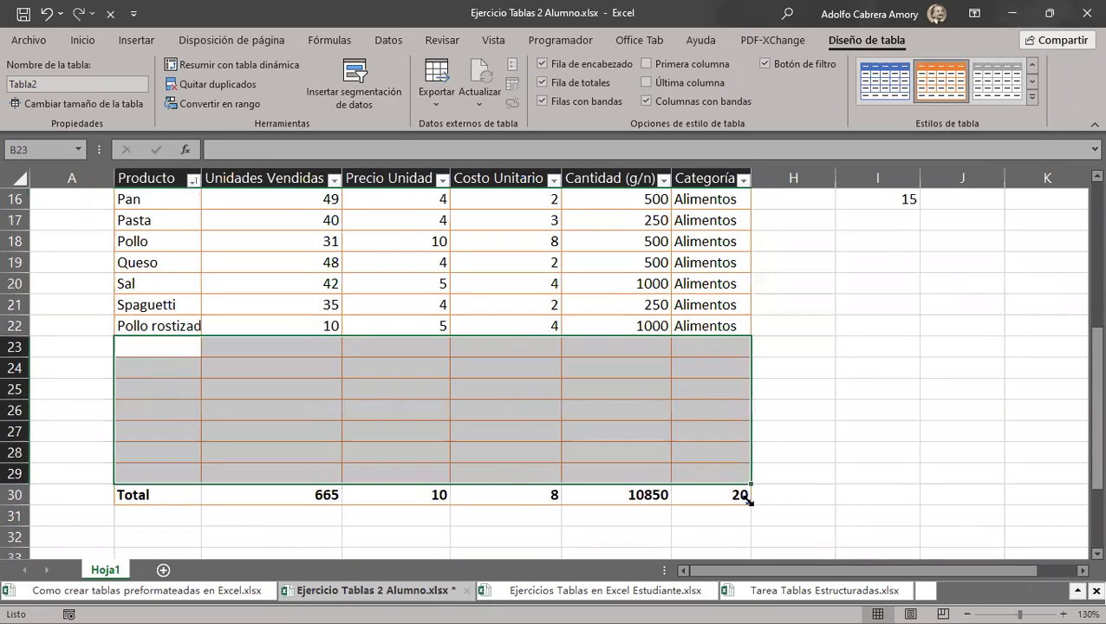
{"action": "left_click_drag", "start_coordinate": [762, 499], "coordinate": [920, 496]}
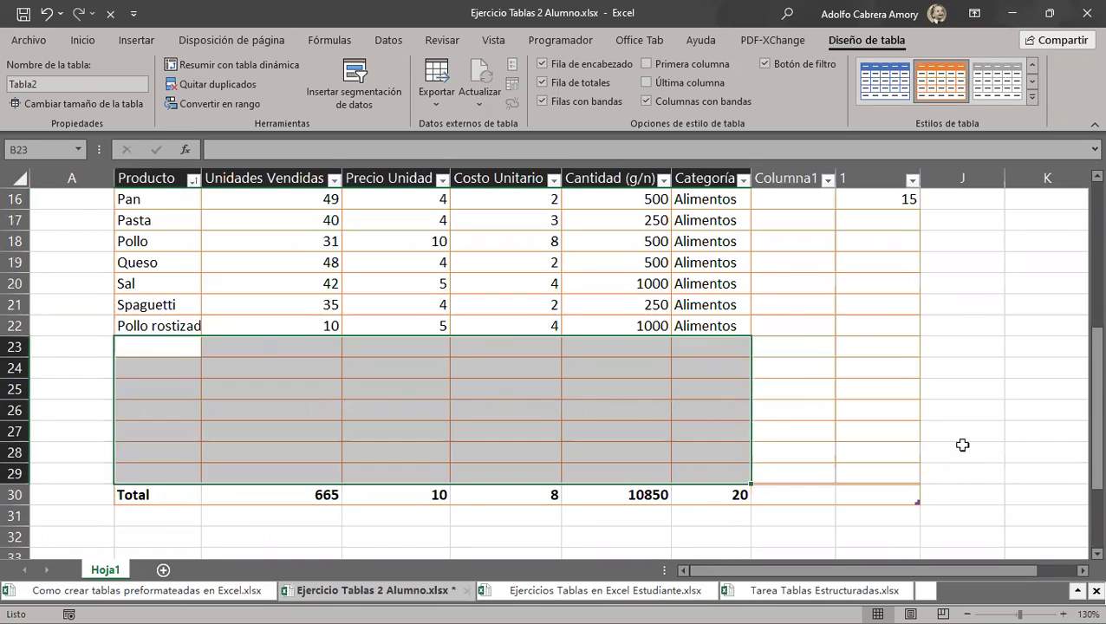
{"action": "scroll", "coordinate": [968, 431], "scroll_direction": "up", "scroll_amount": 5}
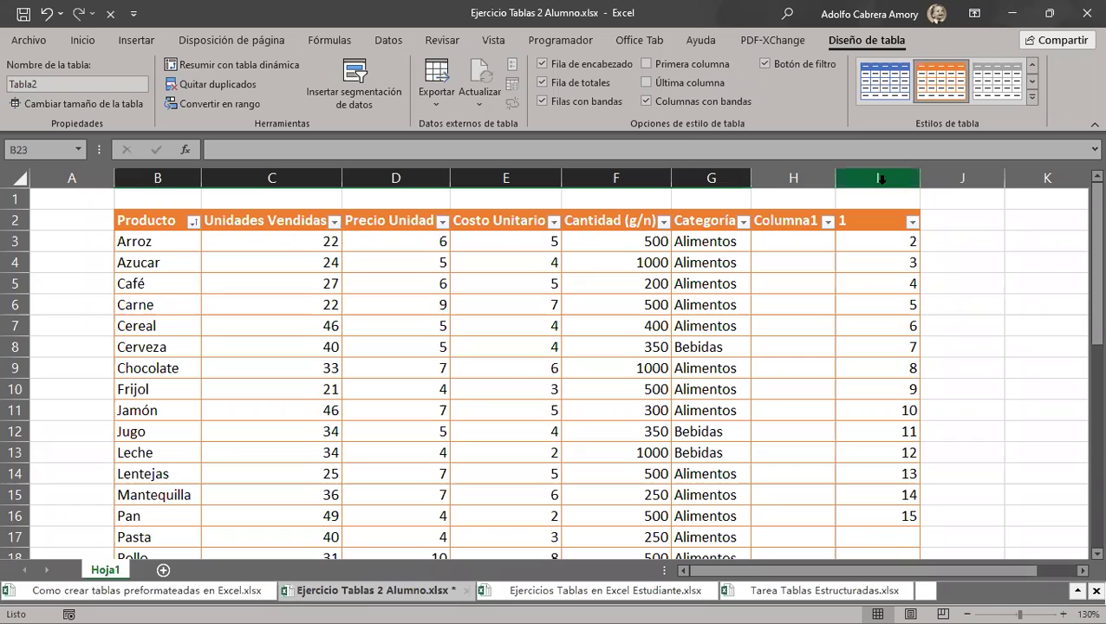
Undo the table resize so column I falls back outside Tabla2.
{"action": "left_click", "coordinate": [46, 17]}
{"action": "scroll", "coordinate": [908, 408], "scroll_direction": "up", "scroll_amount": 5}
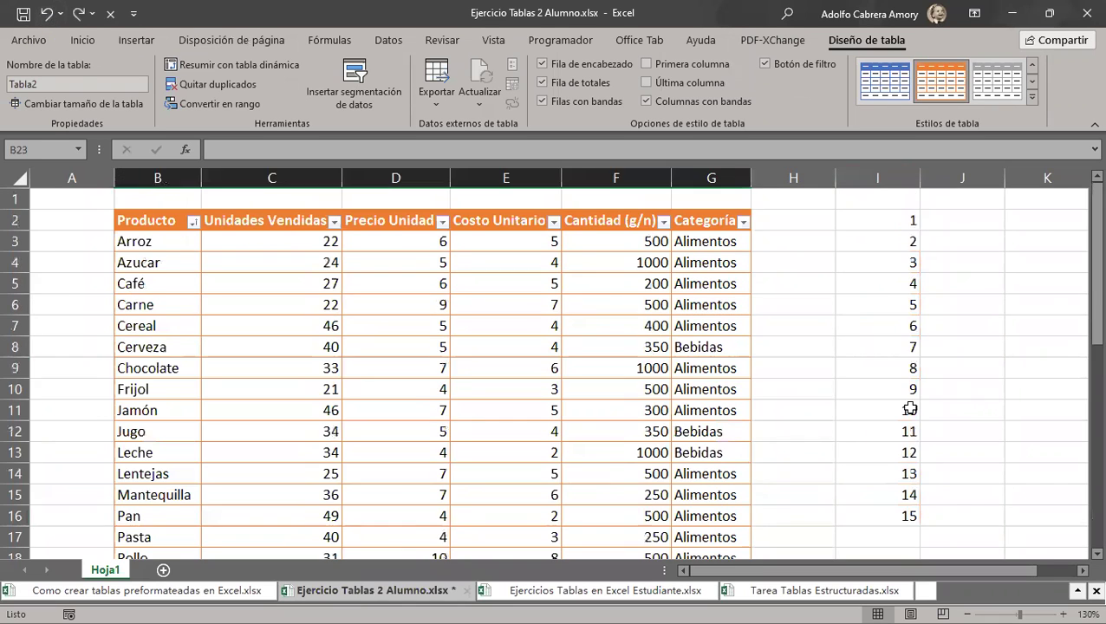
{"action": "left_click", "coordinate": [656, 350]}
Extend Tabla2 by one column, adding the empty Columna1 in column H.
{"action": "scroll", "coordinate": [765, 418], "scroll_direction": "down", "scroll_amount": 4}
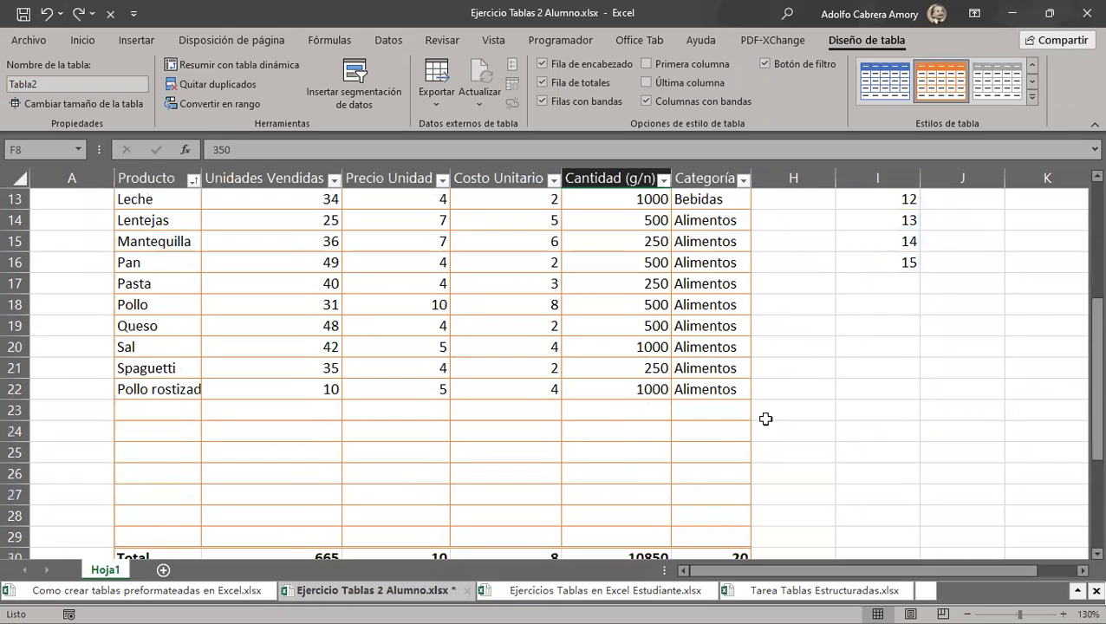
{"action": "scroll", "coordinate": [748, 466], "scroll_direction": "down", "scroll_amount": 2}
{"action": "left_click_drag", "start_coordinate": [746, 437], "coordinate": [798, 429]}
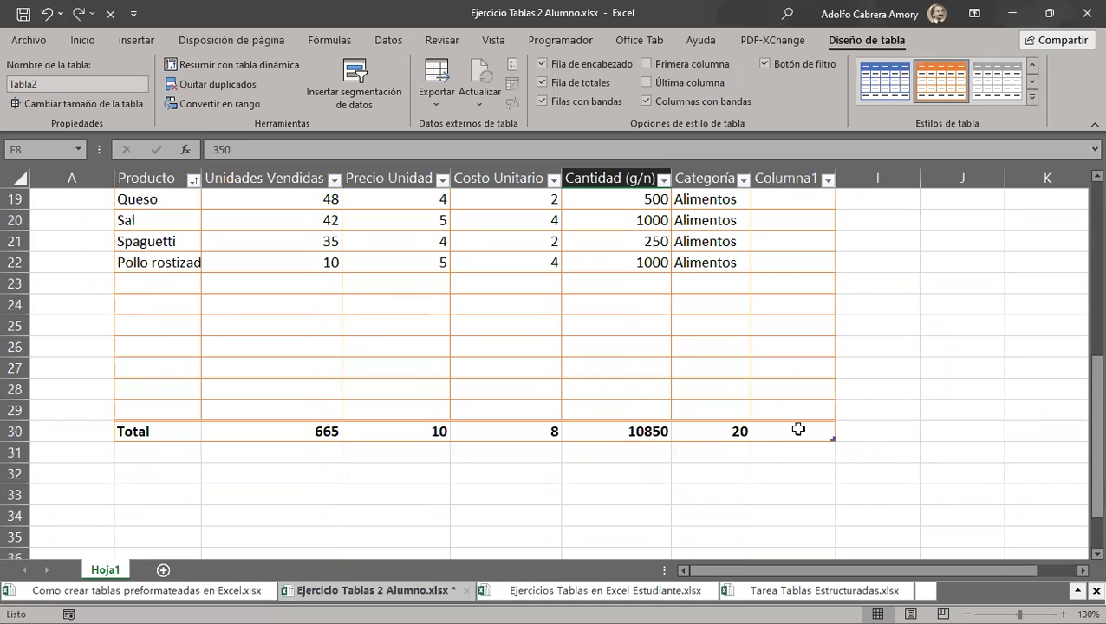
{"action": "scroll", "coordinate": [822, 378], "scroll_direction": "up", "scroll_amount": 4}
{"action": "scroll", "coordinate": [822, 378], "scroll_direction": "up", "scroll_amount": 2}
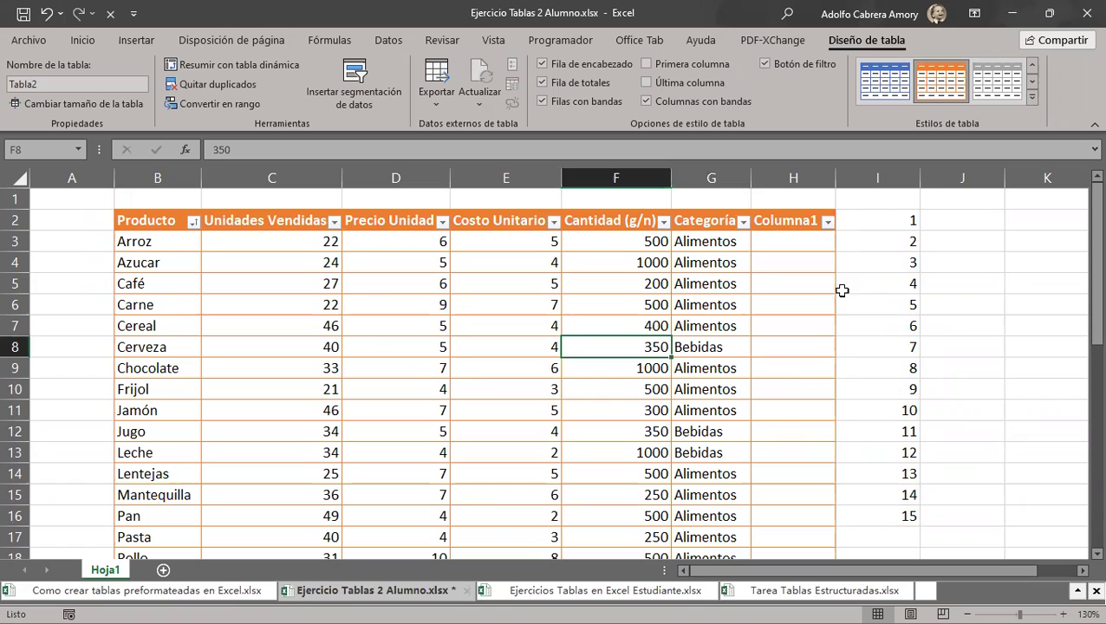
{"action": "left_click", "coordinate": [802, 241]}
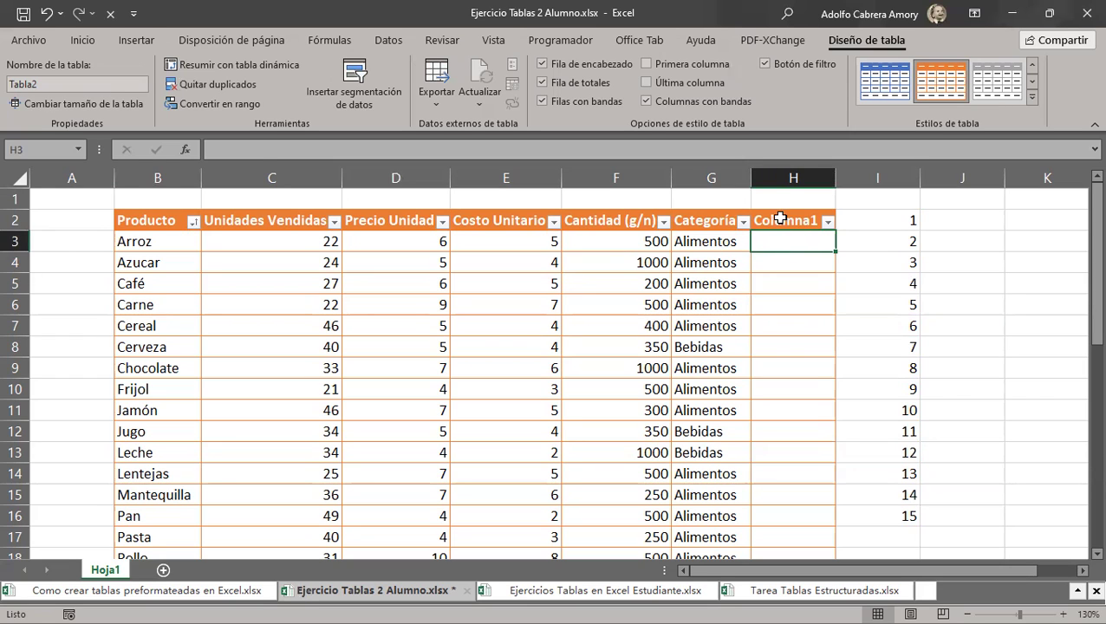
Rename the H2 header from Columna1 to Total.
{"action": "double_click", "coordinate": [780, 218]}
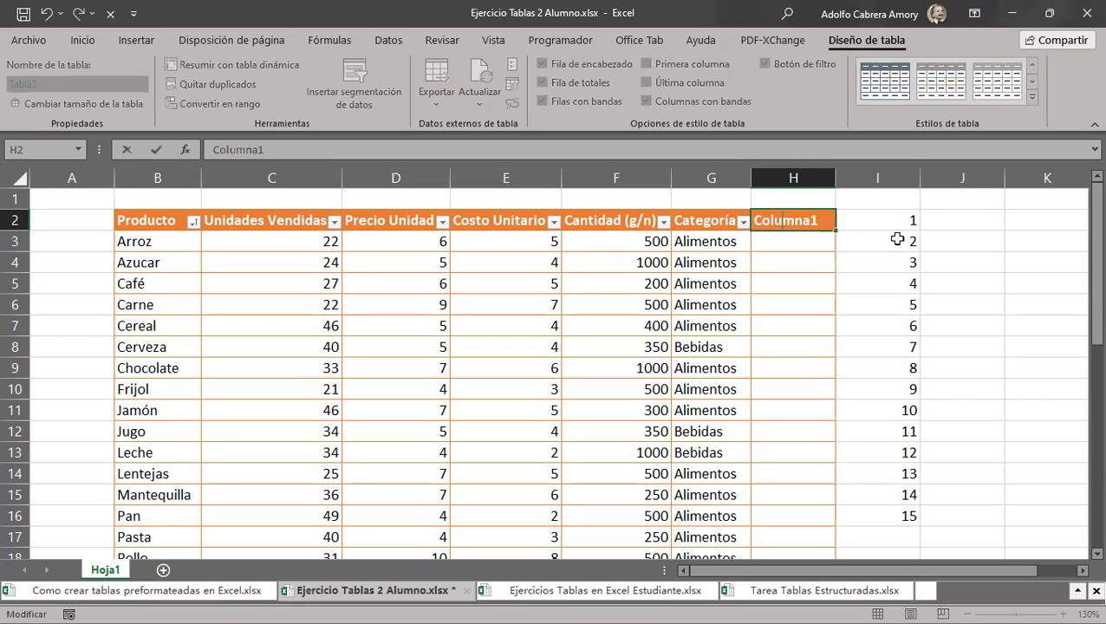
{"action": "double_click", "coordinate": [823, 219]}
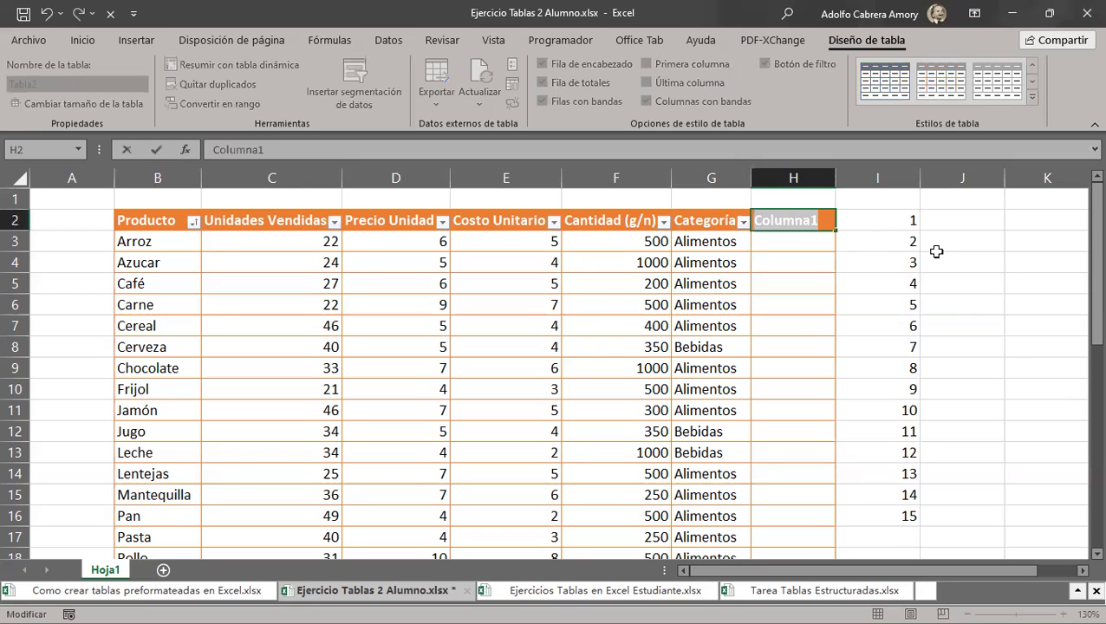
{"action": "type", "text": "Total"}
{"action": "key", "text": "Return"}
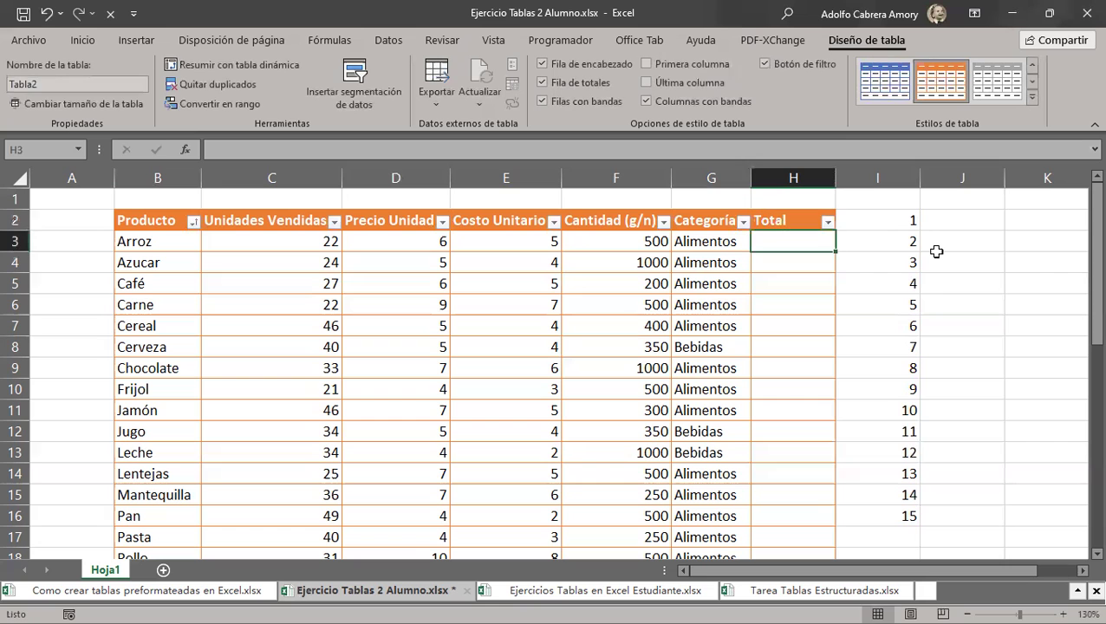
{"action": "scroll", "coordinate": [876, 347], "scroll_direction": "down", "scroll_amount": 4}
{"action": "scroll", "coordinate": [876, 347], "scroll_direction": "up", "scroll_amount": 4}
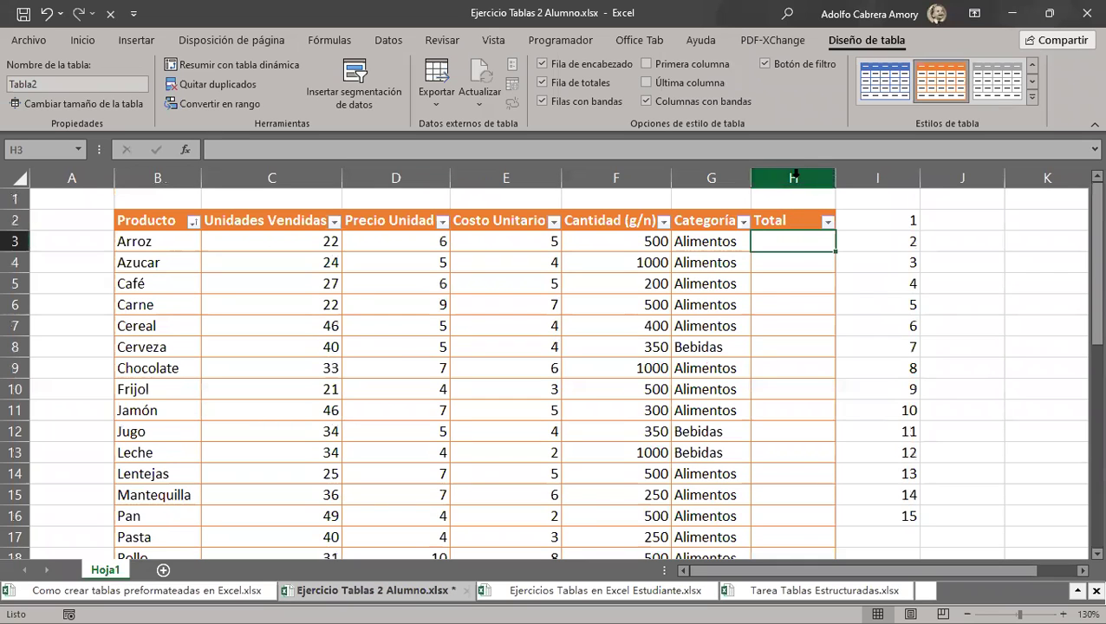
{"action": "scroll", "coordinate": [778, 325], "scroll_direction": "down", "scroll_amount": 5}
{"action": "scroll", "coordinate": [778, 325], "scroll_direction": "up", "scroll_amount": 1}
{"action": "scroll", "coordinate": [778, 325], "scroll_direction": "up", "scroll_amount": 4}
{"action": "scroll", "coordinate": [778, 325], "scroll_direction": "down", "scroll_amount": 1}
{"action": "scroll", "coordinate": [778, 325], "scroll_direction": "down", "scroll_amount": 5}
{"action": "scroll", "coordinate": [778, 325], "scroll_direction": "up", "scroll_amount": 6}
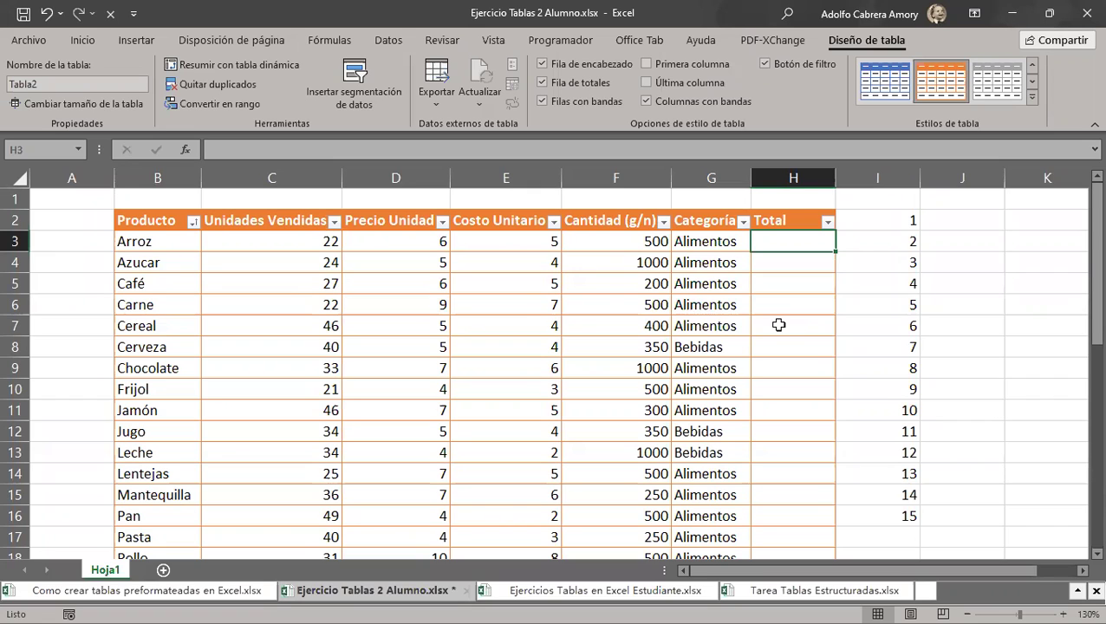
Start a formula in H3 with =[@[Unidades Vendidas]] from C3.
{"action": "type", "text": "="}
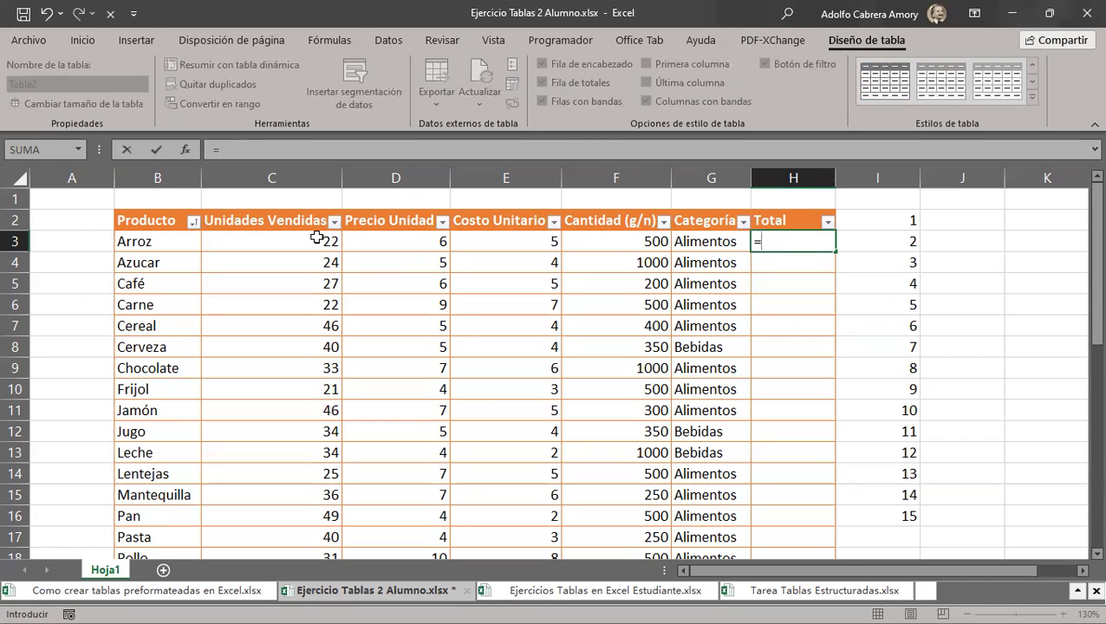
{"action": "left_click", "coordinate": [288, 247]}
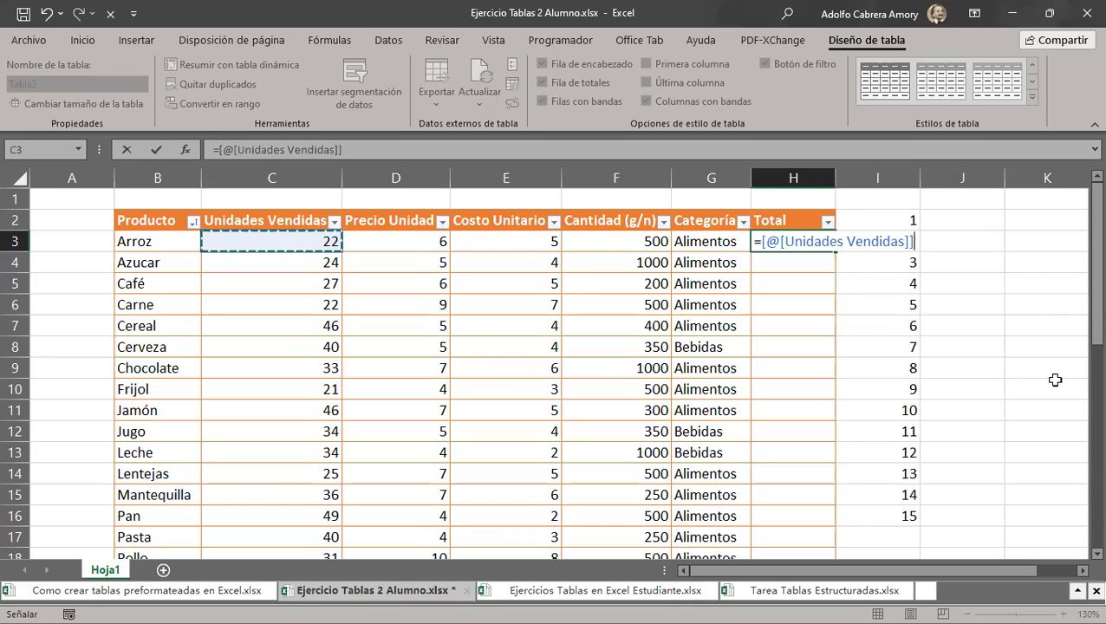
Complete H3 as =[@[Unidades Vendidas]]*[@[Precio Unidad]] so the Total column fills (132 for Arroz).
{"action": "type", "text": "*"}
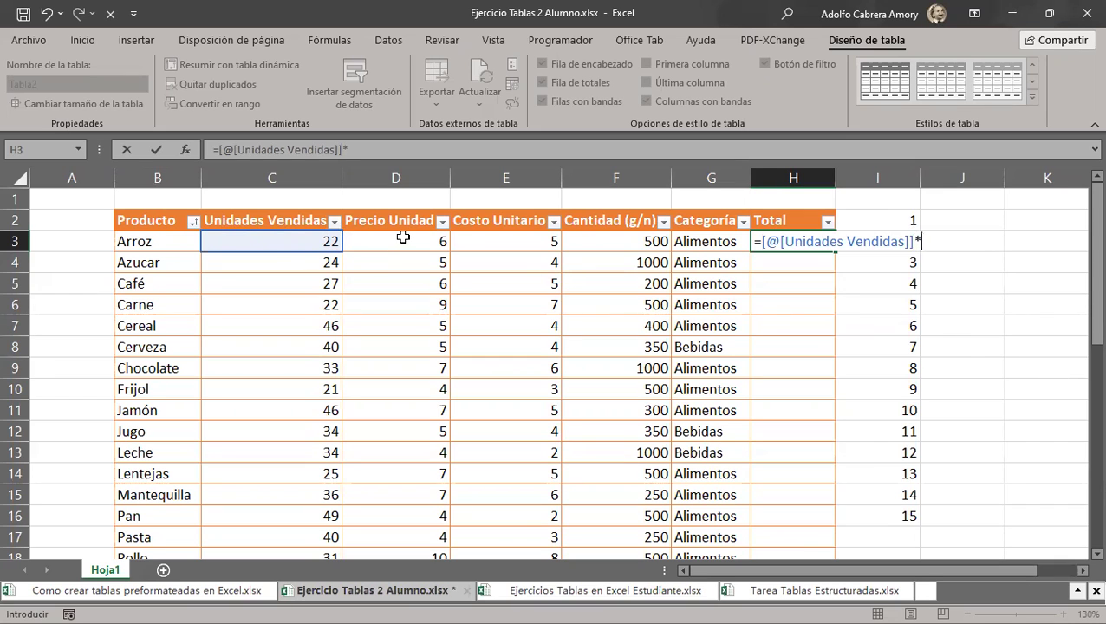
{"action": "left_click", "coordinate": [403, 237]}
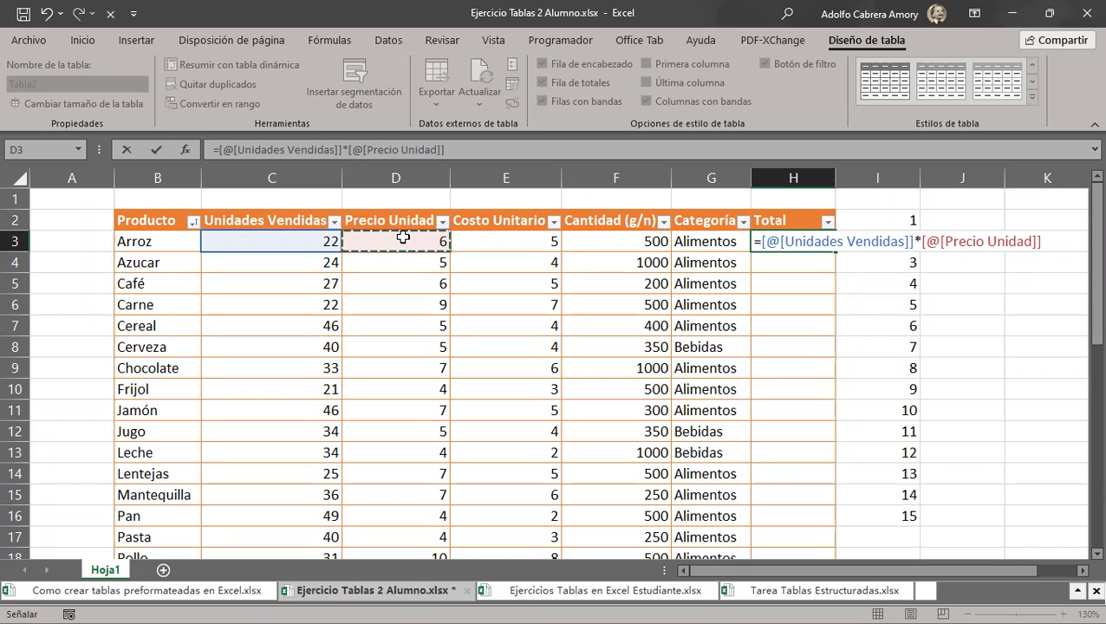
{"action": "key", "text": "Return"}
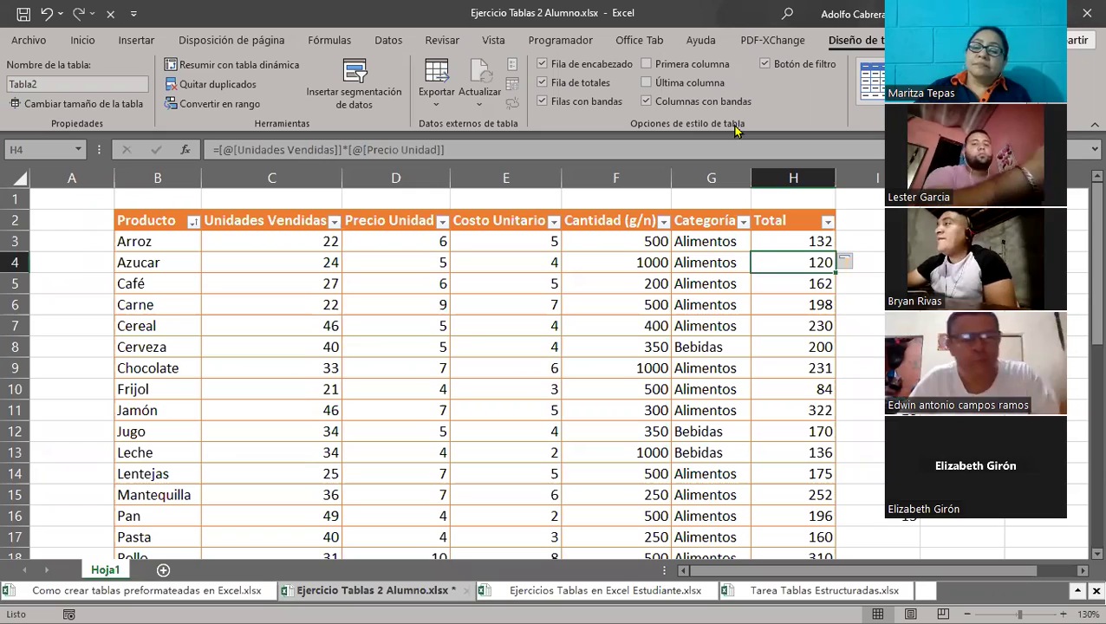
{"action": "left_click", "coordinate": [793, 243]}
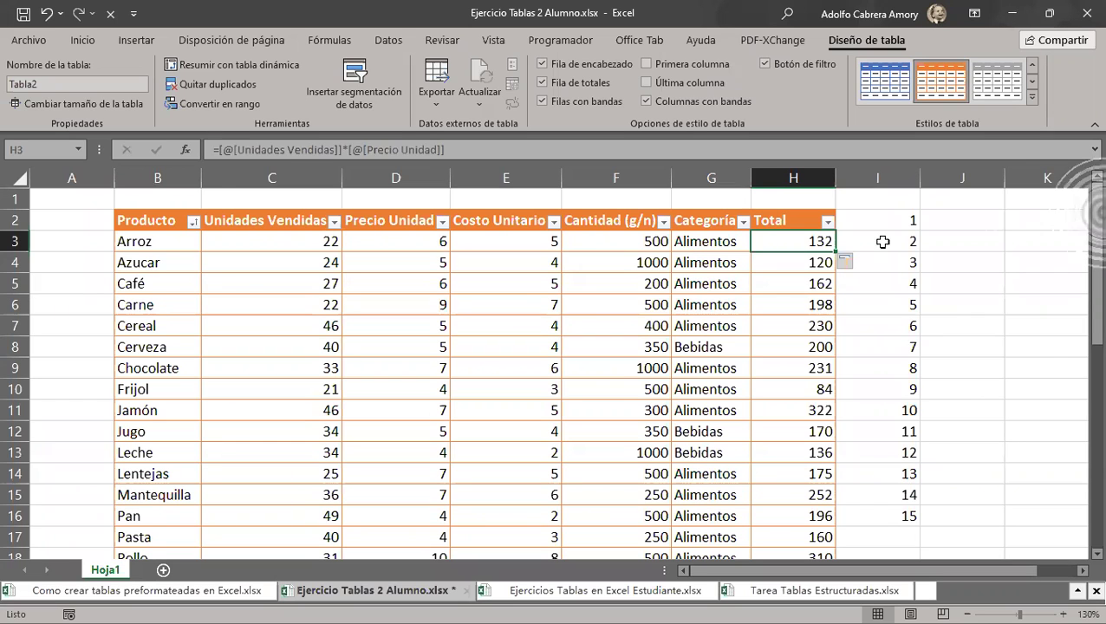
Scroll through the table and inspect the Arroz Total formula in H3 without changing it.
{"action": "scroll", "coordinate": [691, 416], "scroll_direction": "down", "scroll_amount": 2}
{"action": "scroll", "coordinate": [693, 428], "scroll_direction": "down", "scroll_amount": 3}
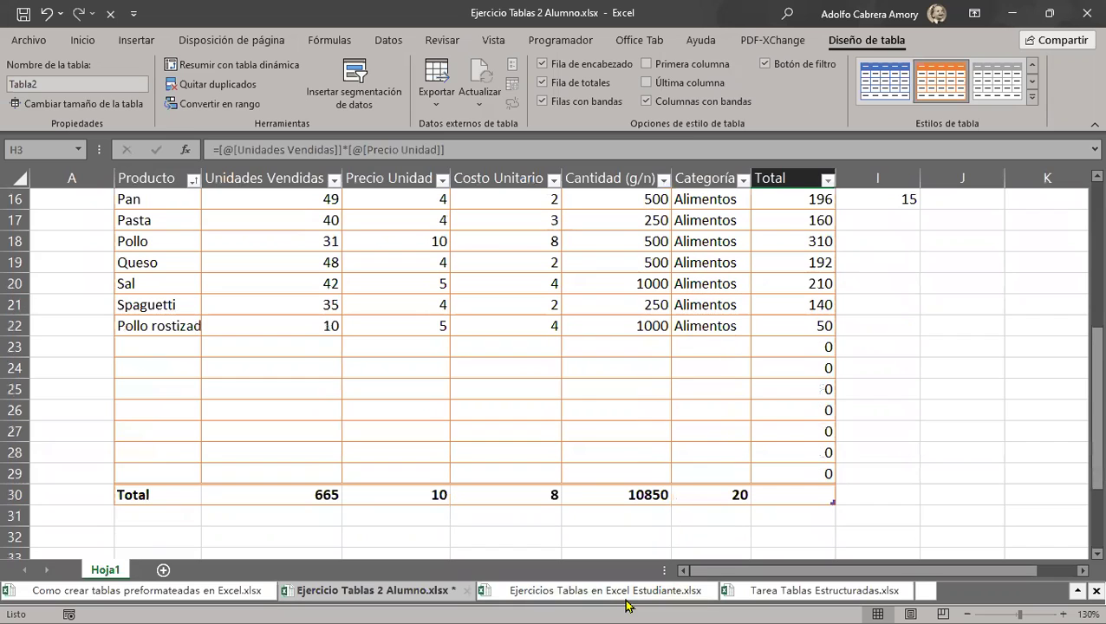
{"action": "scroll", "coordinate": [834, 457], "scroll_direction": "up", "scroll_amount": 4}
{"action": "scroll", "coordinate": [834, 456], "scroll_direction": "up", "scroll_amount": 1}
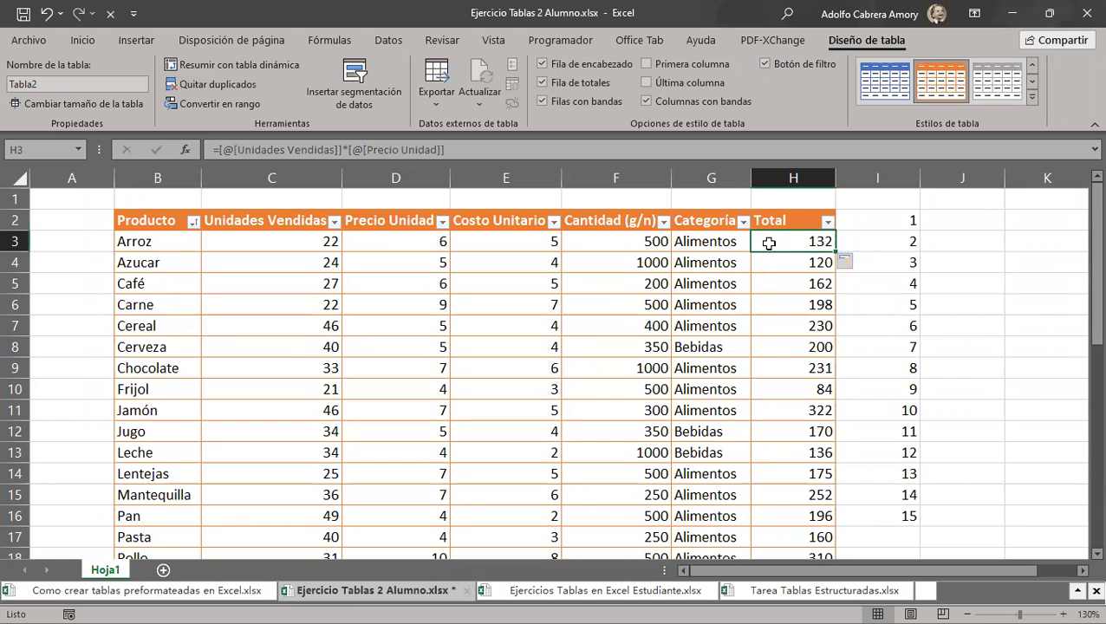
{"action": "double_click", "coordinate": [768, 244]}
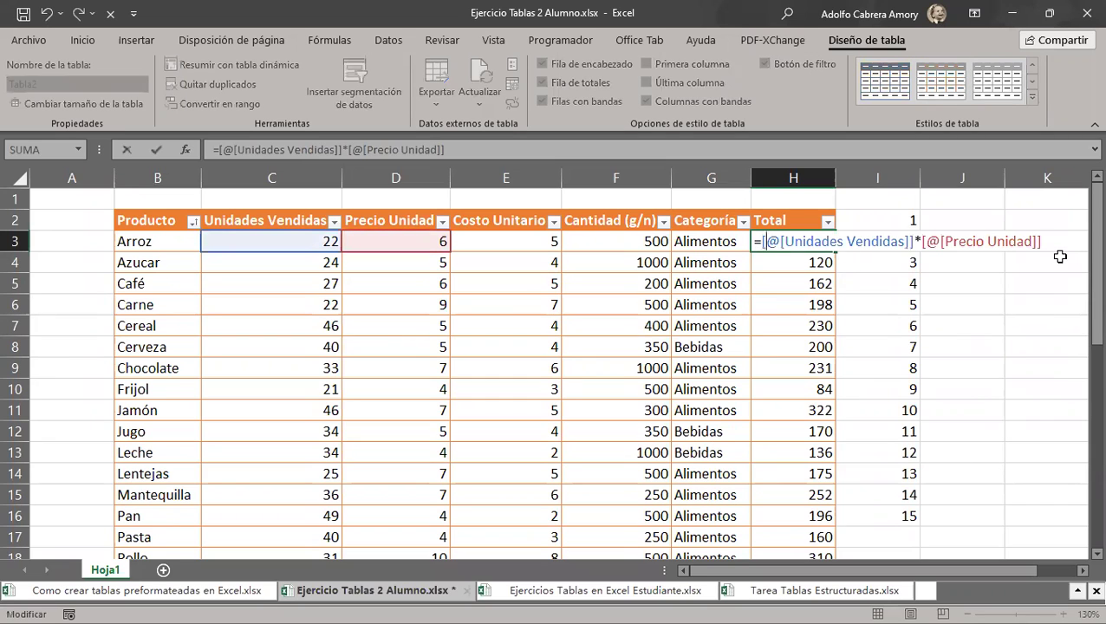
{"action": "key", "text": "Escape"}
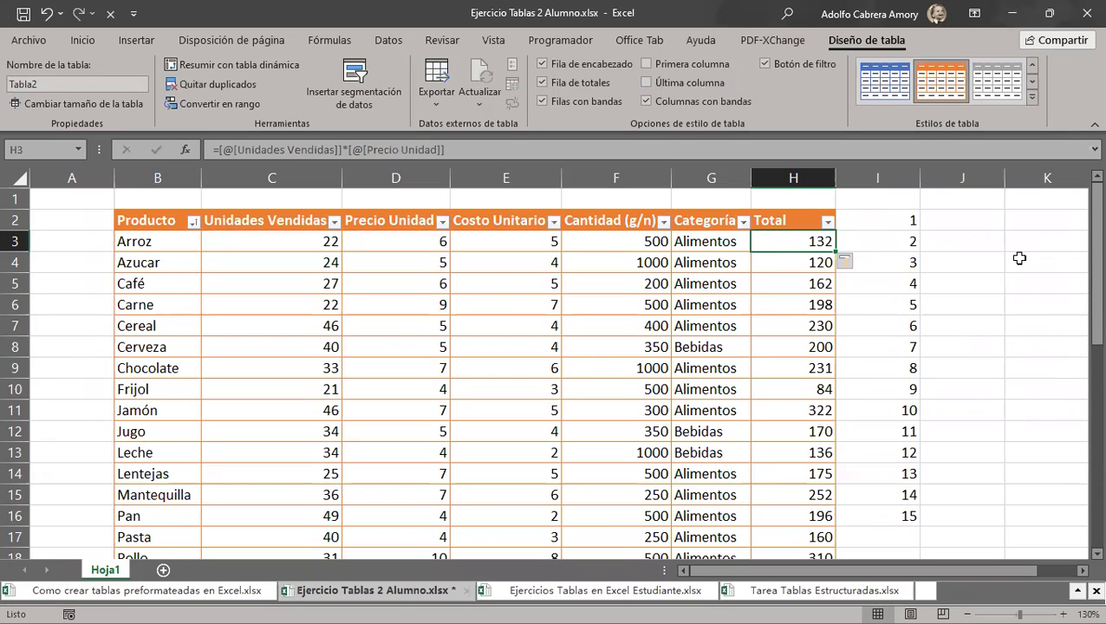
Undo both Total fills, then rebuild H3 as Unidades Vendidas times Precio Unidad to refill the column.
{"action": "left_click", "coordinate": [49, 15]}
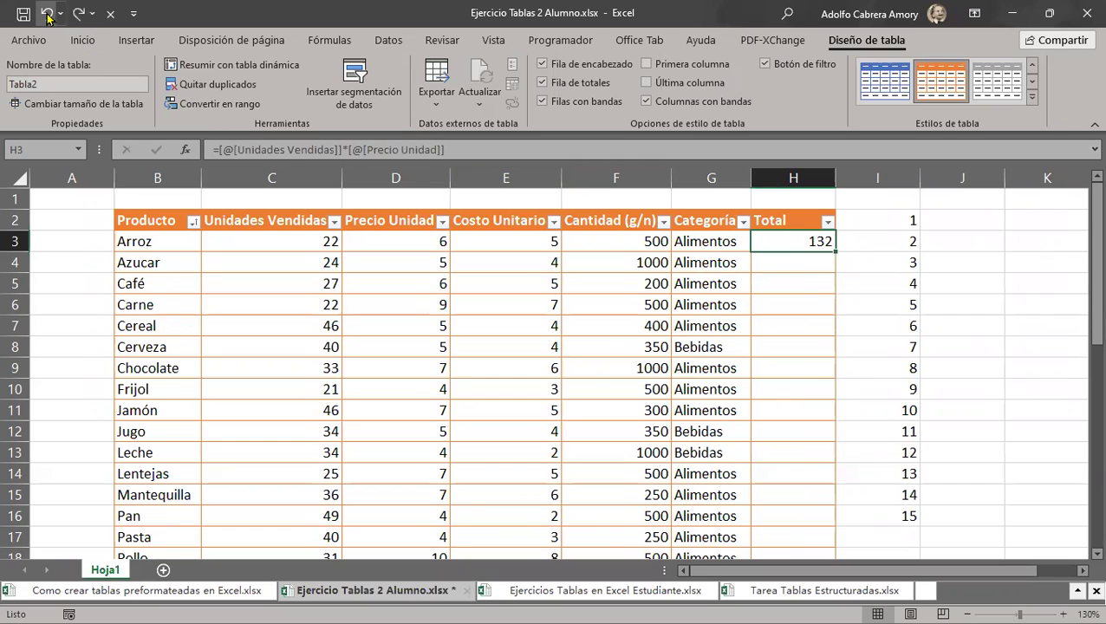
{"action": "left_click", "coordinate": [49, 15]}
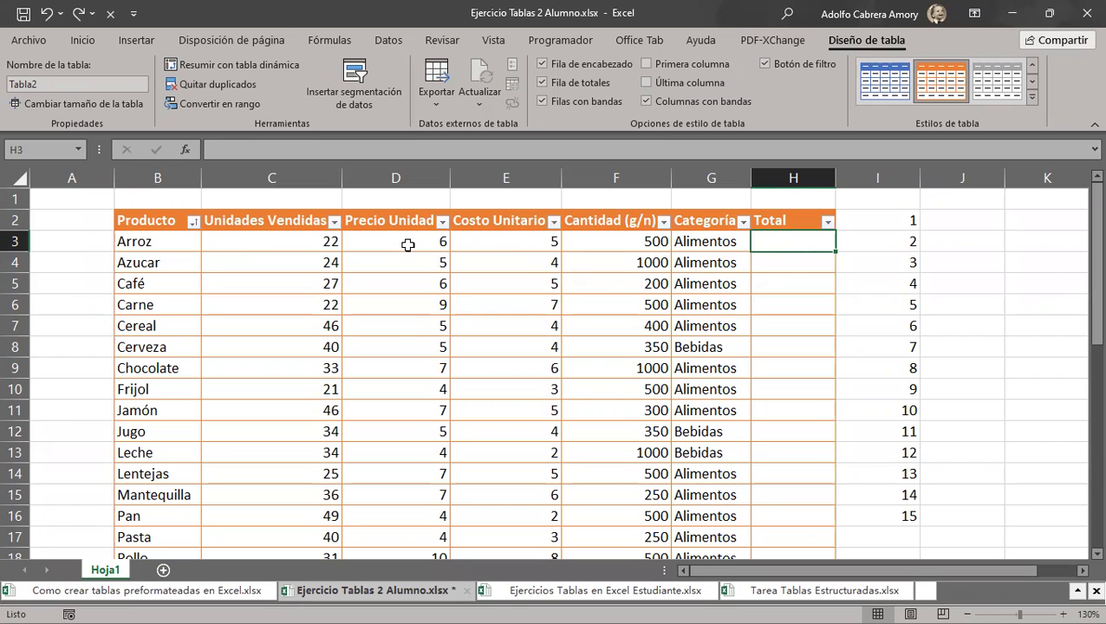
{"action": "type", "text": "="}
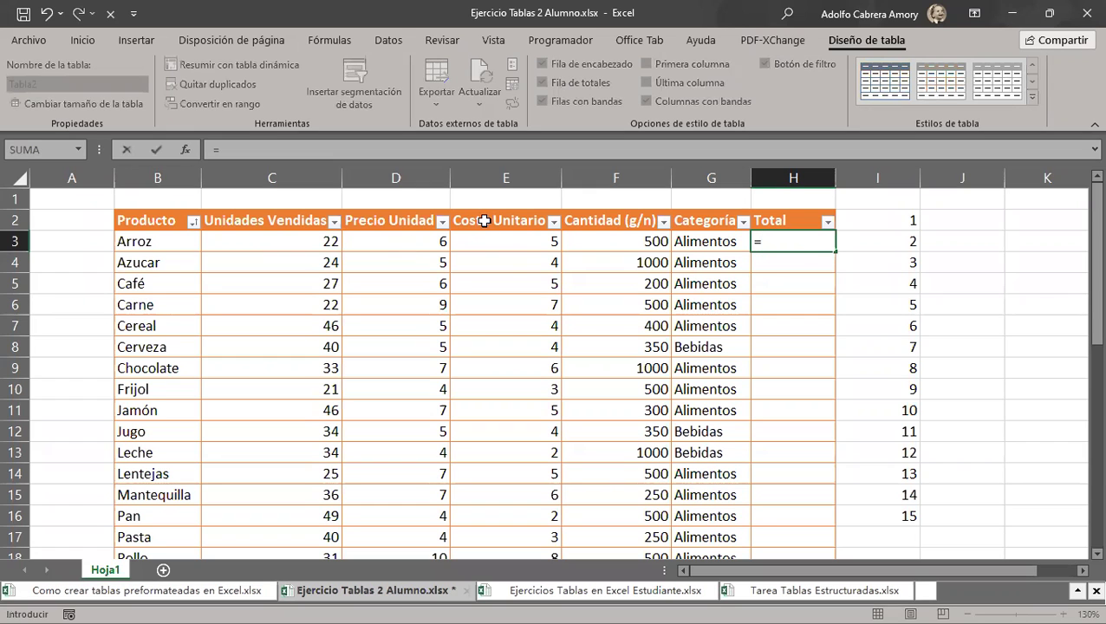
{"action": "left_click", "coordinate": [282, 238]}
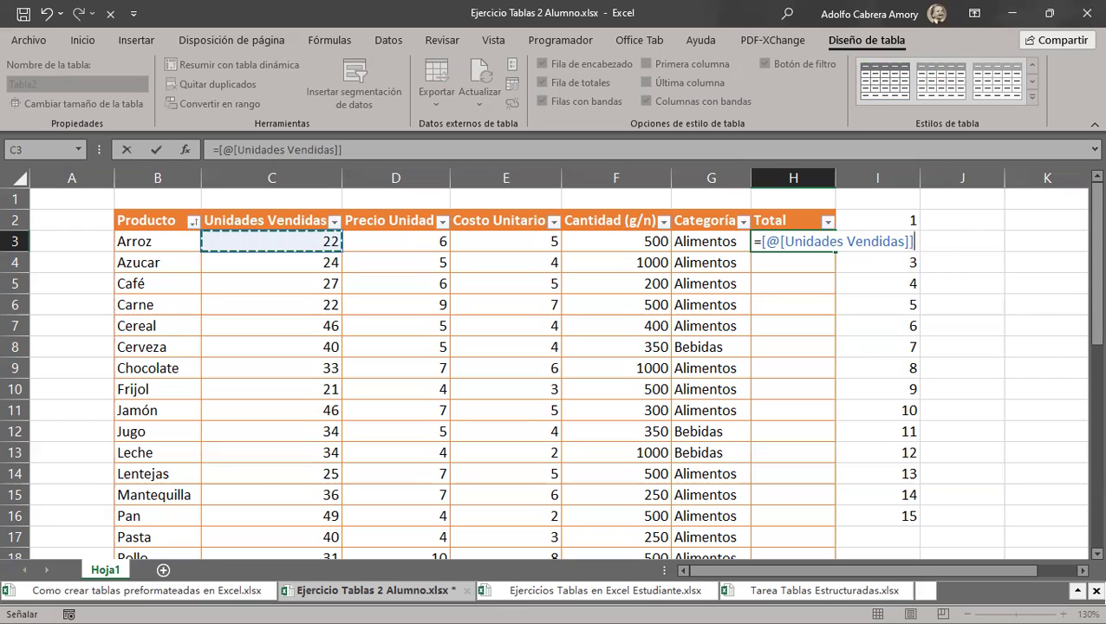
{"action": "type", "text": "*"}
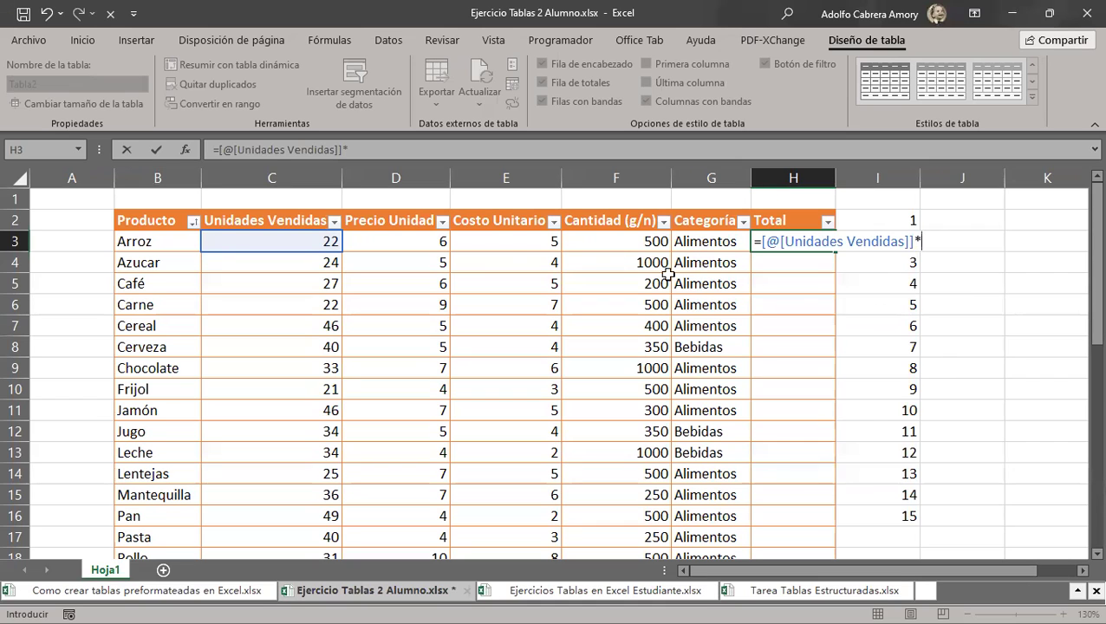
{"action": "left_click", "coordinate": [401, 239]}
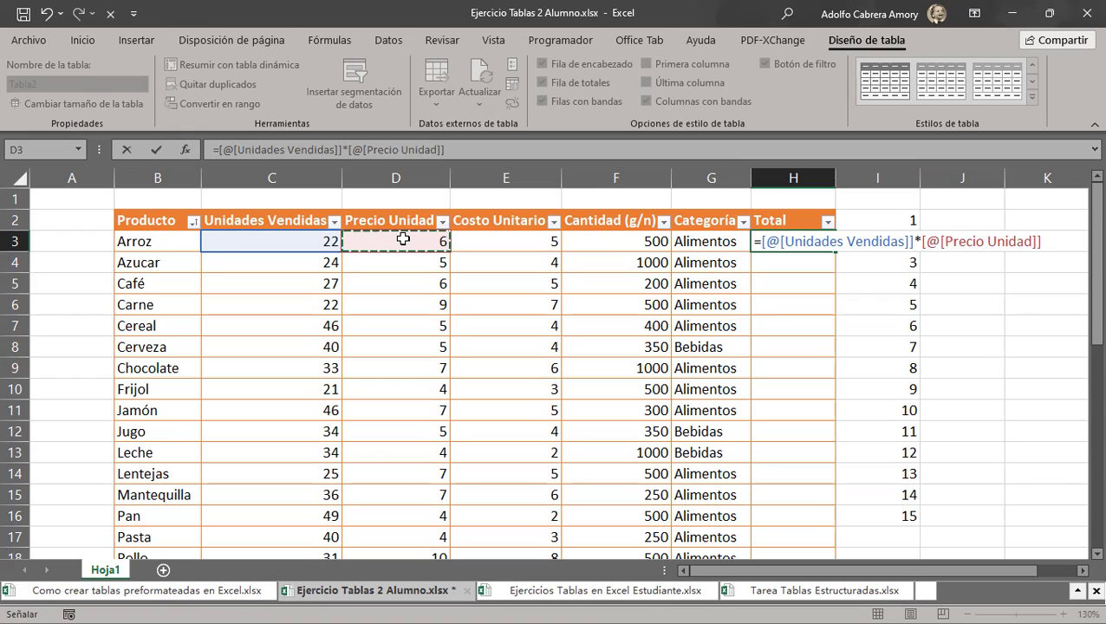
{"action": "key", "text": "Return"}
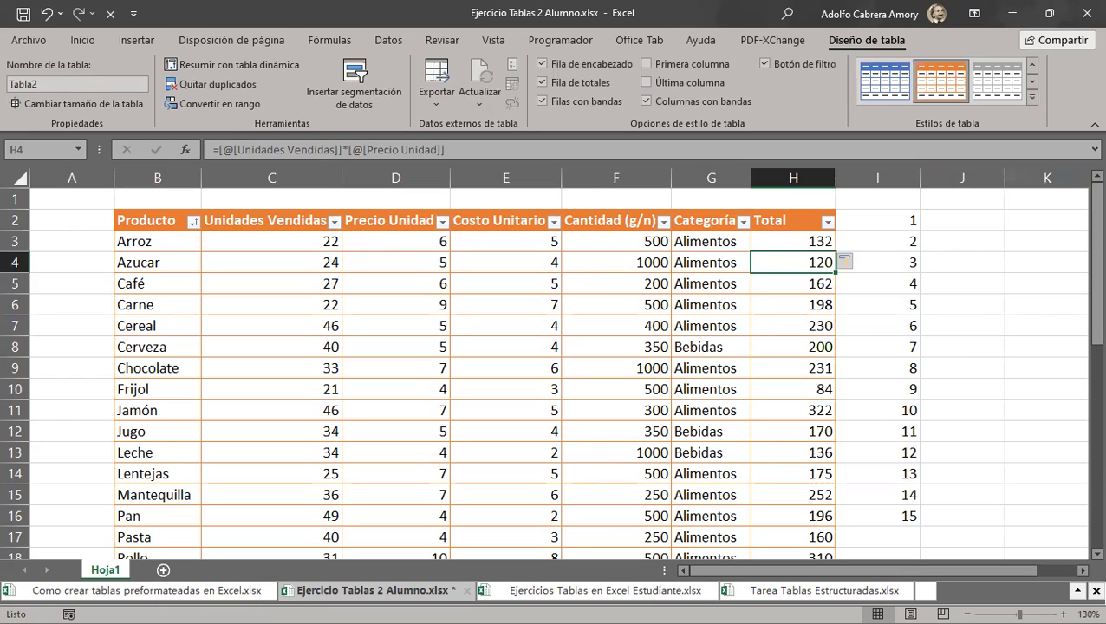
{"action": "left_click", "coordinate": [1030, 64]}
{"action": "scroll", "coordinate": [640, 332], "scroll_direction": "down", "scroll_amount": 4}
{"action": "scroll", "coordinate": [639, 333], "scroll_direction": "down", "scroll_amount": 2}
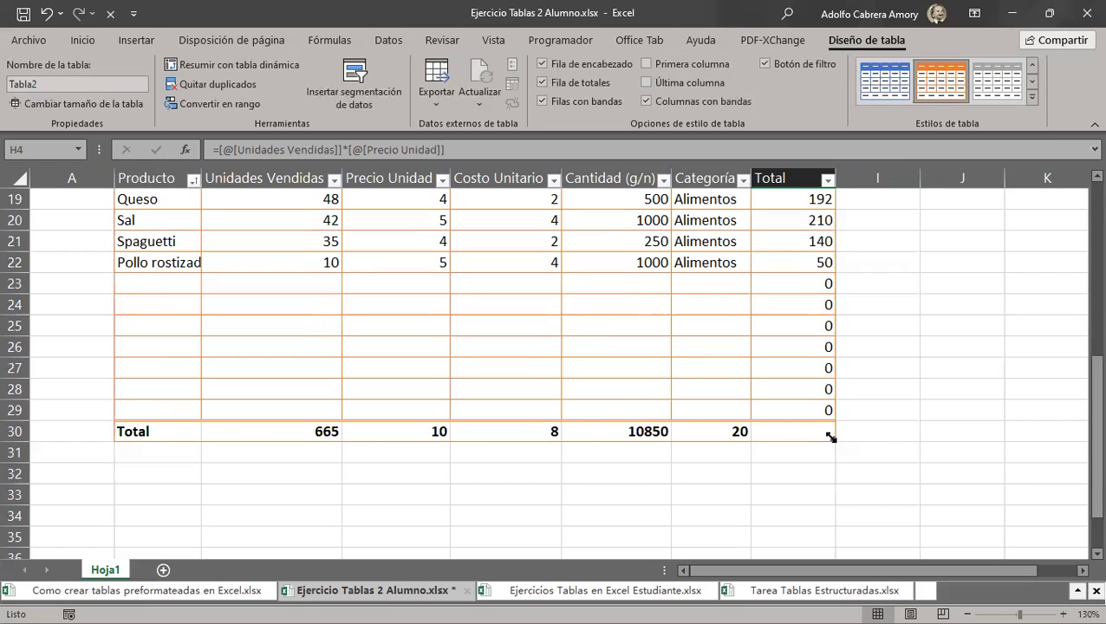
Add an empty row at the end of the table from the last Total cell, then return to the top.
{"action": "left_click", "coordinate": [784, 409]}
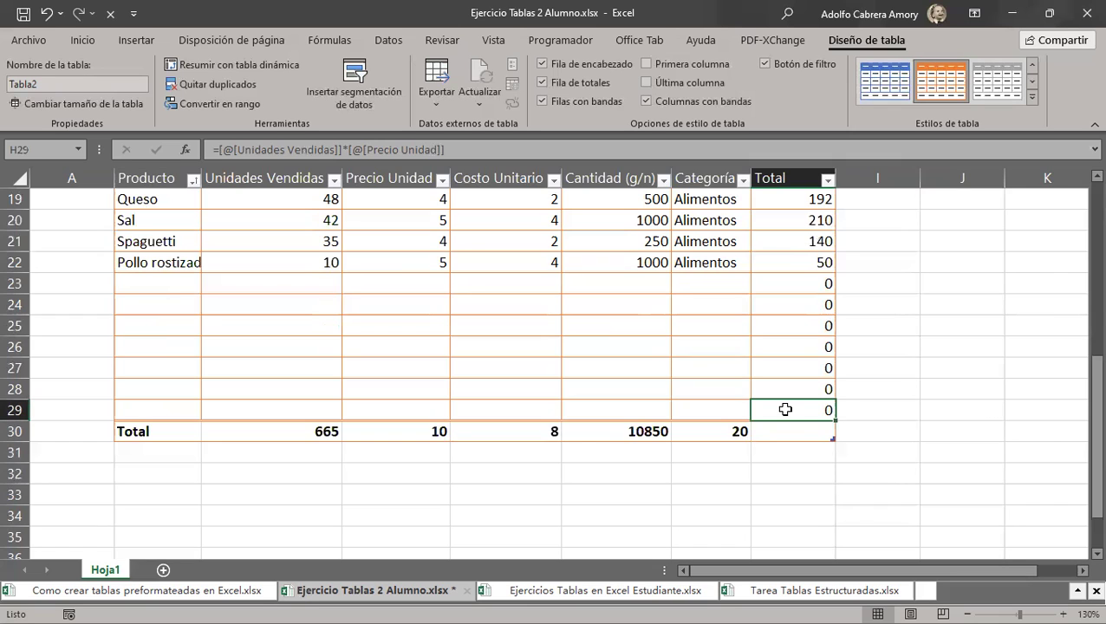
{"action": "key", "text": "Tab"}
{"action": "key", "text": "Tab"}
{"action": "key", "text": "Tab"}
{"action": "key", "text": "Tab"}
{"action": "key", "text": "Tab"}
{"action": "key", "text": "Tab"}
{"action": "key", "text": "Tab"}
{"action": "key", "text": "Tab"}
{"action": "key", "text": "Tab"}
{"action": "key", "text": "Tab"}
{"action": "key", "text": "Tab"}
{"action": "key", "text": "Tab"}
{"action": "key", "text": "Tab"}
{"action": "key", "text": "Tab"}
{"action": "key", "text": "Tab"}
{"action": "key", "text": "Tab"}
{"action": "key", "text": "Tab"}
{"action": "key", "text": "Tab"}
{"action": "key", "text": "Tab"}
{"action": "key", "text": "Tab"}
{"action": "key", "text": "Tab"}
{"action": "key", "text": "Tab"}
{"action": "key", "text": "Tab"}
{"action": "key", "text": "Tab"}
{"action": "key", "text": "Tab"}
{"action": "key", "text": "Tab"}
{"action": "key", "text": "Tab"}
{"action": "key", "text": "Tab"}
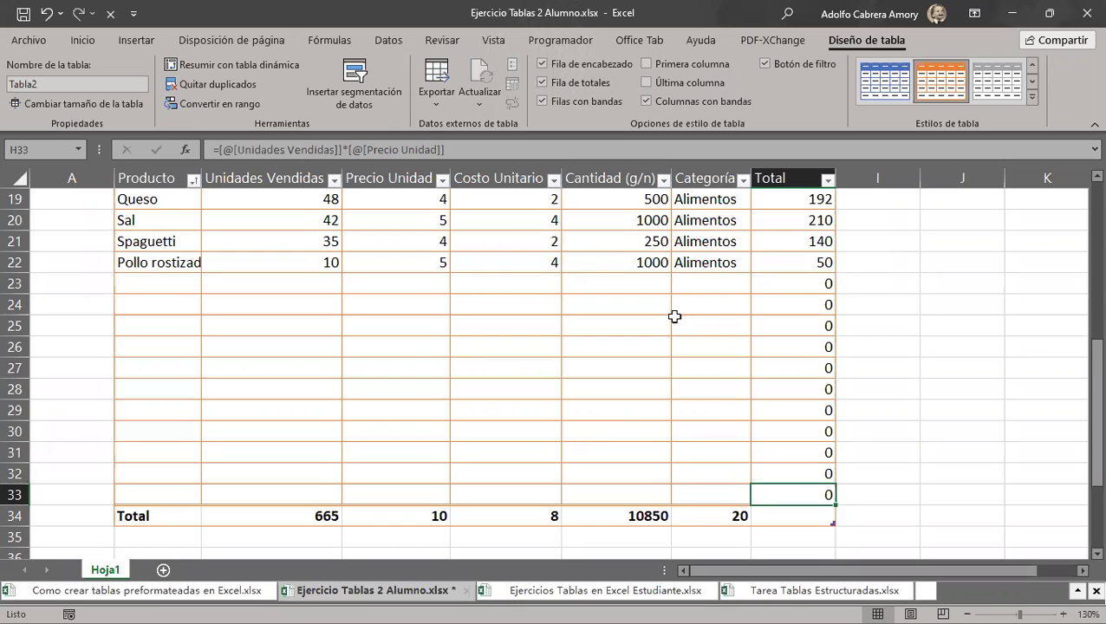
{"action": "scroll", "coordinate": [674, 317], "scroll_direction": "up", "scroll_amount": 1}
{"action": "scroll", "coordinate": [674, 317], "scroll_direction": "up", "scroll_amount": 3}
{"action": "scroll", "coordinate": [674, 317], "scroll_direction": "up", "scroll_amount": 2}
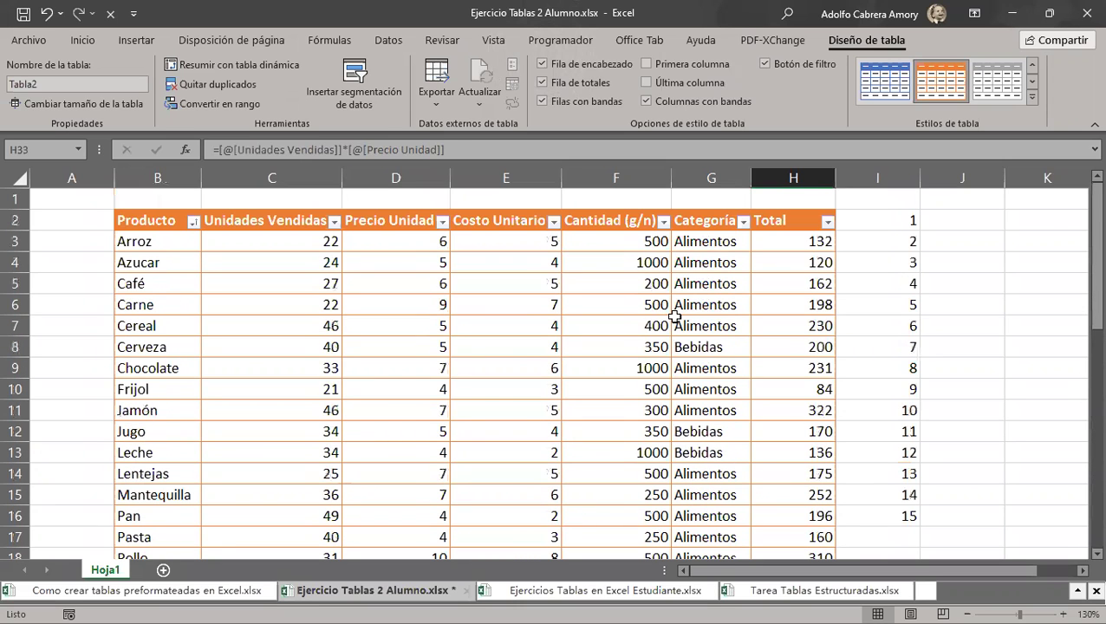
{"action": "left_click", "coordinate": [674, 317]}
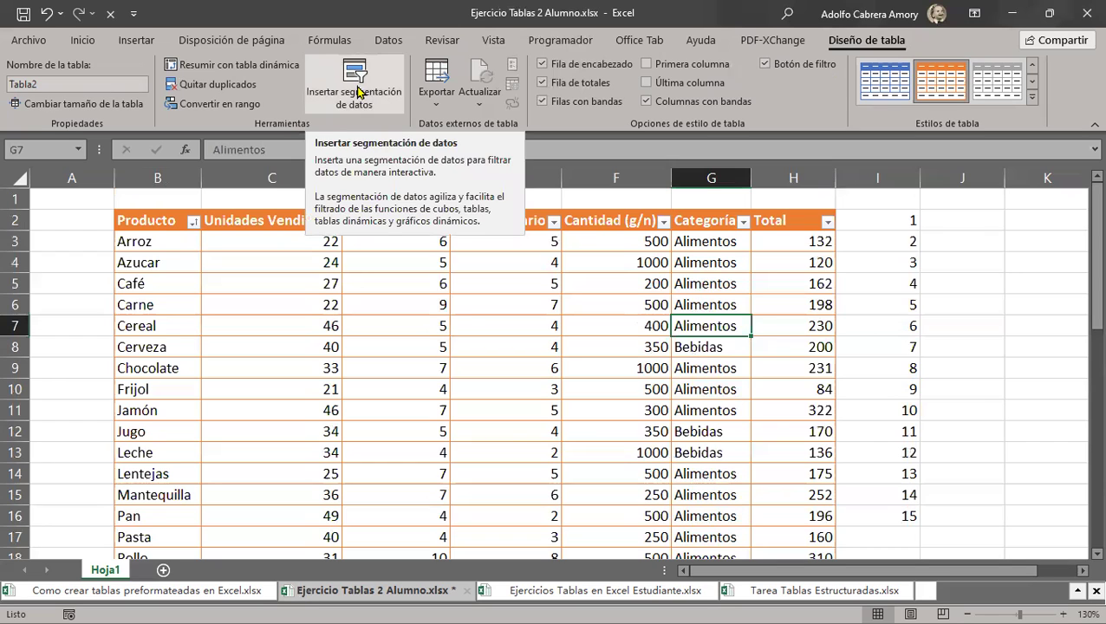
Start inserting slicers for the product table and tick Producto and Categoría.
{"action": "left_click", "coordinate": [358, 92]}
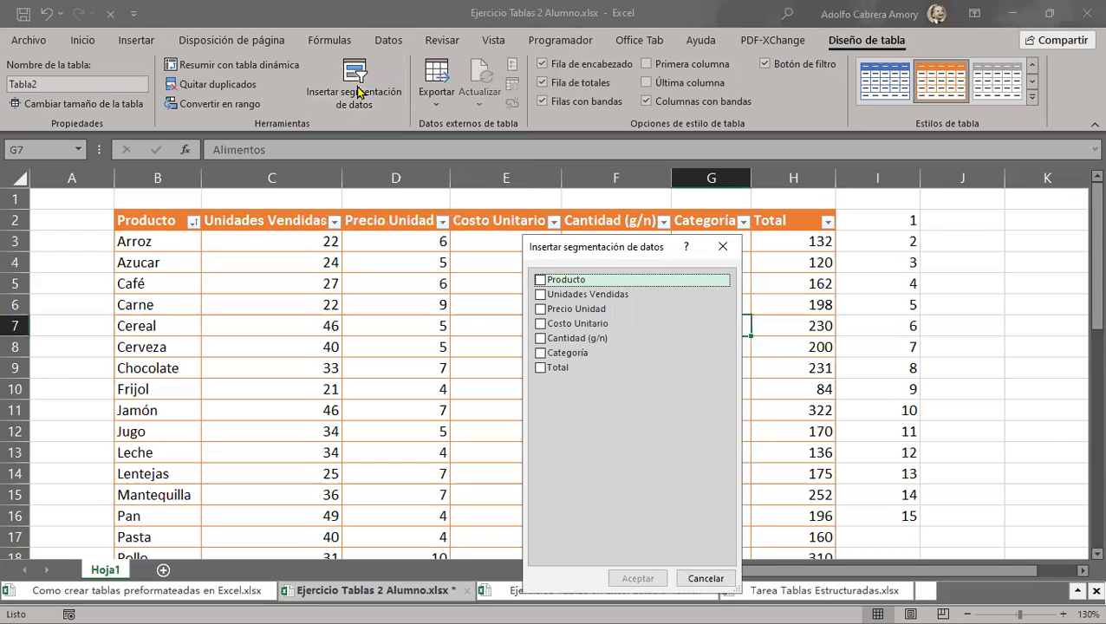
{"action": "left_click_drag", "start_coordinate": [582, 250], "coordinate": [685, 146]}
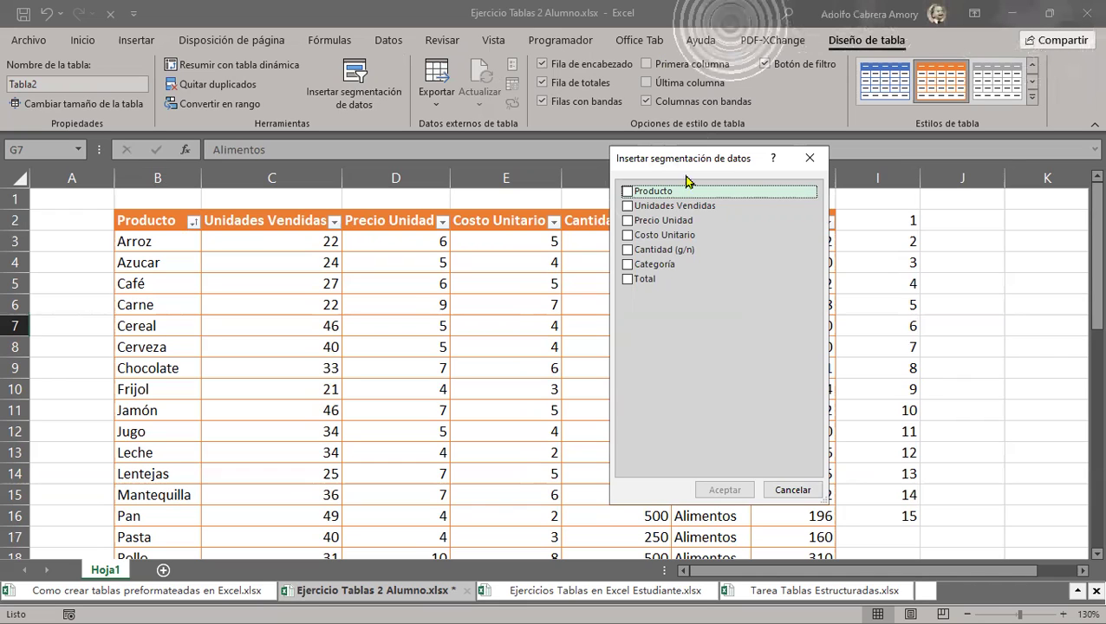
{"action": "mouse_move", "coordinate": [711, 161]}
{"action": "left_mouse_down"}
{"action": "mouse_move", "coordinate": [758, 174]}
{"action": "mouse_move", "coordinate": [730, 151]}
{"action": "left_mouse_up"}
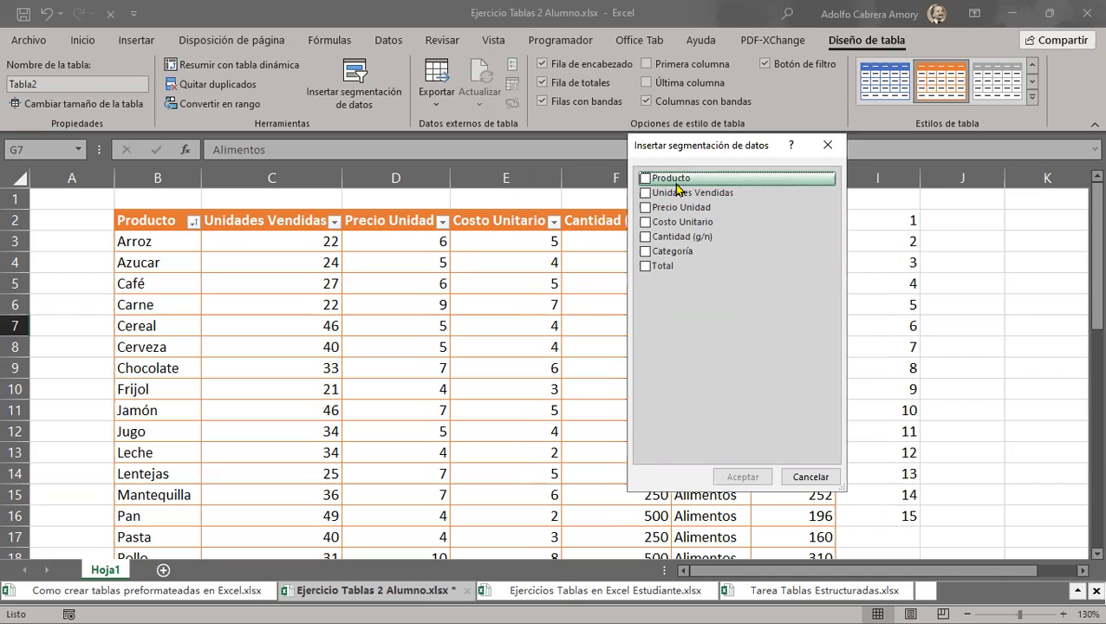
{"action": "left_click", "coordinate": [643, 180]}
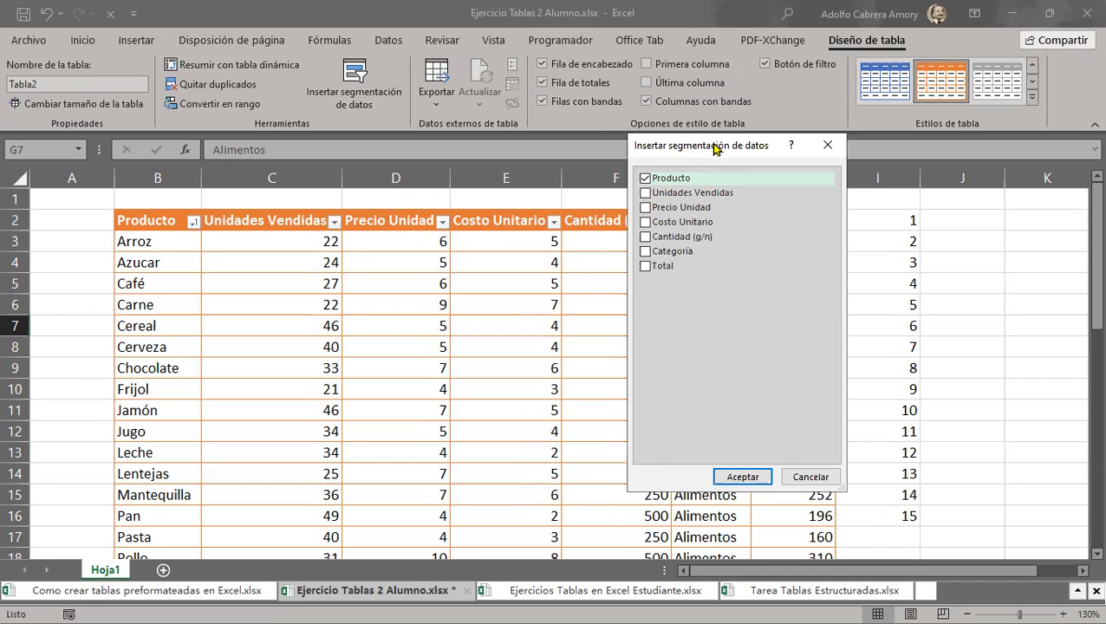
{"action": "left_click_drag", "start_coordinate": [715, 149], "coordinate": [491, 102]}
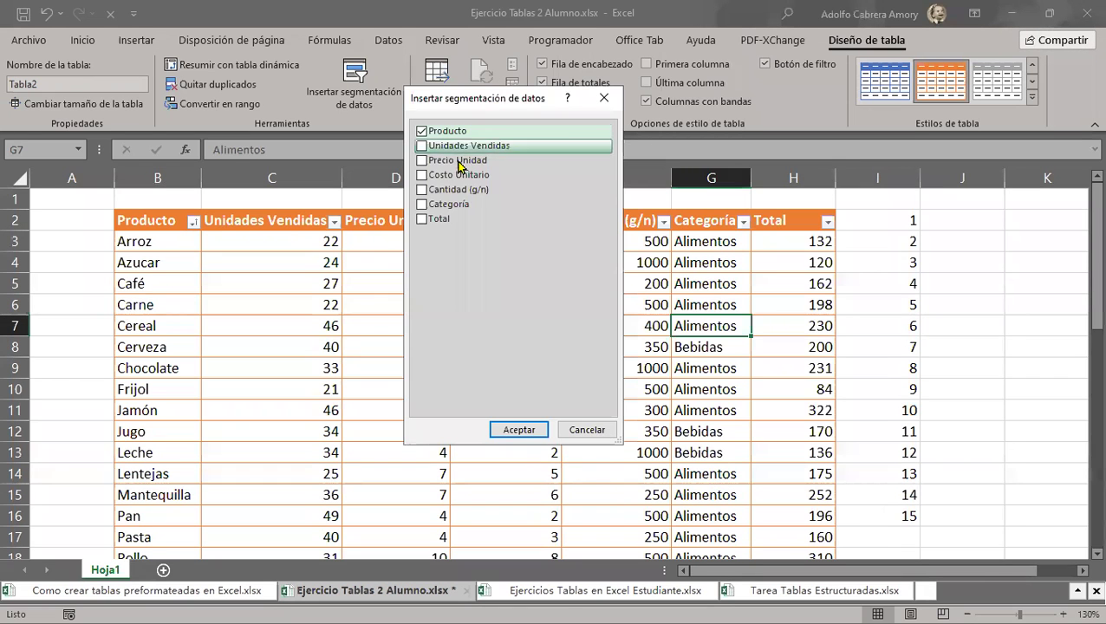
{"action": "left_click", "coordinate": [422, 206]}
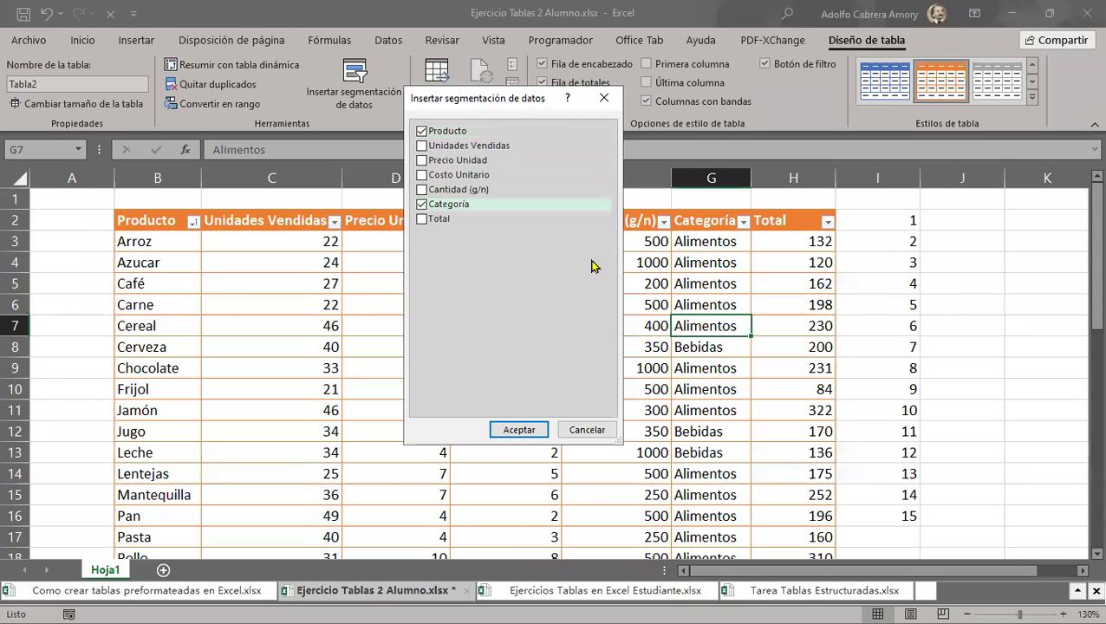
Insert the Producto and Categoría slicers, zoom to 110%, and move Categoría over columns L–M.
{"action": "left_click", "coordinate": [520, 431]}
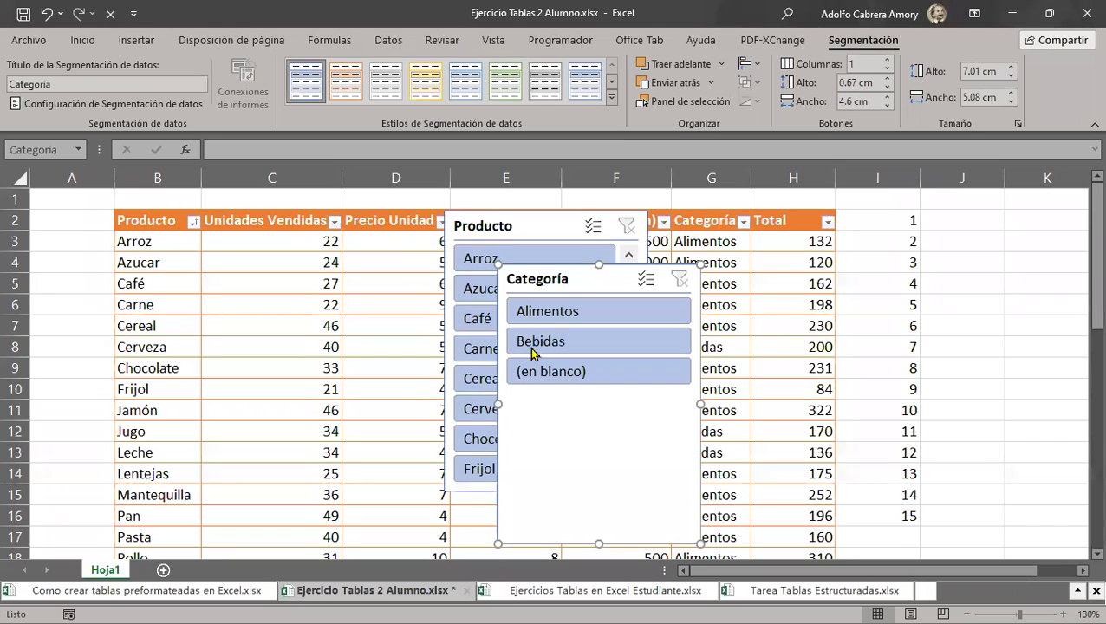
{"action": "mouse_move", "coordinate": [567, 279]}
{"action": "left_mouse_down"}
{"action": "mouse_move", "coordinate": [907, 203]}
{"action": "mouse_move", "coordinate": [907, 230]}
{"action": "left_mouse_up"}
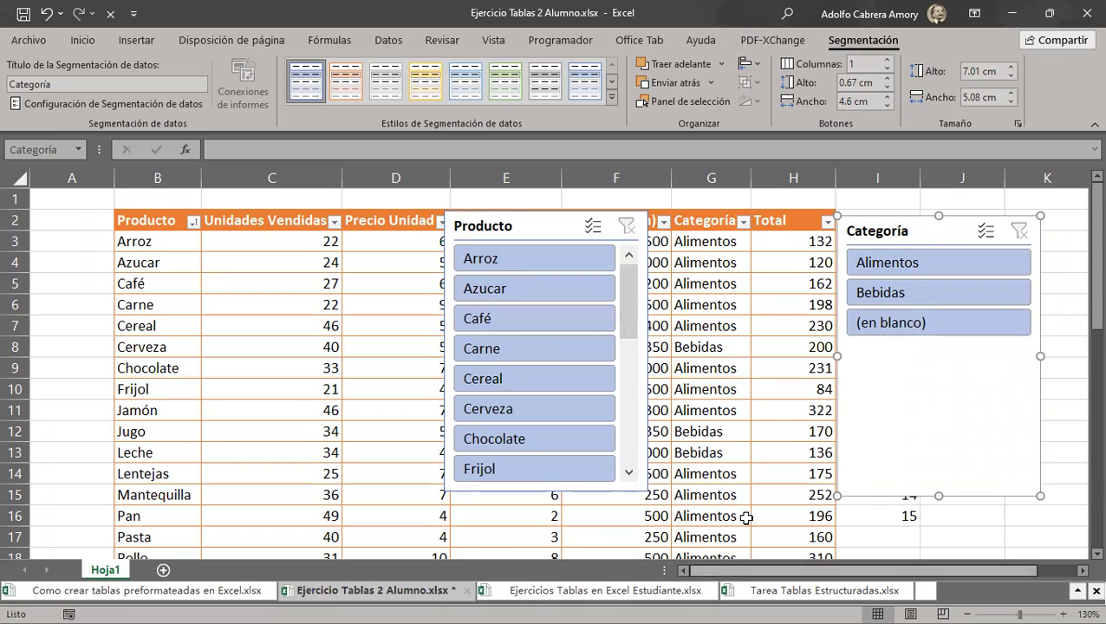
{"action": "left_click", "coordinate": [969, 607]}
{"action": "left_click", "coordinate": [969, 607]}
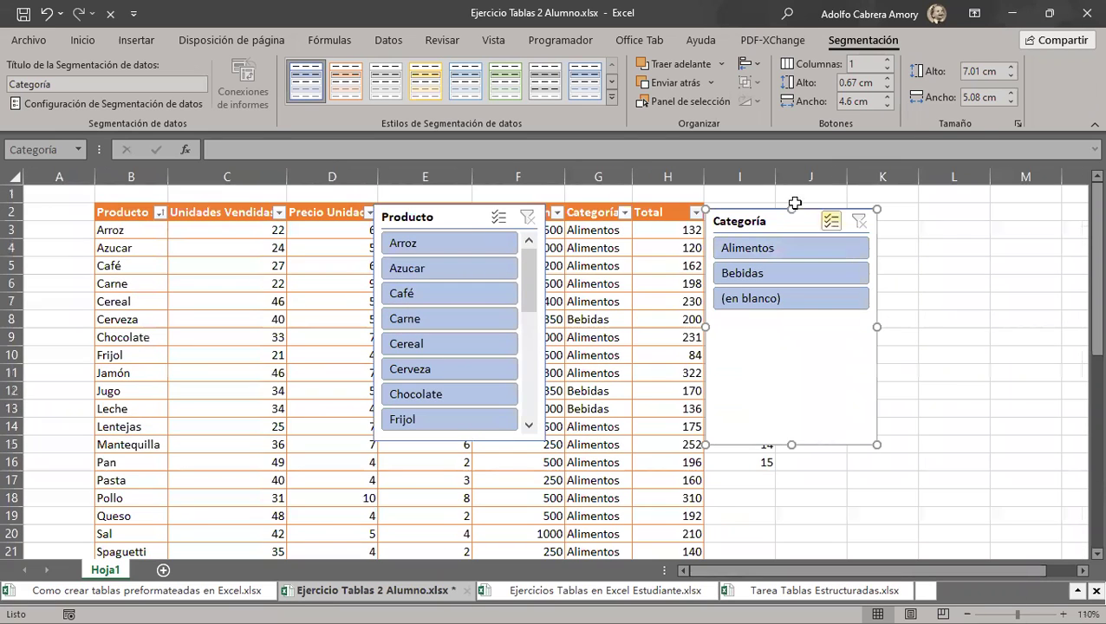
{"action": "left_click_drag", "start_coordinate": [768, 223], "coordinate": [992, 221]}
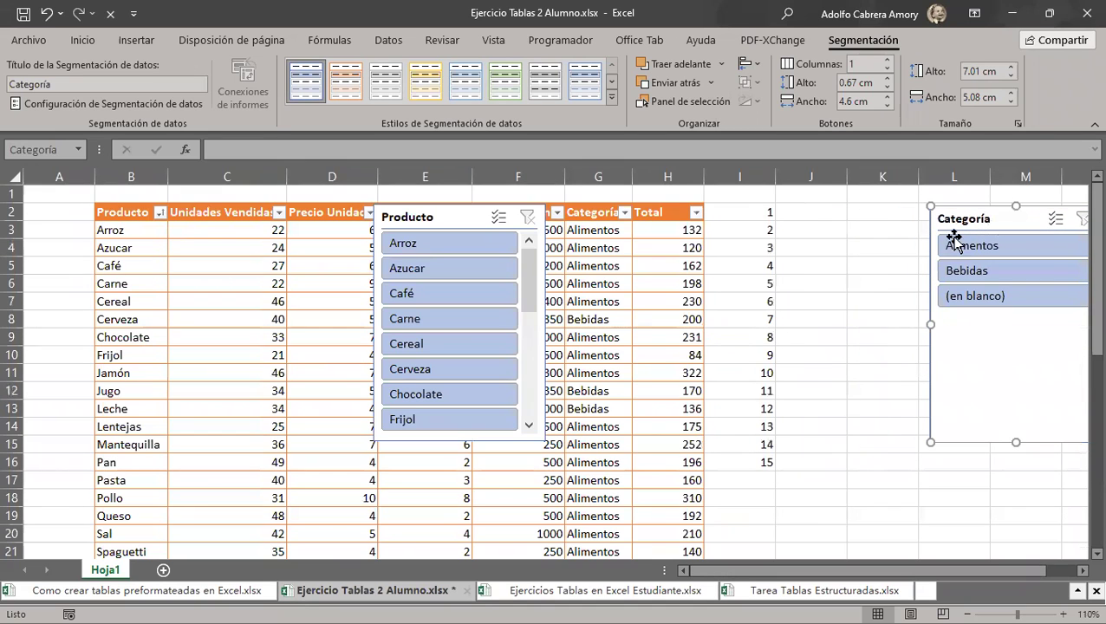
Delete column I with its 1–15 numbers and move the Producto slicer to the table's right.
{"action": "left_click", "coordinate": [746, 174]}
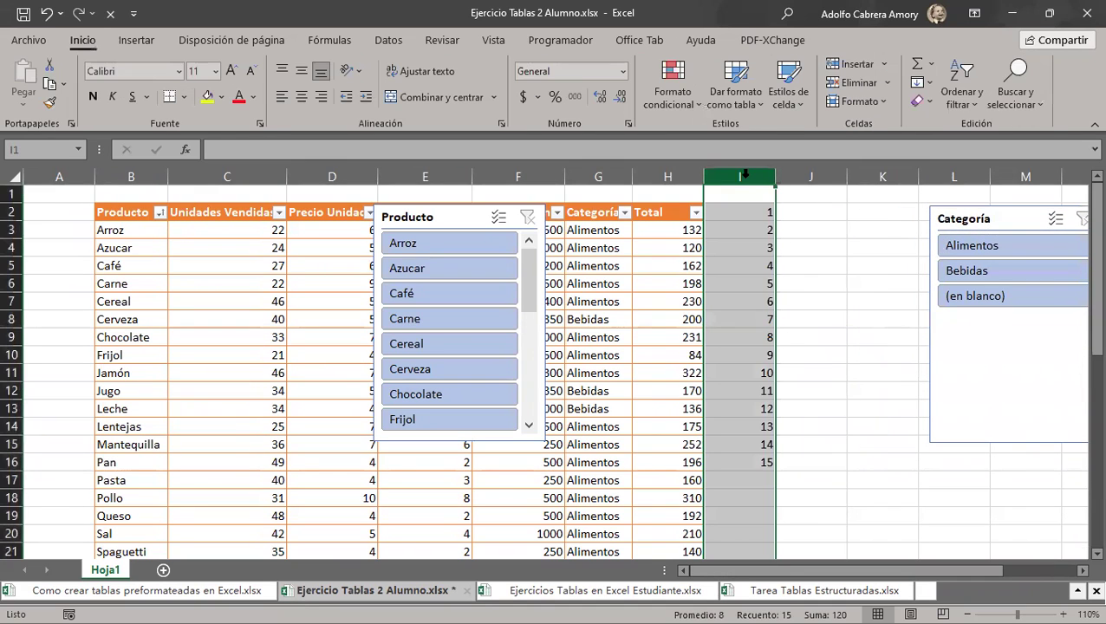
{"action": "right_click", "coordinate": [745, 175]}
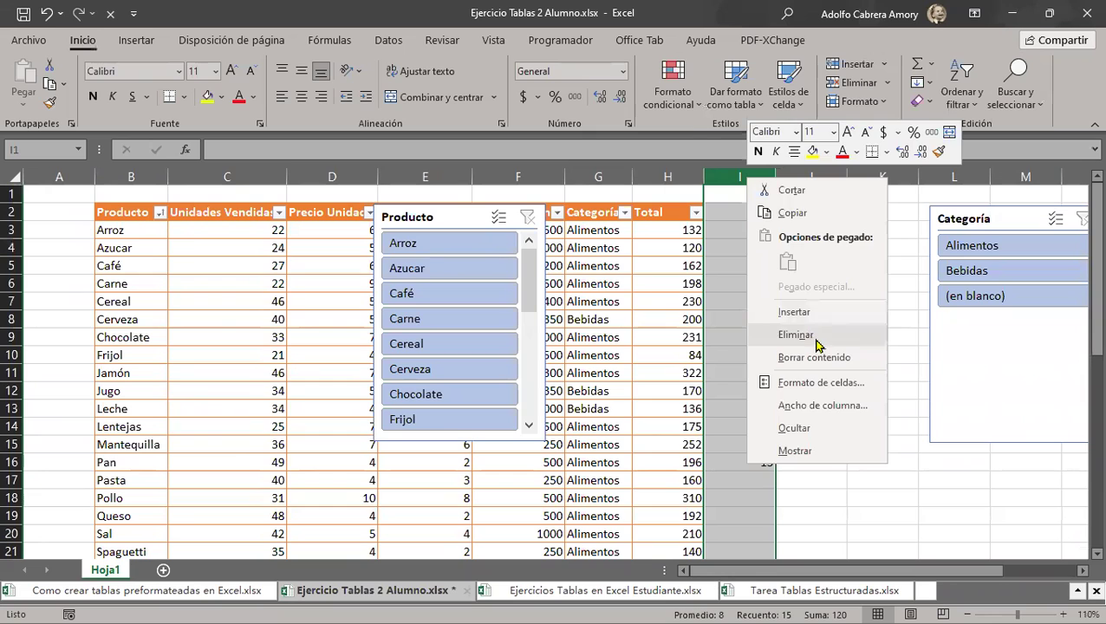
{"action": "left_click", "coordinate": [814, 337]}
{"action": "mouse_move", "coordinate": [432, 218]}
{"action": "left_mouse_down"}
{"action": "mouse_move", "coordinate": [844, 247]}
{"action": "mouse_move", "coordinate": [806, 210]}
{"action": "mouse_move", "coordinate": [784, 218]}
{"action": "left_mouse_up"}
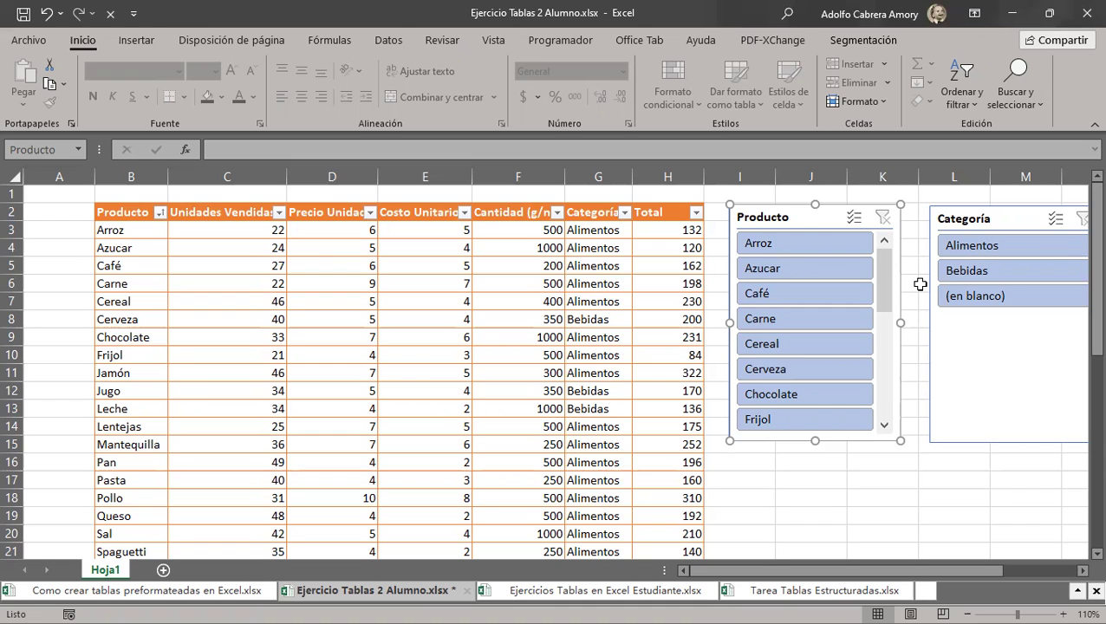
{"action": "left_click", "coordinate": [763, 247]}
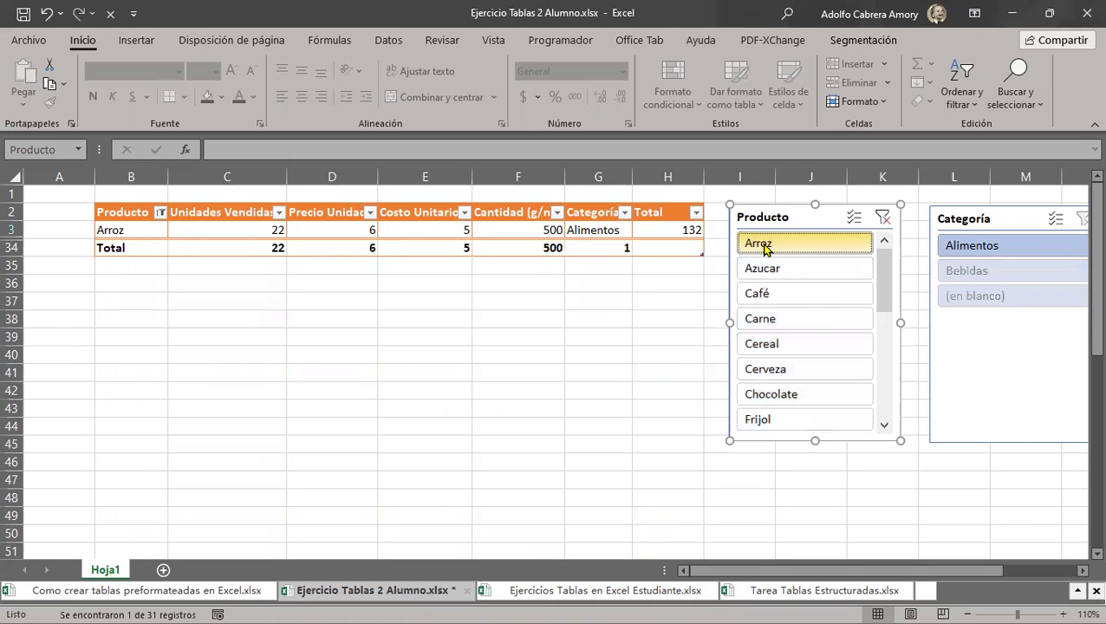
{"action": "left_click", "coordinate": [767, 271]}
{"action": "left_click", "coordinate": [768, 295]}
{"action": "left_click", "coordinate": [768, 320]}
{"action": "left_click", "coordinate": [769, 346]}
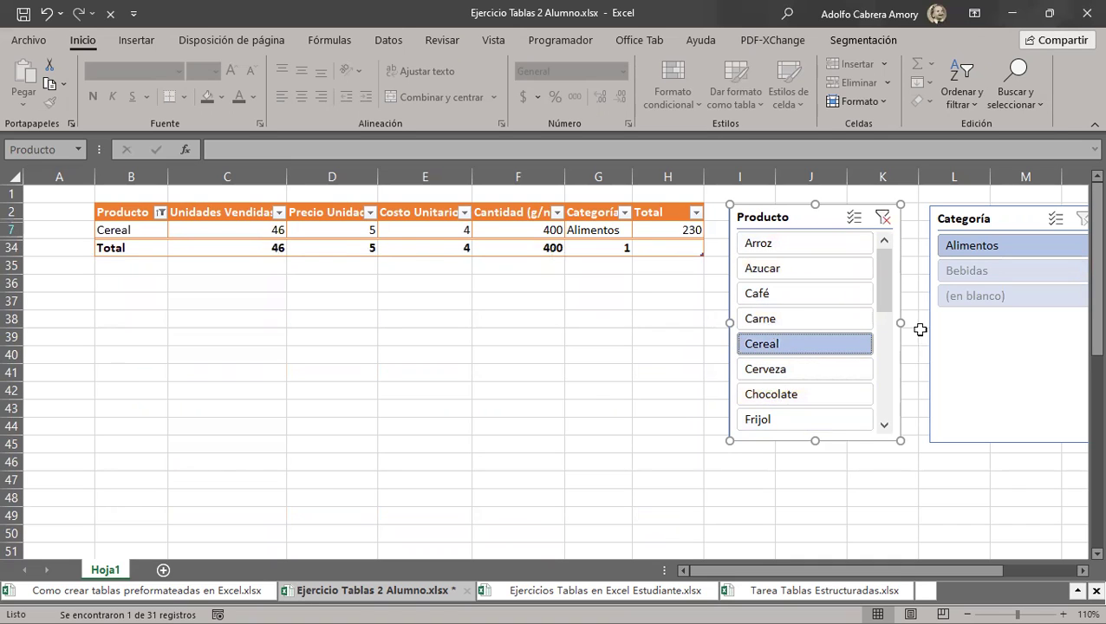
{"action": "left_click_drag", "start_coordinate": [883, 291], "coordinate": [873, 431]}
{"action": "left_click_drag", "start_coordinate": [883, 372], "coordinate": [901, 264]}
{"action": "left_click", "coordinate": [882, 218]}
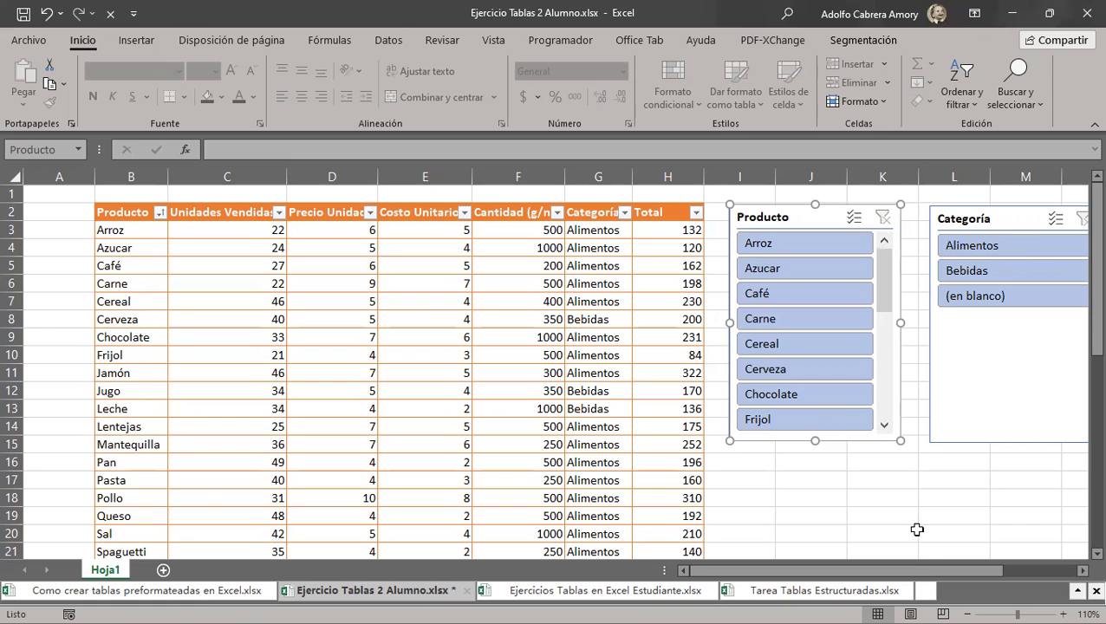
Filter by Categoría, first Alimentos, then Bebidas, leaving Cerveza, Jugo and Leche.
{"action": "left_click_drag", "start_coordinate": [921, 571], "coordinate": [997, 575]}
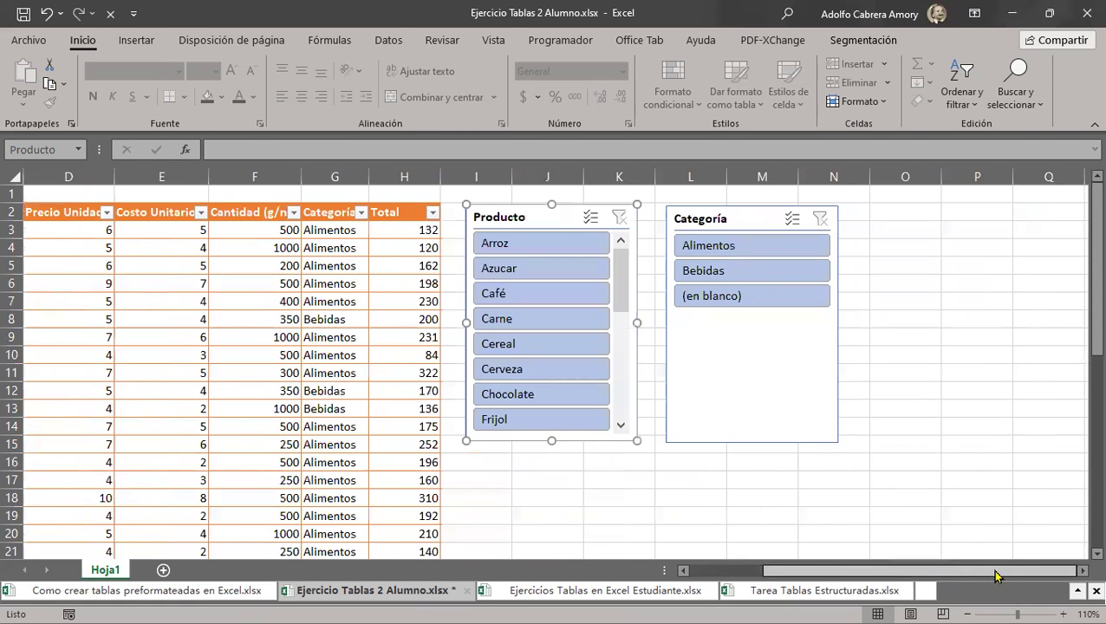
{"action": "left_click", "coordinate": [751, 249]}
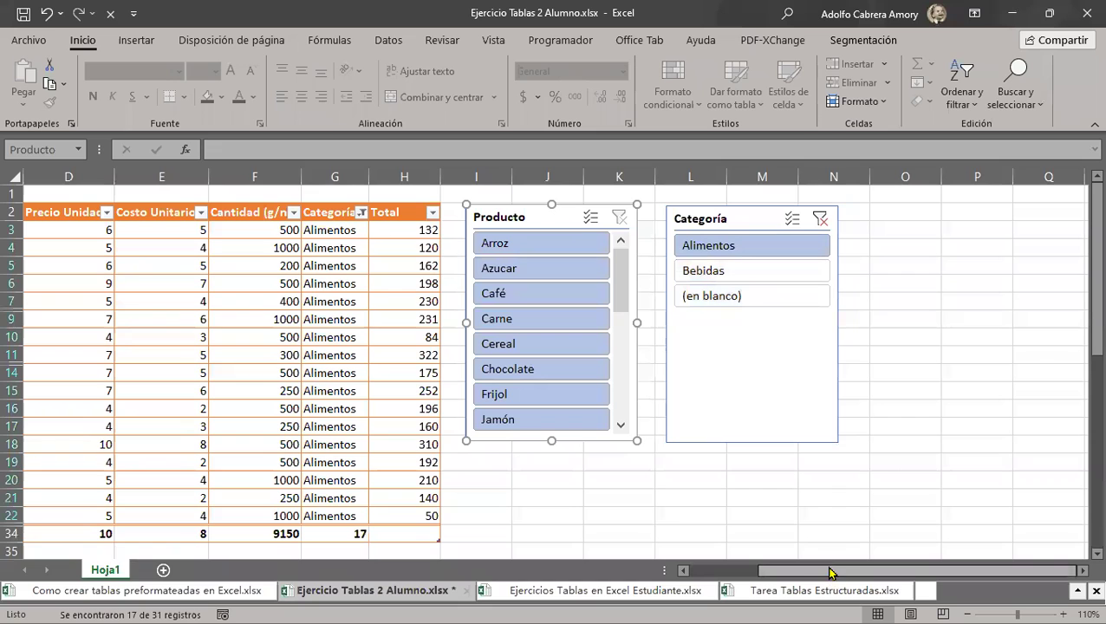
{"action": "left_click_drag", "start_coordinate": [822, 573], "coordinate": [908, 547]}
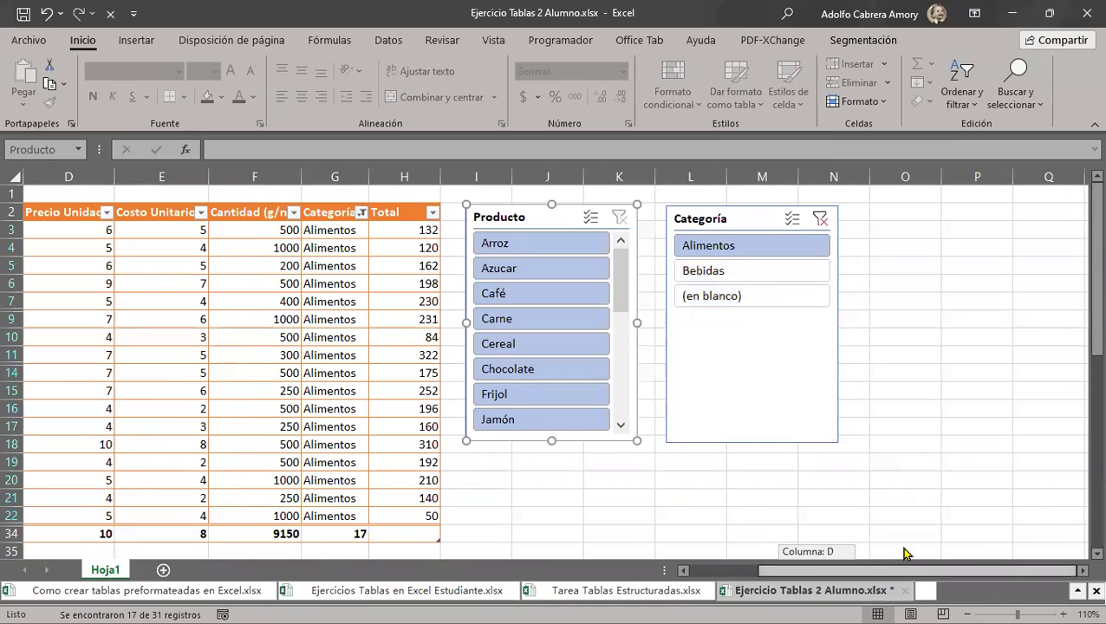
{"action": "left_click", "coordinate": [731, 272]}
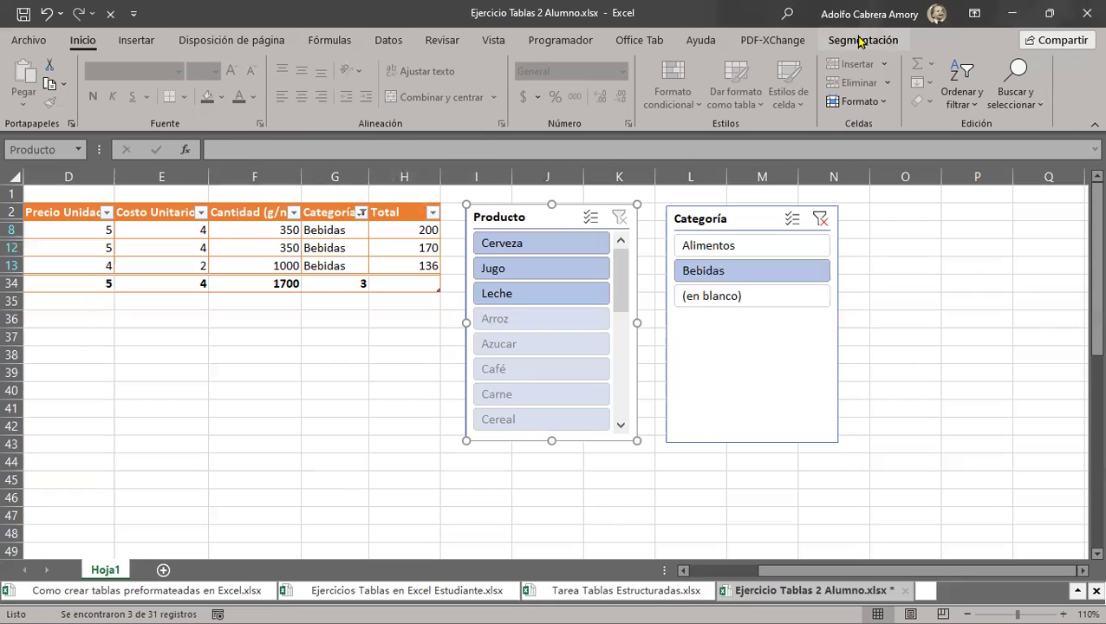
Undo the filters, slicer moves, column I deletion and zoom until both slicers are removed.
{"action": "left_click", "coordinate": [45, 15]}
{"action": "left_click", "coordinate": [46, 15]}
{"action": "left_click", "coordinate": [45, 15]}
{"action": "left_click", "coordinate": [45, 15]}
{"action": "left_click", "coordinate": [45, 15]}
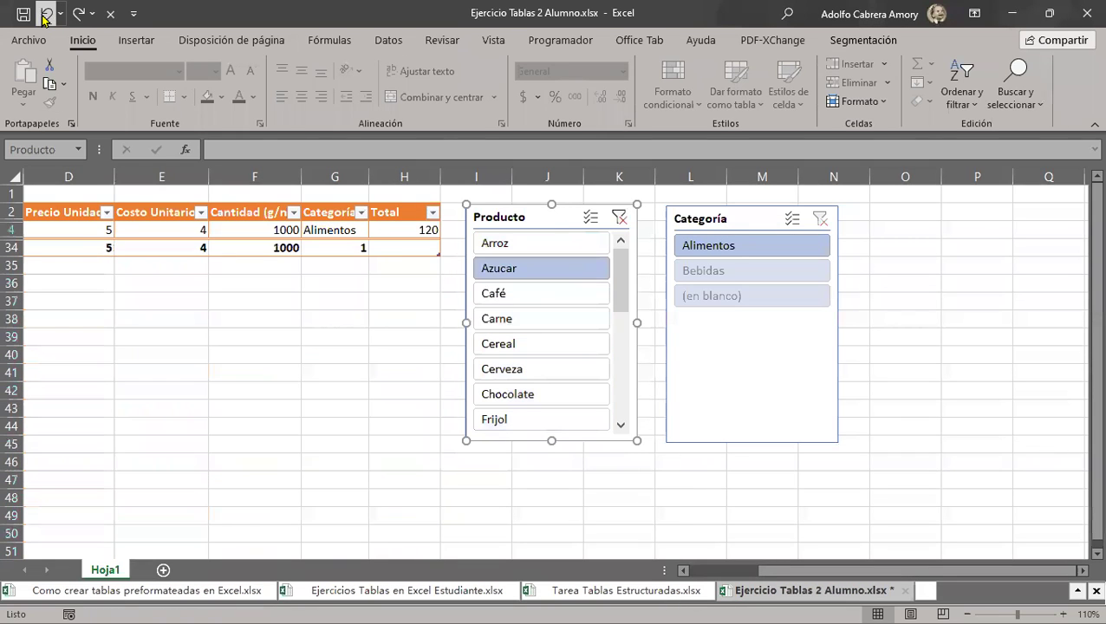
{"action": "left_click", "coordinate": [45, 15]}
{"action": "left_click", "coordinate": [45, 14]}
{"action": "left_click", "coordinate": [45, 14]}
{"action": "left_click", "coordinate": [45, 15]}
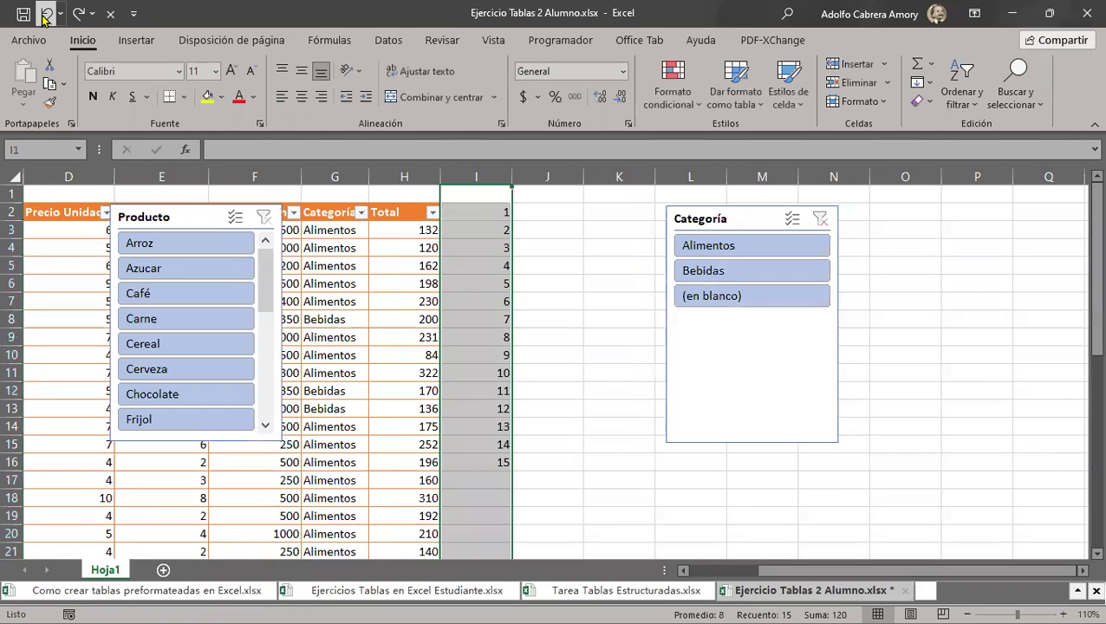
{"action": "left_click", "coordinate": [45, 15]}
{"action": "left_click", "coordinate": [45, 15]}
{"action": "left_click", "coordinate": [45, 15]}
{"action": "left_click", "coordinate": [45, 14]}
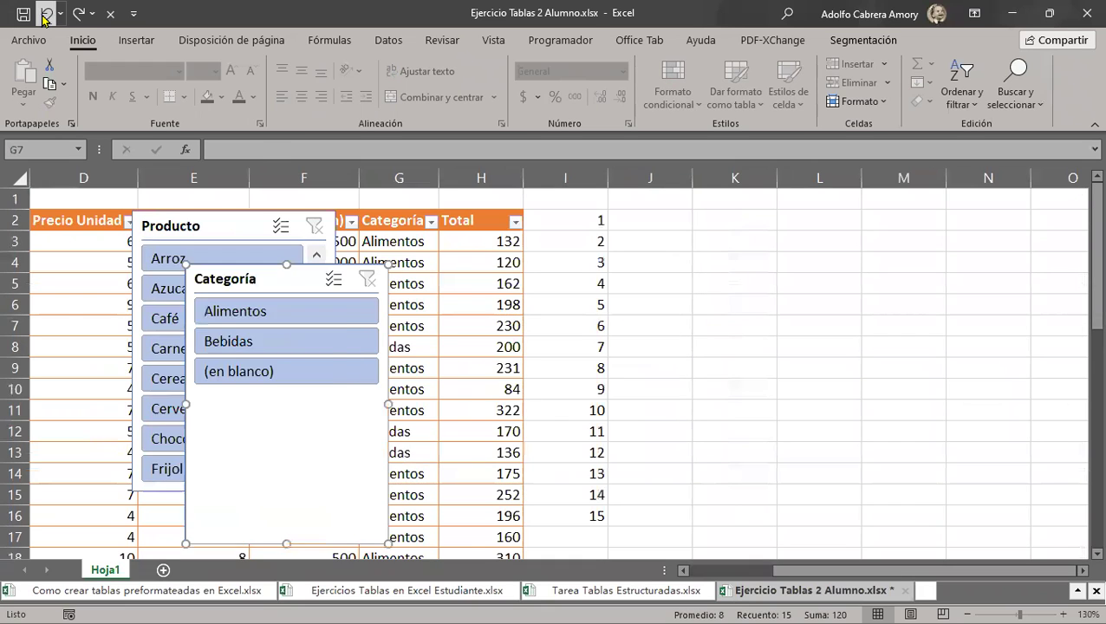
{"action": "left_click", "coordinate": [45, 15]}
{"action": "left_click", "coordinate": [45, 15]}
Redo Agregar fila a la tabla to restore the blank table row, then select cell F7.
{"action": "left_click", "coordinate": [92, 14]}
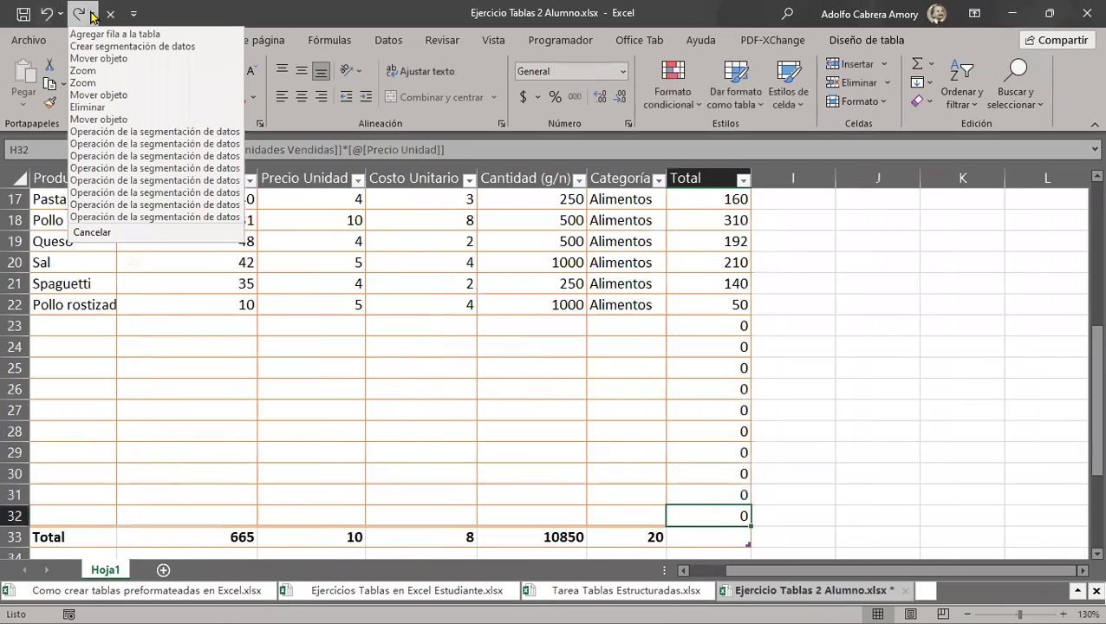
{"action": "left_click", "coordinate": [80, 15]}
{"action": "left_click", "coordinate": [79, 15]}
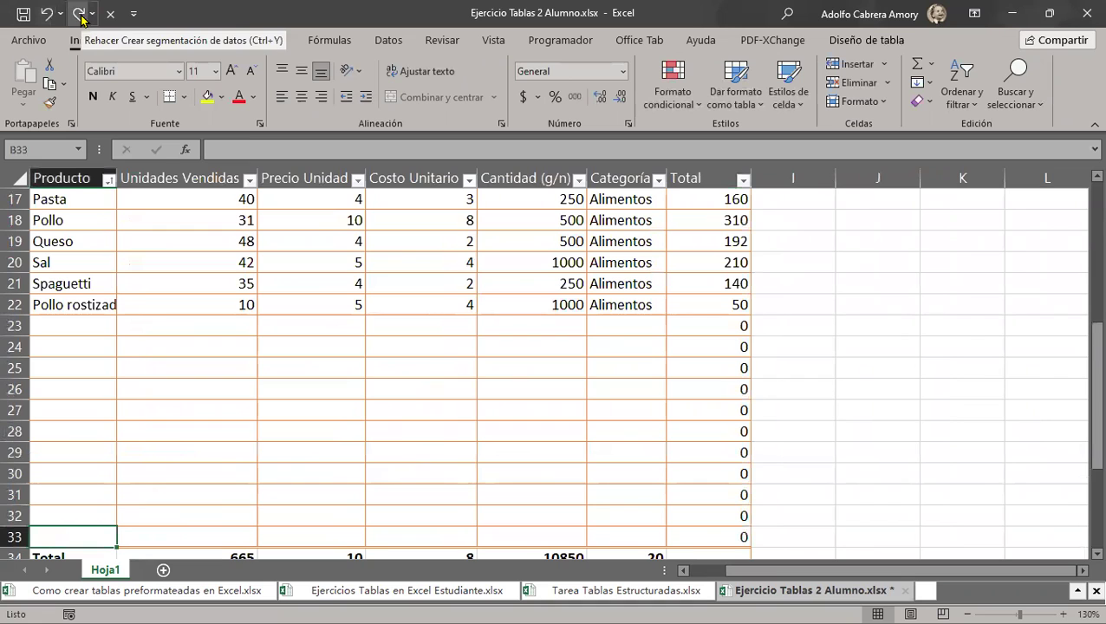
{"action": "scroll", "coordinate": [501, 321], "scroll_direction": "up", "scroll_amount": 5}
{"action": "left_click", "coordinate": [502, 321]}
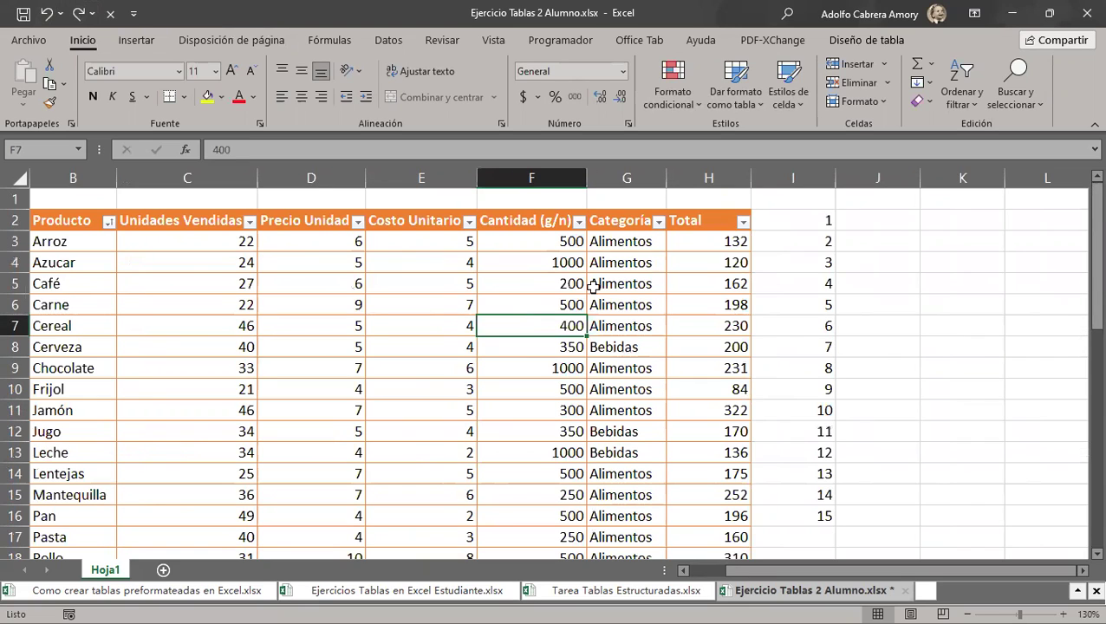
Clear the 1–15 numbers from I2:I16 and select cell E8 inside the table.
{"action": "mouse_move", "coordinate": [799, 216]}
{"action": "left_mouse_down"}
{"action": "mouse_move", "coordinate": [796, 528]}
{"action": "mouse_move", "coordinate": [807, 510]}
{"action": "left_mouse_up"}
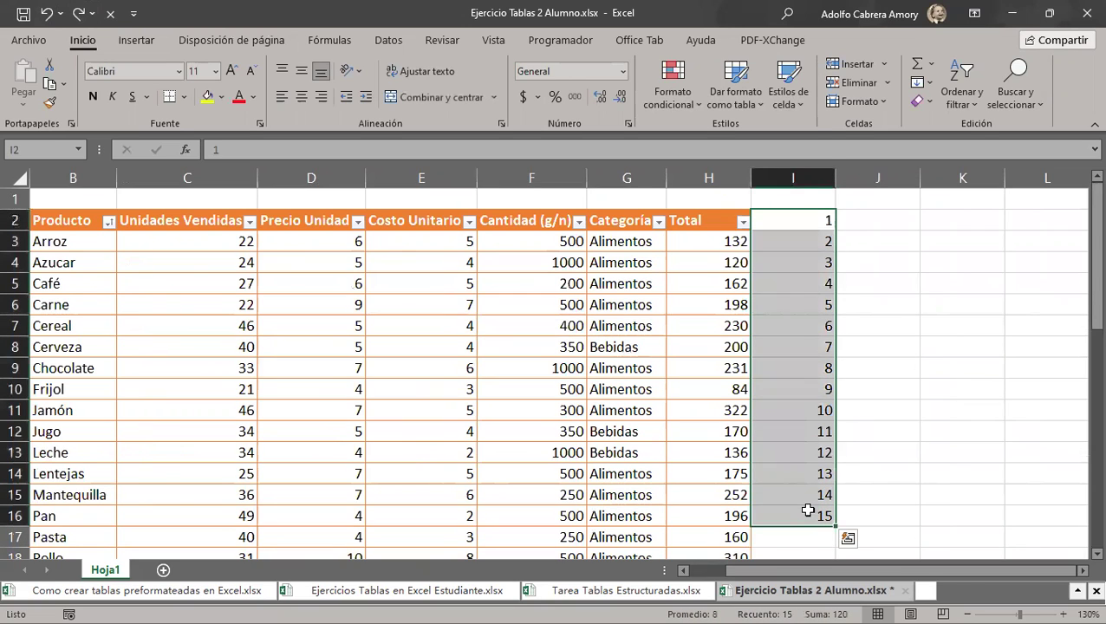
{"action": "key", "text": "Delete"}
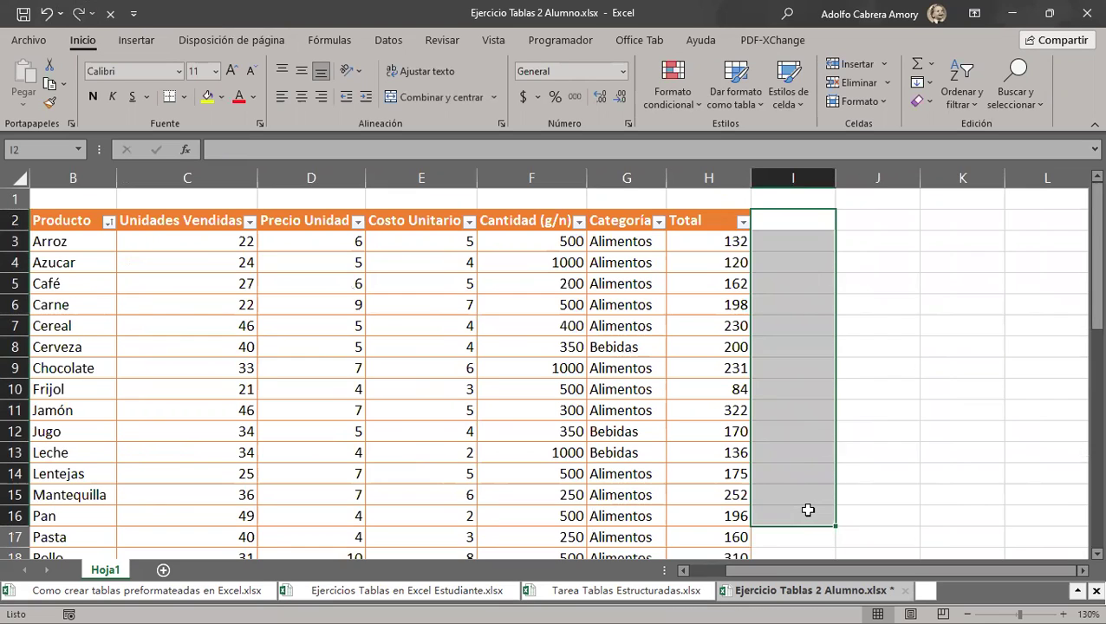
{"action": "left_click", "coordinate": [399, 344]}
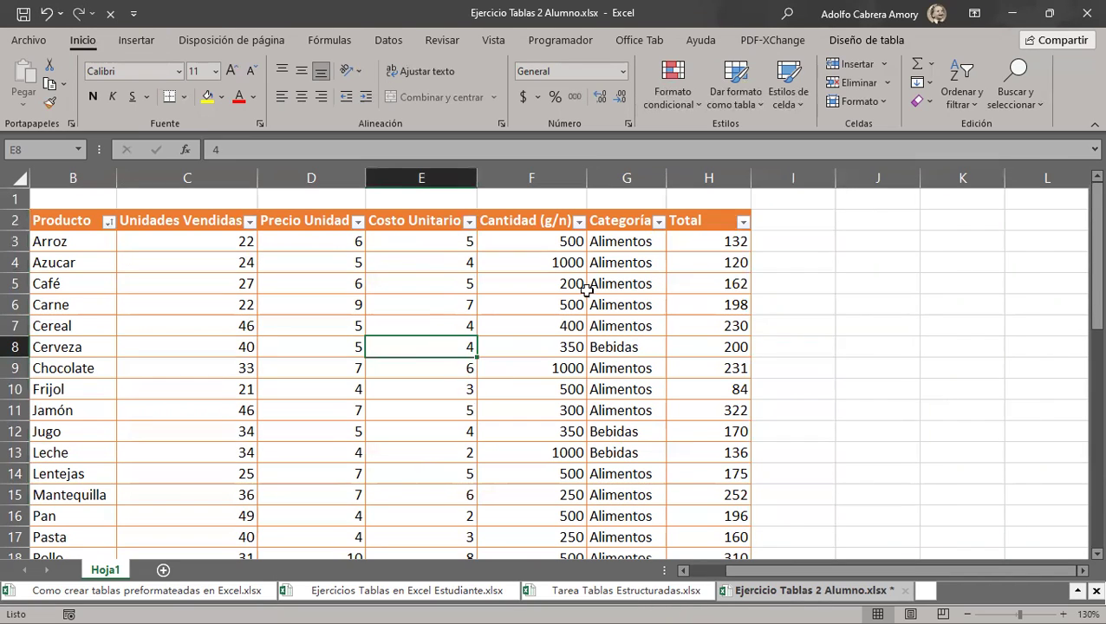
Insert Producto and Categoría slicers for Tabla2 from the Table Design tab.
{"action": "left_click", "coordinate": [875, 41]}
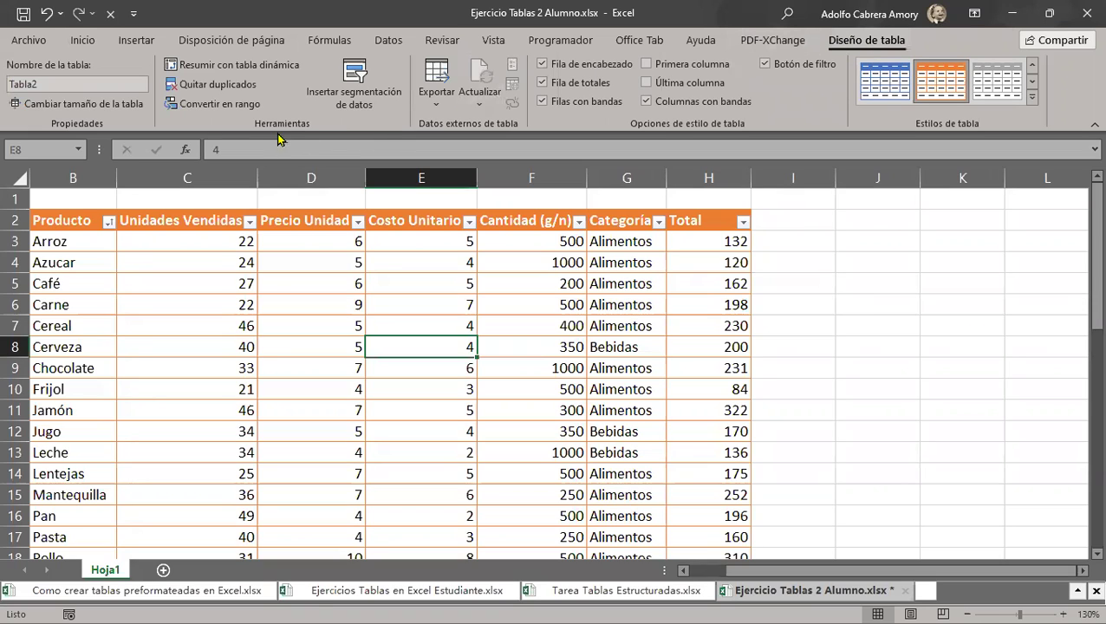
{"action": "left_click", "coordinate": [360, 81]}
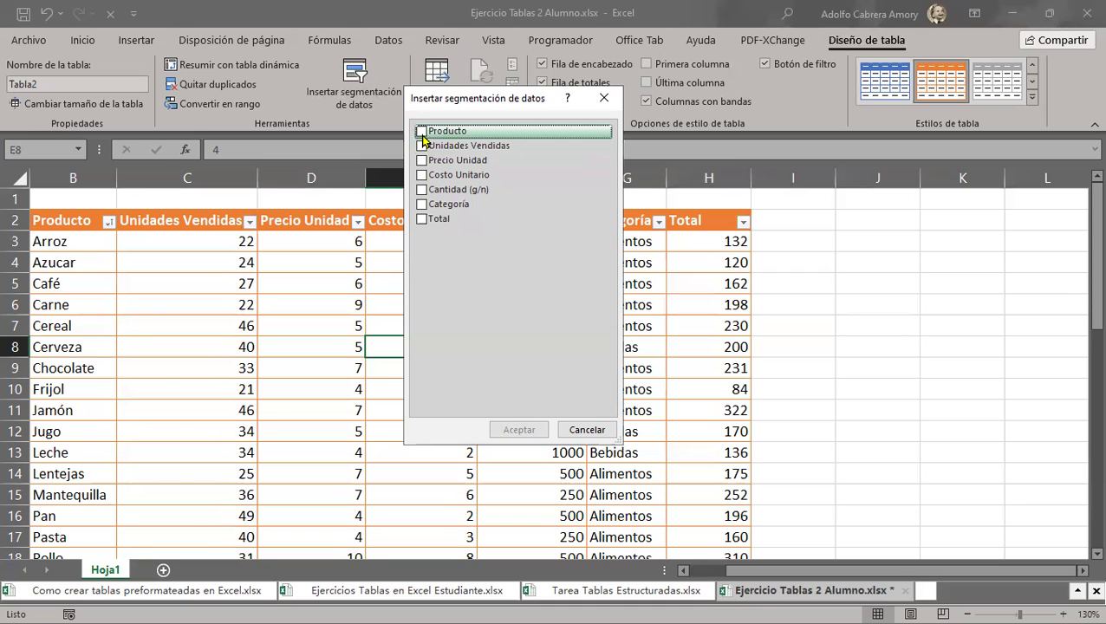
{"action": "left_click", "coordinate": [422, 131]}
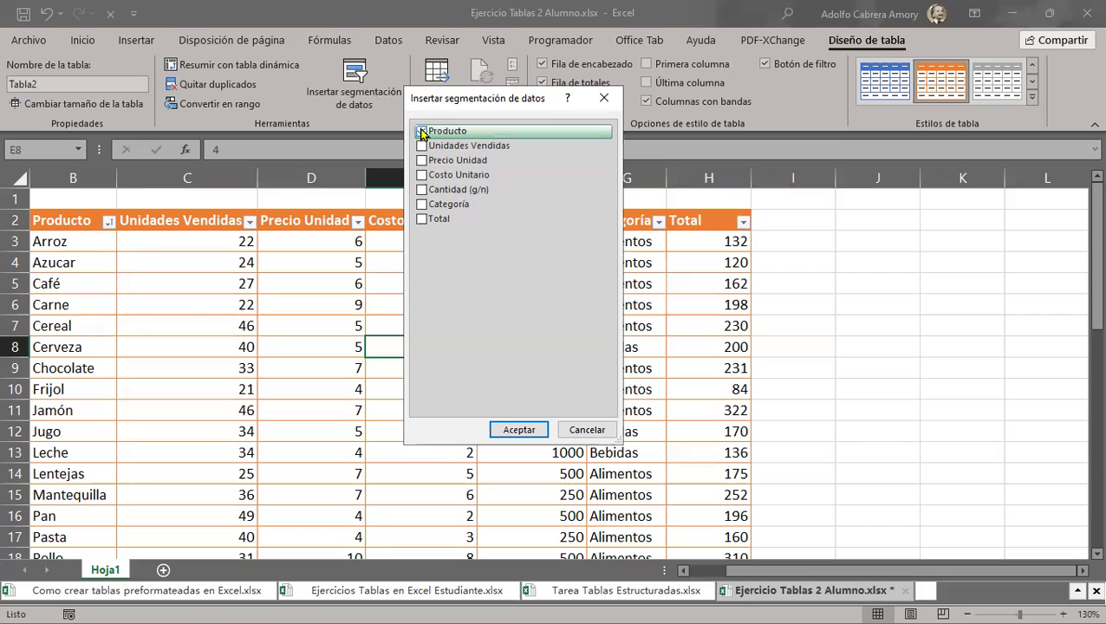
{"action": "left_click", "coordinate": [424, 206]}
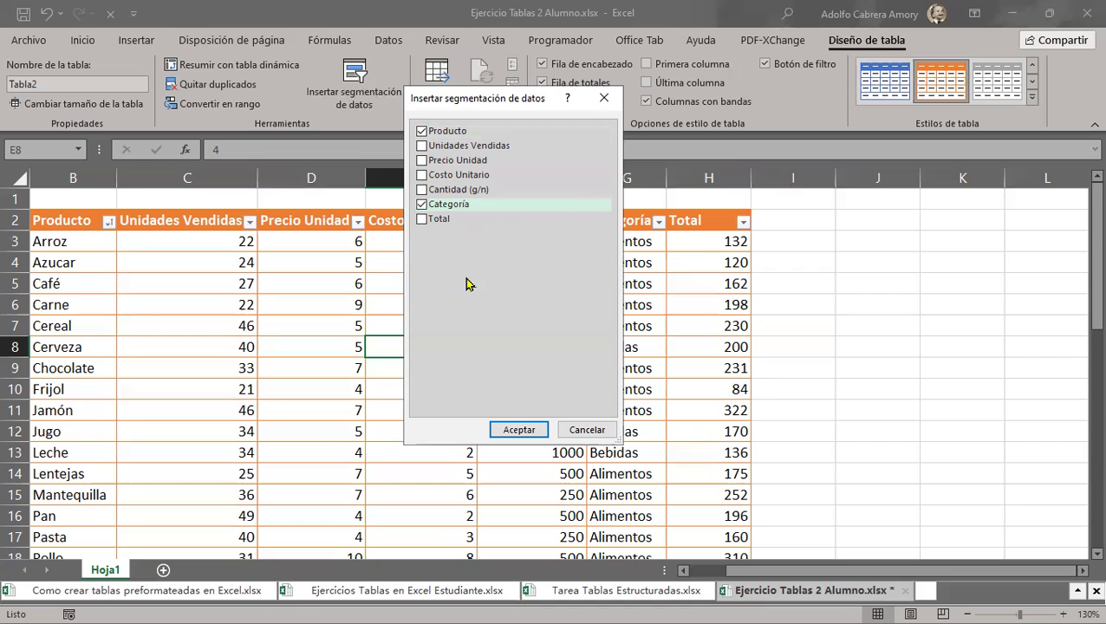
{"action": "left_click", "coordinate": [517, 433]}
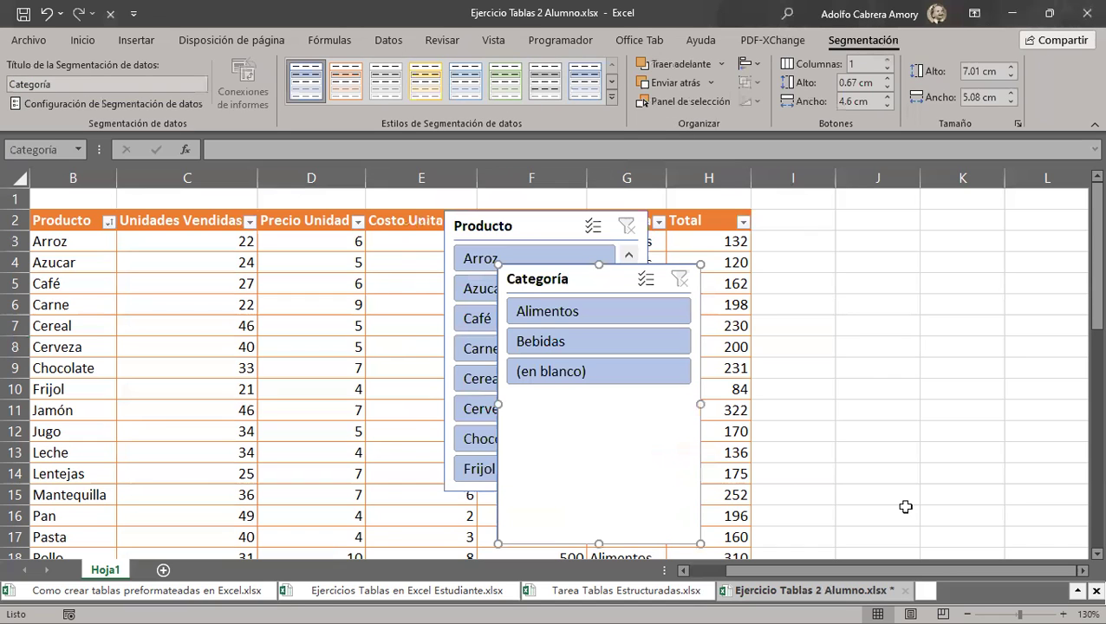
Move the Categoría slicer over columns L–N and the Producto slicer over columns J–K.
{"action": "mouse_move", "coordinate": [607, 271]}
{"action": "left_mouse_down"}
{"action": "mouse_move", "coordinate": [789, 276]}
{"action": "mouse_move", "coordinate": [931, 216]}
{"action": "left_mouse_up"}
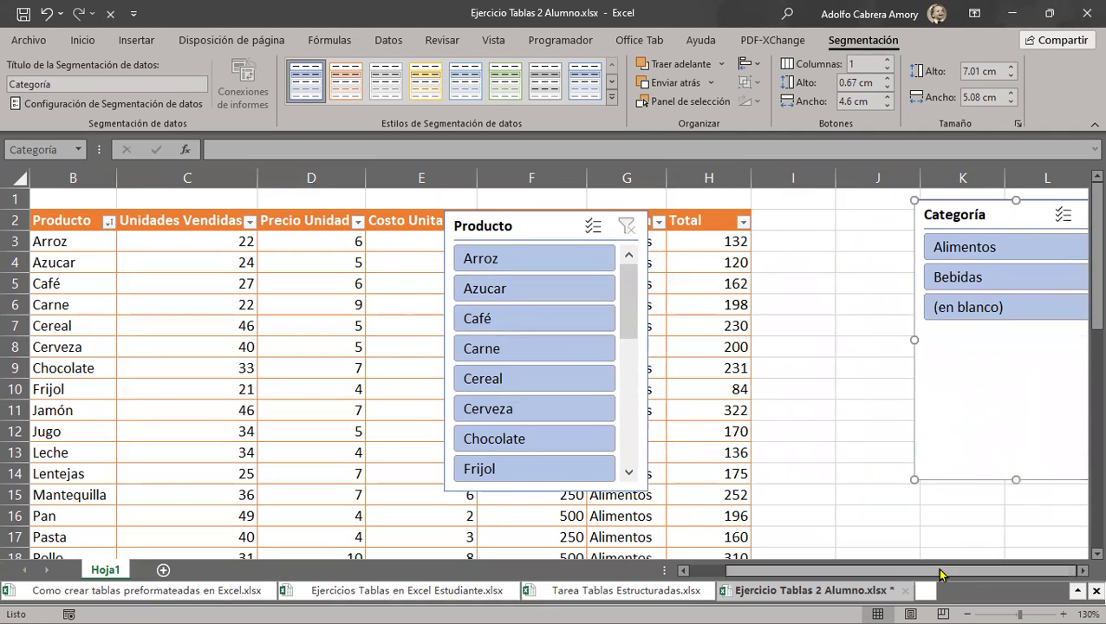
{"action": "left_click", "coordinate": [1082, 570]}
{"action": "left_click", "coordinate": [1083, 570]}
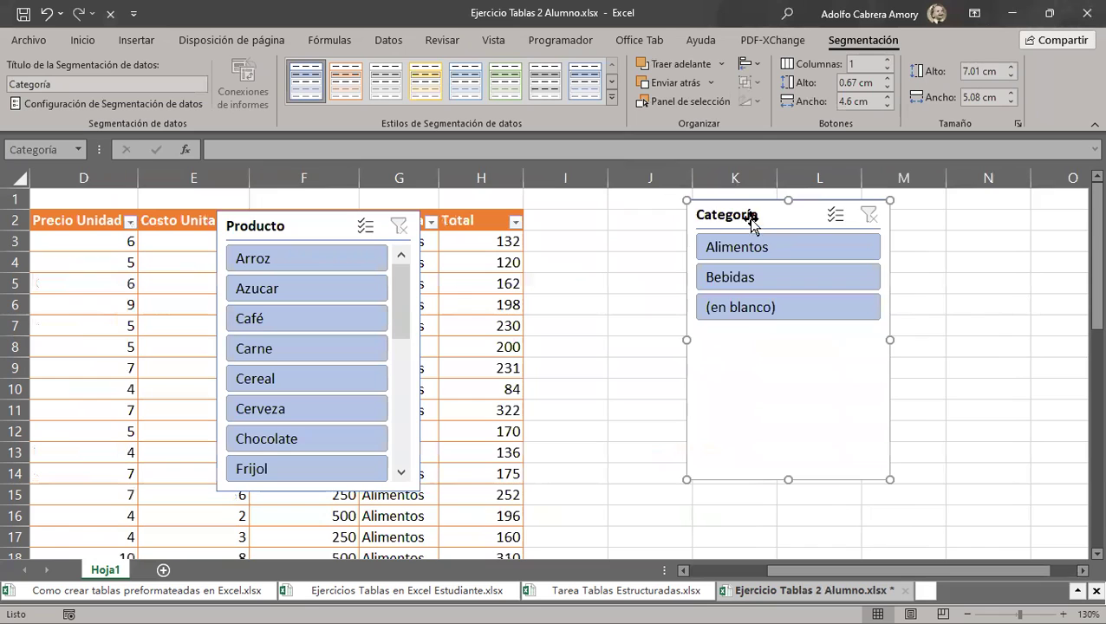
{"action": "left_click_drag", "start_coordinate": [749, 217], "coordinate": [869, 230]}
{"action": "left_click_drag", "start_coordinate": [267, 223], "coordinate": [633, 228]}
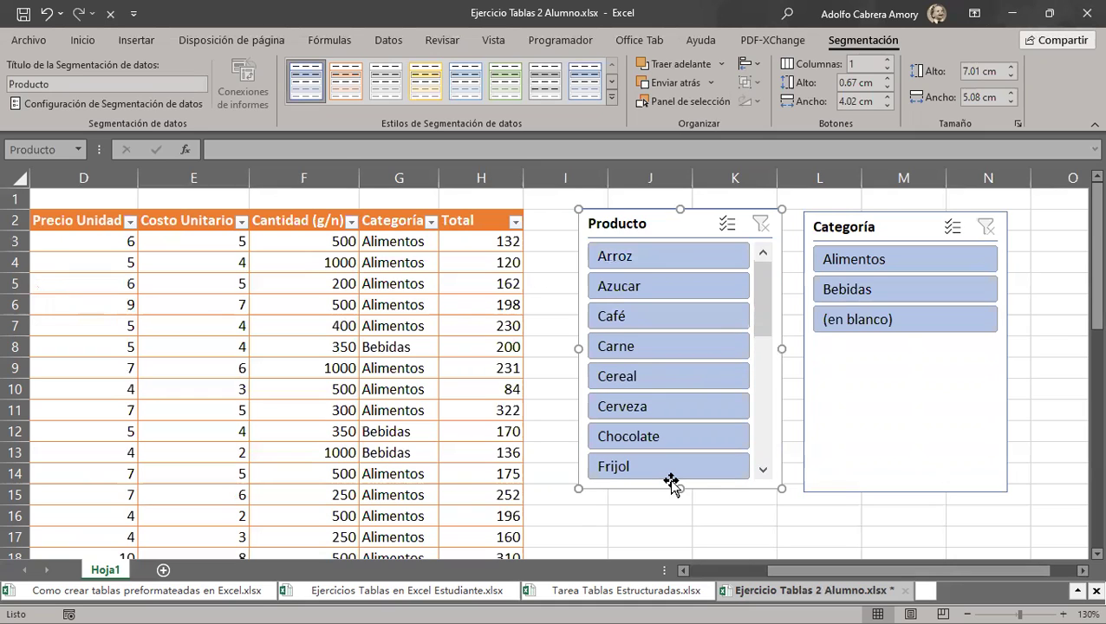
Filter the table to Alimentos with the Categoría slicer, then switch to Bebidas.
{"action": "left_click", "coordinate": [876, 264]}
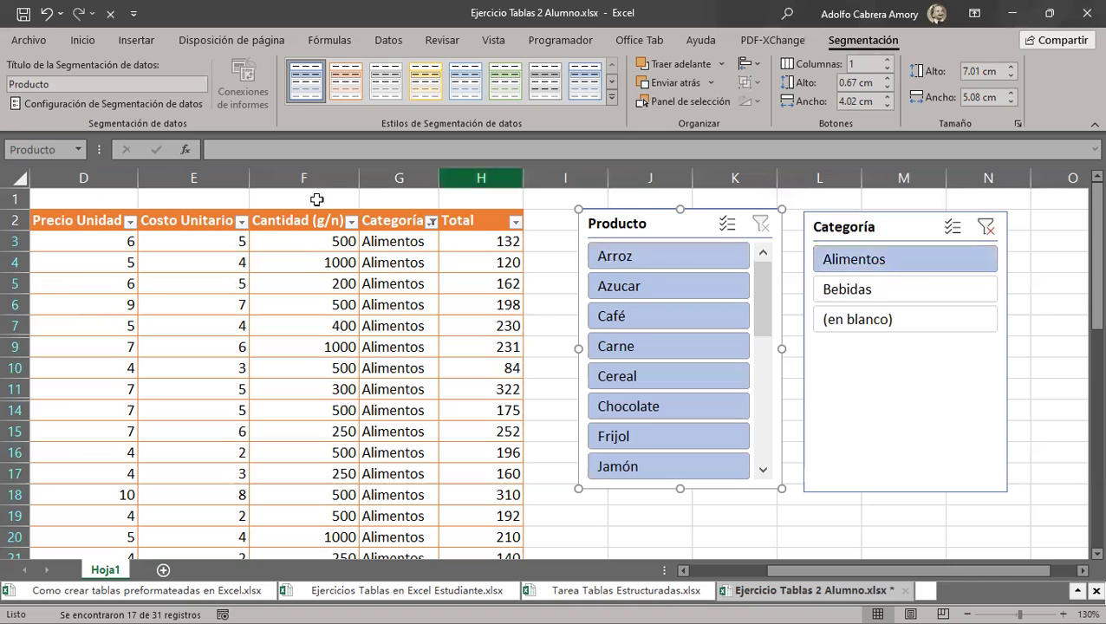
{"action": "scroll", "coordinate": [408, 407], "scroll_direction": "down", "scroll_amount": 3}
{"action": "scroll", "coordinate": [408, 407], "scroll_direction": "down", "scroll_amount": 3}
{"action": "scroll", "coordinate": [409, 407], "scroll_direction": "up", "scroll_amount": 3}
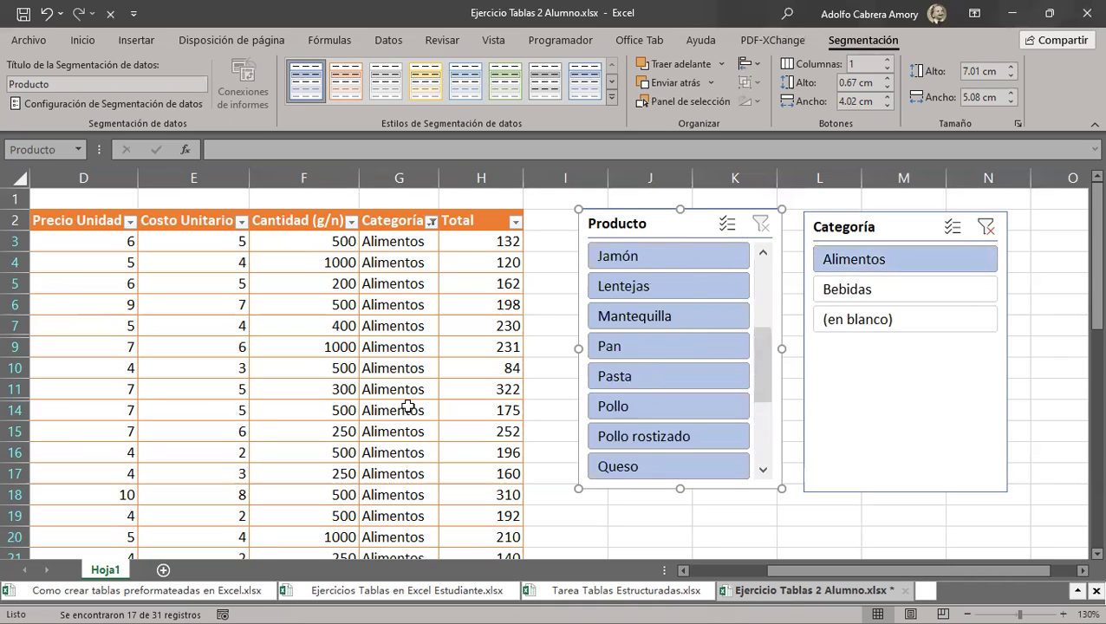
{"action": "scroll", "coordinate": [408, 407], "scroll_direction": "up", "scroll_amount": 3}
{"action": "scroll", "coordinate": [423, 400], "scroll_direction": "up", "scroll_amount": 1}
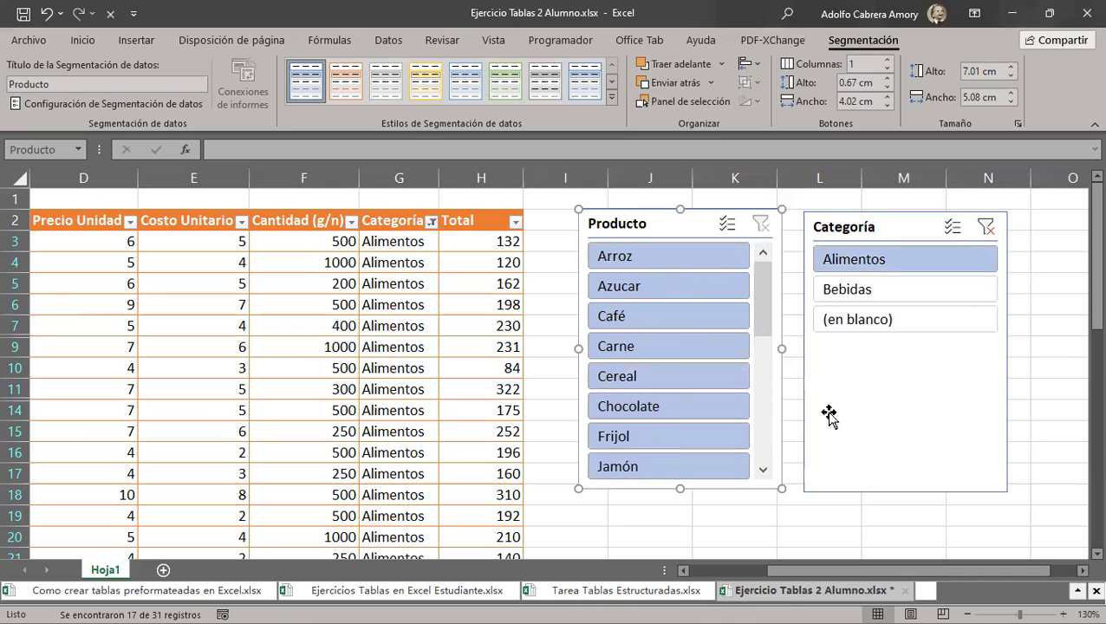
{"action": "left_click", "coordinate": [867, 291]}
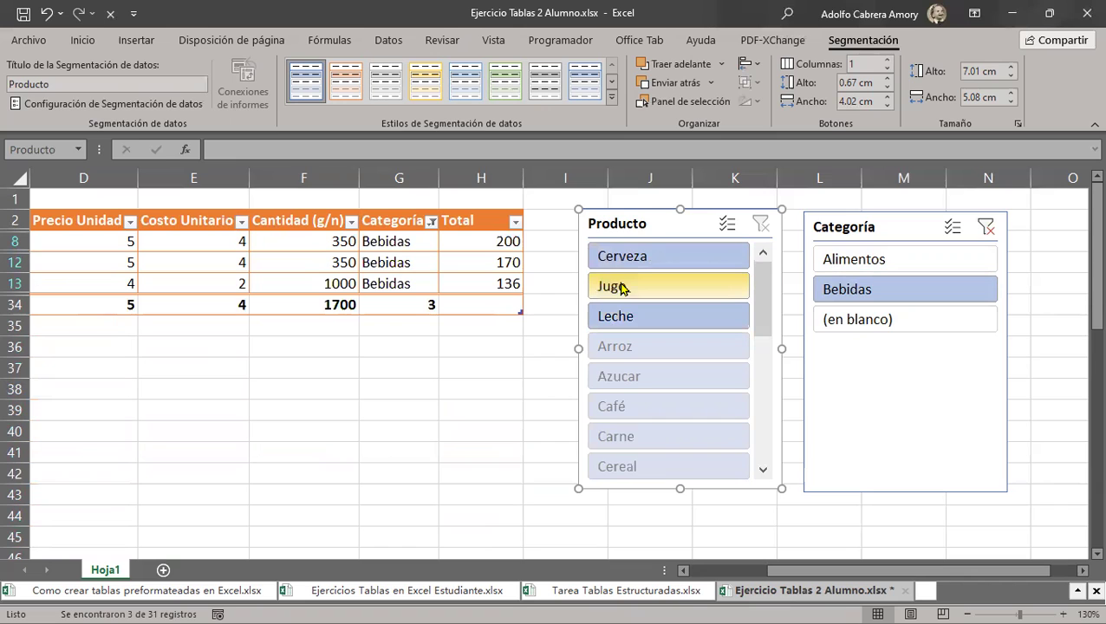
Try Cerveza, Jugo and Leche in the Producto slicer, then show all three together.
{"action": "left_click", "coordinate": [636, 258]}
{"action": "left_click", "coordinate": [645, 285]}
{"action": "left_click", "coordinate": [623, 254]}
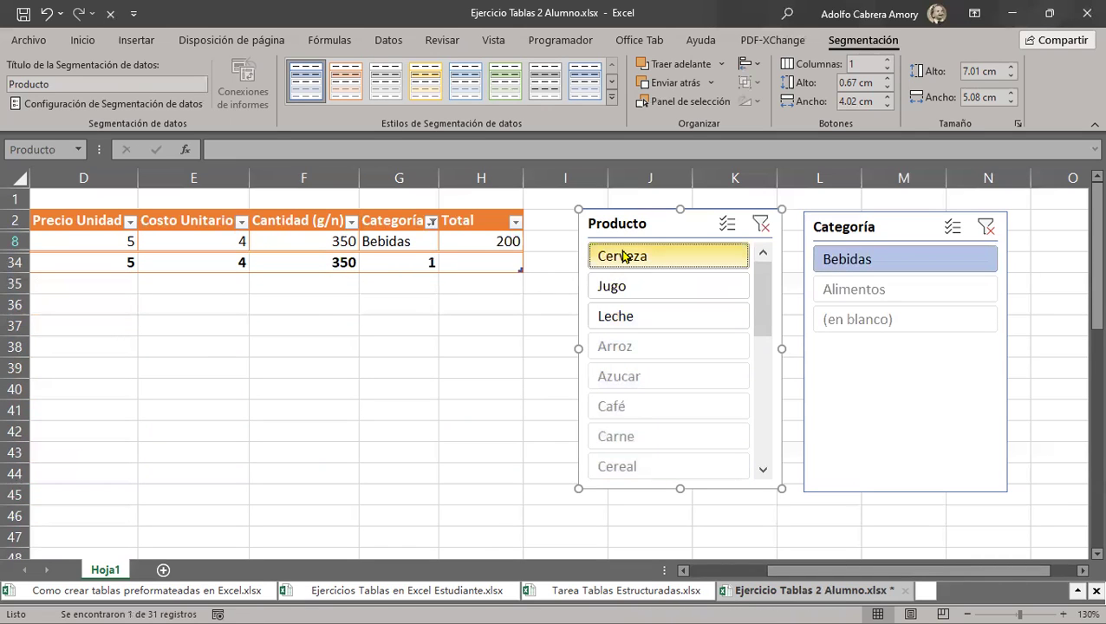
{"action": "left_click", "coordinate": [631, 286]}
{"action": "left_click", "coordinate": [631, 316]}
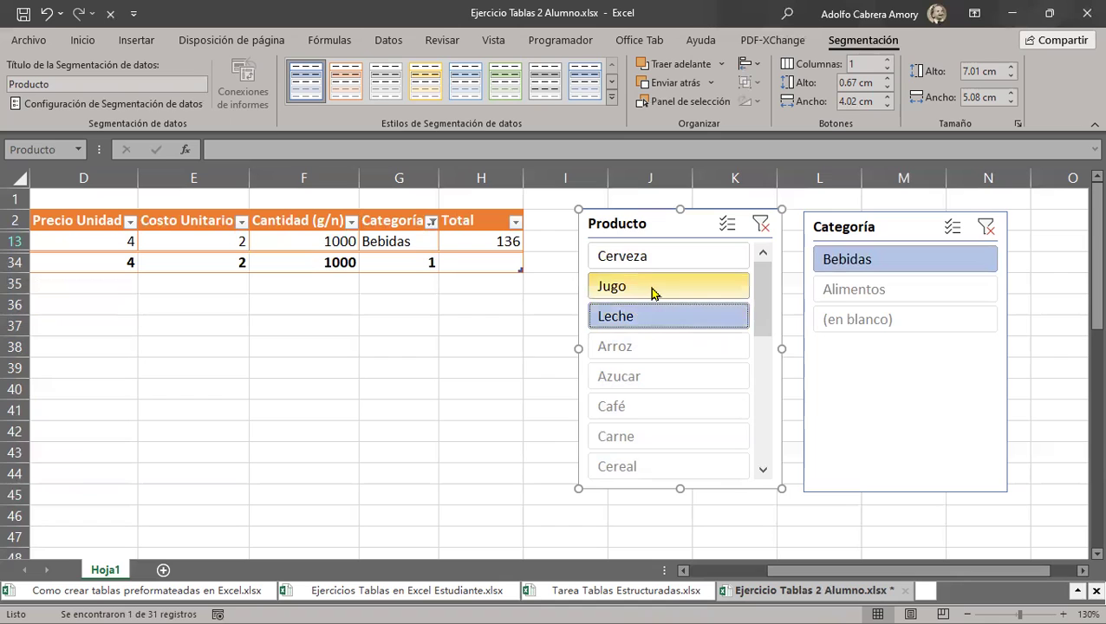
{"action": "left_click", "coordinate": [647, 256], "text": "shift"}
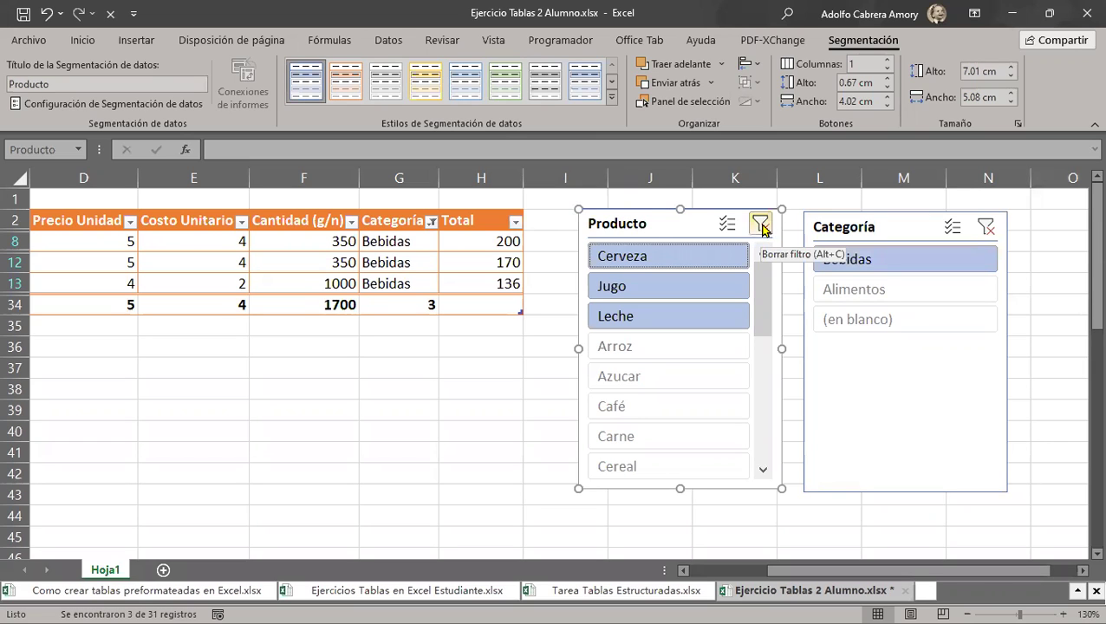
Clear both slicer filters and remove the Categoría and Producto slicers.
{"action": "left_click", "coordinate": [760, 227]}
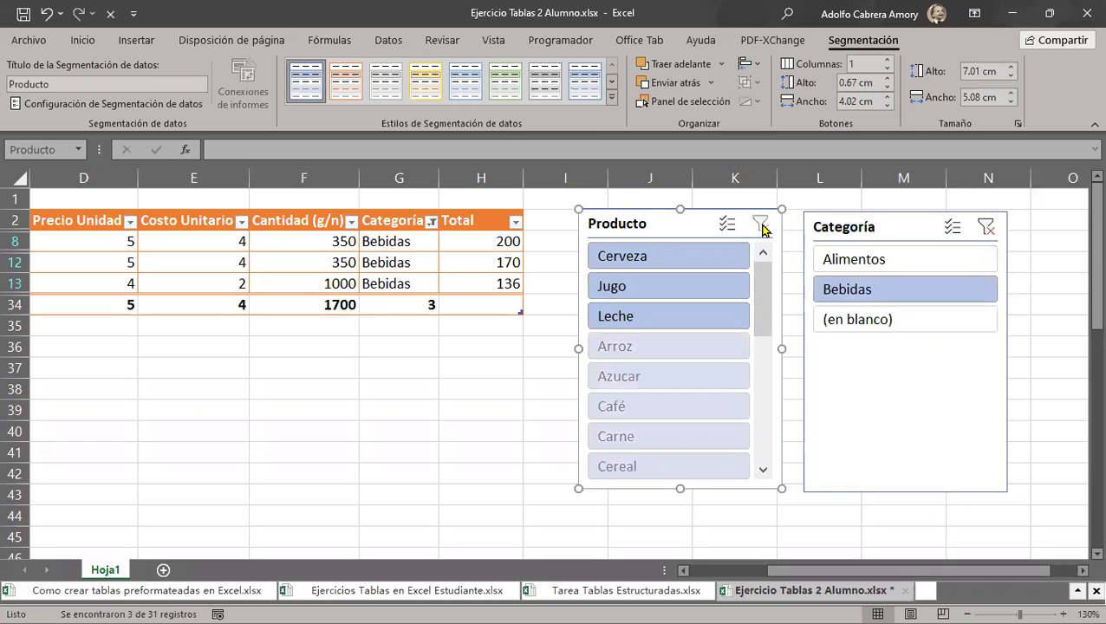
{"action": "left_click", "coordinate": [985, 227]}
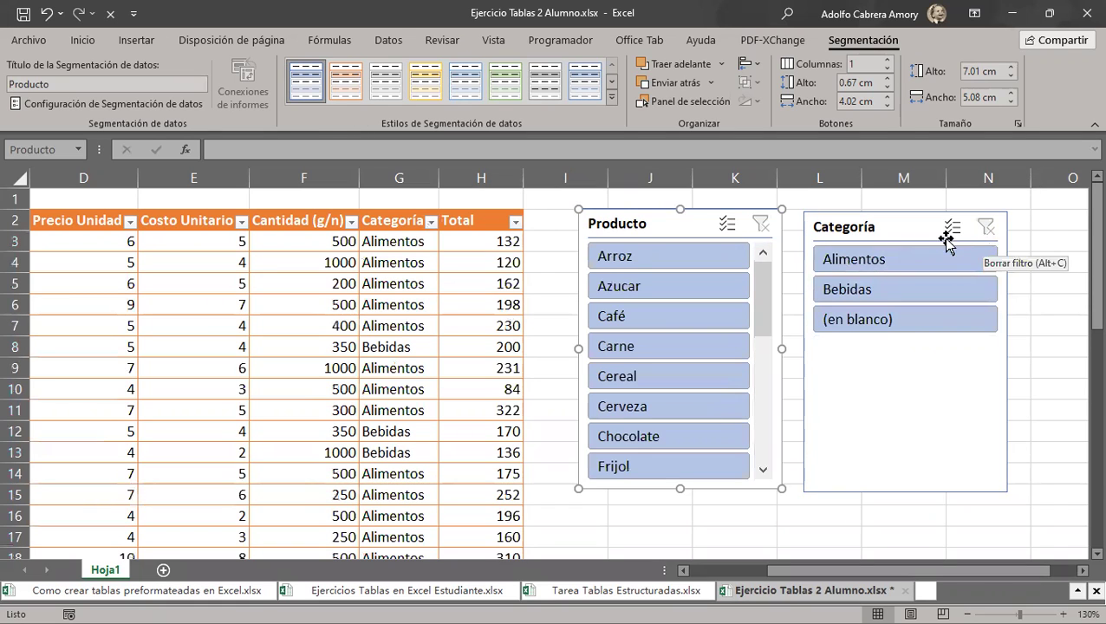
{"action": "right_click", "coordinate": [899, 227]}
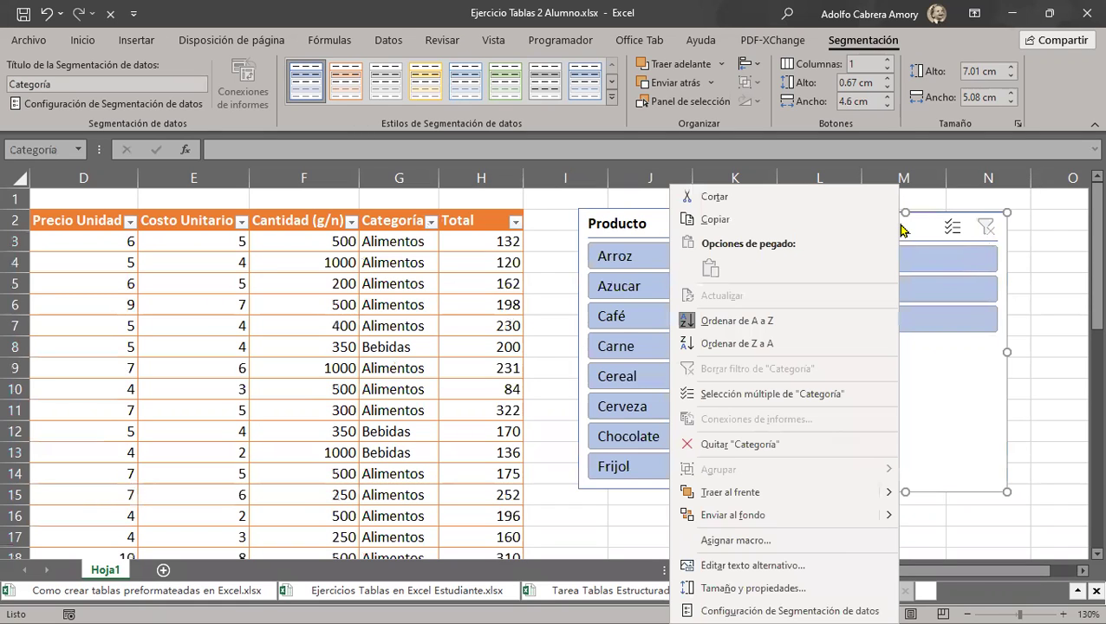
{"action": "left_click", "coordinate": [778, 444]}
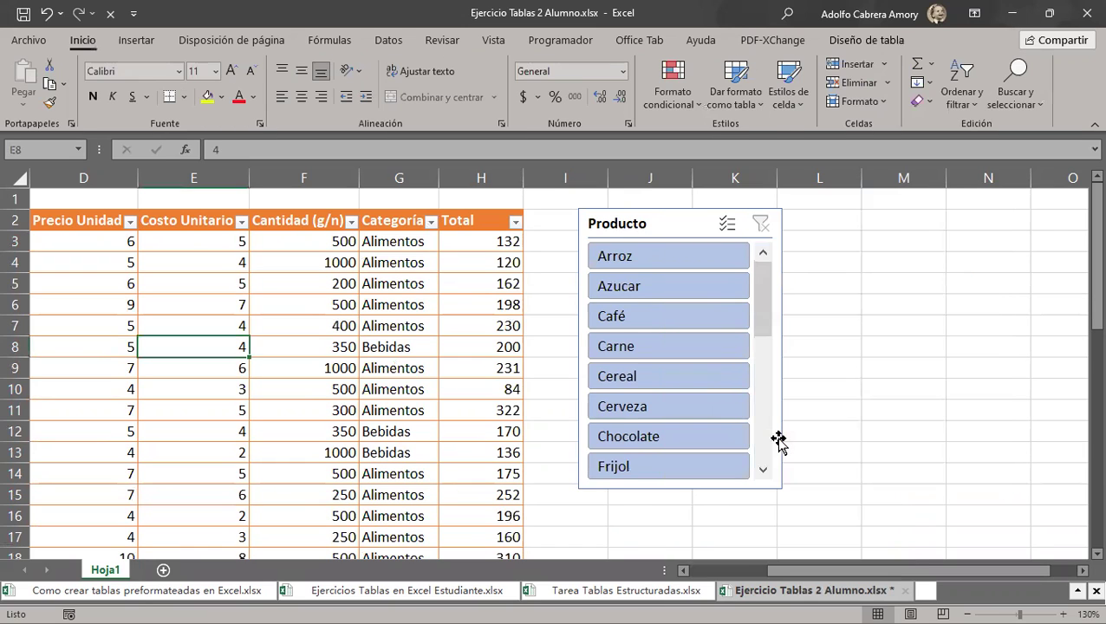
{"action": "right_click", "coordinate": [661, 227]}
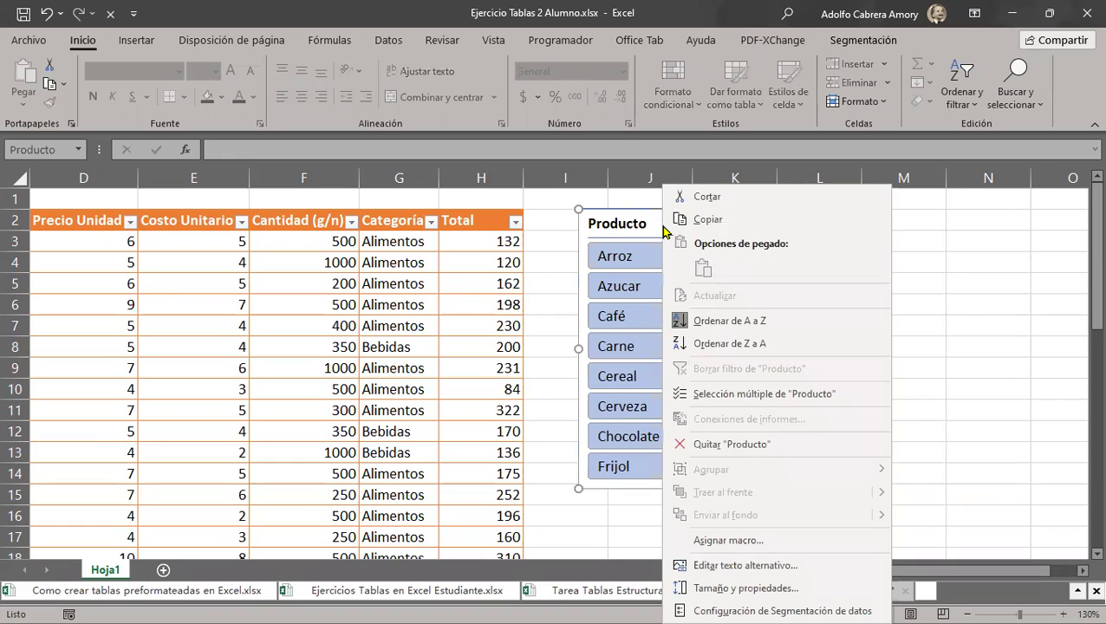
{"action": "left_click", "coordinate": [739, 445]}
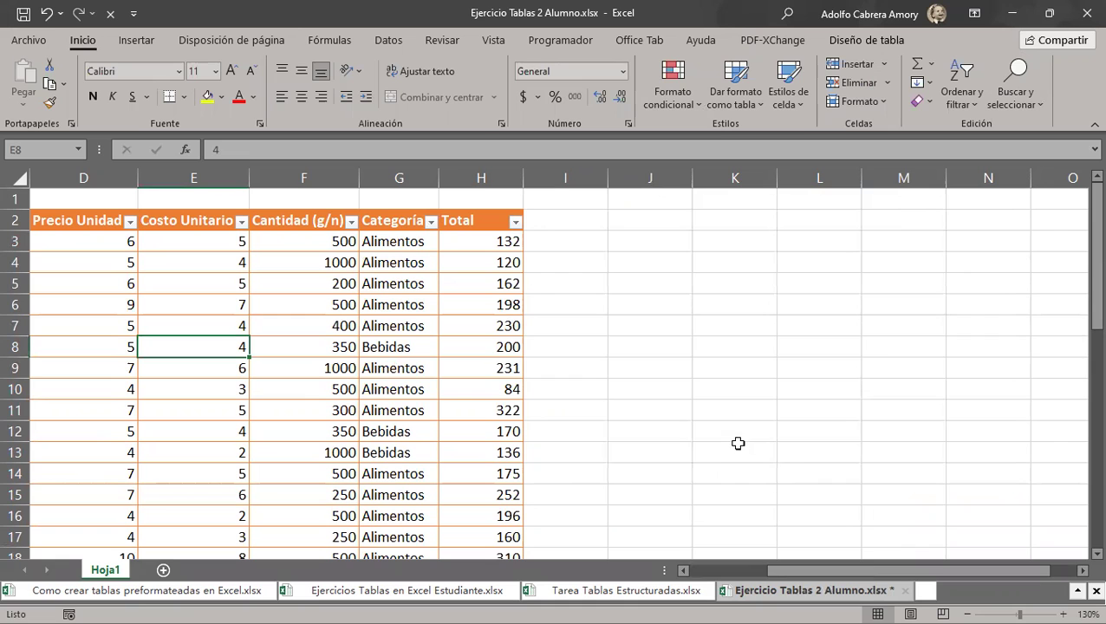
{"action": "left_click_drag", "start_coordinate": [862, 570], "coordinate": [821, 580]}
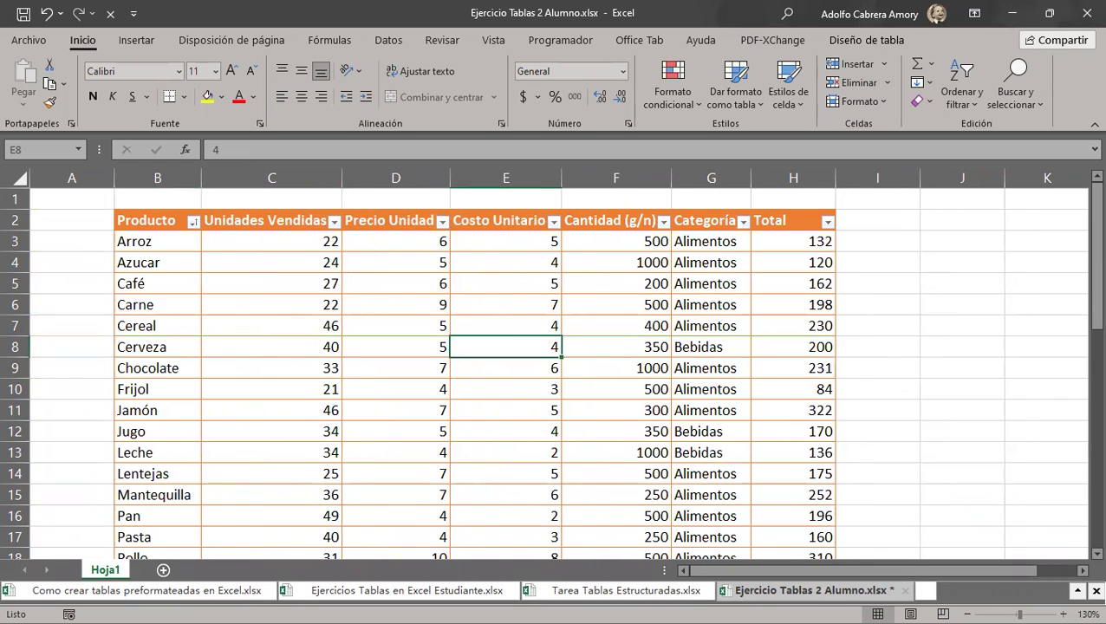
{"action": "left_click", "coordinate": [870, 41]}
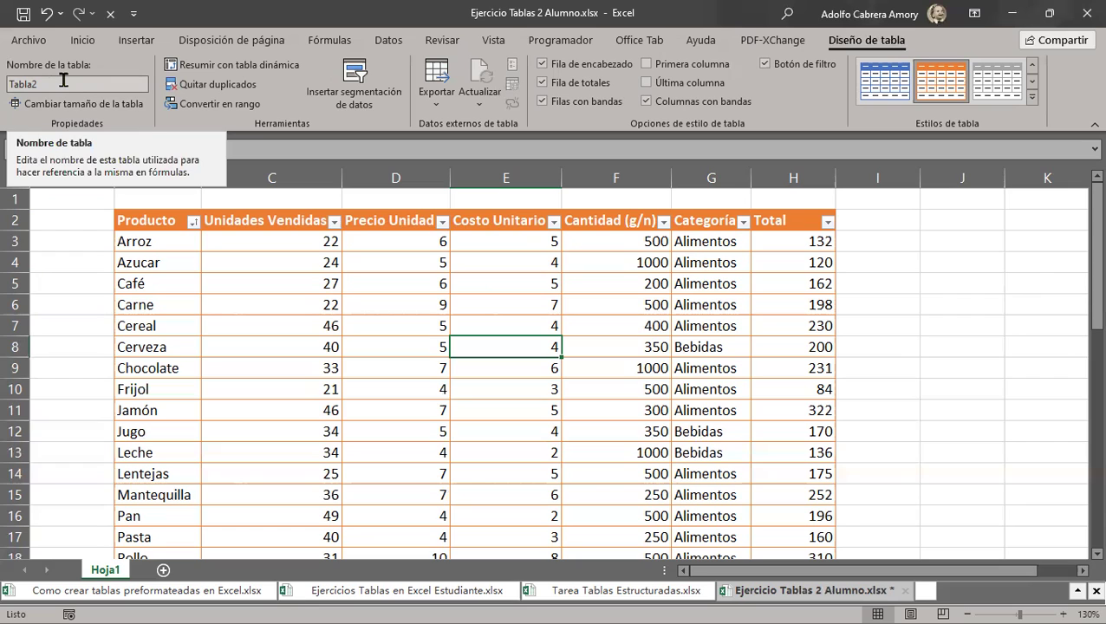
Rename the table from Tabla2 to Productos.
{"action": "double_click", "coordinate": [45, 84]}
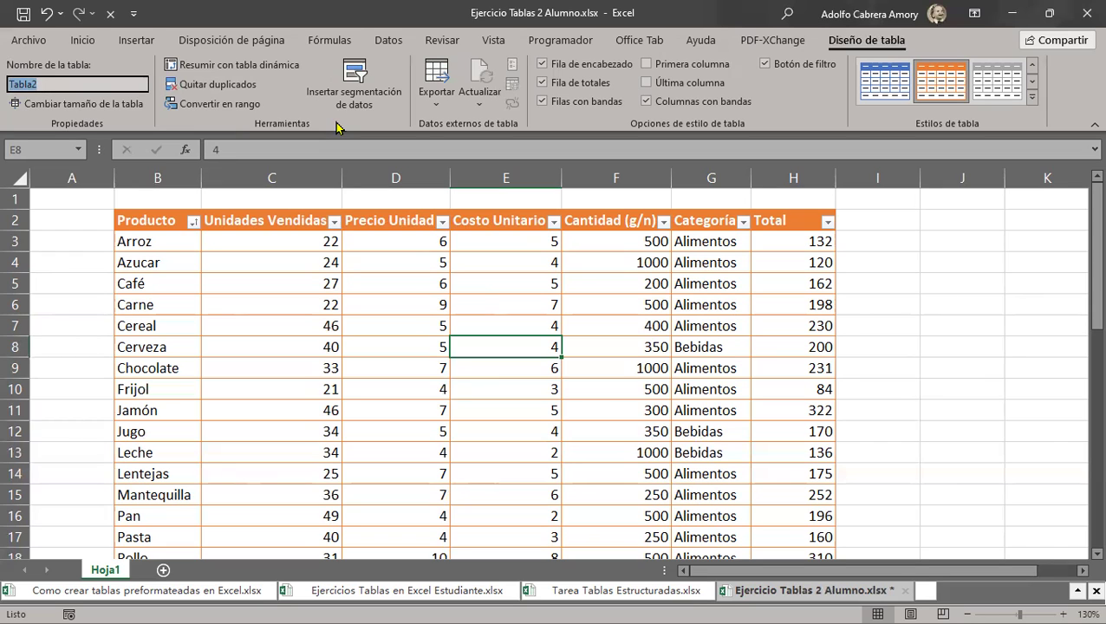
{"action": "type", "text": "Productos"}
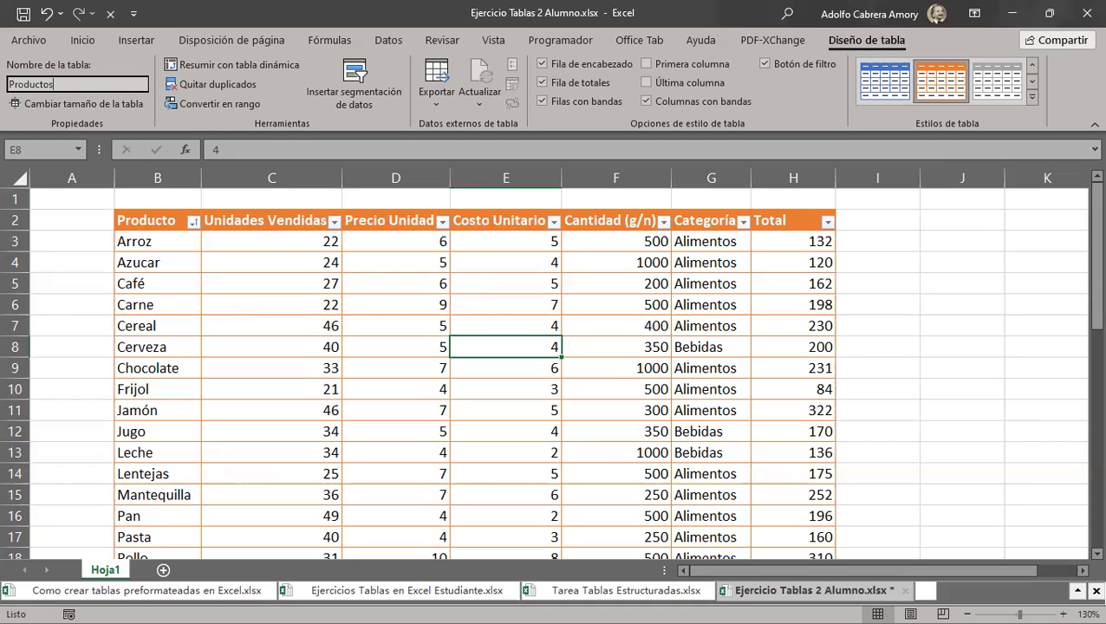
{"action": "key", "text": "Return"}
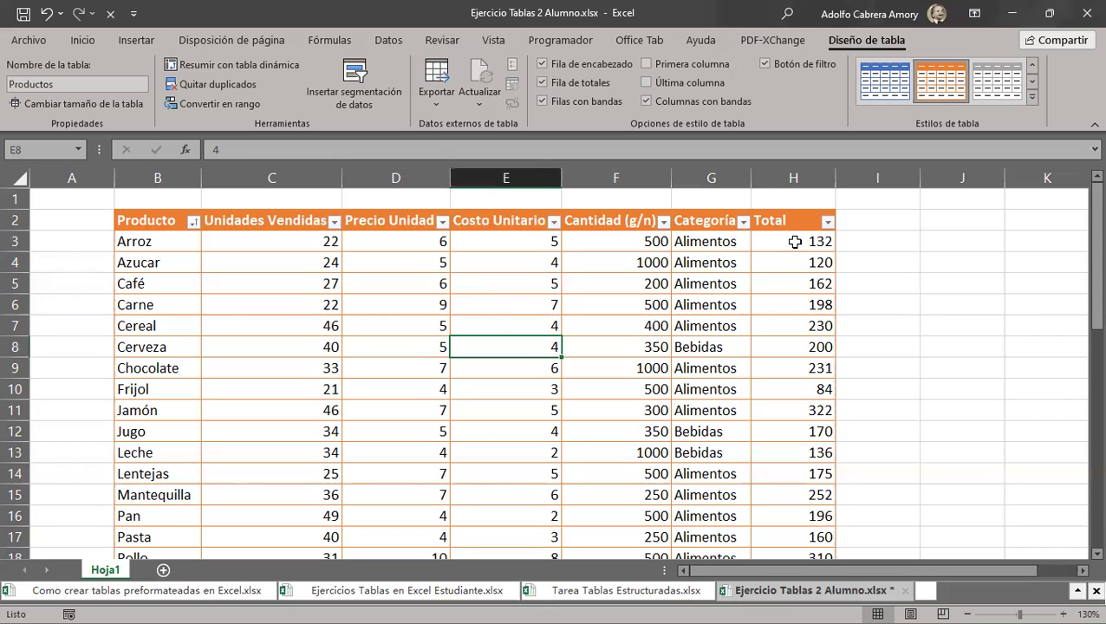
Inspect the Total formula in H3 without changing it, and preview a gray table style.
{"action": "double_click", "coordinate": [795, 242]}
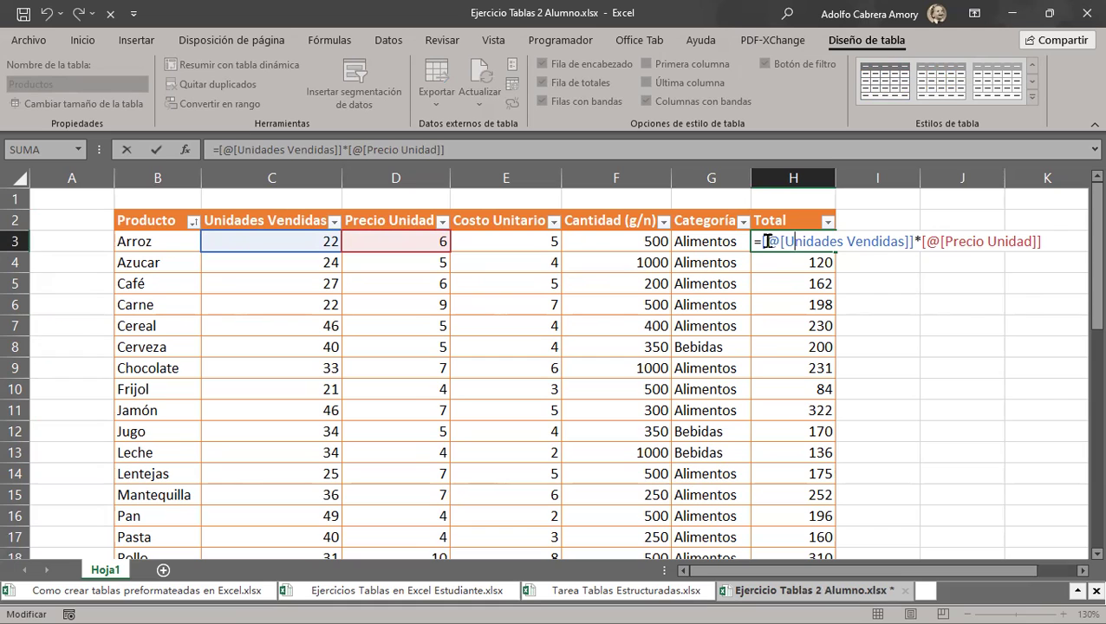
{"action": "left_click_drag", "start_coordinate": [759, 241], "coordinate": [1042, 242]}
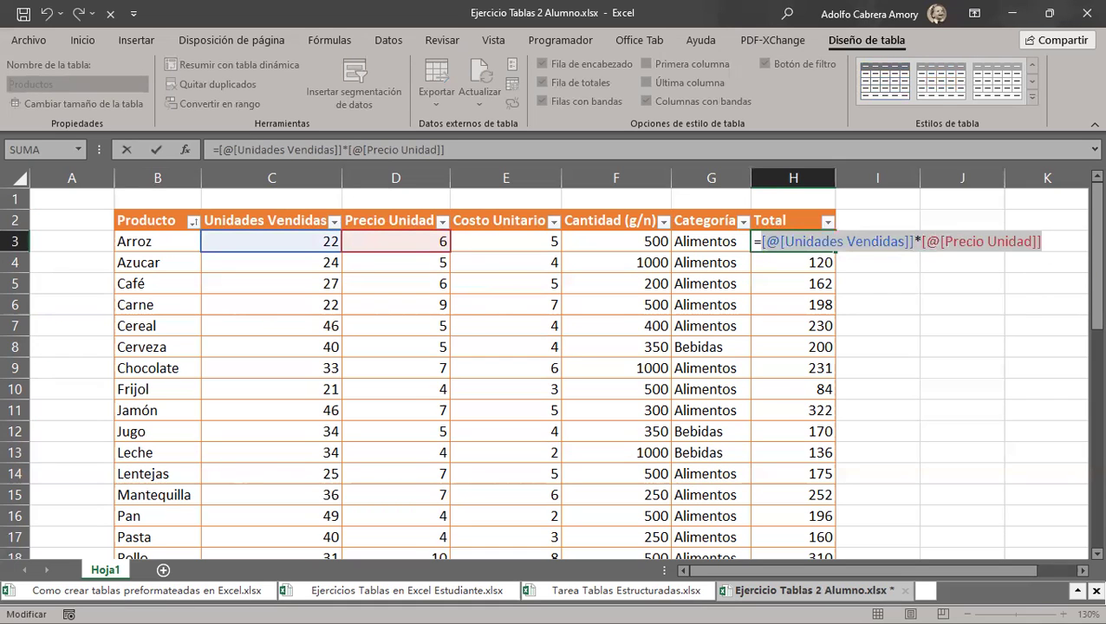
{"action": "left_click", "coordinate": [790, 291]}
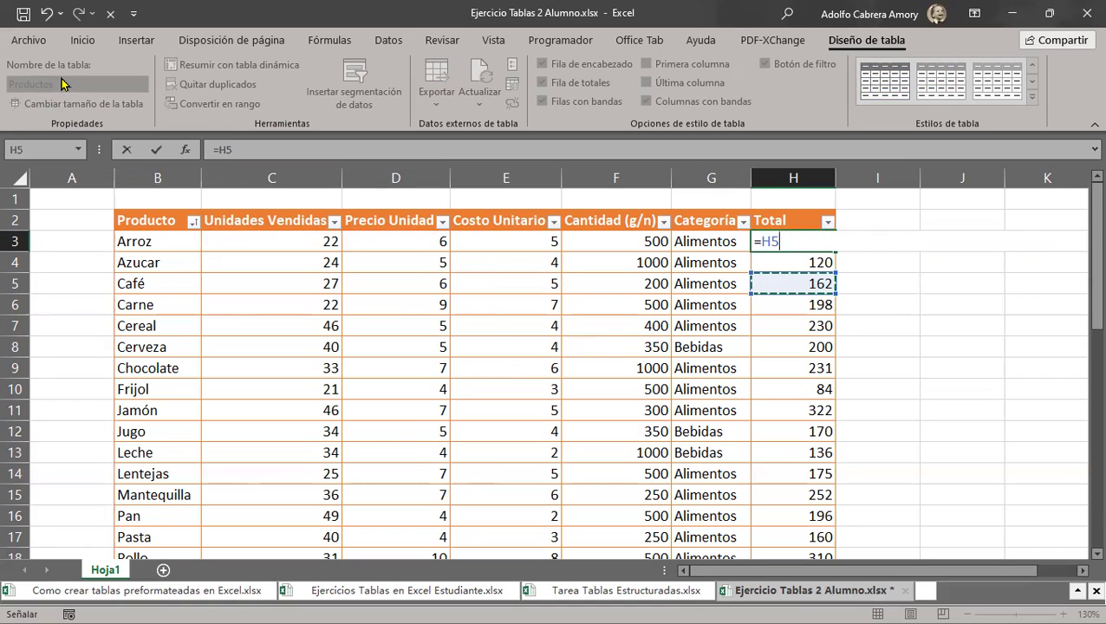
{"action": "key", "text": "Escape"}
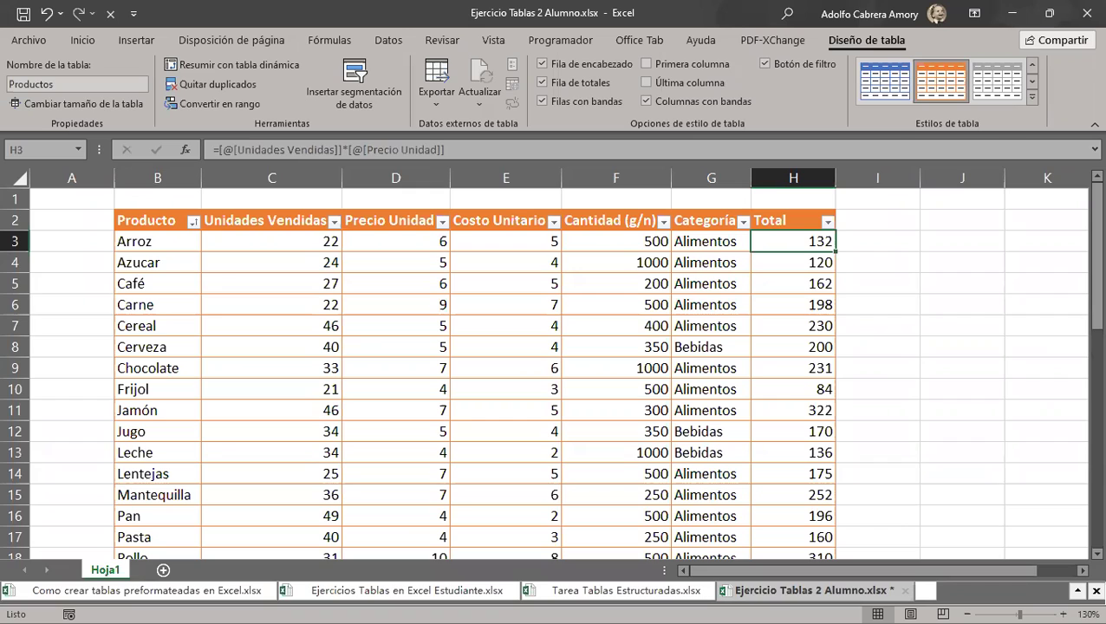
{"action": "left_click", "coordinate": [984, 80]}
With a cell in the Productos table selected, choose Convert to Range.
{"action": "left_click", "coordinate": [523, 286]}
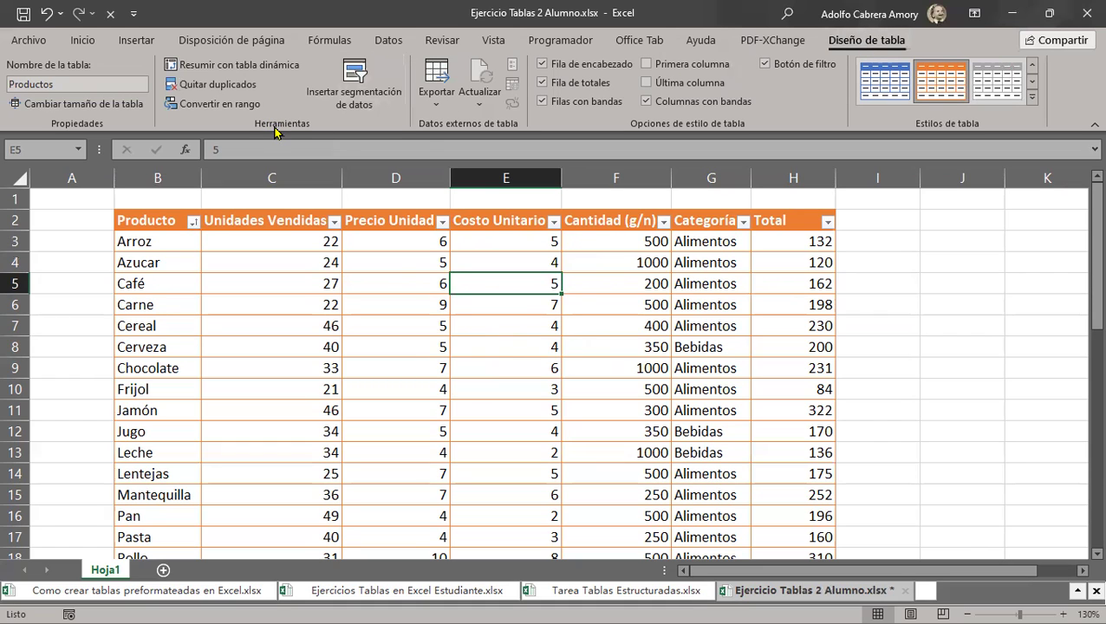
{"action": "left_click", "coordinate": [228, 107]}
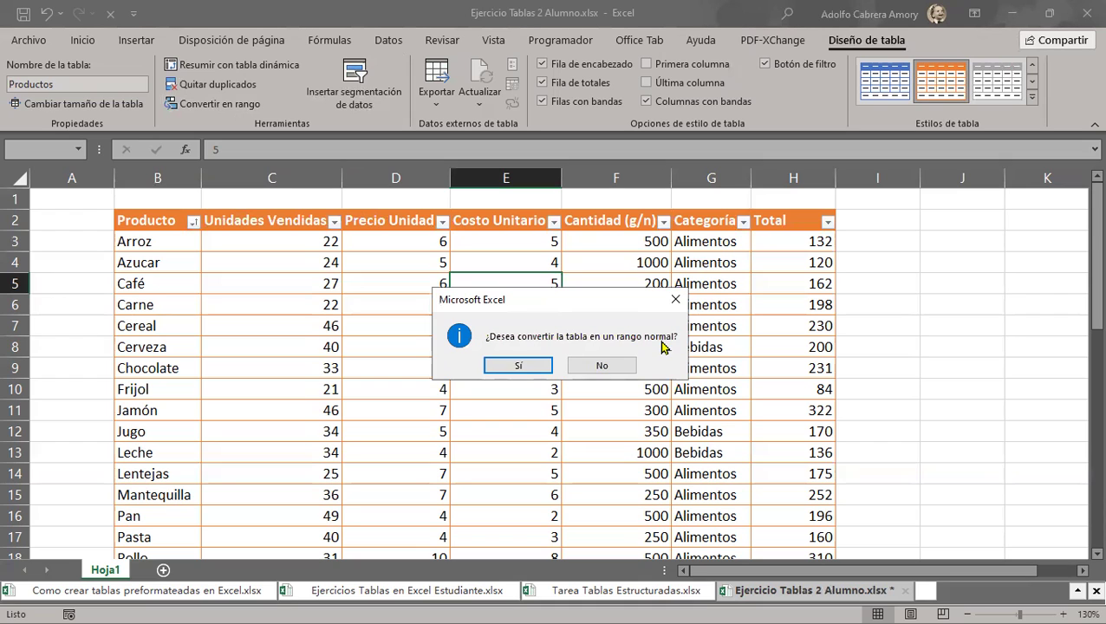
{"action": "left_click", "coordinate": [509, 367]}
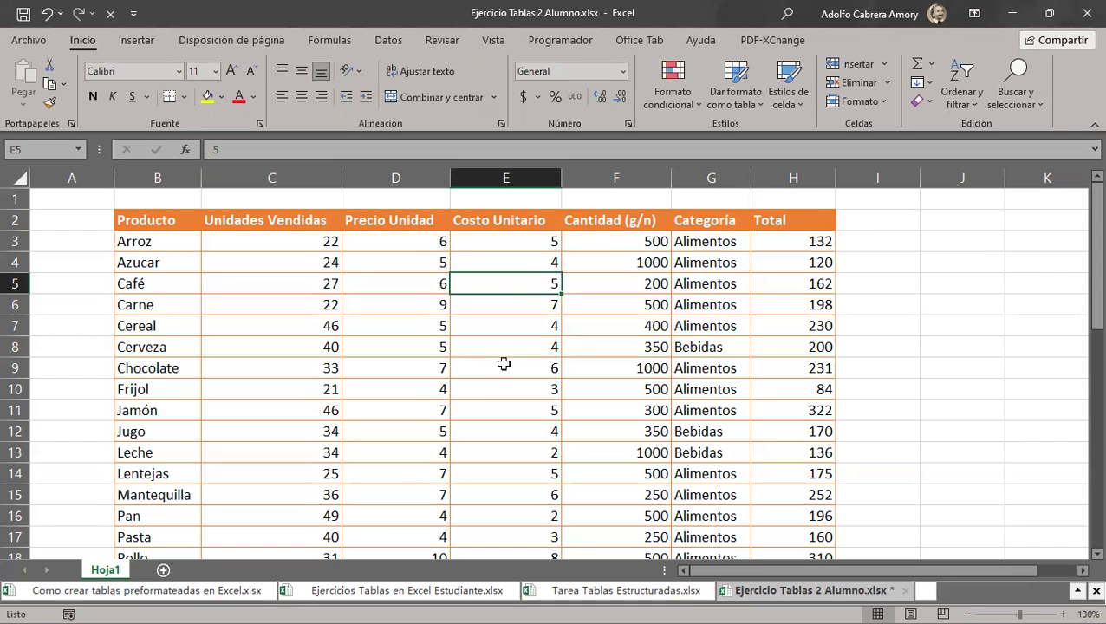
{"action": "left_click_drag", "start_coordinate": [179, 222], "coordinate": [782, 420]}
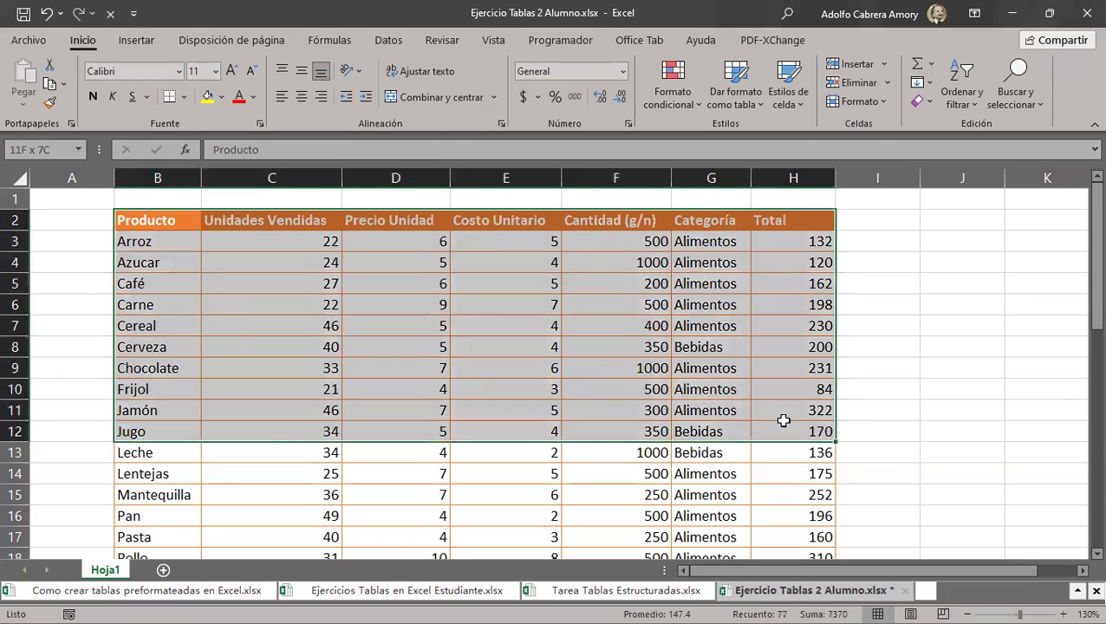
{"action": "mouse_move", "coordinate": [187, 219]}
{"action": "left_mouse_down"}
{"action": "mouse_move", "coordinate": [359, 245]}
{"action": "mouse_move", "coordinate": [793, 221]}
{"action": "left_mouse_up"}
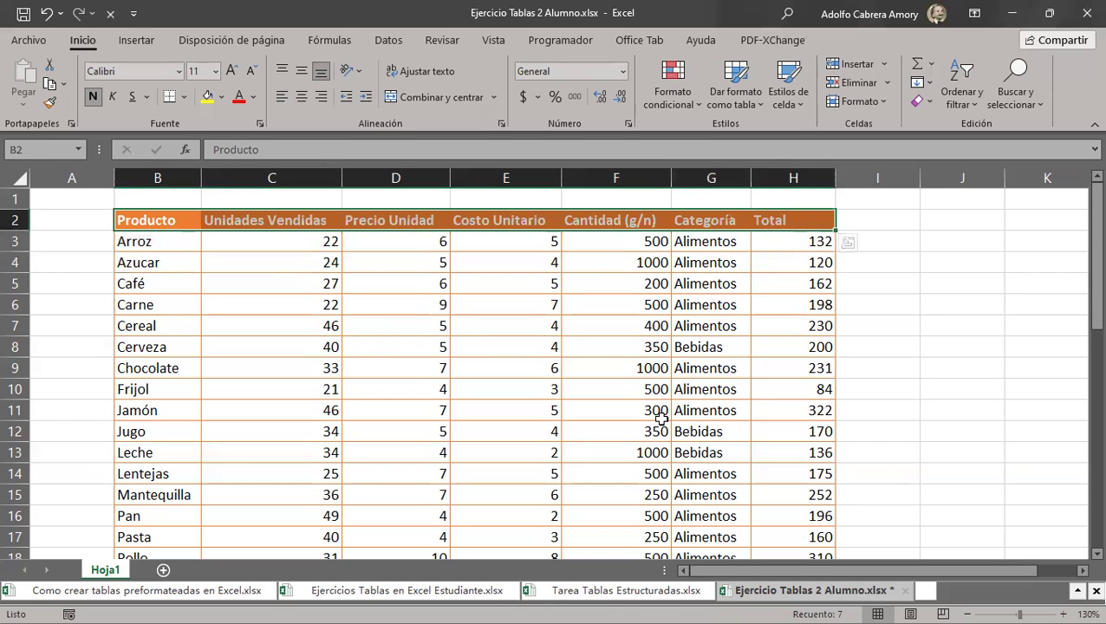
{"action": "scroll", "coordinate": [661, 423], "scroll_direction": "down", "scroll_amount": 3}
{"action": "scroll", "coordinate": [661, 420], "scroll_direction": "down", "scroll_amount": 3}
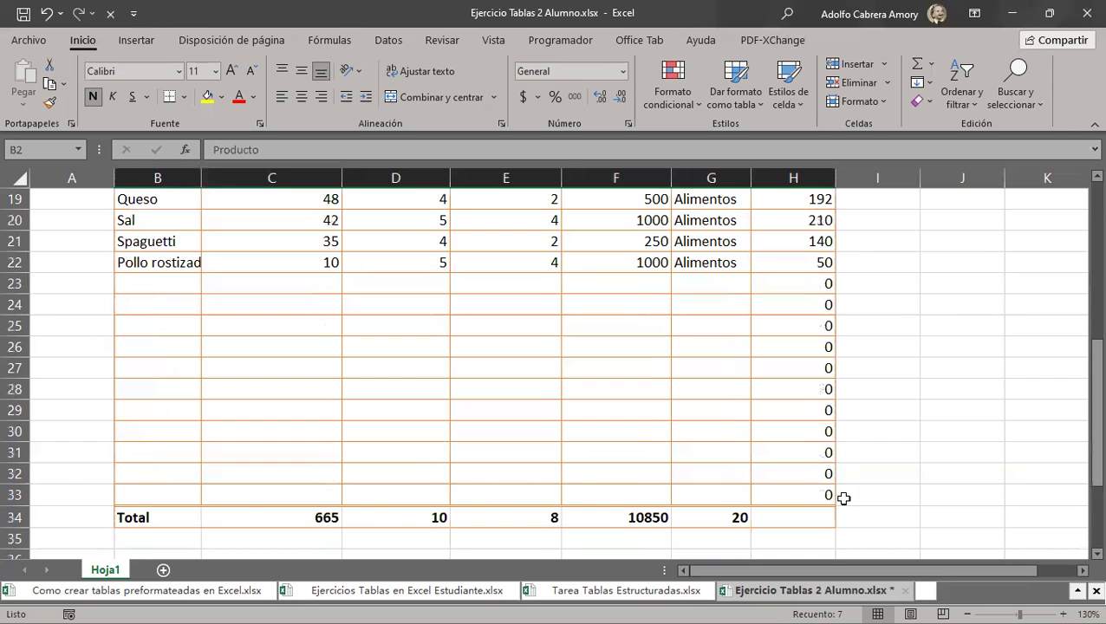
{"action": "scroll", "coordinate": [843, 498], "scroll_direction": "up", "scroll_amount": 5}
{"action": "scroll", "coordinate": [843, 499], "scroll_direction": "up", "scroll_amount": 1}
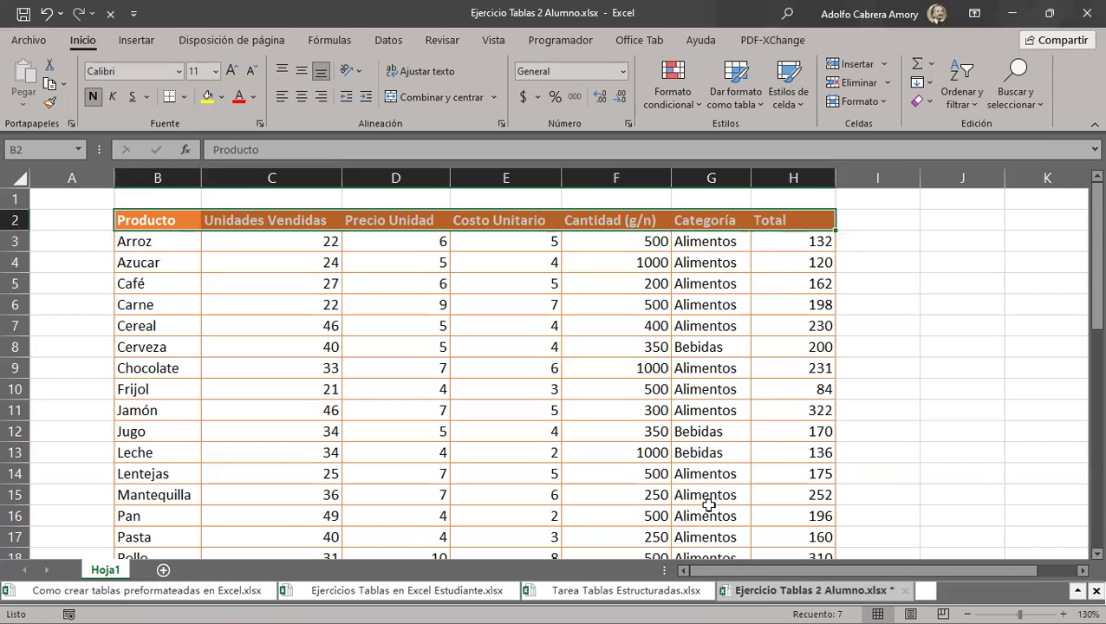
{"action": "left_click", "coordinate": [569, 388]}
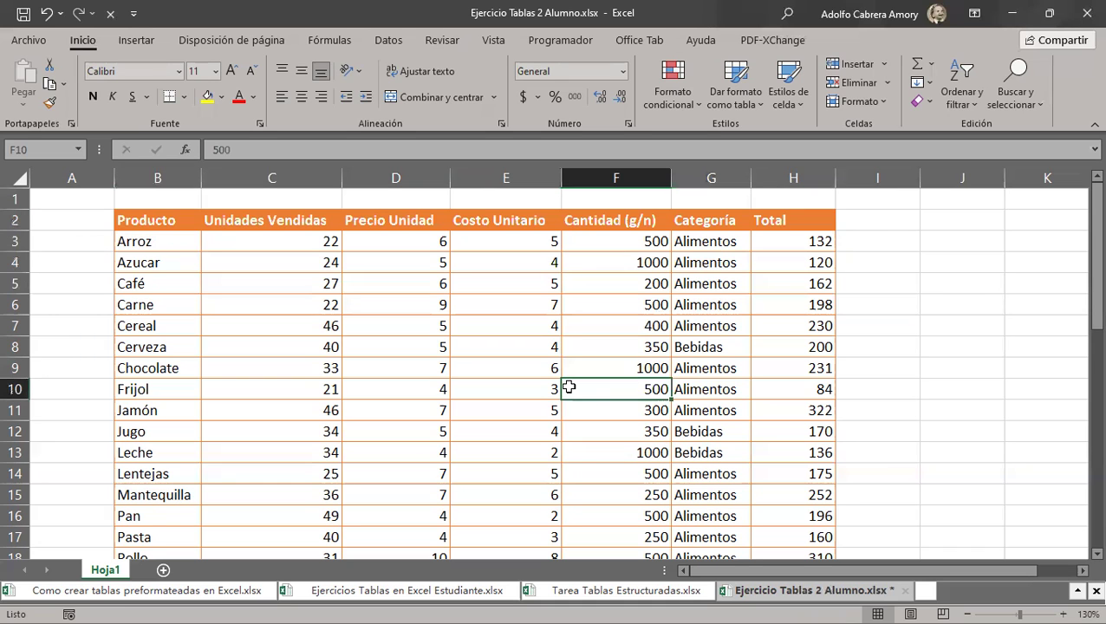
{"action": "scroll", "coordinate": [556, 354], "scroll_direction": "down", "scroll_amount": 1}
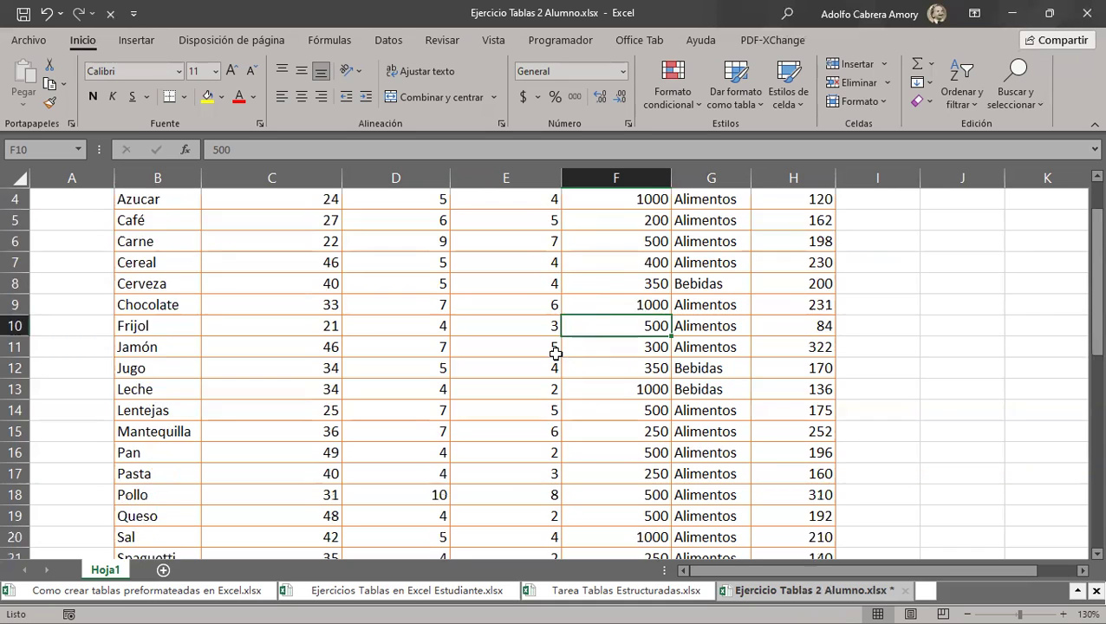
{"action": "scroll", "coordinate": [555, 354], "scroll_direction": "down", "scroll_amount": 4}
{"action": "scroll", "coordinate": [556, 354], "scroll_direction": "down", "scroll_amount": 4}
{"action": "scroll", "coordinate": [556, 354], "scroll_direction": "up", "scroll_amount": 3}
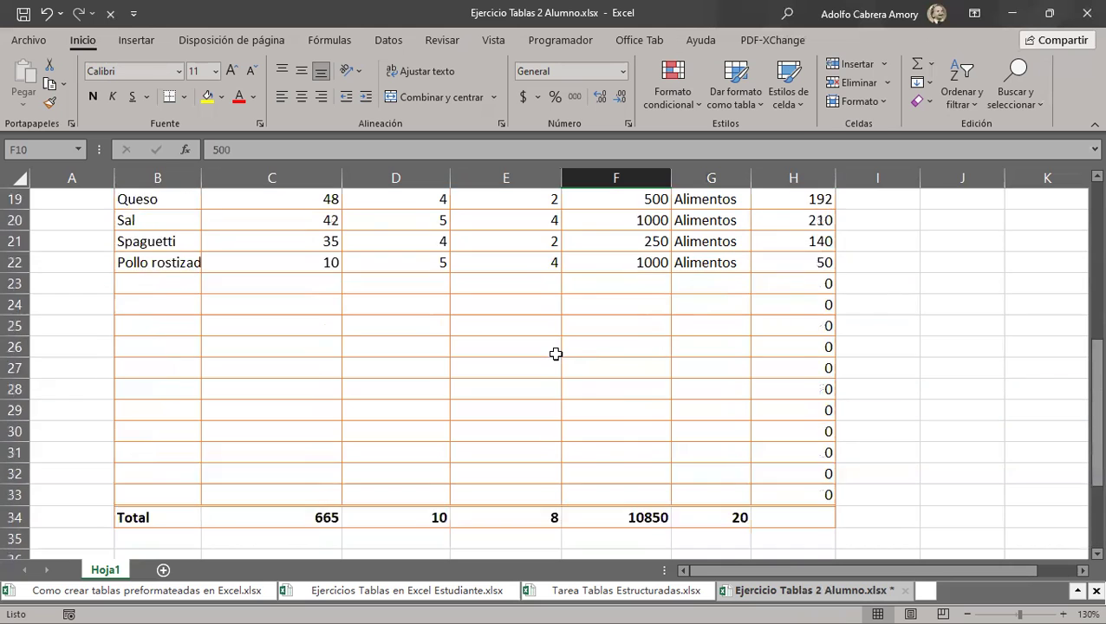
{"action": "scroll", "coordinate": [555, 353], "scroll_direction": "up", "scroll_amount": 2}
{"action": "scroll", "coordinate": [556, 353], "scroll_direction": "up", "scroll_amount": 4}
{"action": "scroll", "coordinate": [556, 354], "scroll_direction": "down", "scroll_amount": 6}
{"action": "scroll", "coordinate": [553, 360], "scroll_direction": "down", "scroll_amount": 1}
{"action": "scroll", "coordinate": [552, 361], "scroll_direction": "up", "scroll_amount": 7}
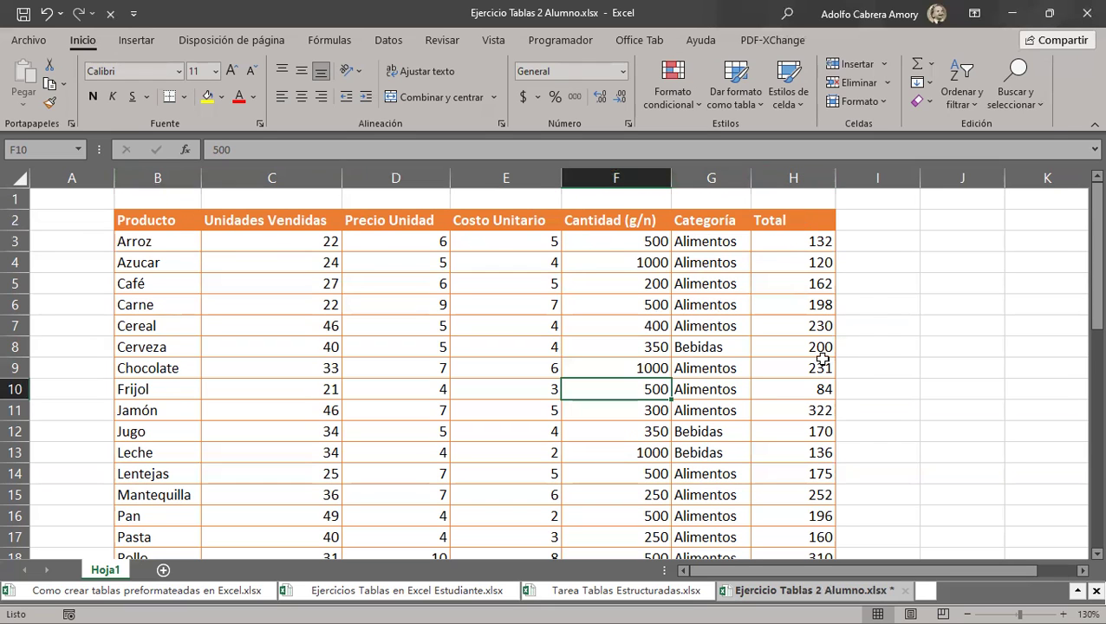
{"action": "scroll", "coordinate": [812, 386], "scroll_direction": "down", "scroll_amount": 5}
{"action": "scroll", "coordinate": [812, 390], "scroll_direction": "down", "scroll_amount": 6}
{"action": "scroll", "coordinate": [808, 391], "scroll_direction": "up", "scroll_amount": 5}
{"action": "scroll", "coordinate": [808, 391], "scroll_direction": "up", "scroll_amount": 6}
{"action": "scroll", "coordinate": [793, 403], "scroll_direction": "down", "scroll_amount": 5}
{"action": "scroll", "coordinate": [790, 408], "scroll_direction": "down", "scroll_amount": 4}
{"action": "left_click", "coordinate": [712, 325]}
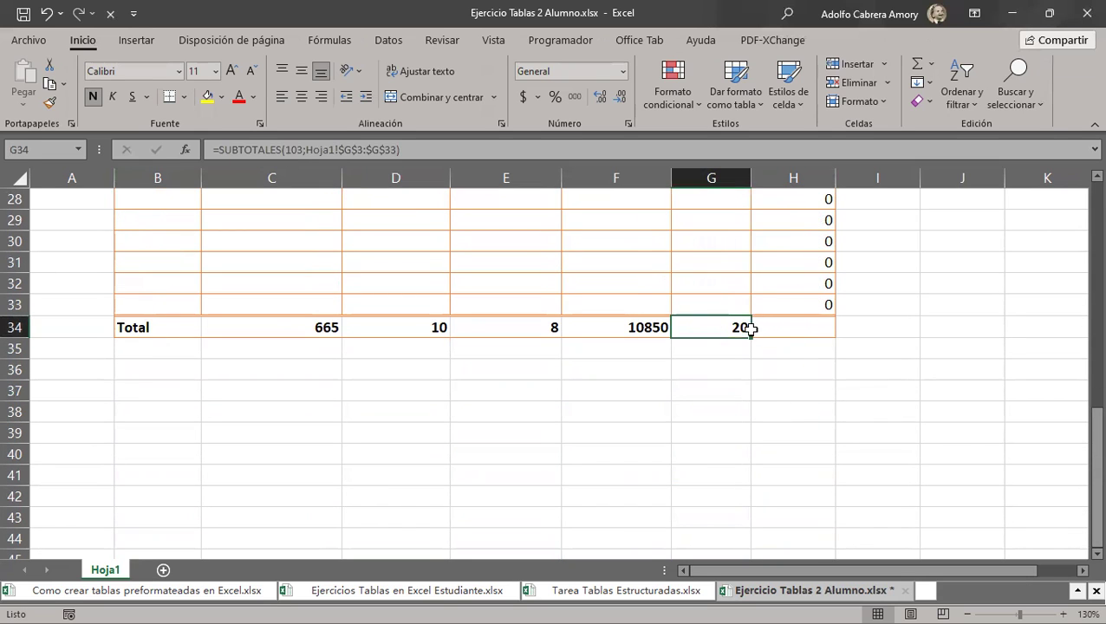
{"action": "left_click", "coordinate": [626, 329]}
{"action": "left_click", "coordinate": [513, 331]}
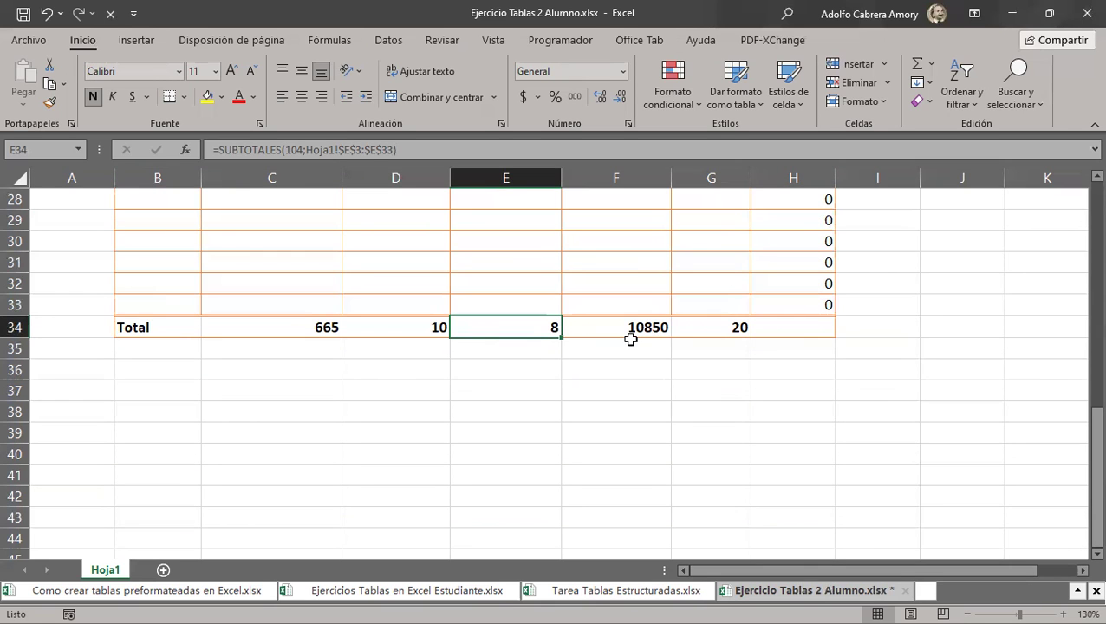
{"action": "scroll", "coordinate": [822, 375], "scroll_direction": "up", "scroll_amount": 5}
{"action": "scroll", "coordinate": [832, 373], "scroll_direction": "up", "scroll_amount": 4}
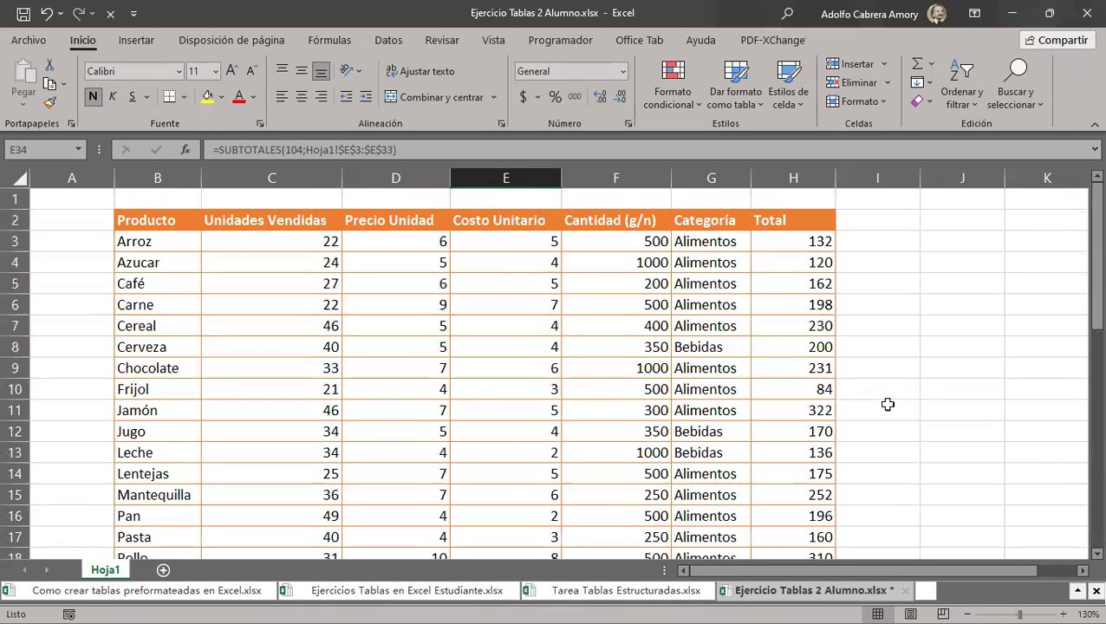
Enter 1 in J7 and 2 in J8.
{"action": "left_click_drag", "start_coordinate": [968, 329], "coordinate": [933, 558]}
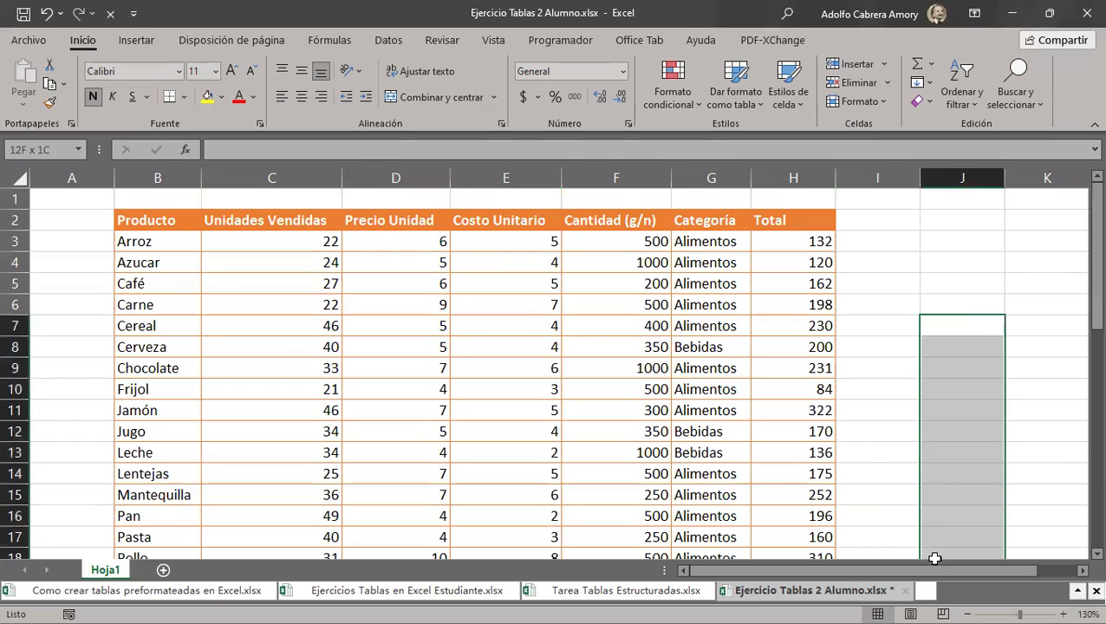
{"action": "left_click", "coordinate": [962, 323]}
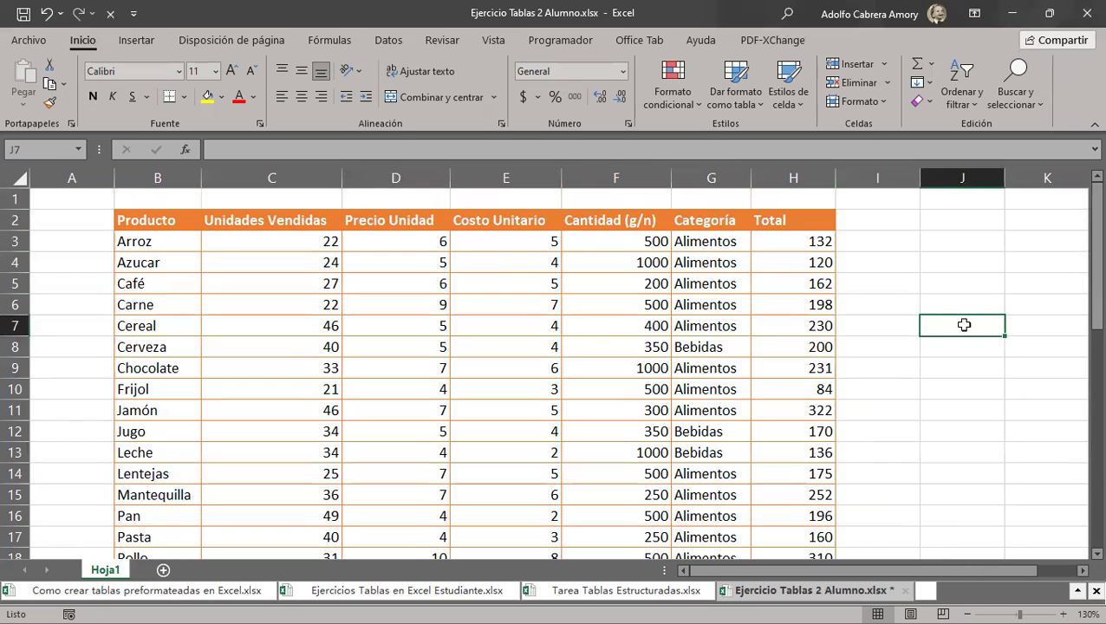
{"action": "type", "text": "1"}
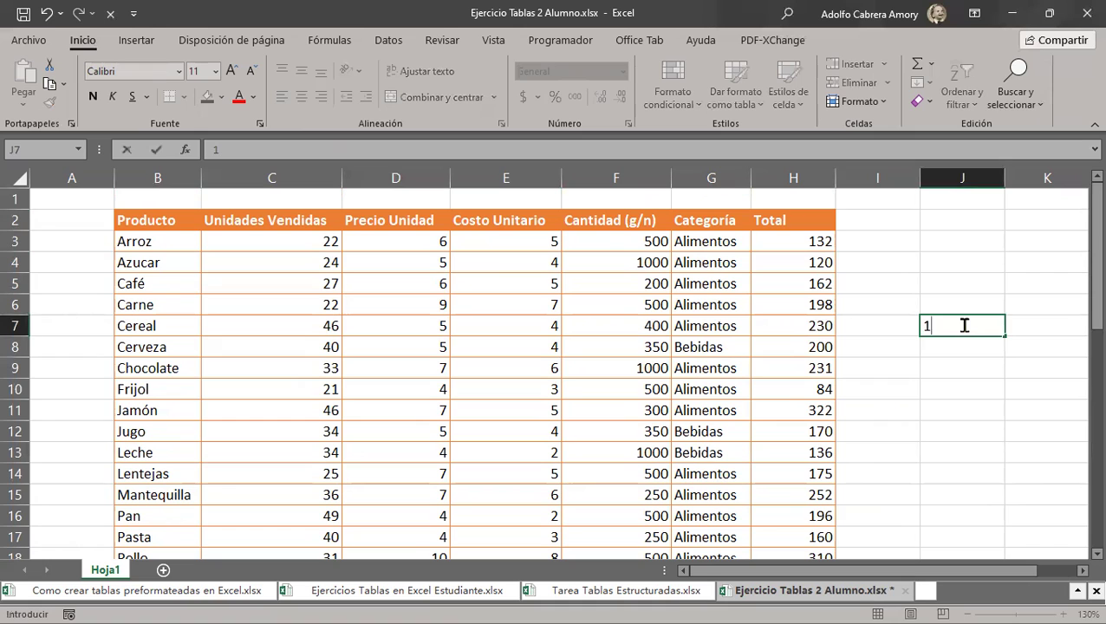
{"action": "key", "text": "Return"}
{"action": "type", "text": "2"}
{"action": "key", "text": "Return"}
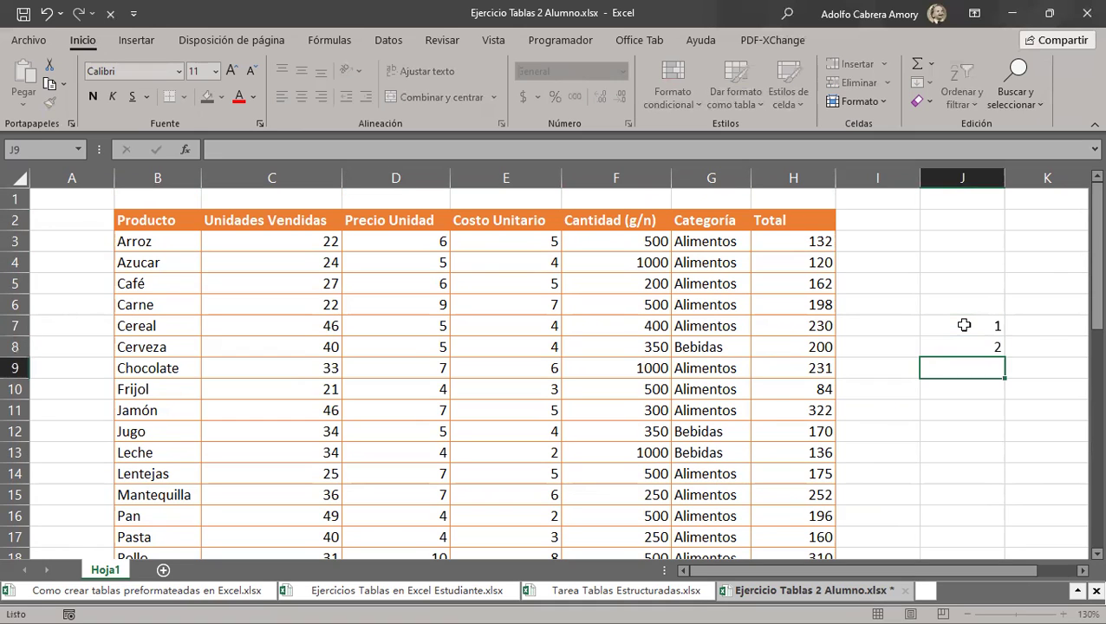
Fill the 1, 2 series down to J20 to number rows 1 to 14.
{"action": "left_click", "coordinate": [963, 325]}
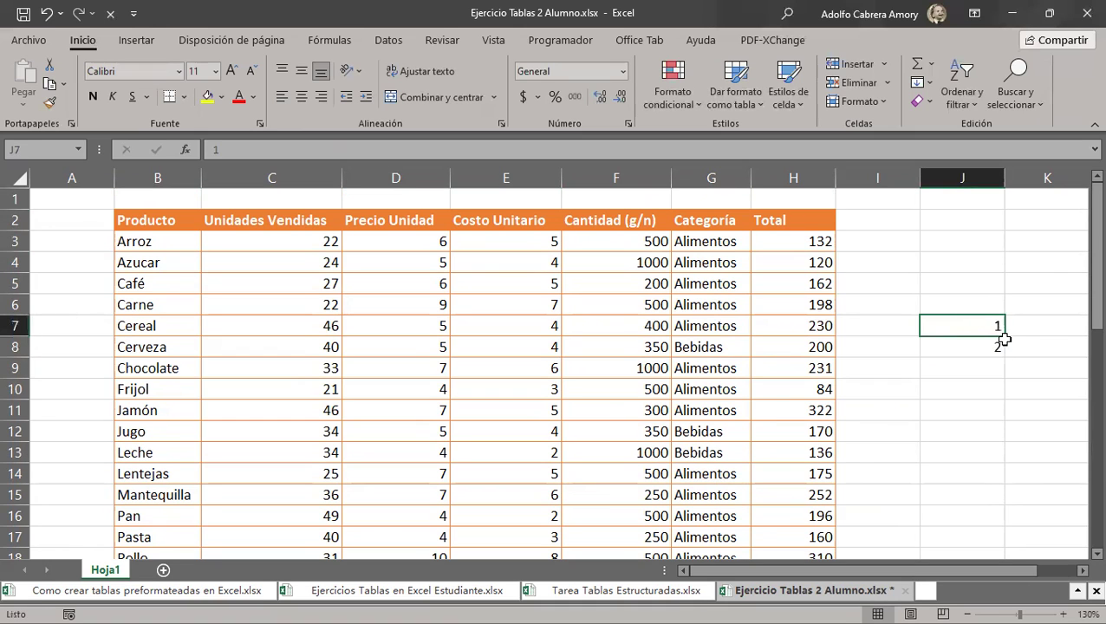
{"action": "left_click_drag", "start_coordinate": [998, 329], "coordinate": [1019, 524]}
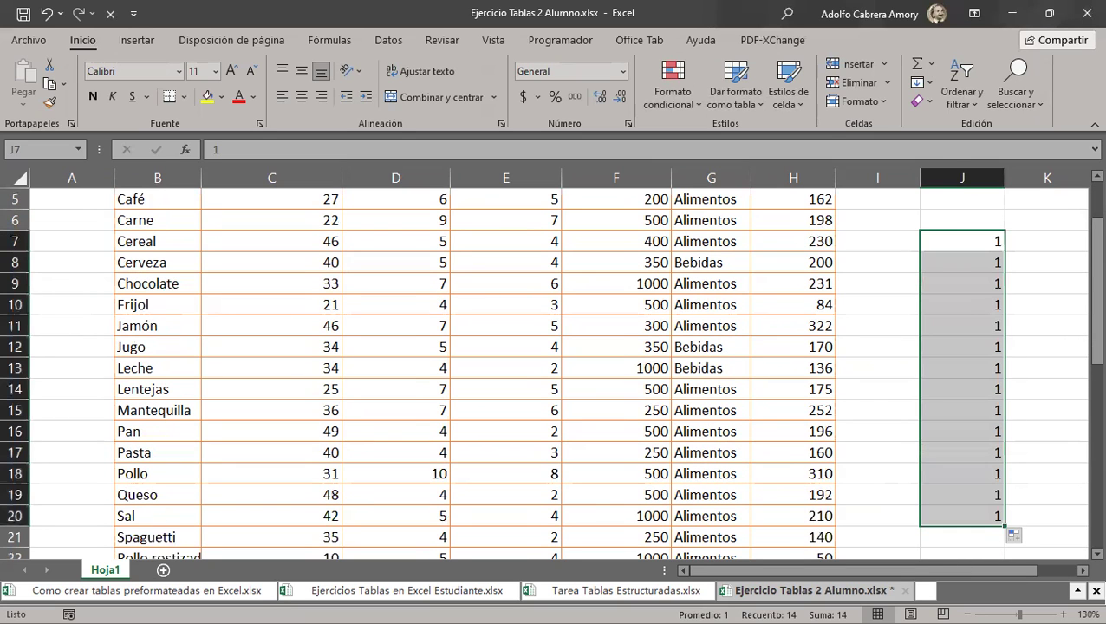
{"action": "left_click", "coordinate": [47, 13]}
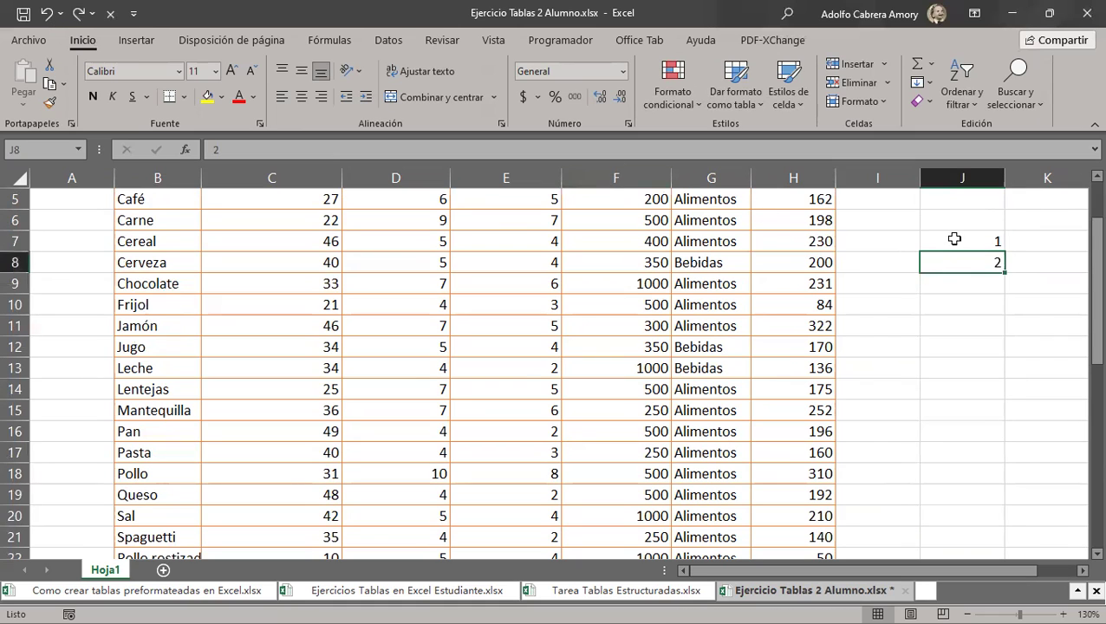
{"action": "left_click_drag", "start_coordinate": [948, 252], "coordinate": [962, 263]}
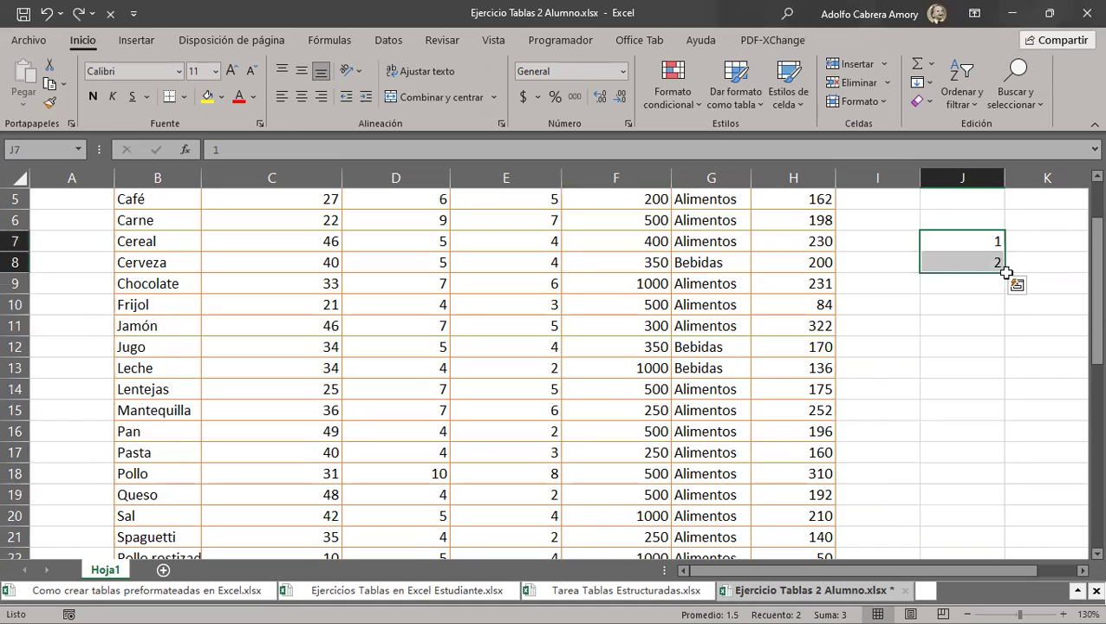
{"action": "left_click_drag", "start_coordinate": [1004, 272], "coordinate": [1005, 520]}
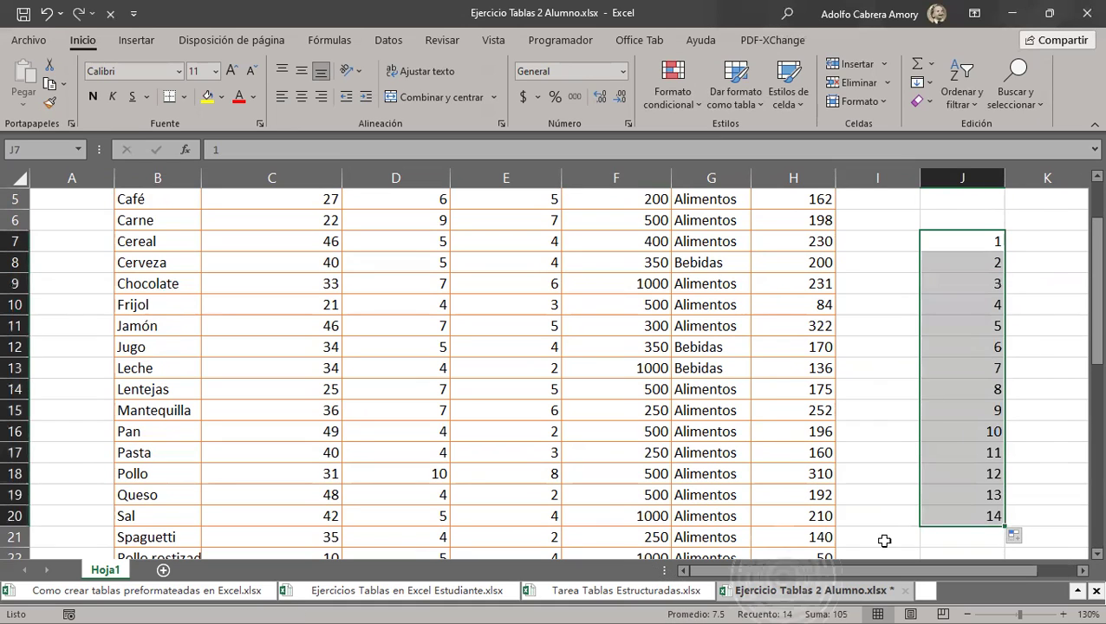
{"action": "left_click", "coordinate": [416, 366]}
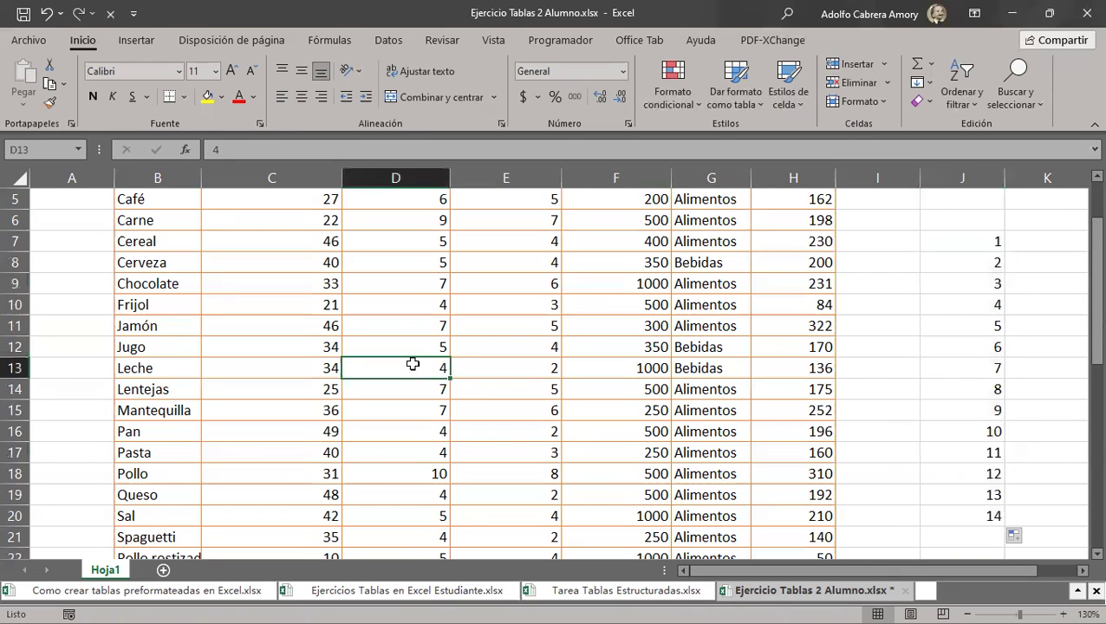
Insert an entire blank row at row 11, above the Jamón row.
{"action": "left_click", "coordinate": [262, 329]}
{"action": "right_click", "coordinate": [264, 331]}
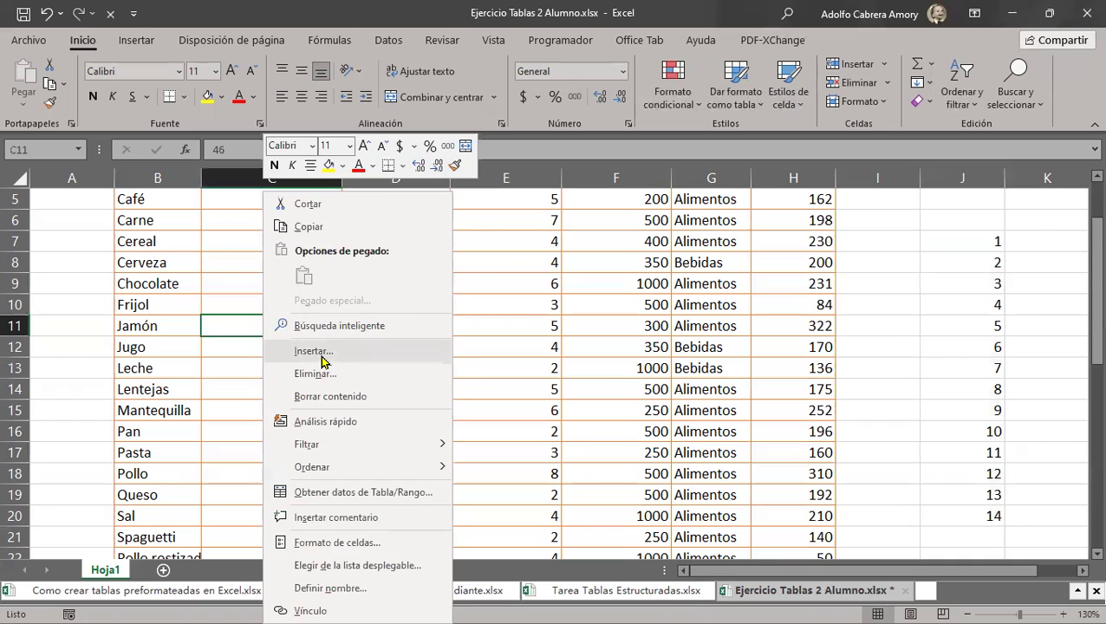
{"action": "left_click", "coordinate": [313, 351]}
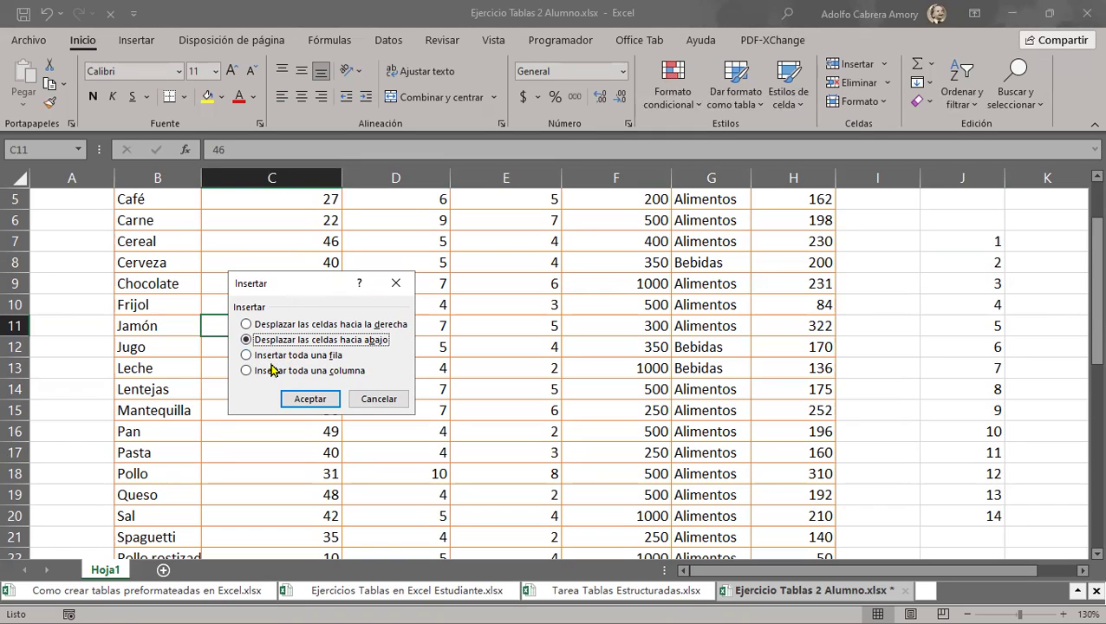
{"action": "left_click", "coordinate": [246, 356]}
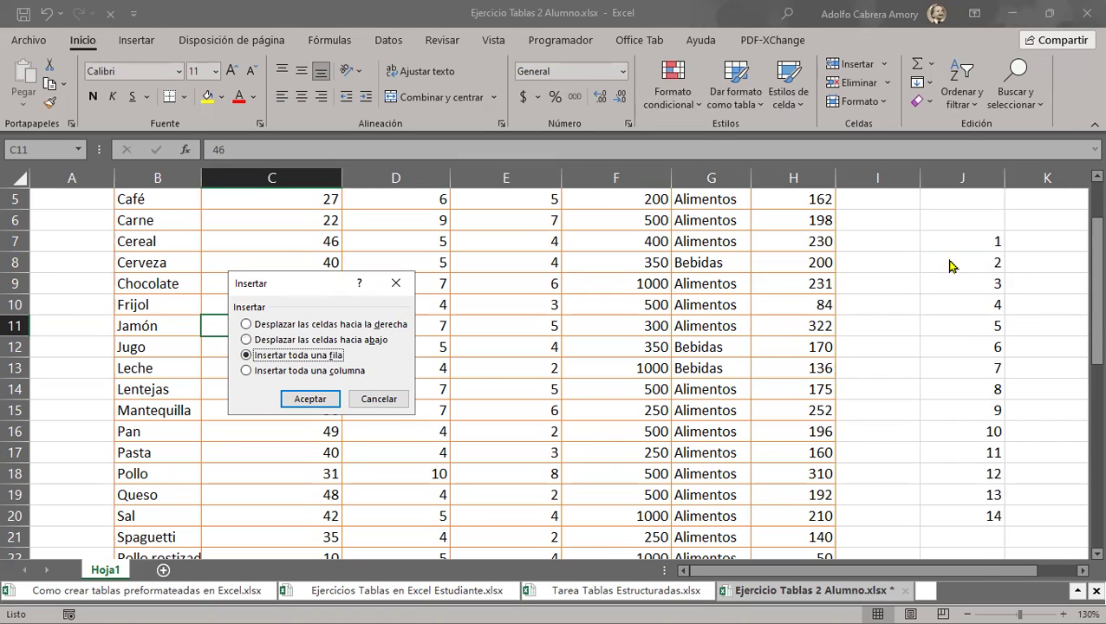
{"action": "left_click", "coordinate": [301, 399]}
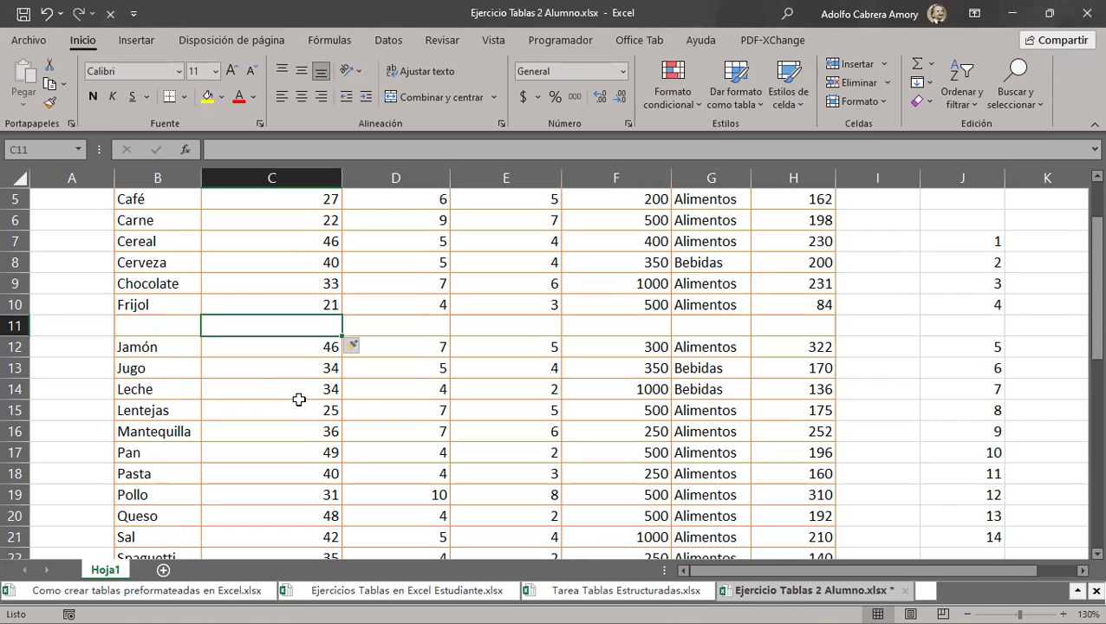
{"action": "scroll", "coordinate": [806, 389], "scroll_direction": "up", "scroll_amount": 2}
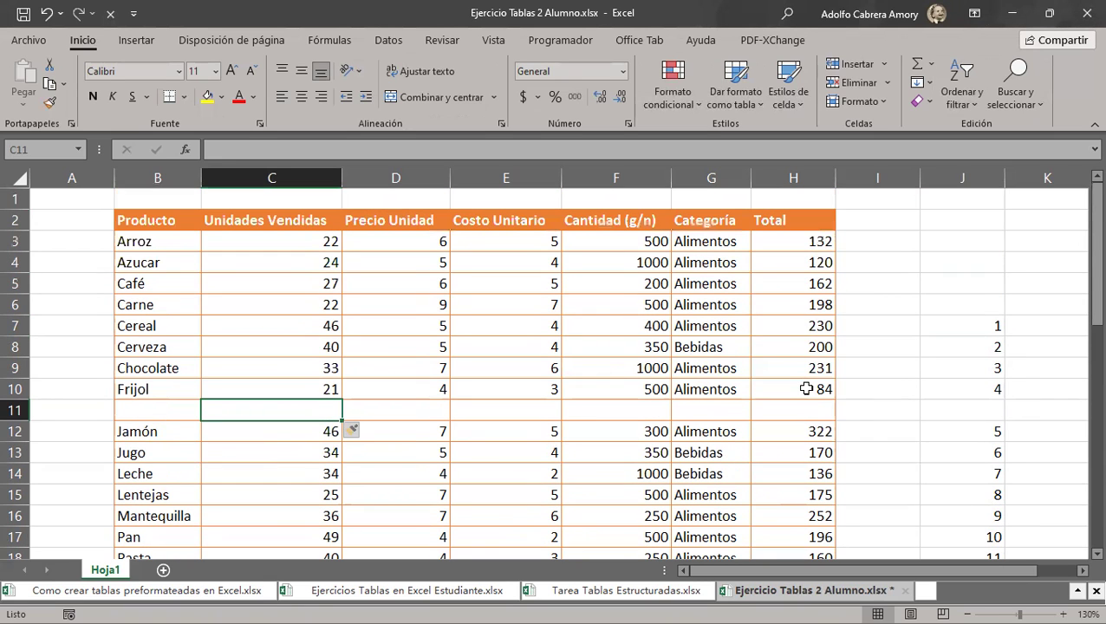
{"action": "double_click", "coordinate": [791, 241]}
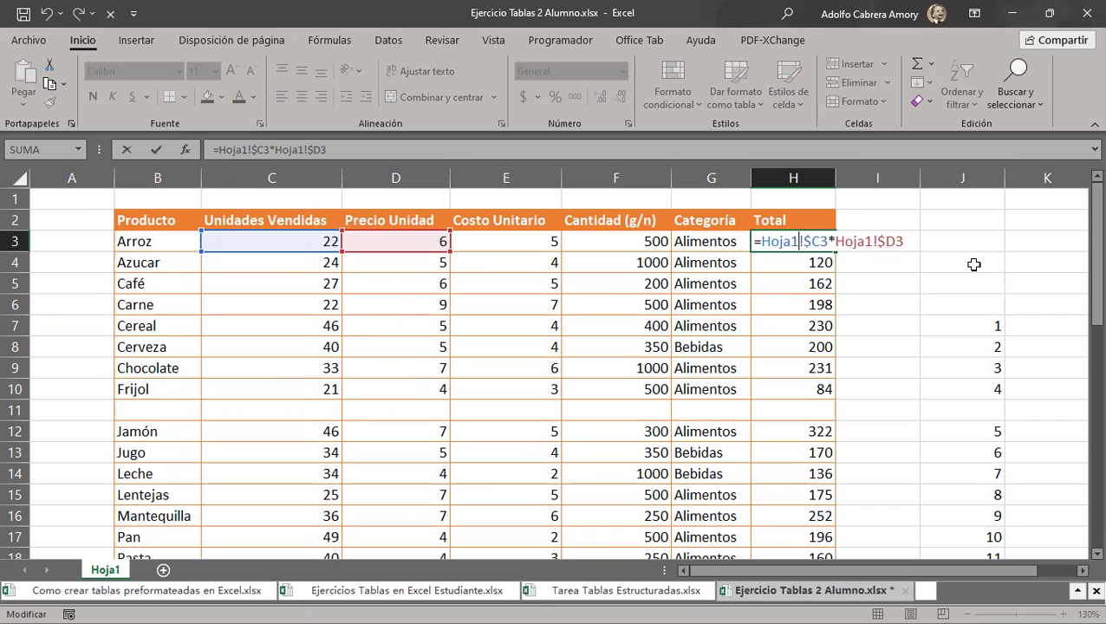
{"action": "key", "text": "ctrl+Return"}
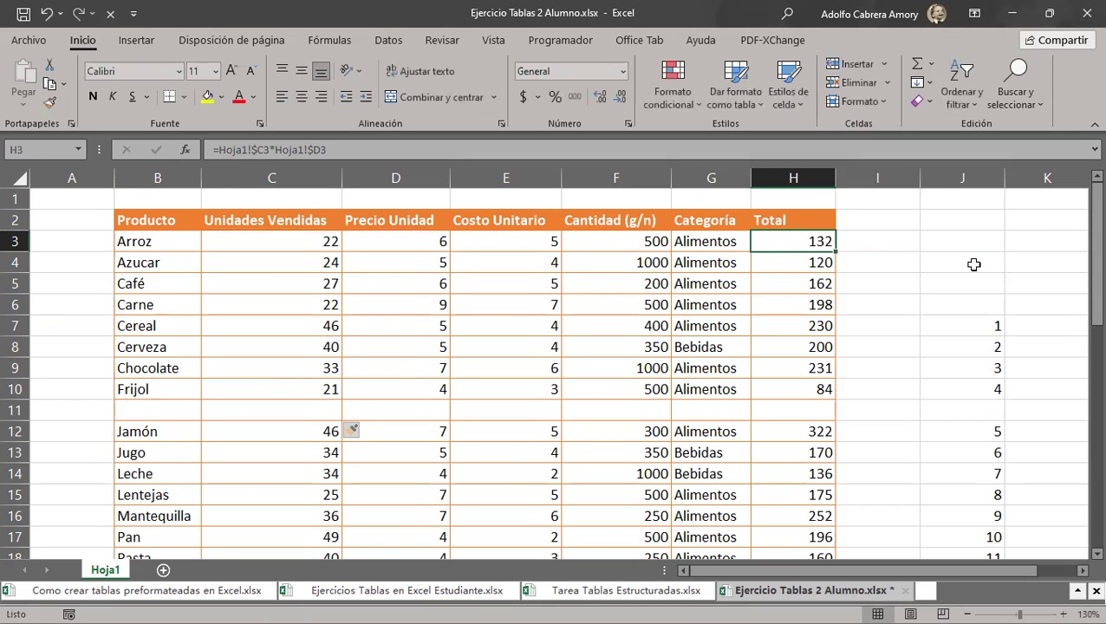